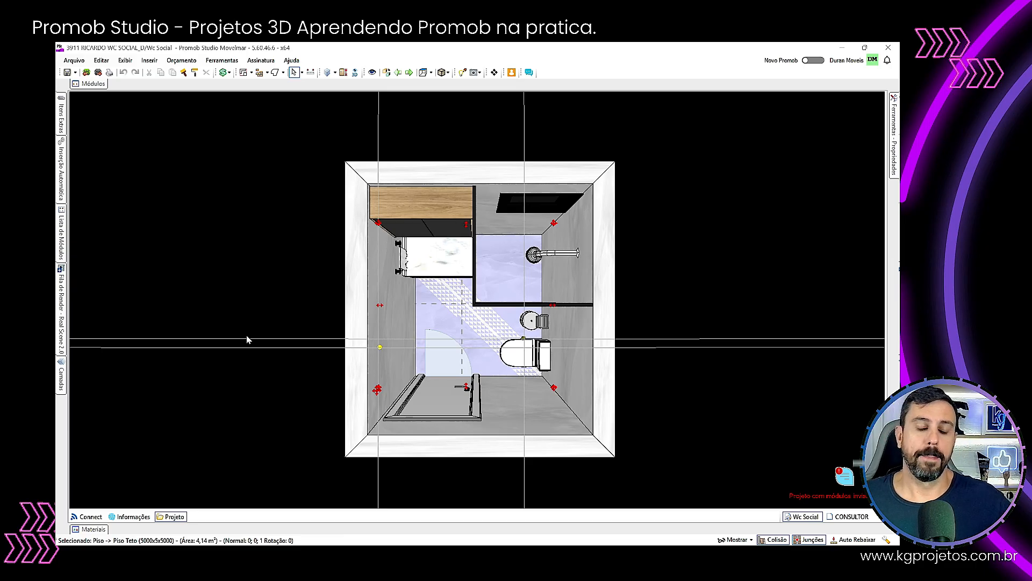
Step: Display the invisible objects and make the hidden ceiling above the bathroom visible again
middle_click_drag(309, 353, 463, 366)
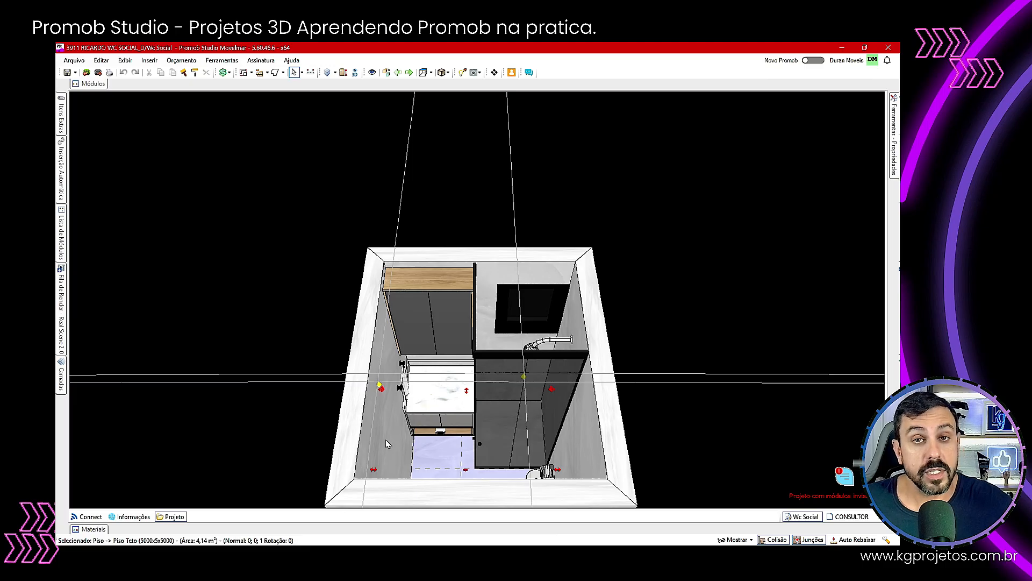
middle_click_drag(385, 440, 434, 329)
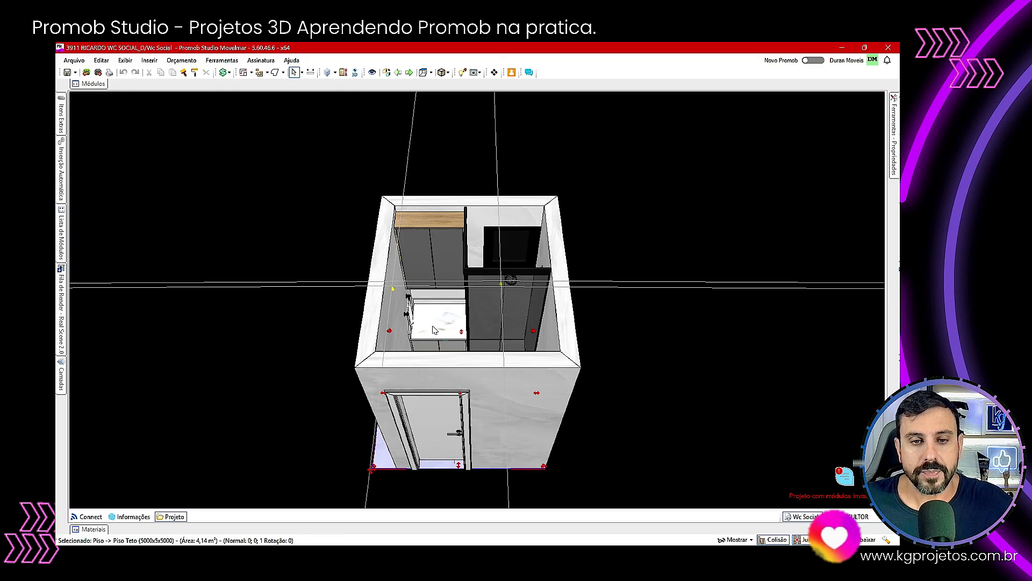
scroll(434, 329, "down", 2)
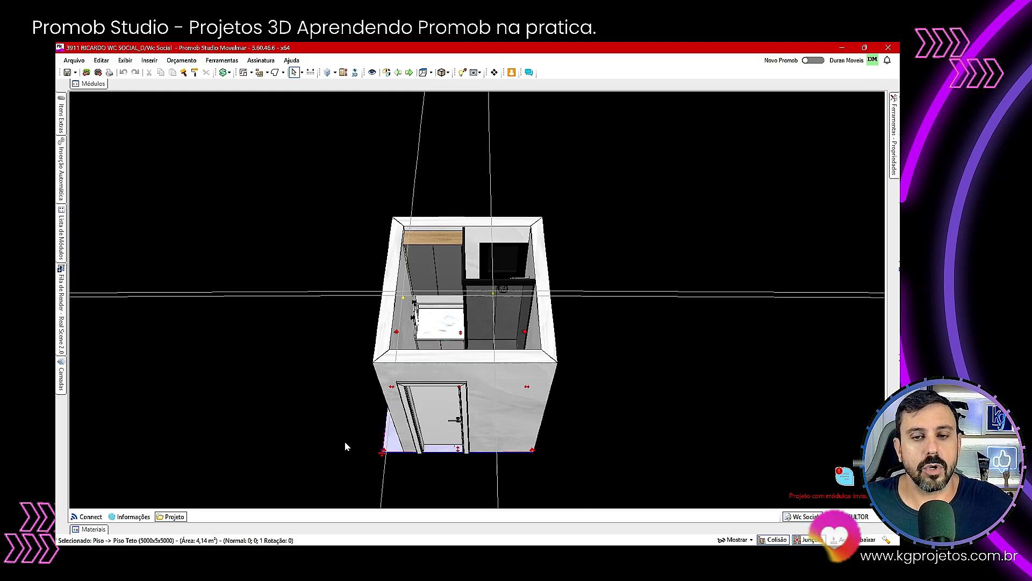
left_click(751, 540)
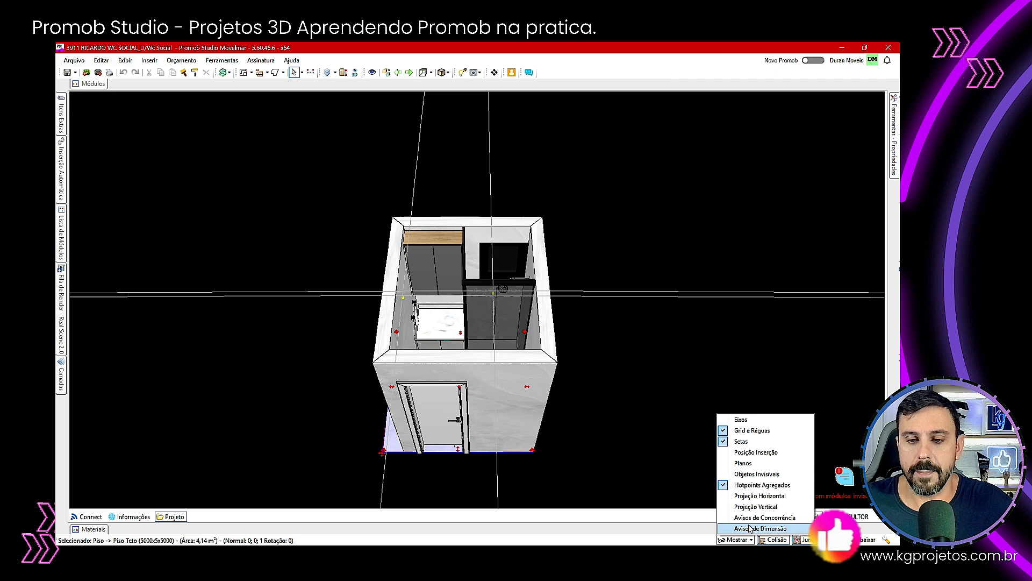
left_click(756, 473)
left_click(333, 355)
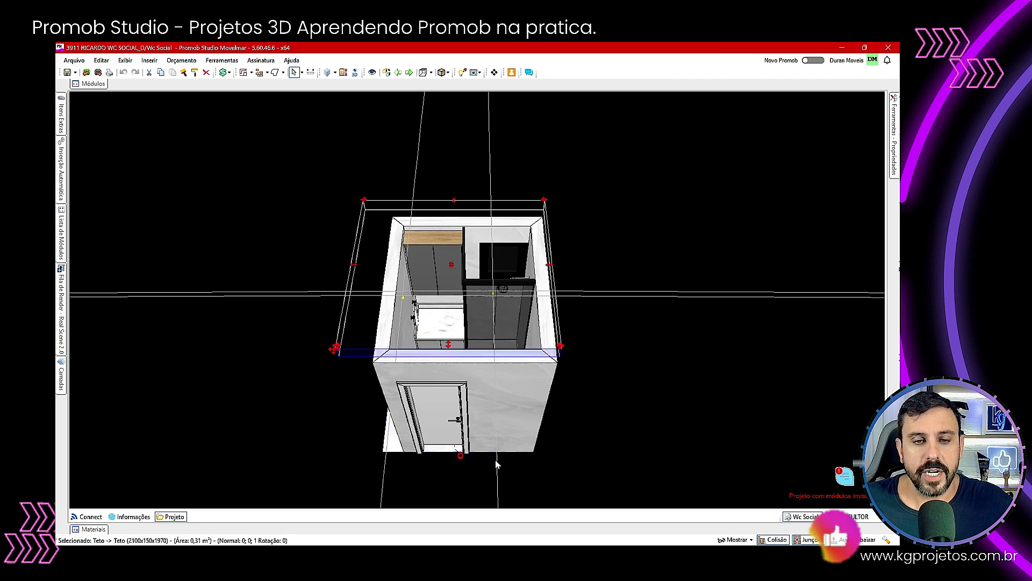
key("ctrl+i")
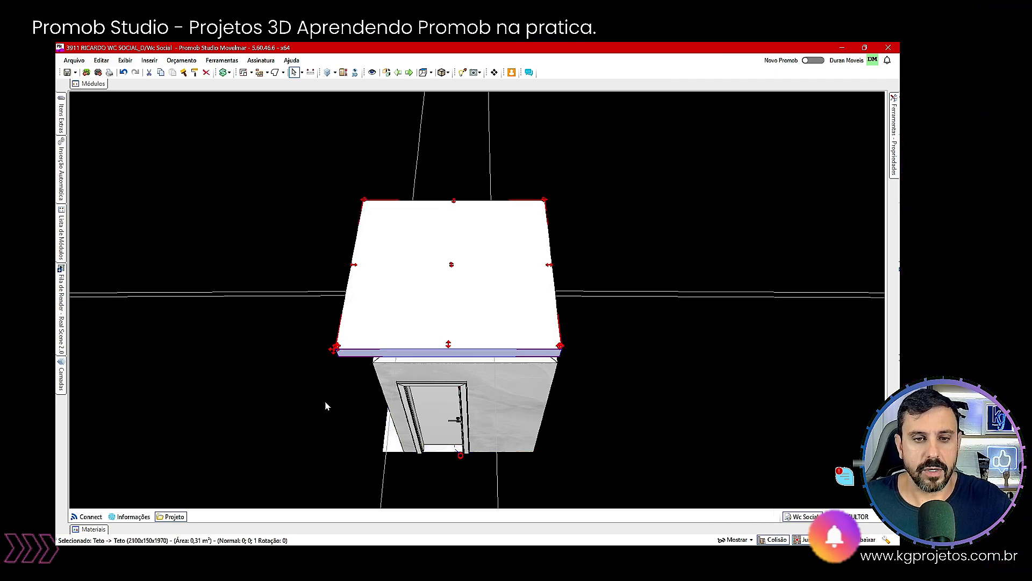
Step: Delete the ceiling covering the bathroom model
left_click(369, 328)
key("ctrl+i")
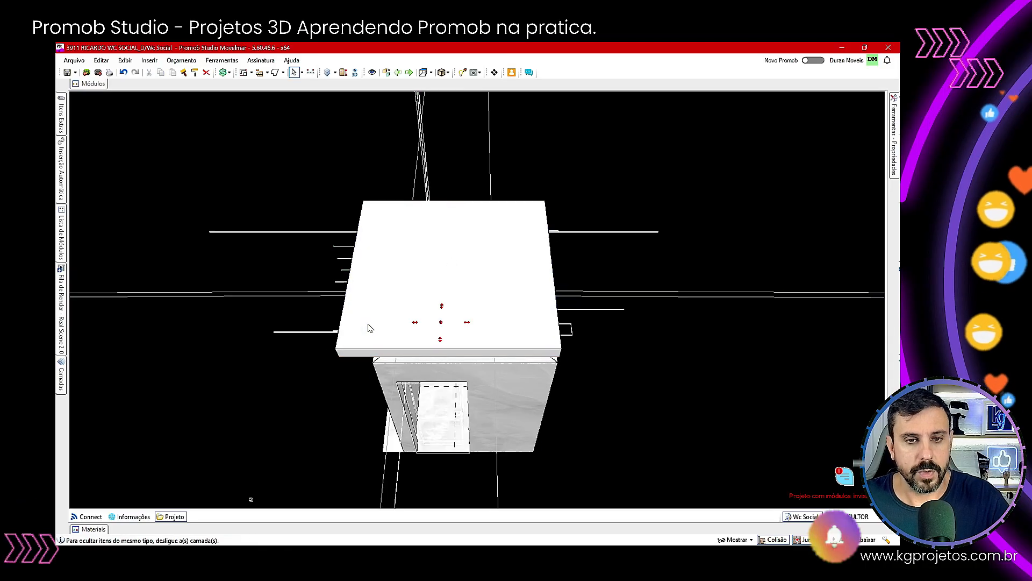
left_click(378, 267)
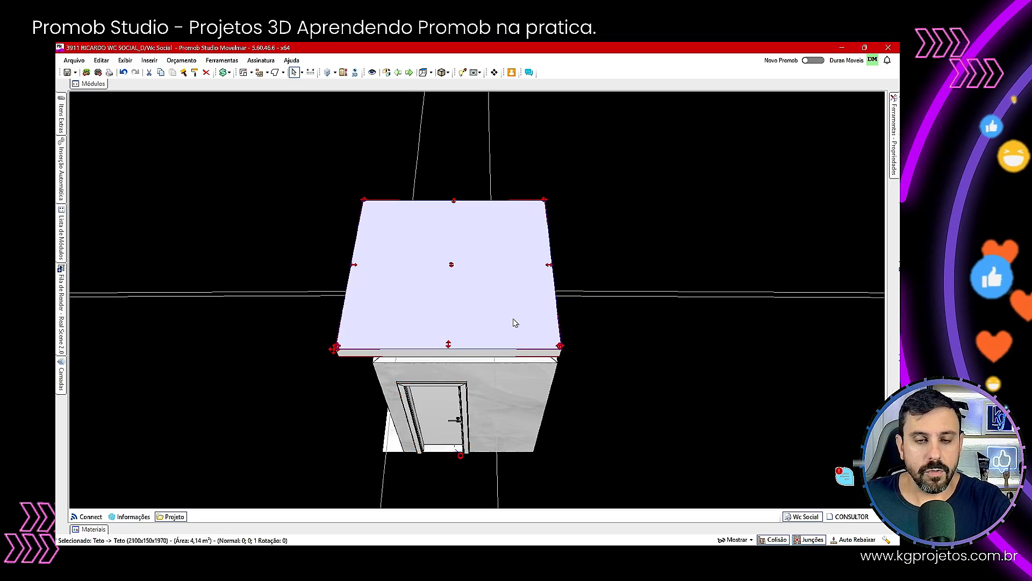
key("ctrl+i")
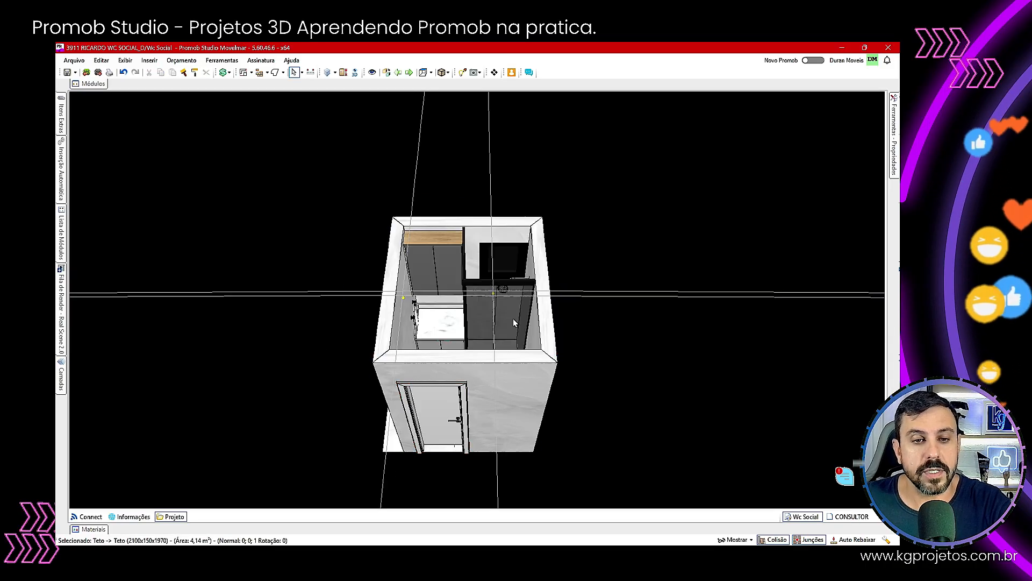
Step: Delete both lights from the bathroom plan in the light editor and close the editor
left_click(462, 72)
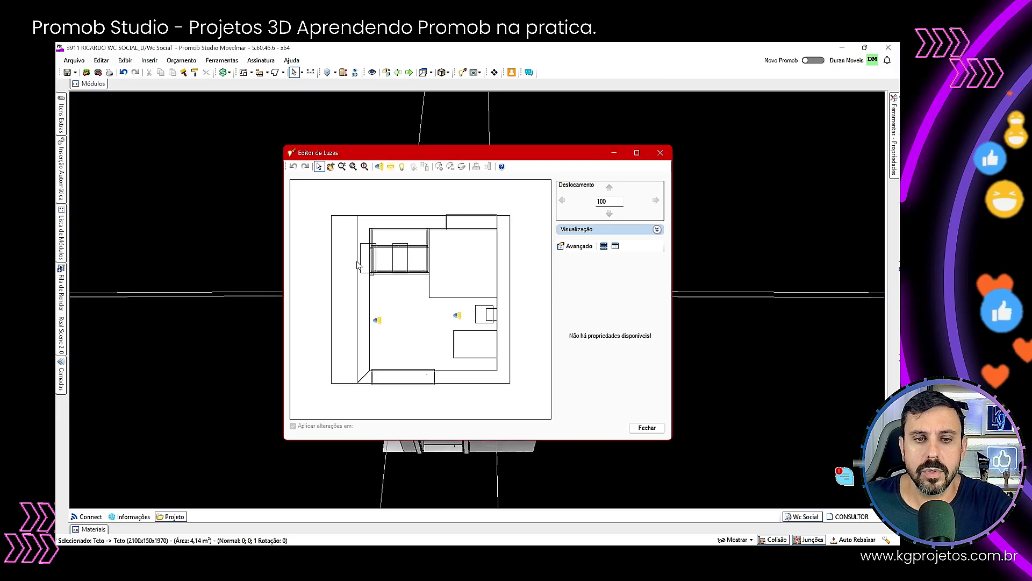
left_click_drag(327, 271, 499, 360)
key("Delete")
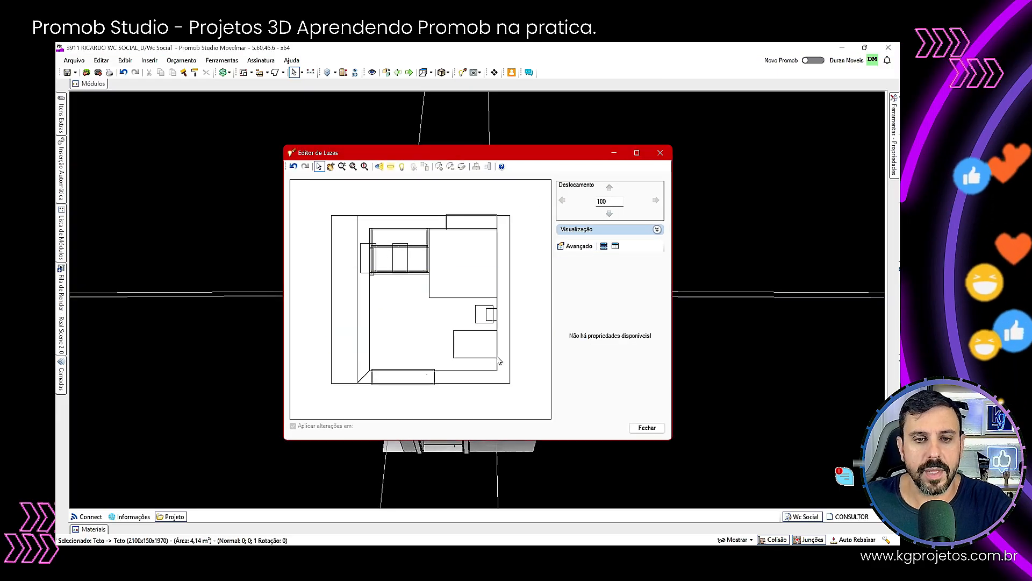
left_click(647, 428)
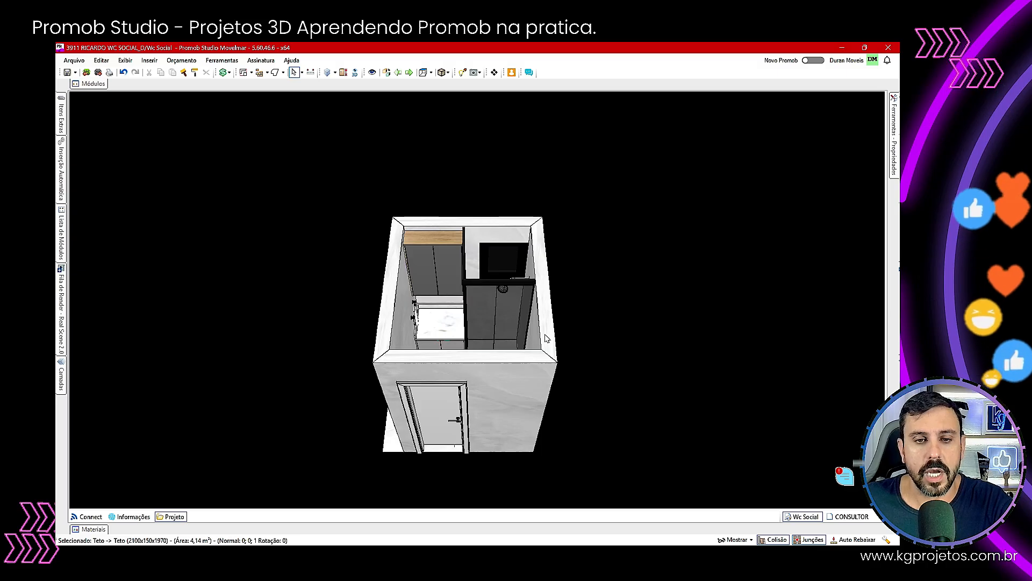
Step: Delete the accessory mounted on the side wall beside the washbasin countertop
right_click_drag(484, 372, 484, 416)
scroll(459, 335, "up", 5)
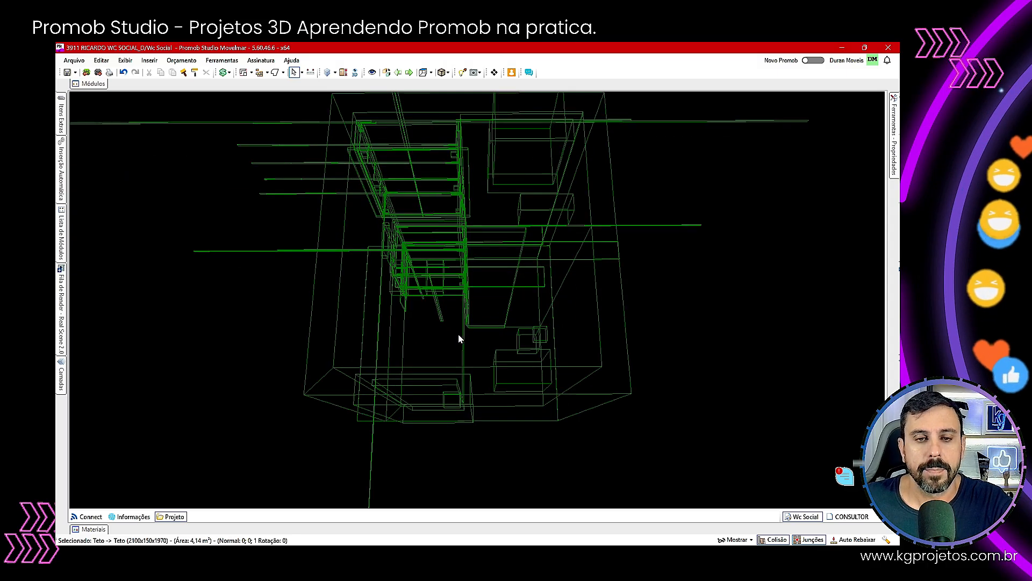
middle_click_drag(458, 334, 450, 350)
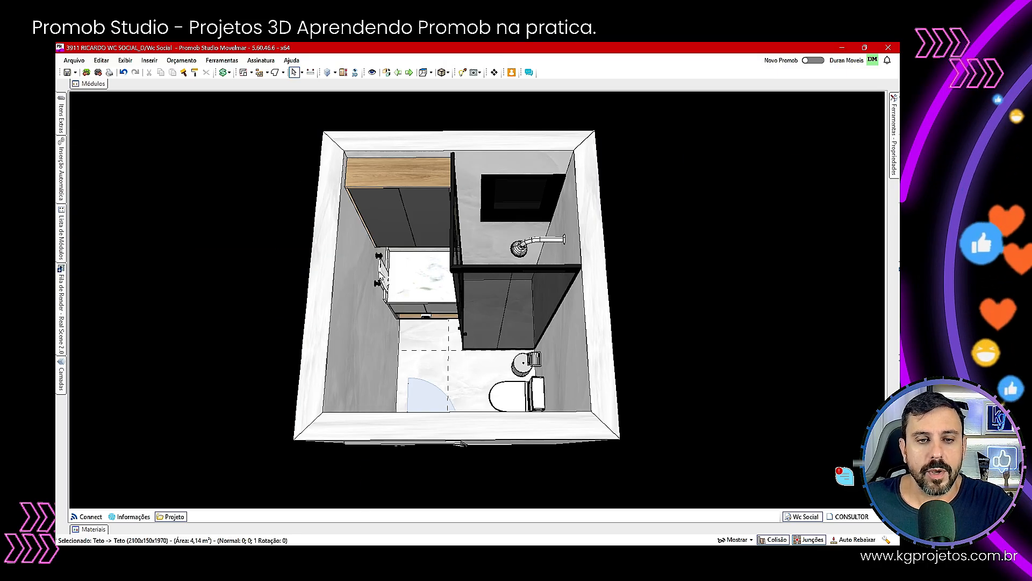
left_click(380, 276)
right_click_drag(485, 348, 479, 316)
key("Delete")
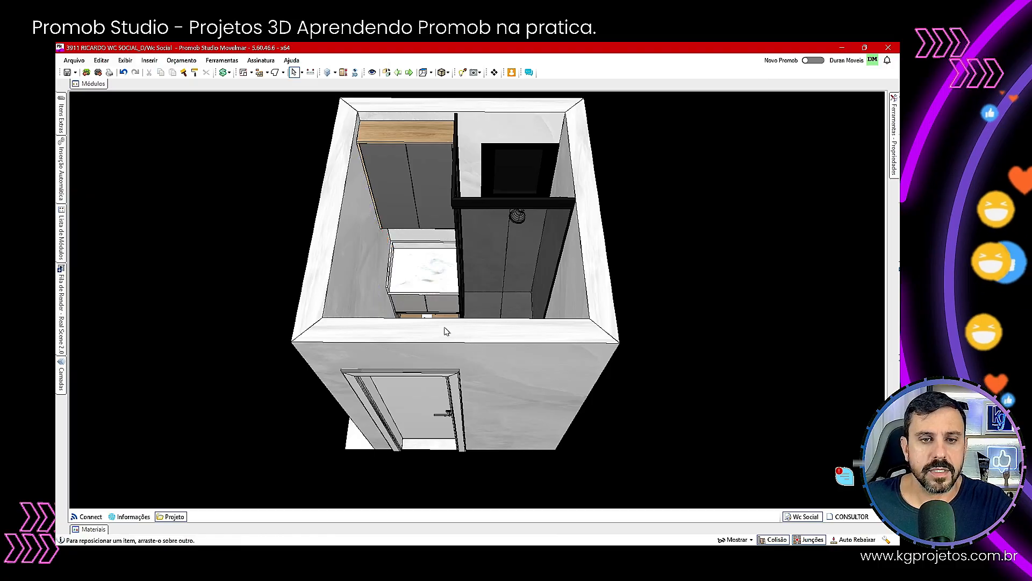
Step: Delete the rolled towel in the middle of the open shelf beneath the washbasin cabinet
scroll(446, 331, "up", 5)
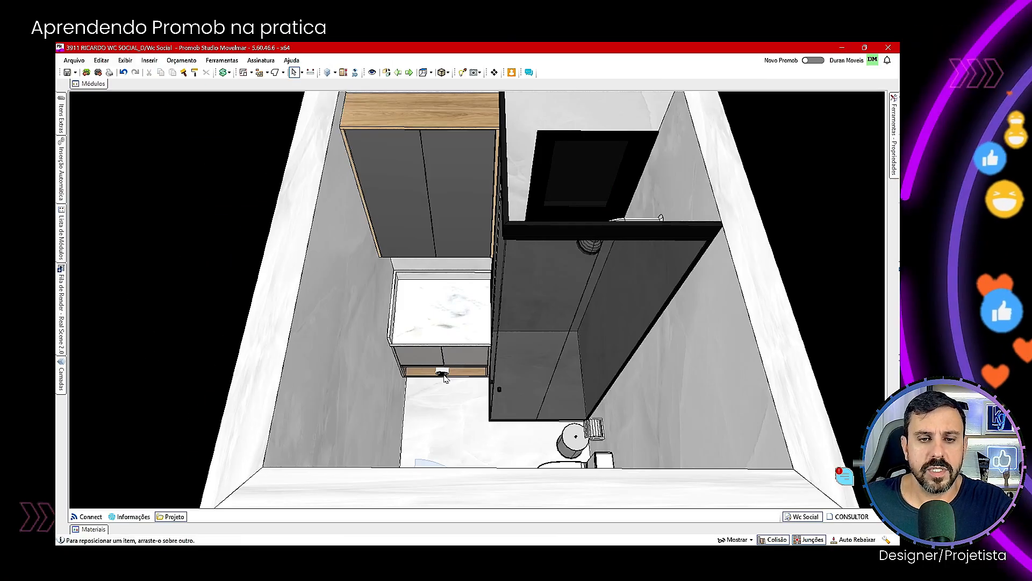
left_click(447, 372)
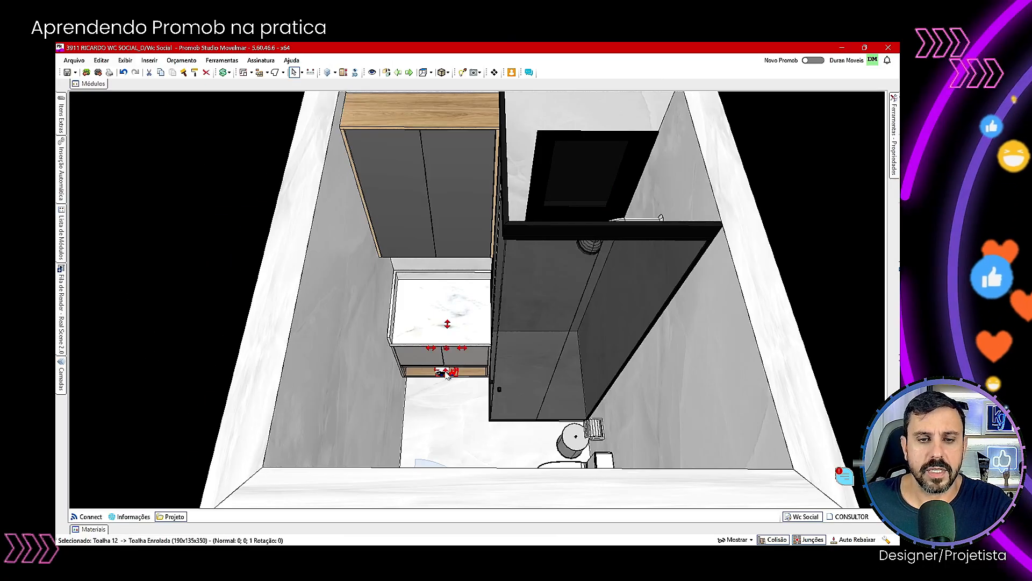
key("Delete")
Step: Hide the entrance wall with the door and delete the remaining rolled towel from the cabinet's open shelf
right_click_drag(463, 388, 454, 320)
left_click(514, 330)
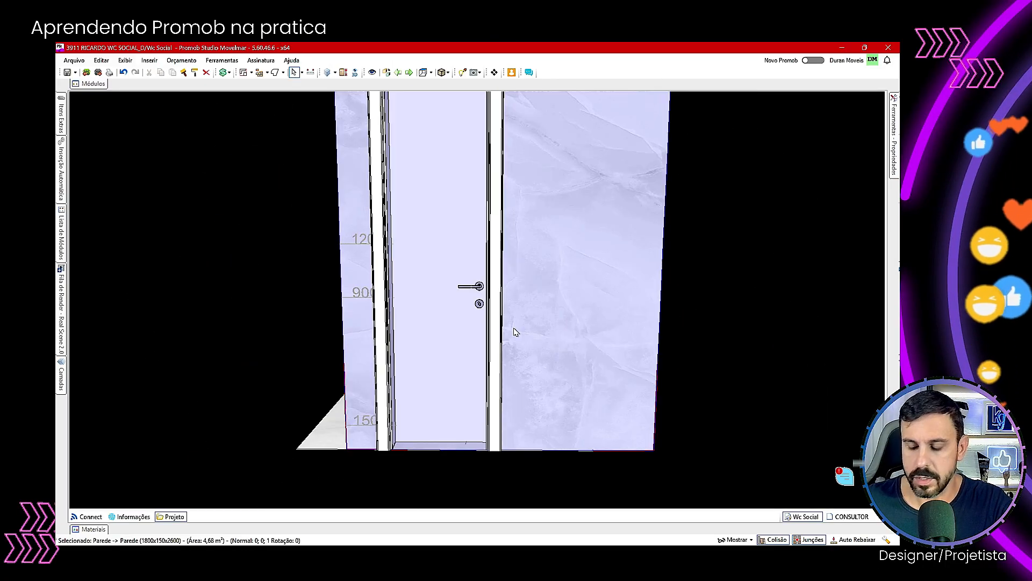
key("space")
left_click(417, 341)
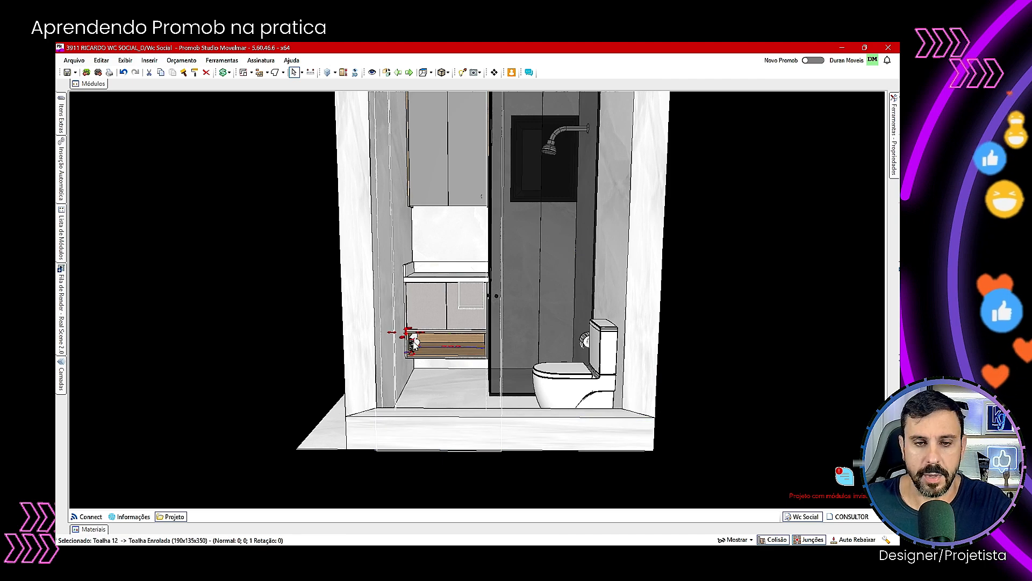
scroll(416, 334, "down", 3)
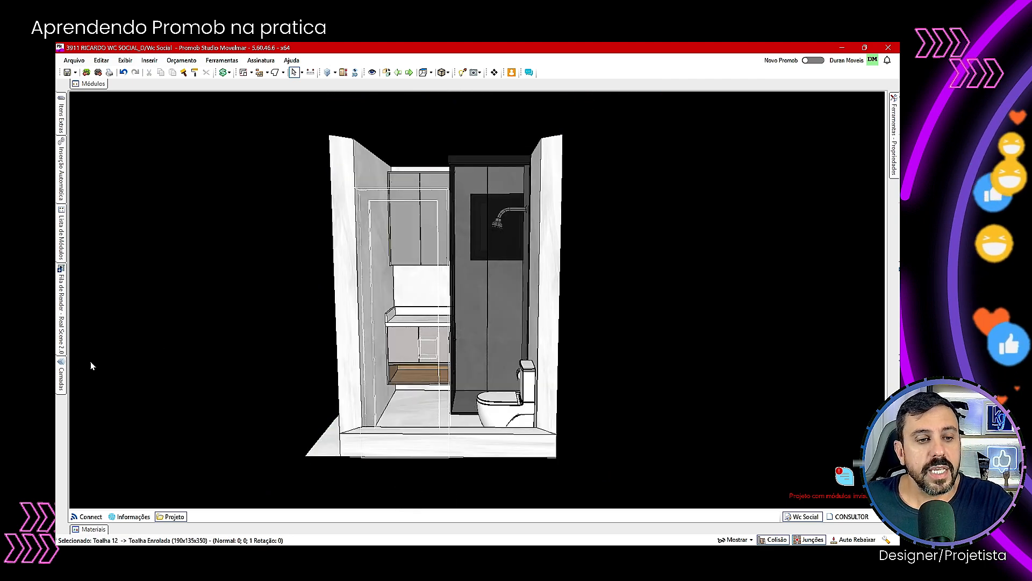
Step: Remove the layers without associated modules, Luz, Teto and Portábille, and save the project
left_click(62, 378)
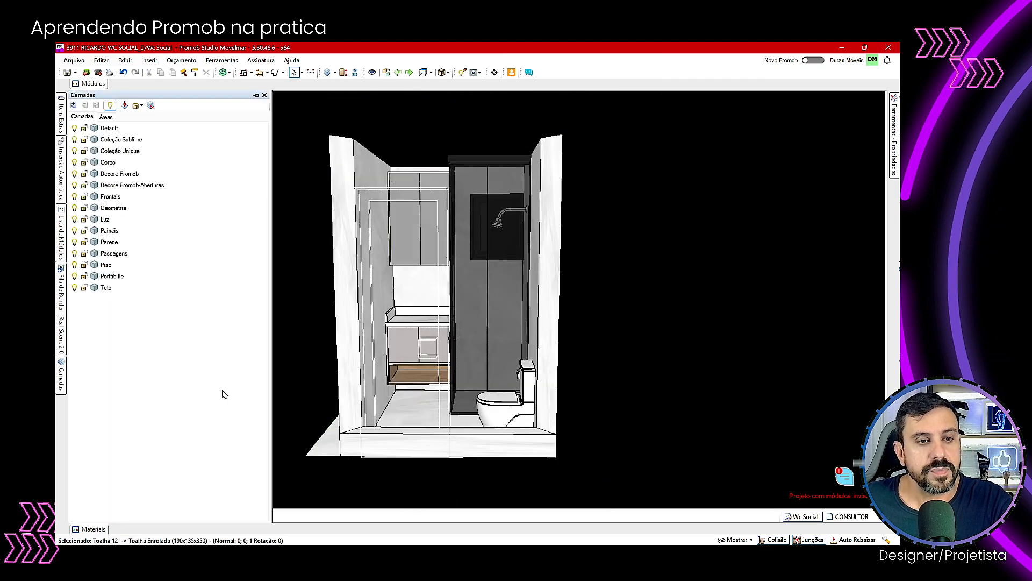
left_click(151, 105)
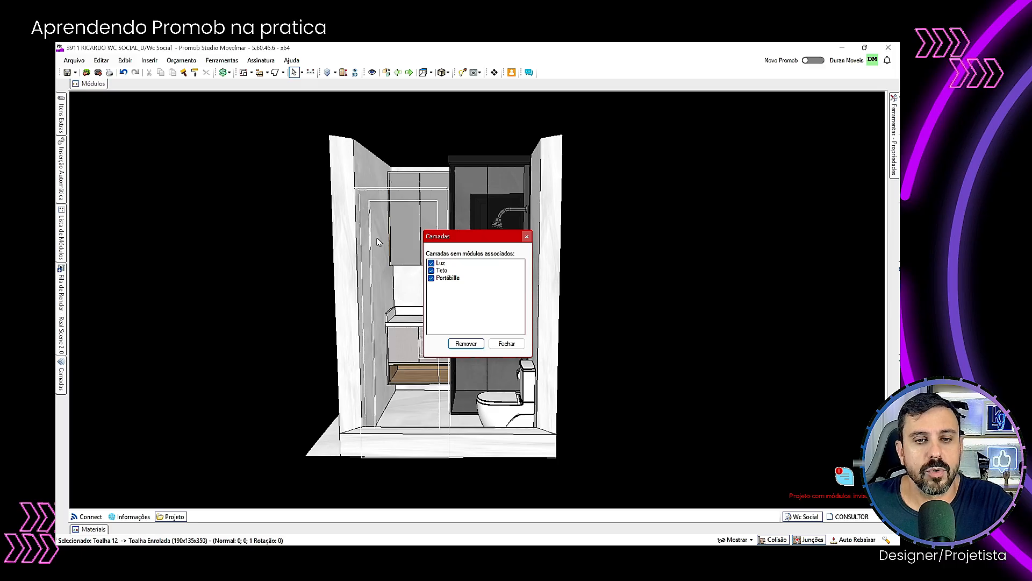
left_click(466, 343)
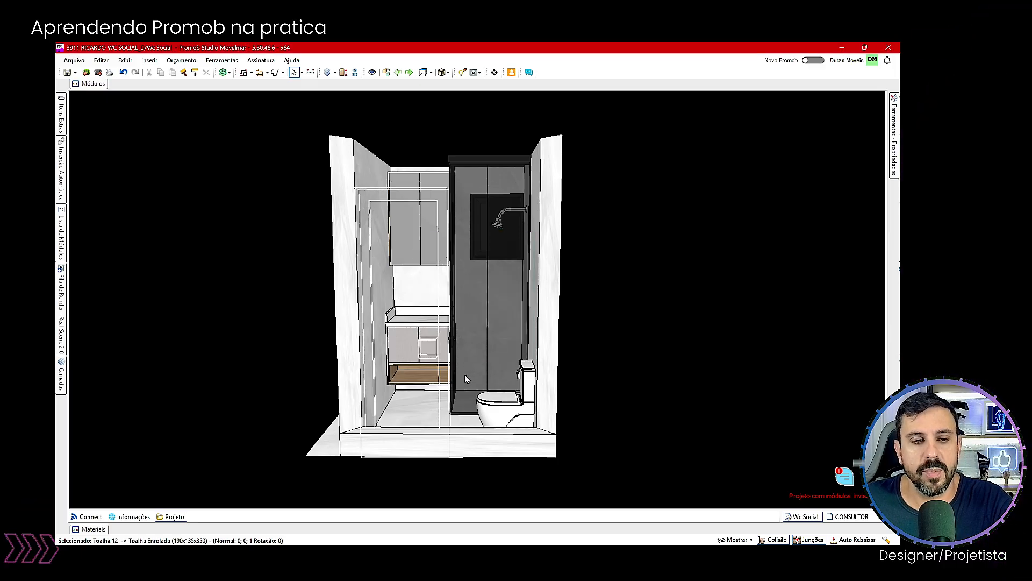
left_click(61, 379)
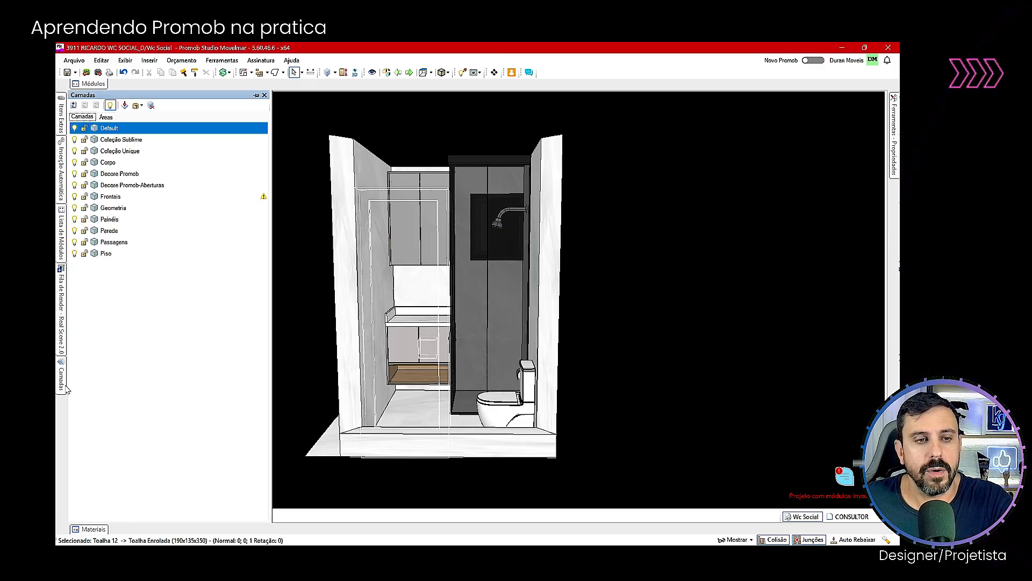
left_click(354, 312)
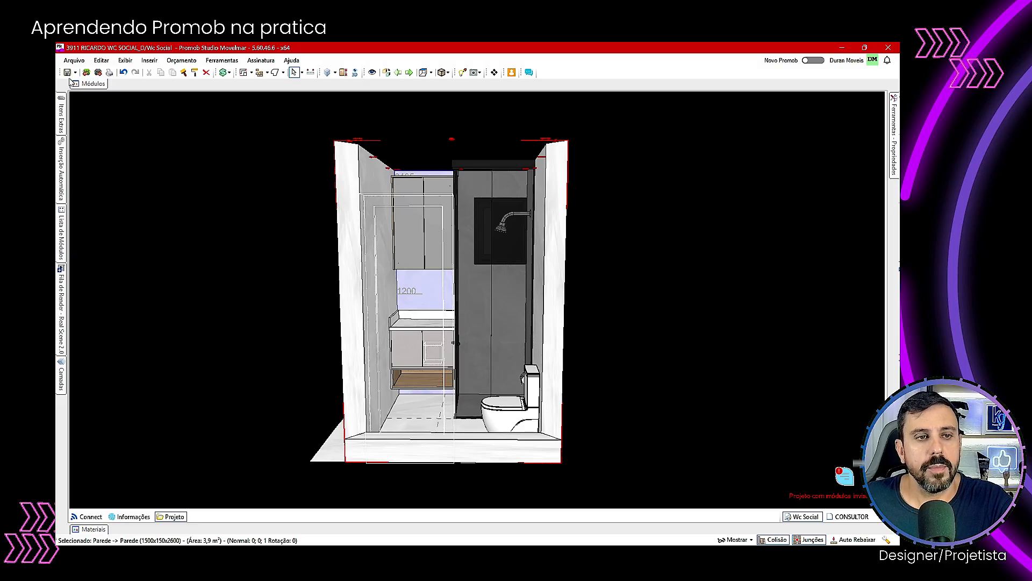
left_click(68, 72)
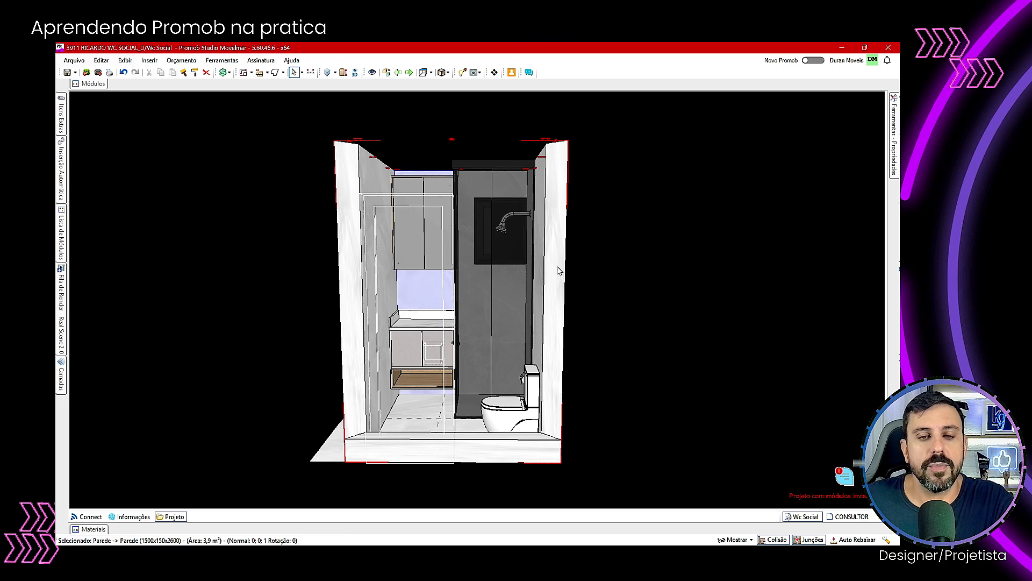
Step: Open the hand-drawn measurement sketch BANHEIRO (1).jpeg, review its dimensions and move its window away from the model
middle_click_drag(465, 278, 499, 382)
mouse_move(697, 556)
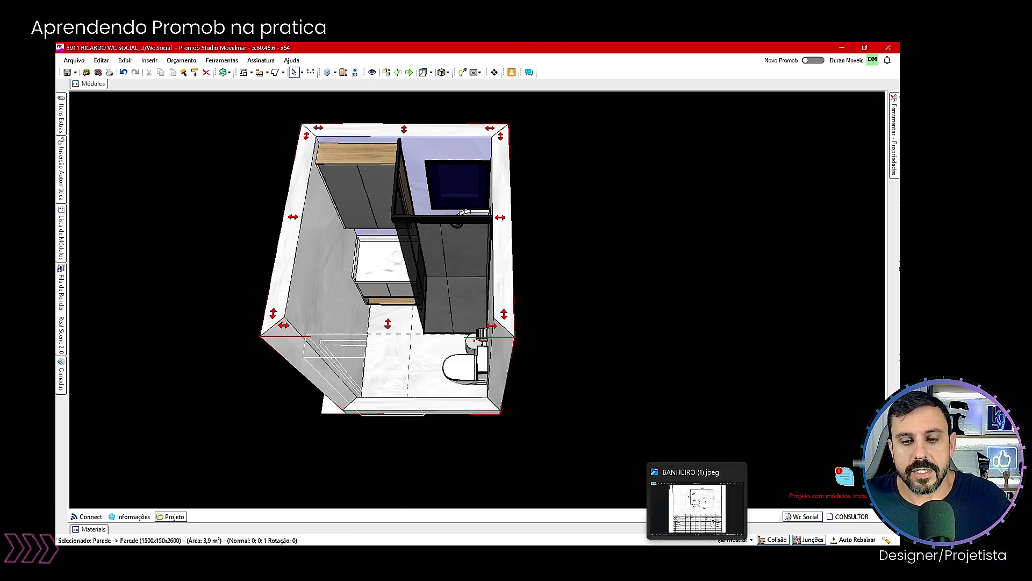
left_click(697, 556)
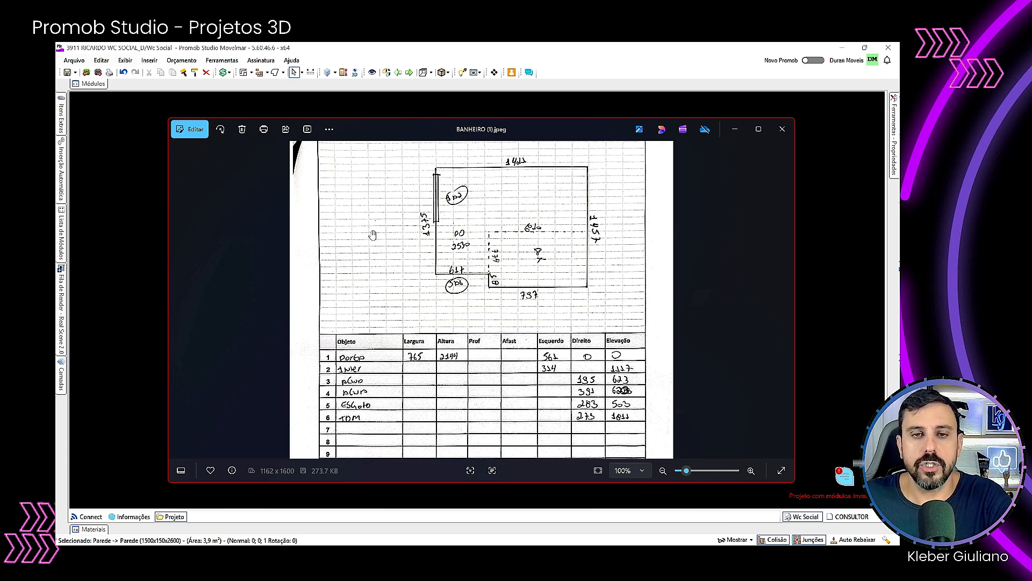
left_click_drag(458, 127, 958, 273)
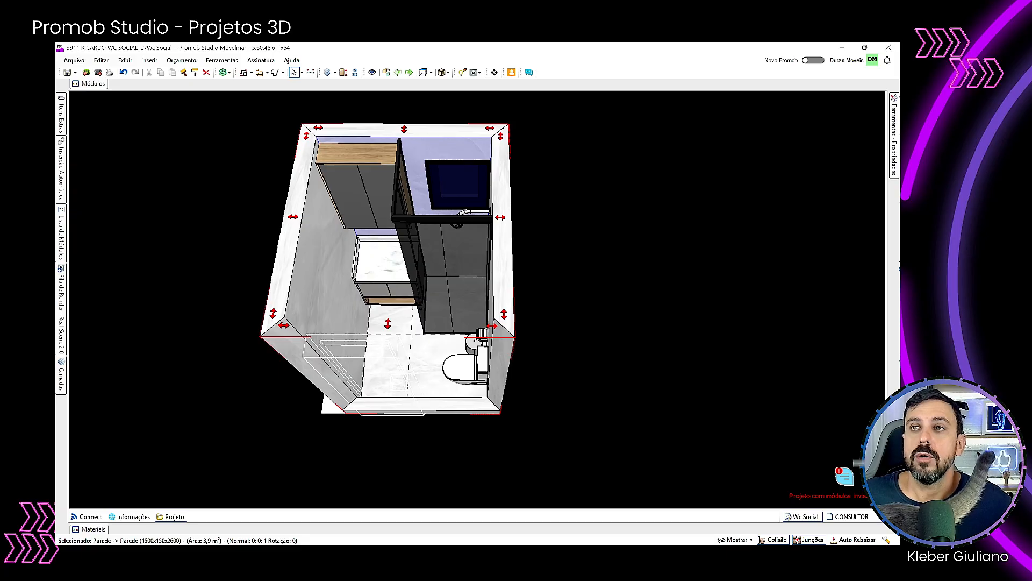
Step: Open the wall editor and start a new outline beside the existing room with a vertical wall 1375 mm long
middle_click_drag(447, 274, 412, 280)
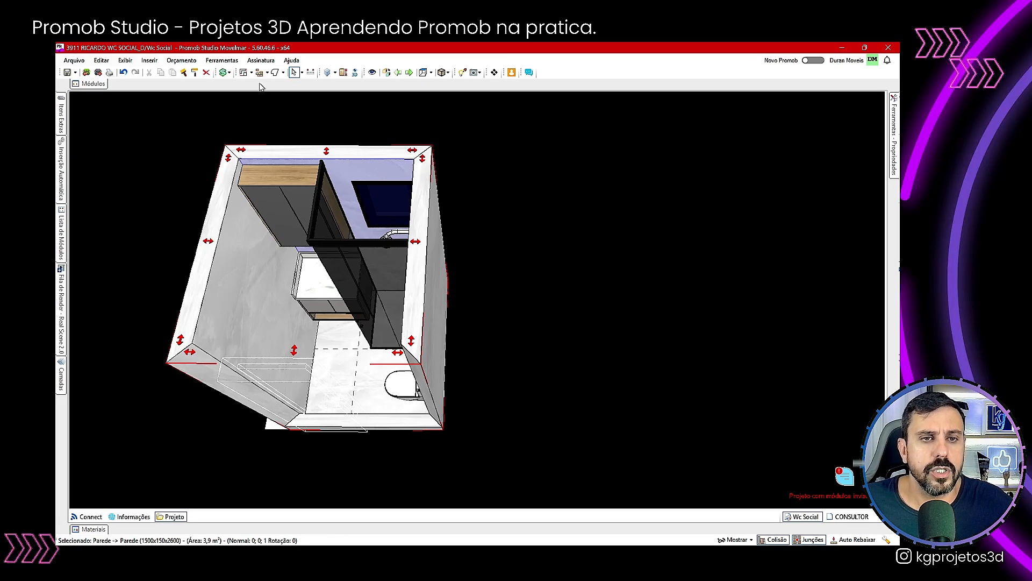
left_click(266, 72)
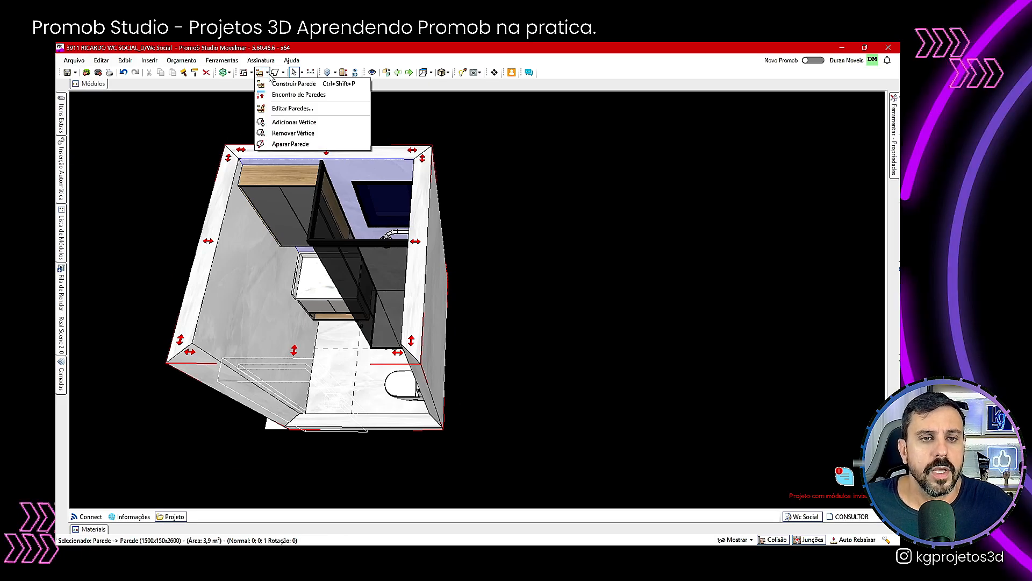
left_click(279, 110)
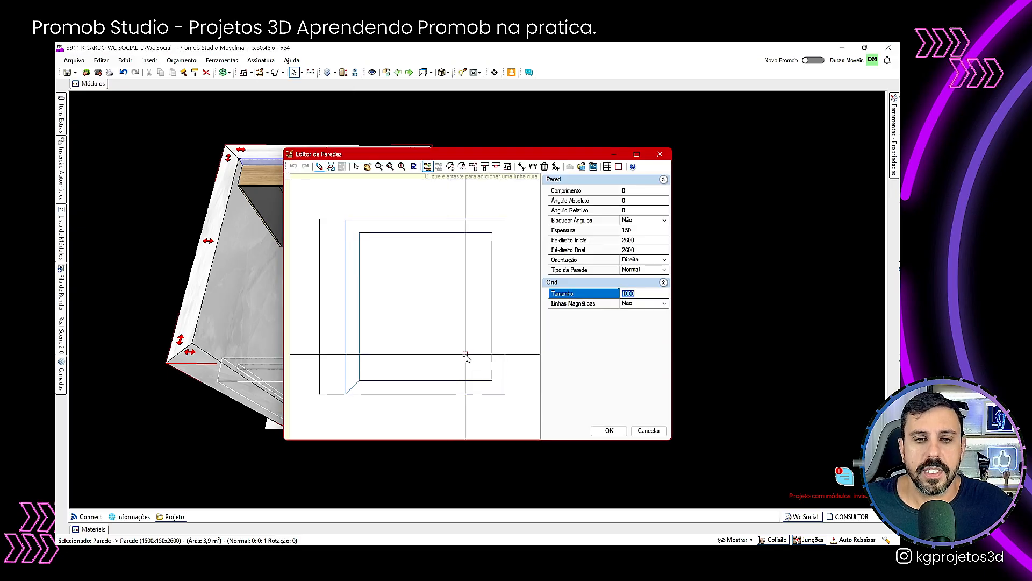
scroll(466, 341, "down", 2)
middle_click_drag(466, 339, 364, 300)
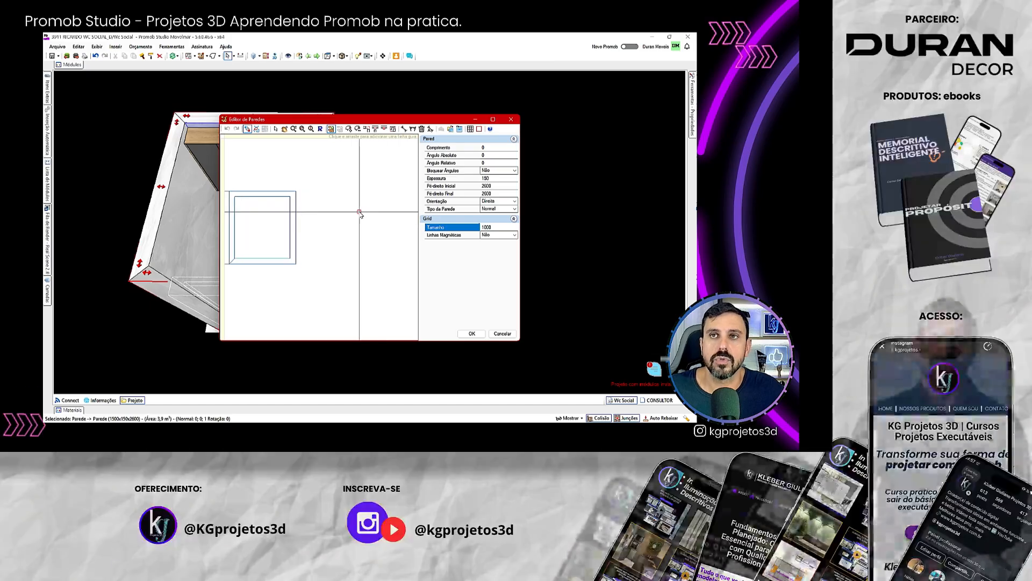
left_click(337, 253)
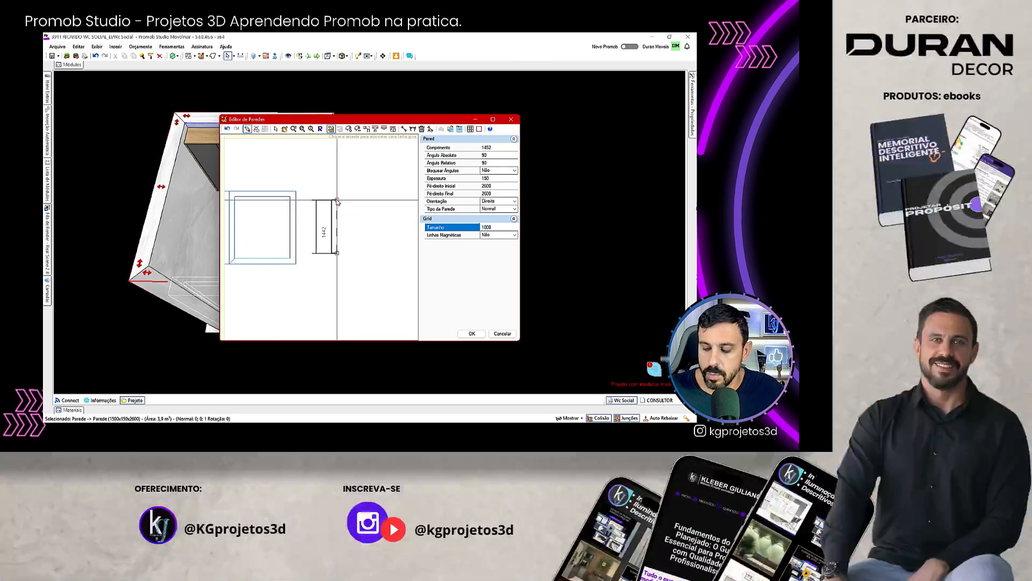
type("137")
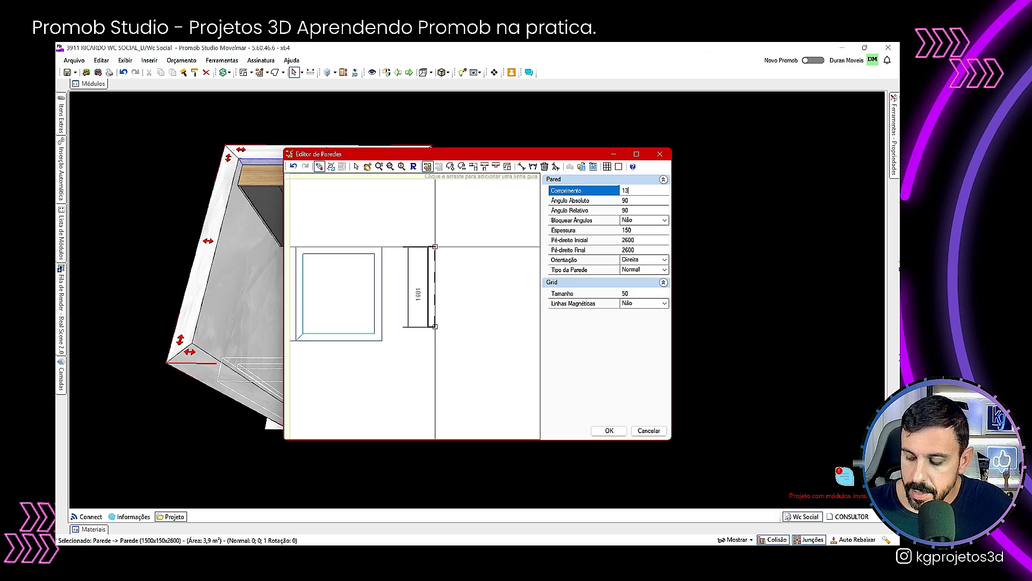
key("Return")
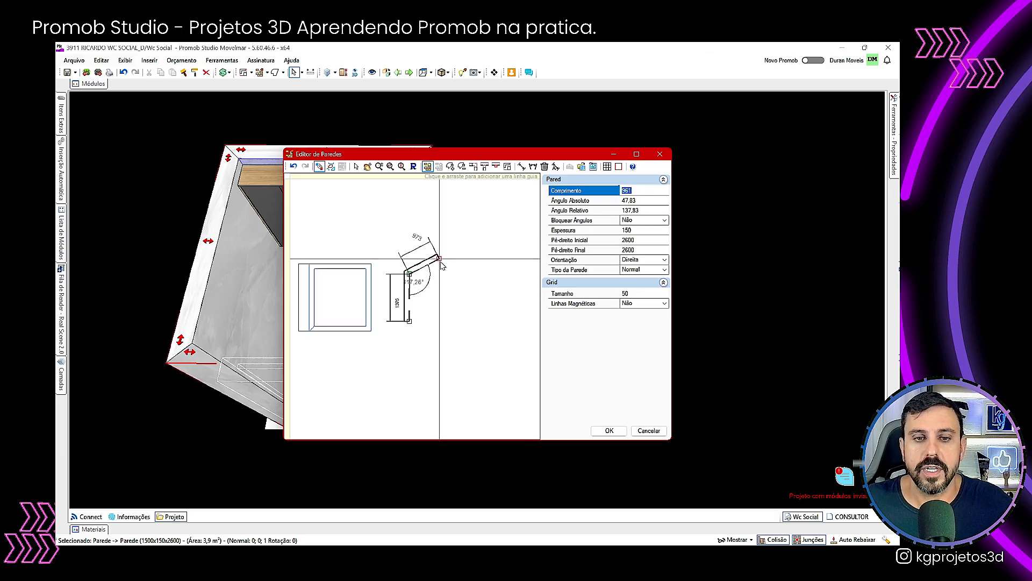
Step: Continue the outline with a 1421 mm horizontal wall and a perpendicular 1457 mm wall running back down
type("1")
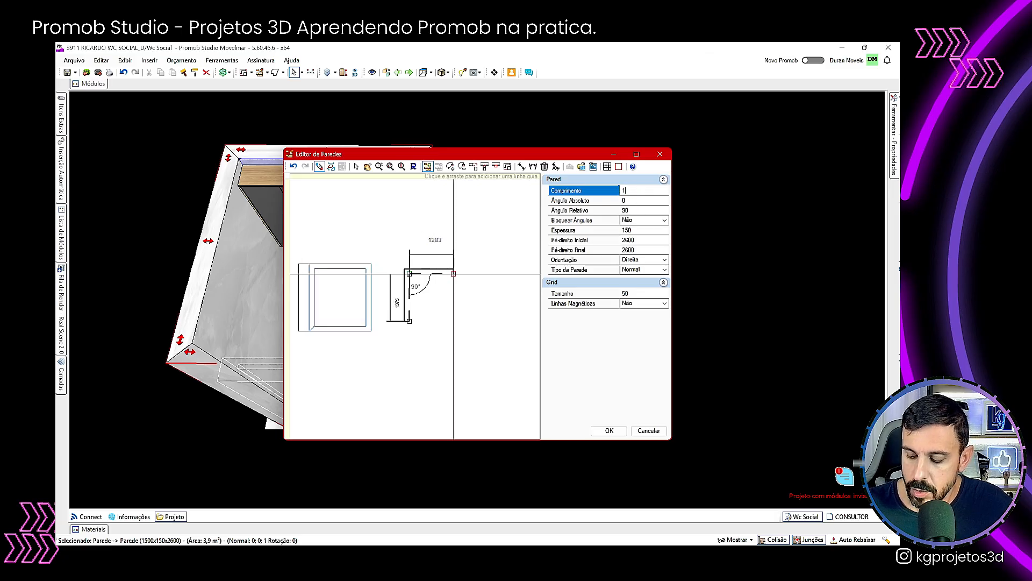
type("421")
key("Return")
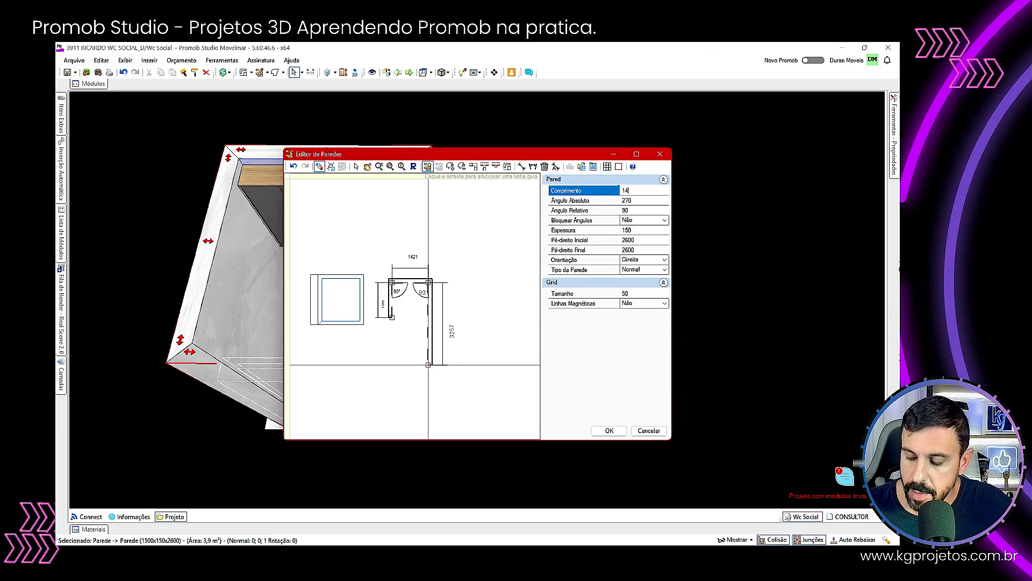
type("1457")
key("Return")
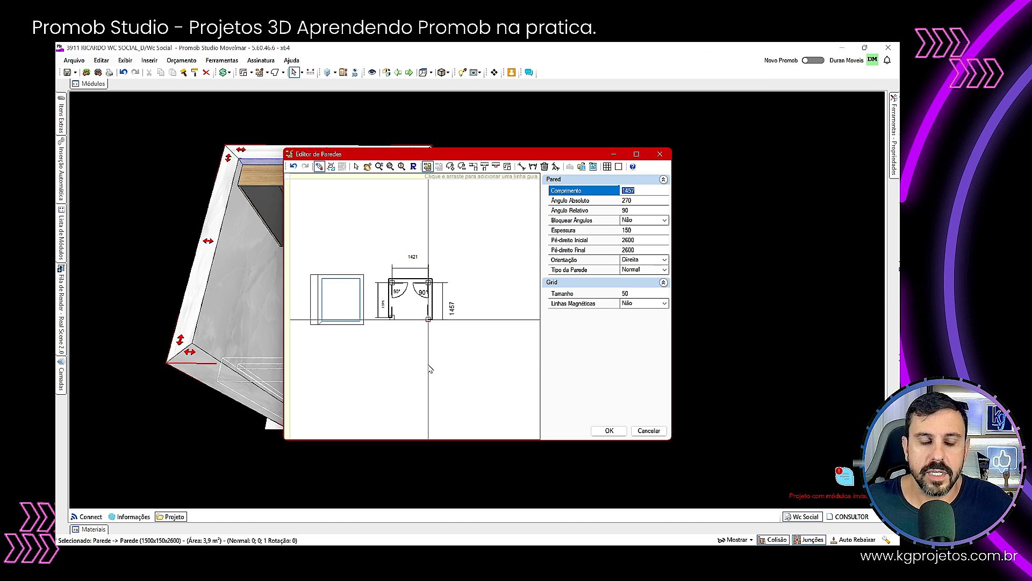
Step: Continue the outline with a 797 mm wall toward the starting side and an 85 mm perpendicular return
scroll(402, 310, "up", 3)
left_click_drag(402, 321, 408, 326)
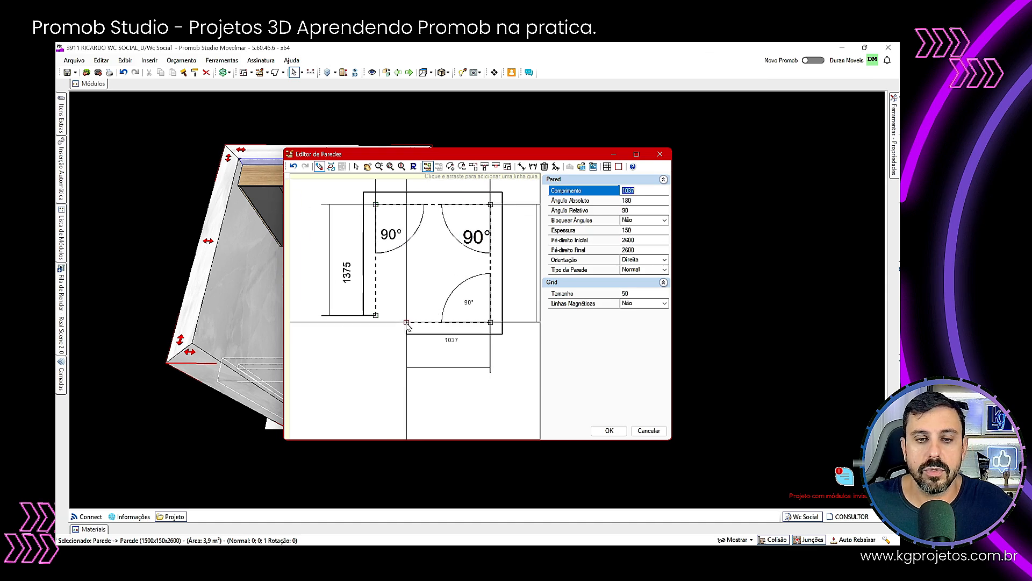
type("797")
key("Return")
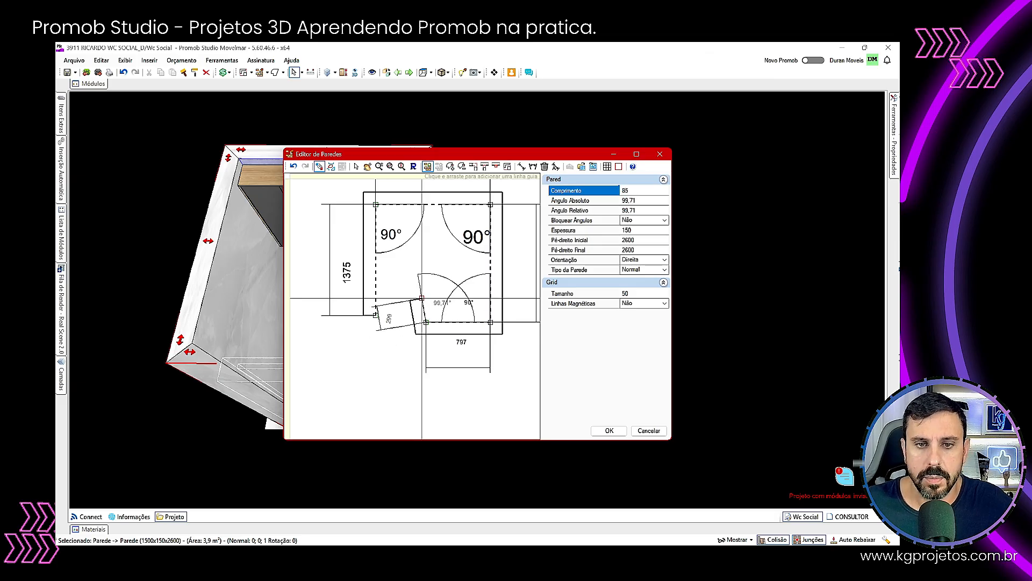
type("85")
key("Return")
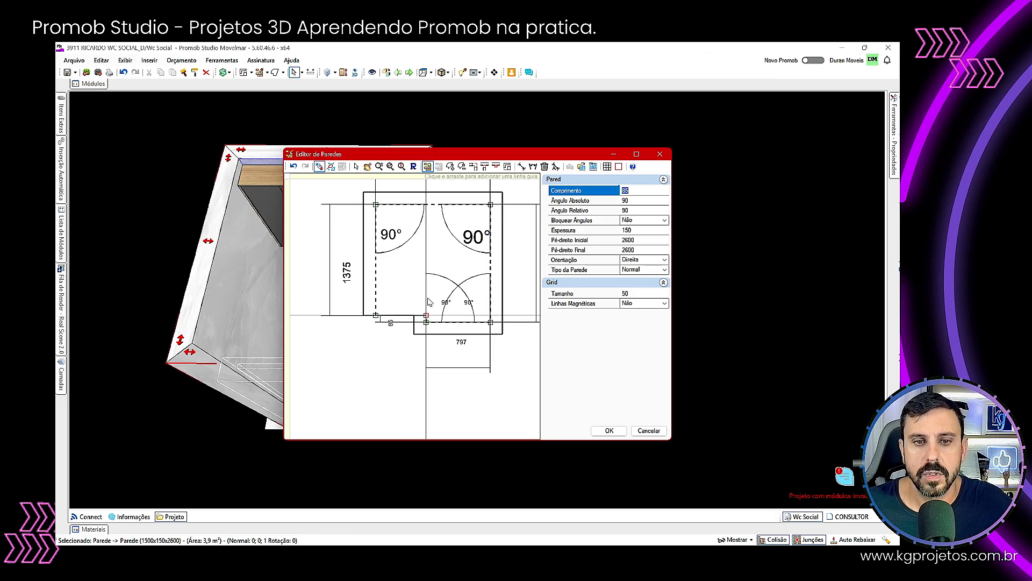
Step: Close the outline at the first wall's starting point and apply the new walls to the project
left_click(376, 322)
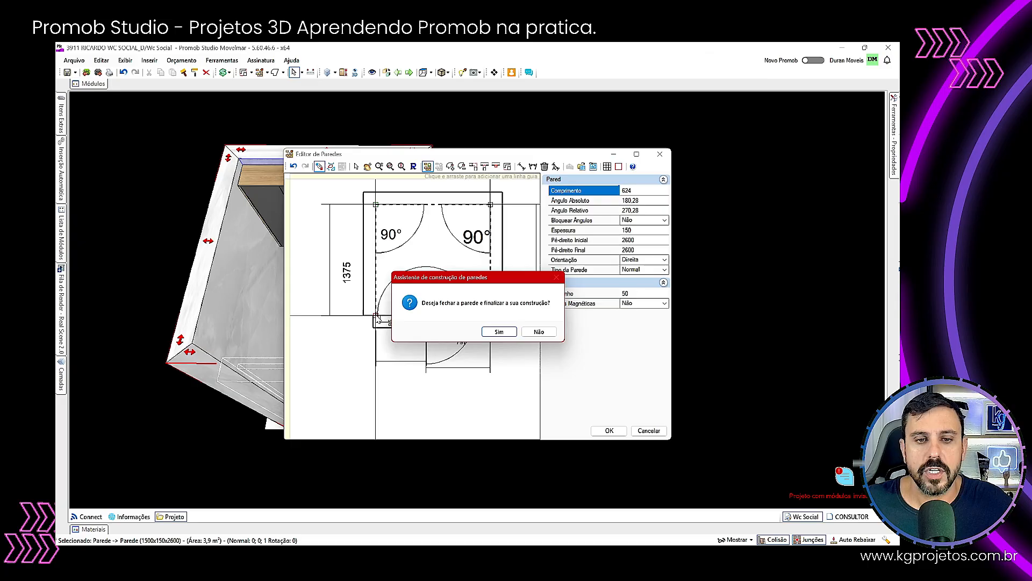
left_click(500, 332)
scroll(436, 215, "down", 3)
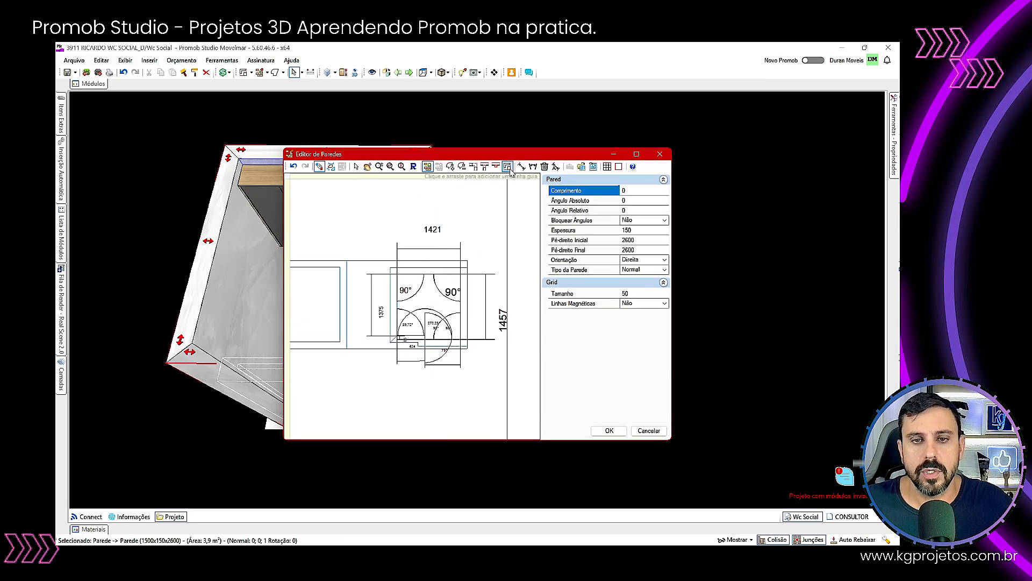
left_click(357, 167)
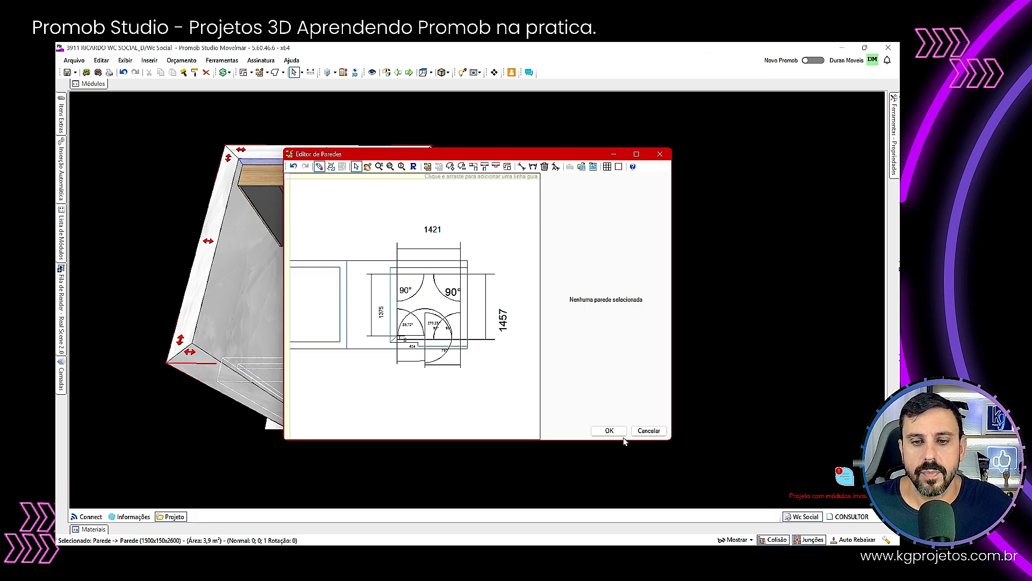
left_click(609, 430)
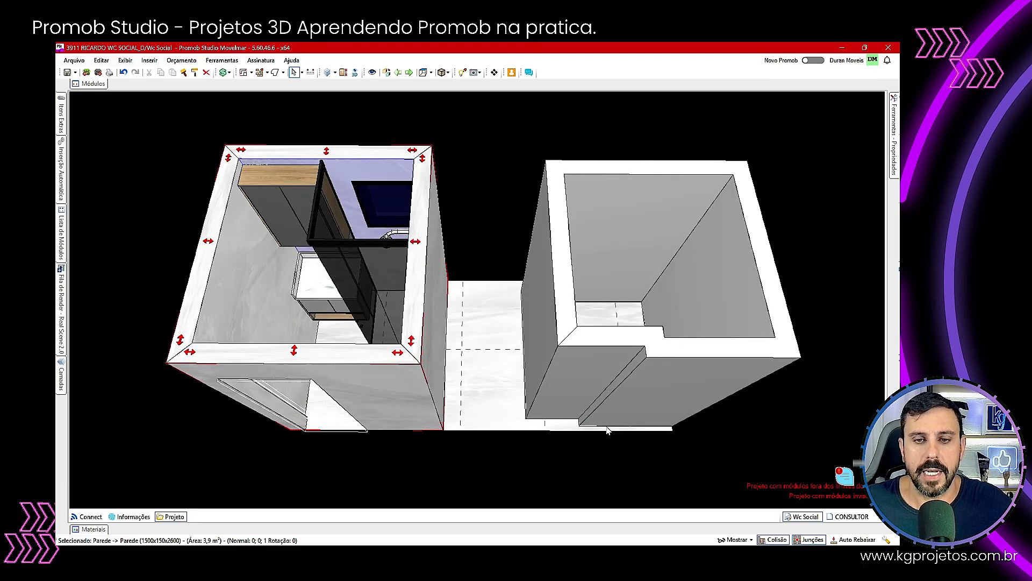
Step: Show the existing room and the new walls in an orthogonal top view
middle_click_drag(511, 284, 462, 293)
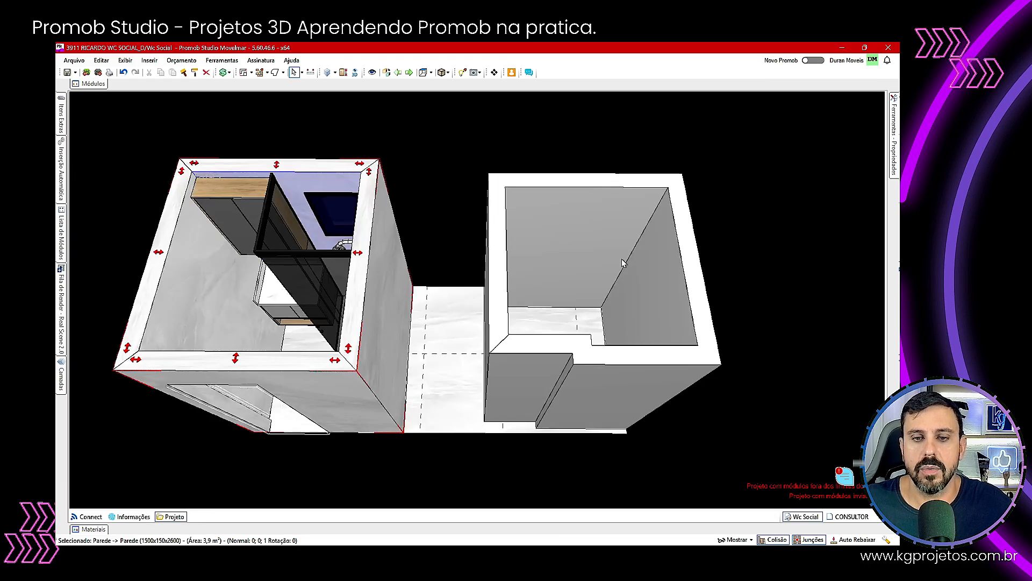
left_click(387, 73)
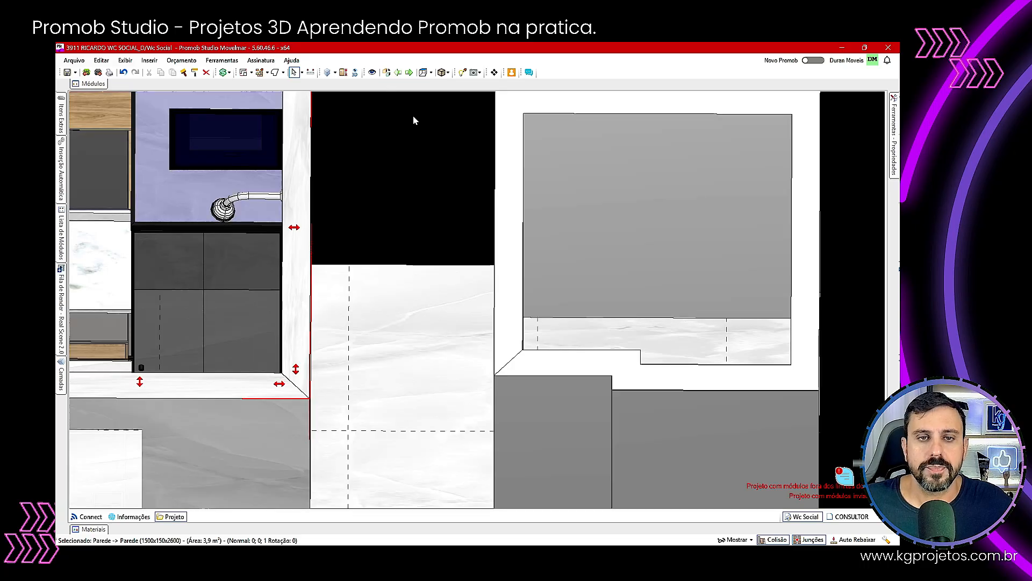
left_click(424, 73)
scroll(612, 288, "up", 2)
scroll(616, 245, "up", 3)
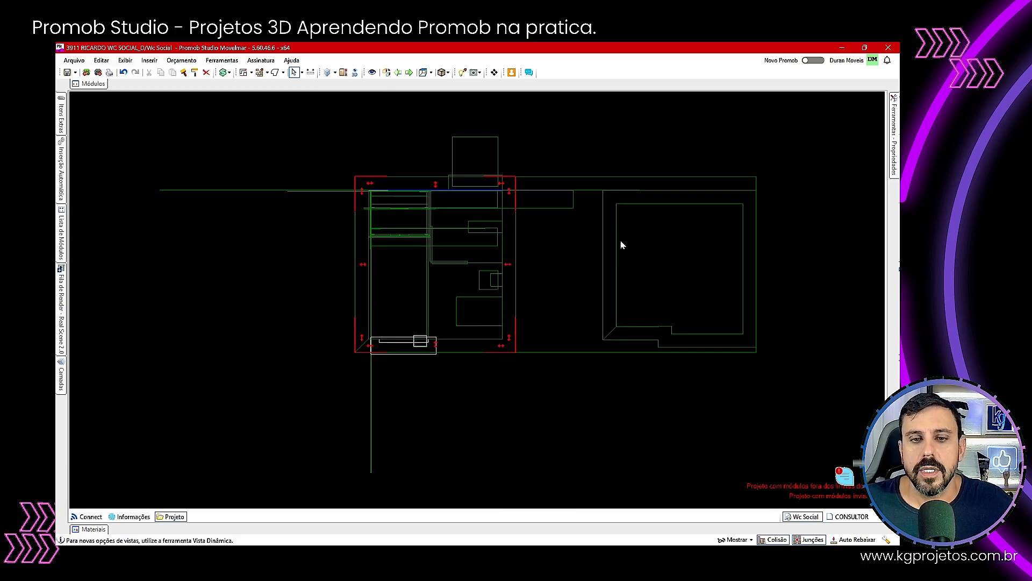
mouse_move(601, 242)
middle_mouse_down()
mouse_move(461, 269)
mouse_move(482, 276)
middle_mouse_up()
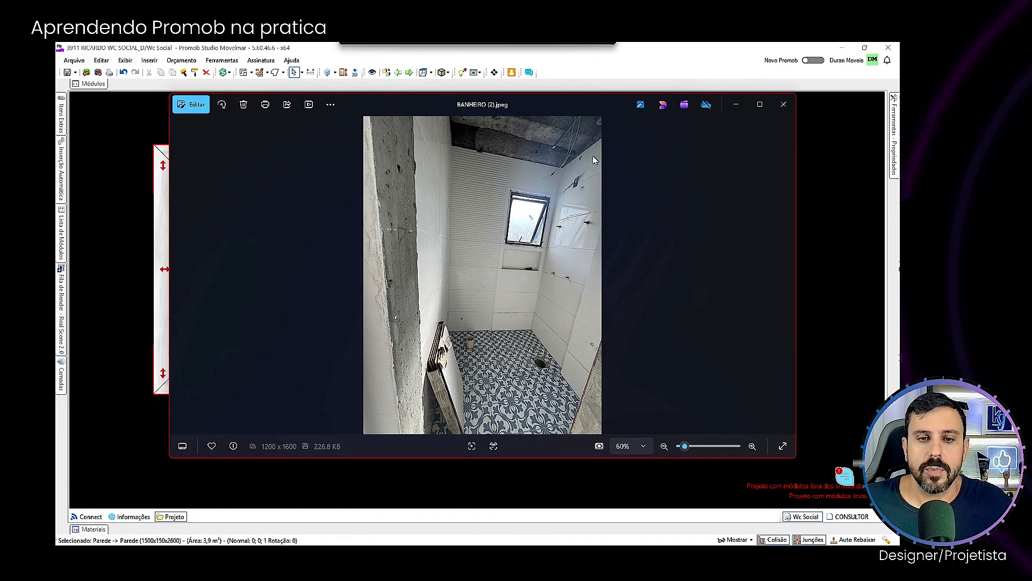
Step: Examine the measurement sketch BANHEIRO (1).jpeg and the site photos BANHEIRO (2) to (6), and move the image window away from the model
left_click(192, 267)
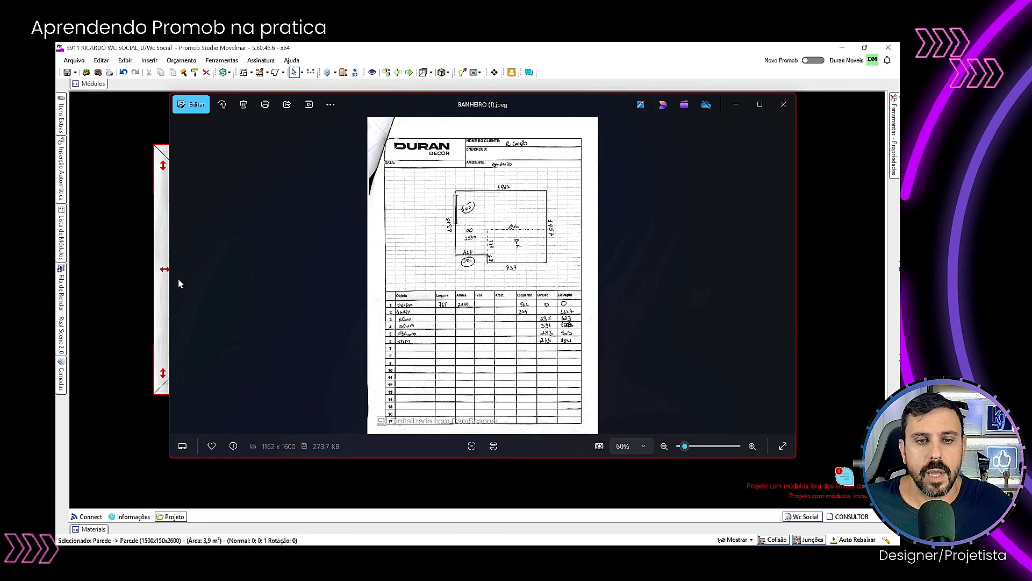
scroll(693, 292, "up", 4)
scroll(701, 288, "down", 2)
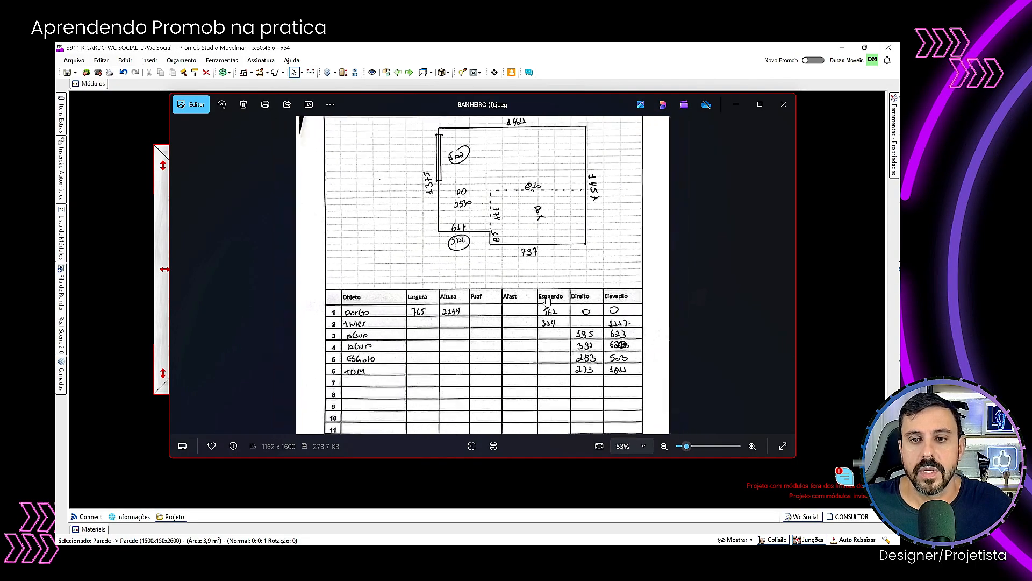
left_click(774, 267)
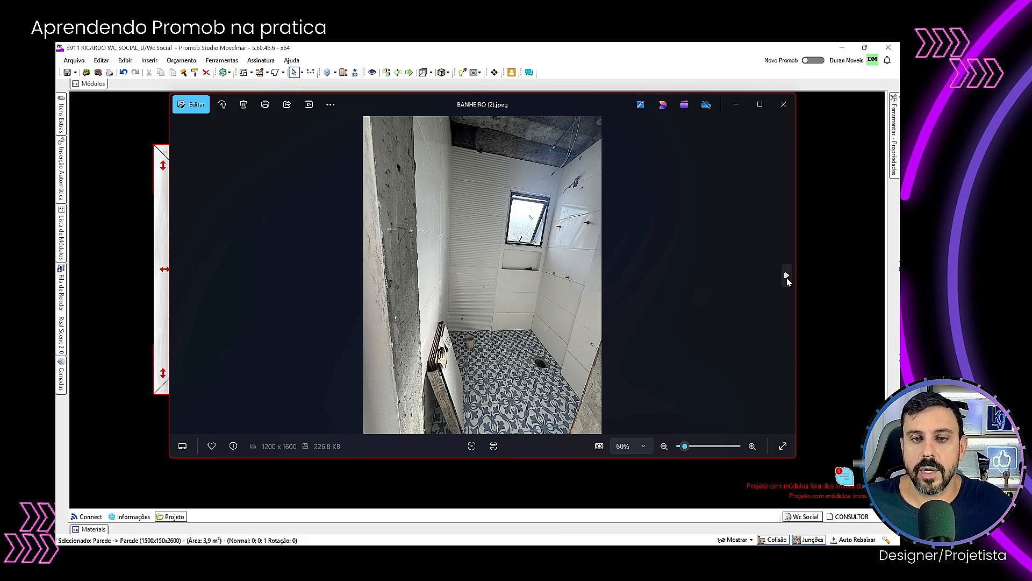
left_click(786, 277)
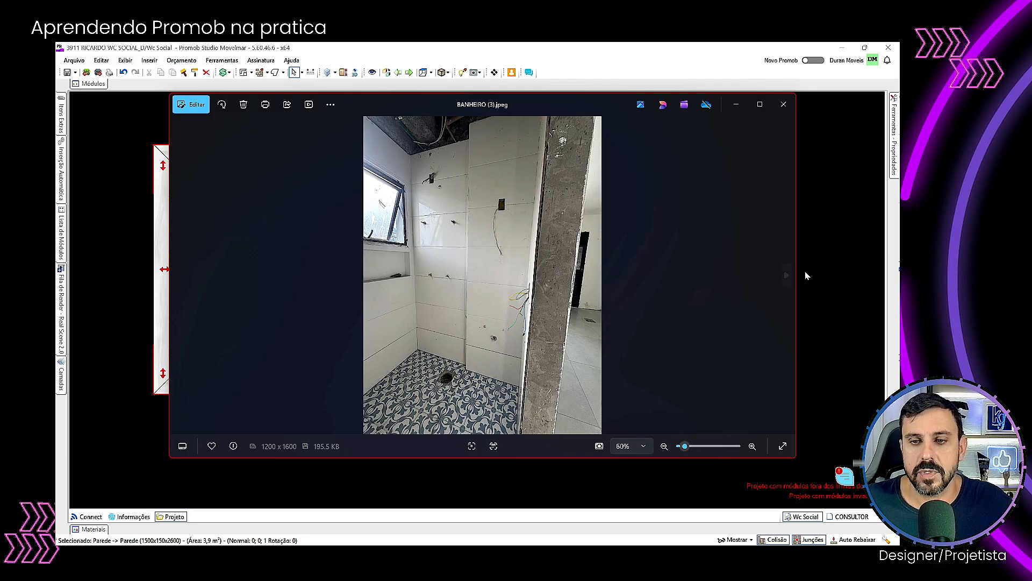
left_click(788, 276)
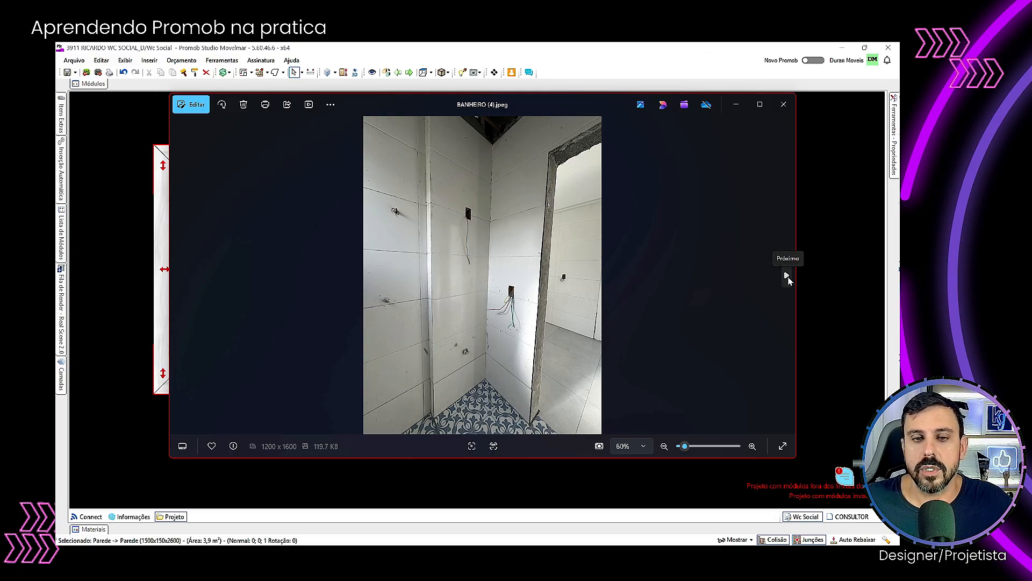
left_click(786, 275)
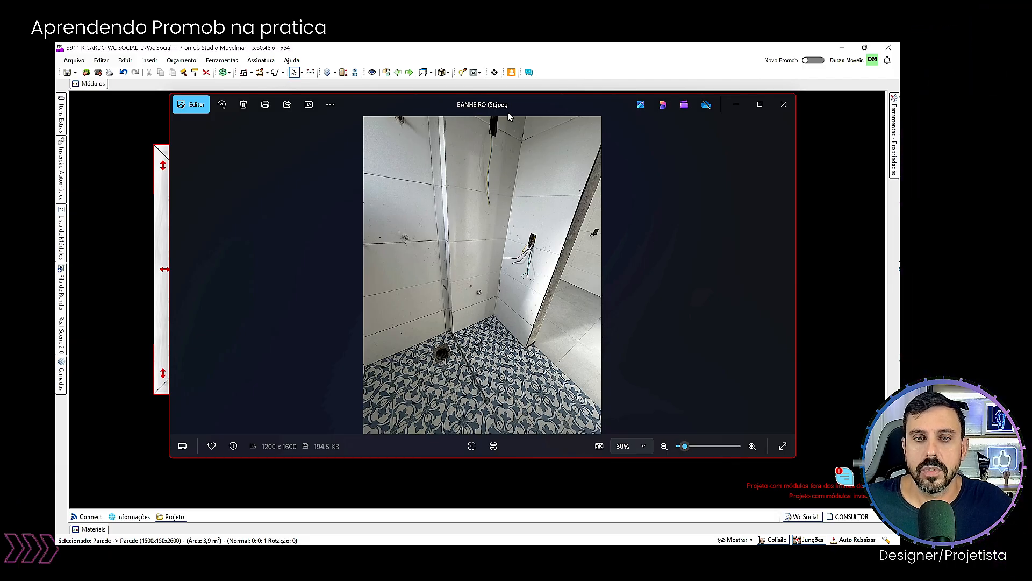
left_click(788, 274)
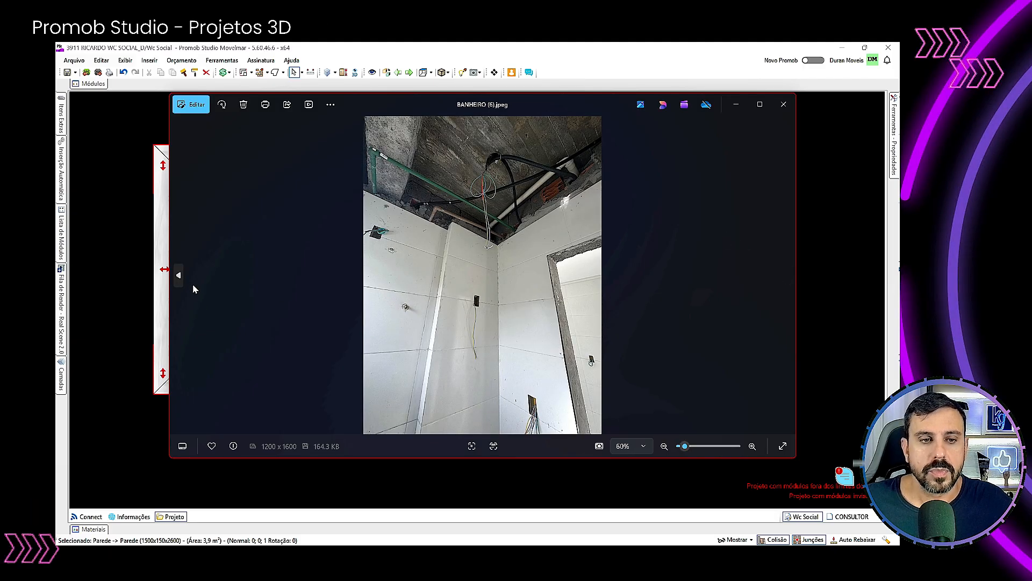
left_click(180, 277)
left_click(180, 277)
left_click(180, 277)
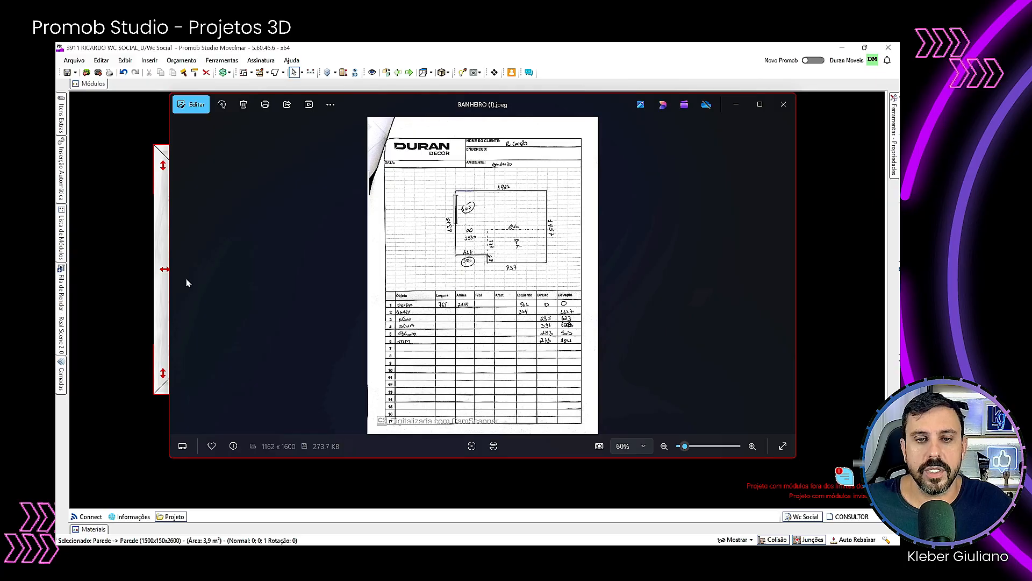
left_click_drag(476, 114, 898, 264)
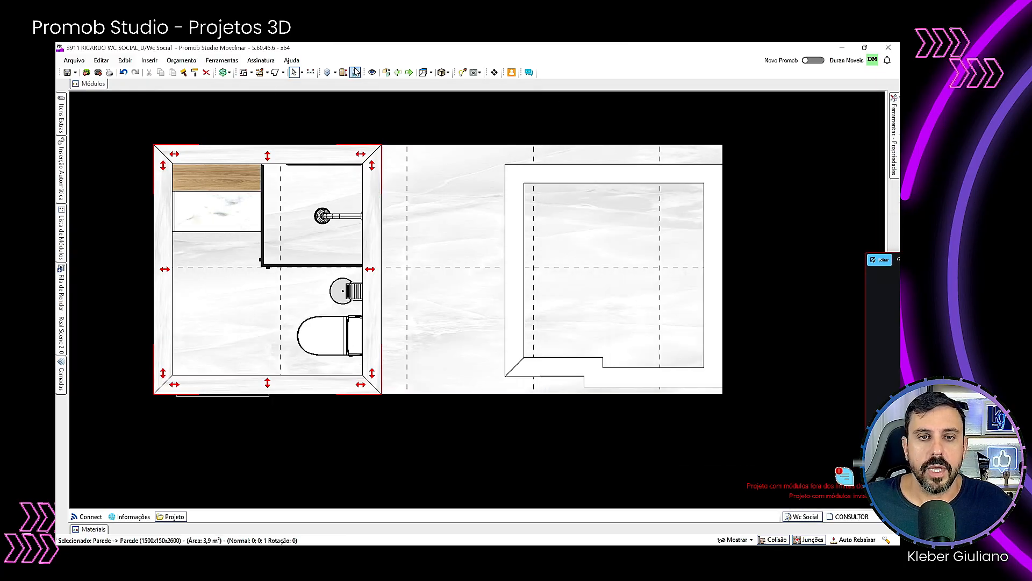
Step: Switch the top view of the old and new rooms from orthogonal to perspective
left_click(387, 72)
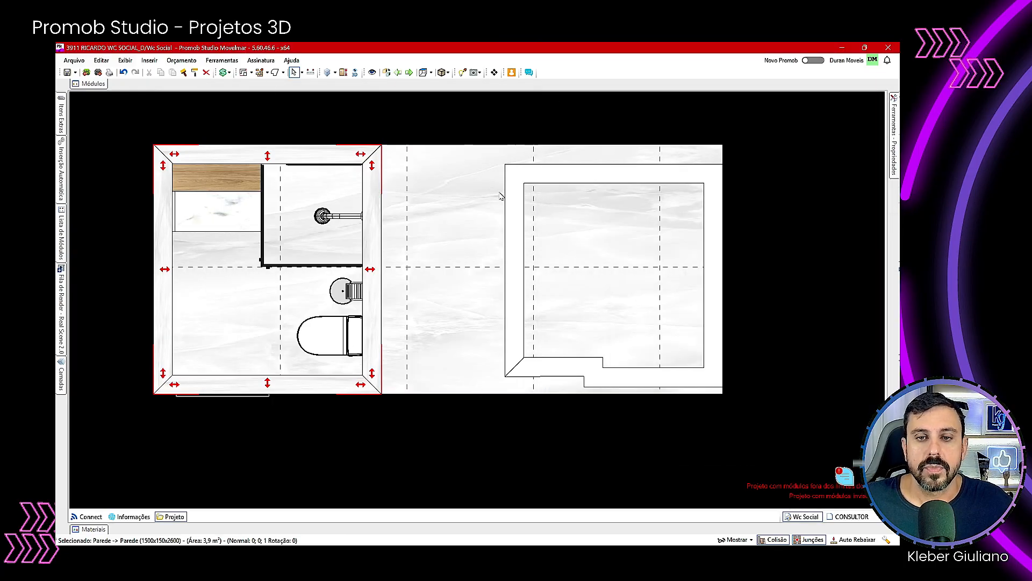
left_click(387, 73)
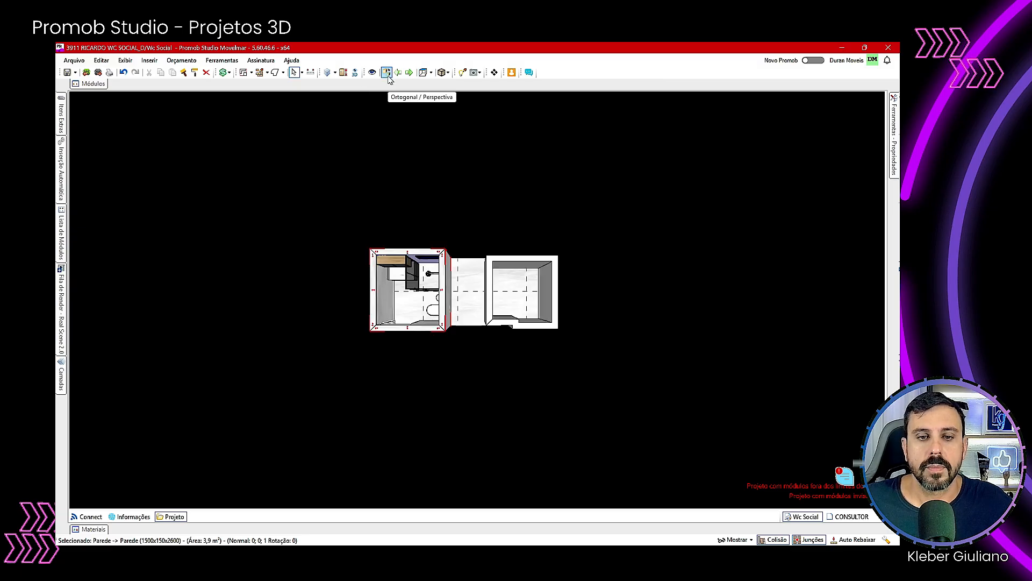
scroll(489, 320, "up", 5)
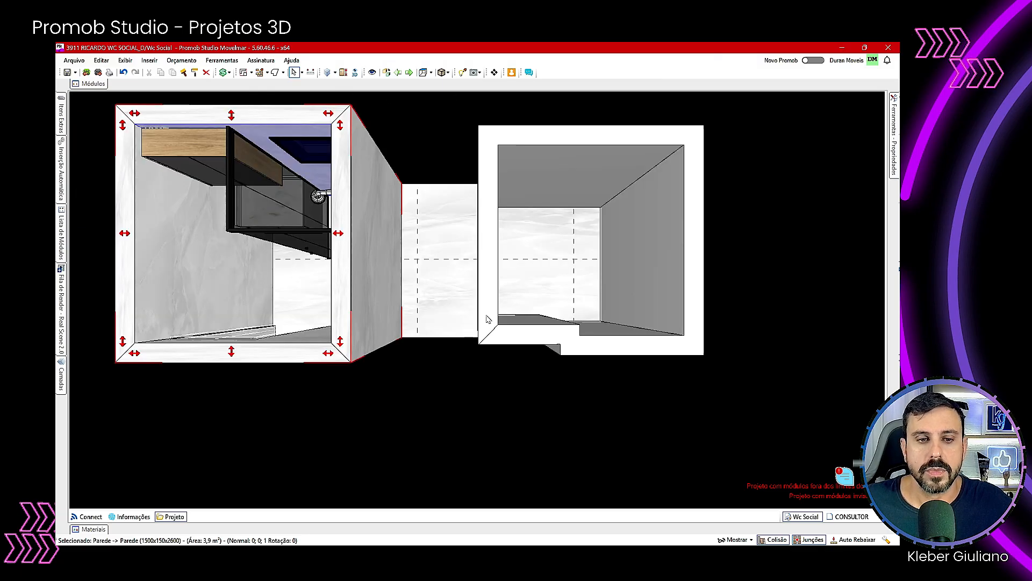
Step: Reopen the walls in the wall editor, rotate the new room's outline half a turn and move it slightly toward the old room
left_click(547, 301)
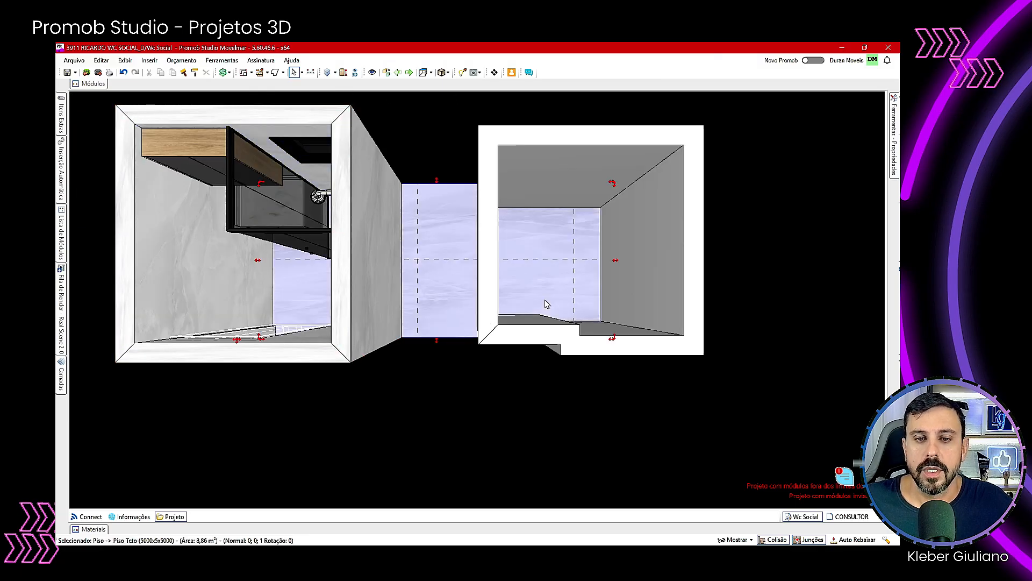
left_click(261, 73)
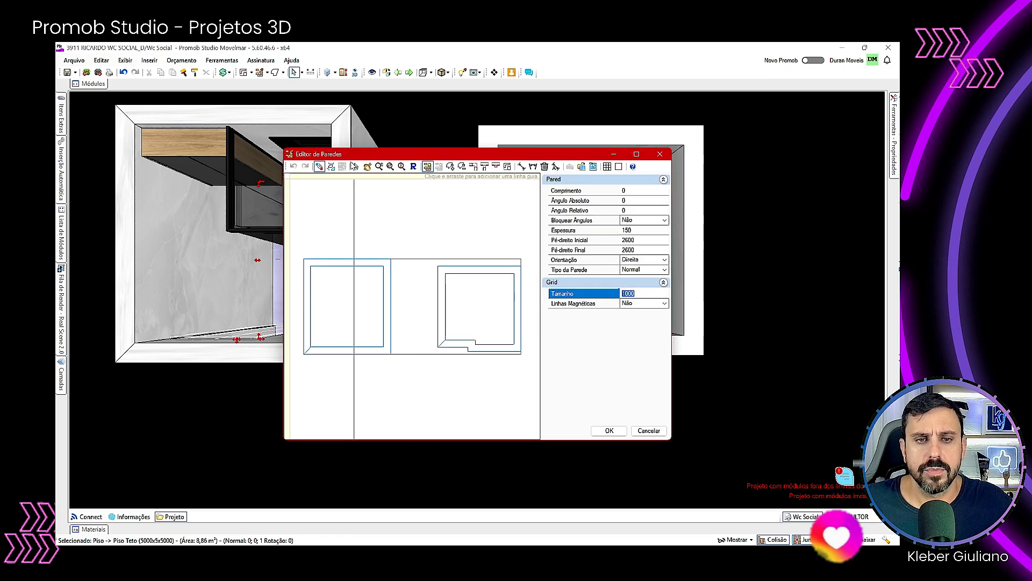
left_click(476, 341)
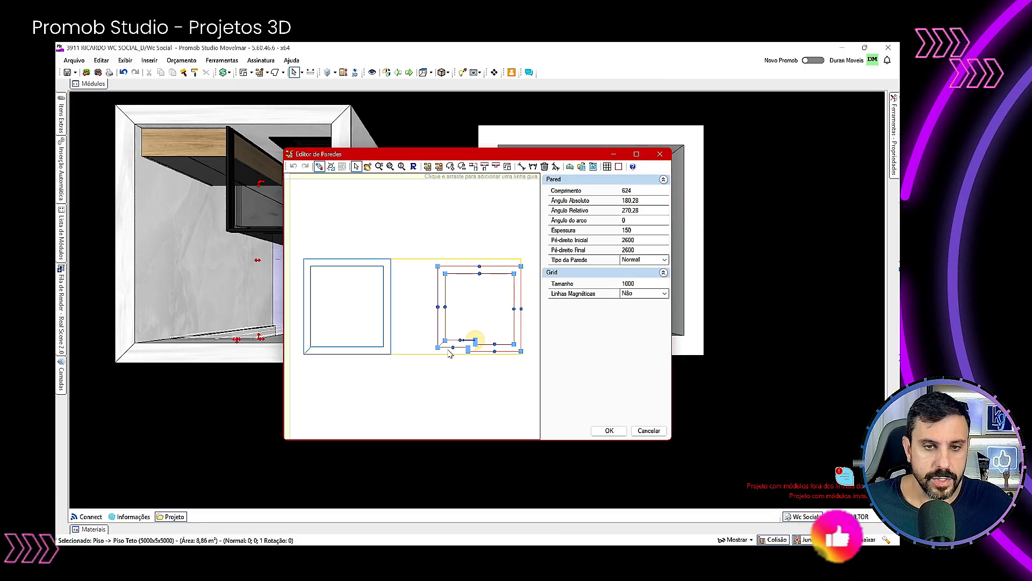
double_click(439, 344)
left_click_drag(438, 352, 543, 246)
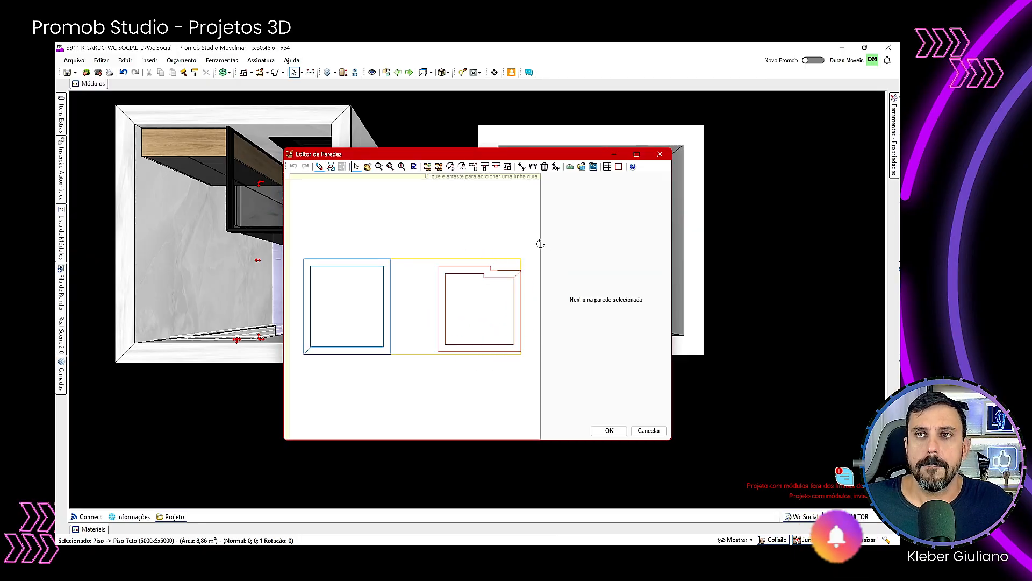
left_click(508, 307)
left_click_drag(447, 275, 431, 271)
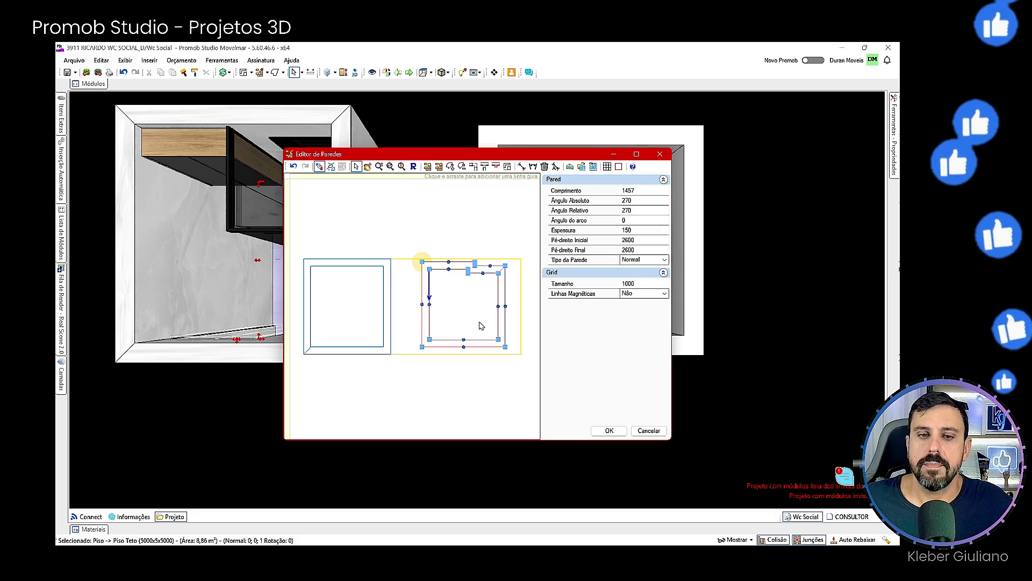
Step: Try the new room's outline rotated a quarter turn, and rotate it back to its previous orientation
left_click(494, 341)
left_click_drag(504, 348, 423, 347)
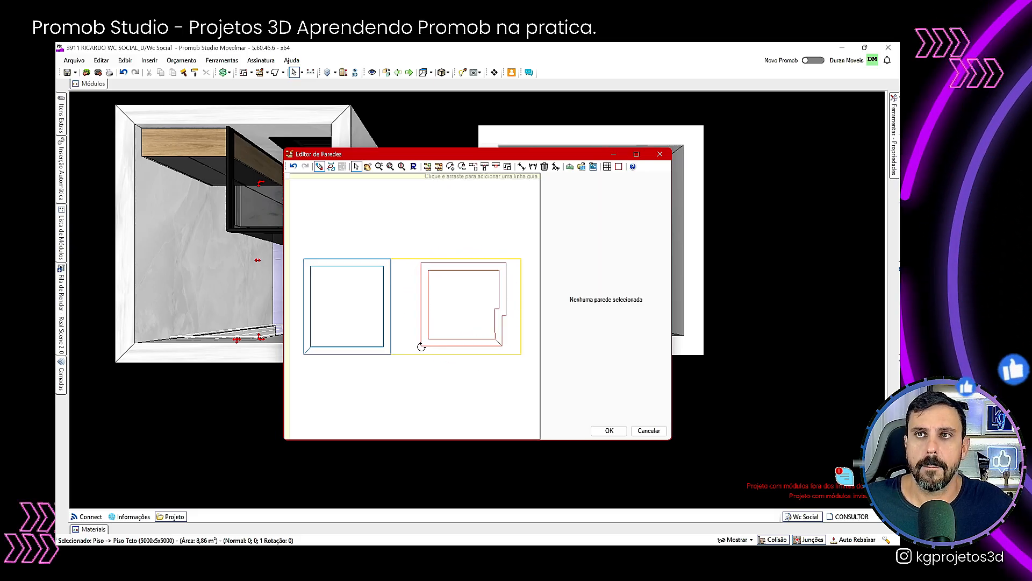
left_click(421, 346)
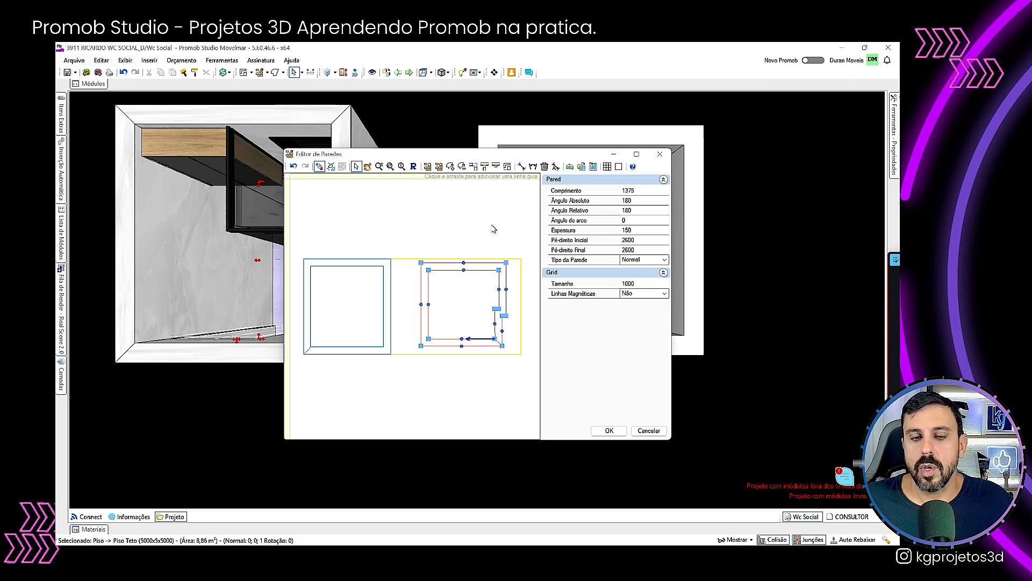
left_click(506, 351)
left_click_drag(504, 347, 511, 249)
left_click(466, 275)
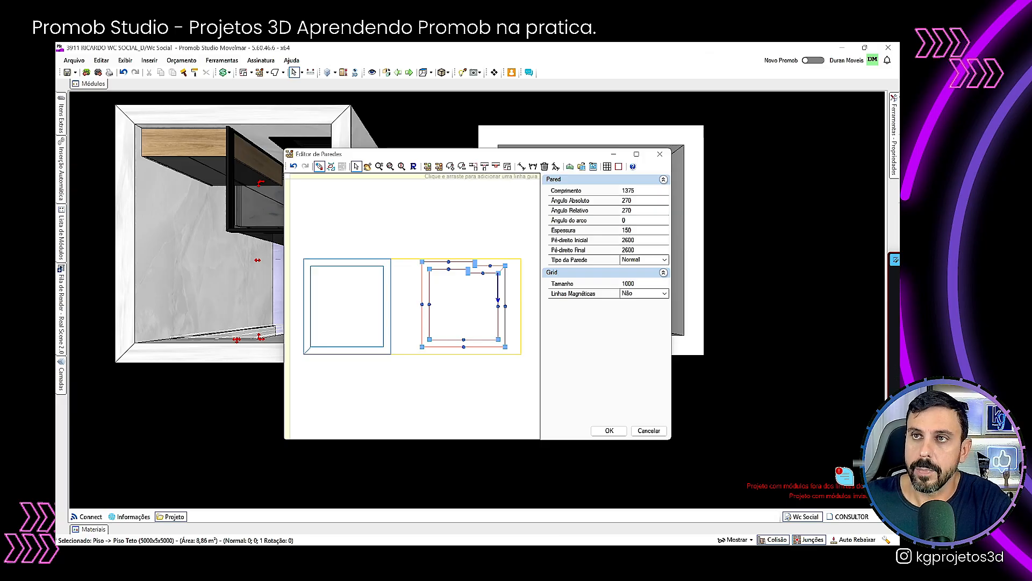
Step: Apply the rotated wall outline to the project and select the short 624 mm wall beside the recess
left_click(609, 430)
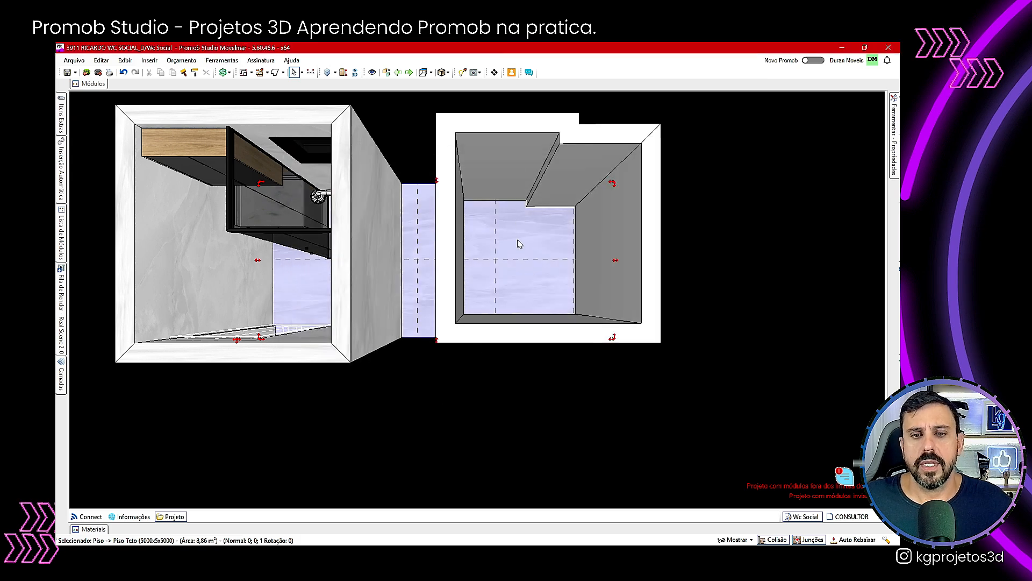
left_click(559, 166)
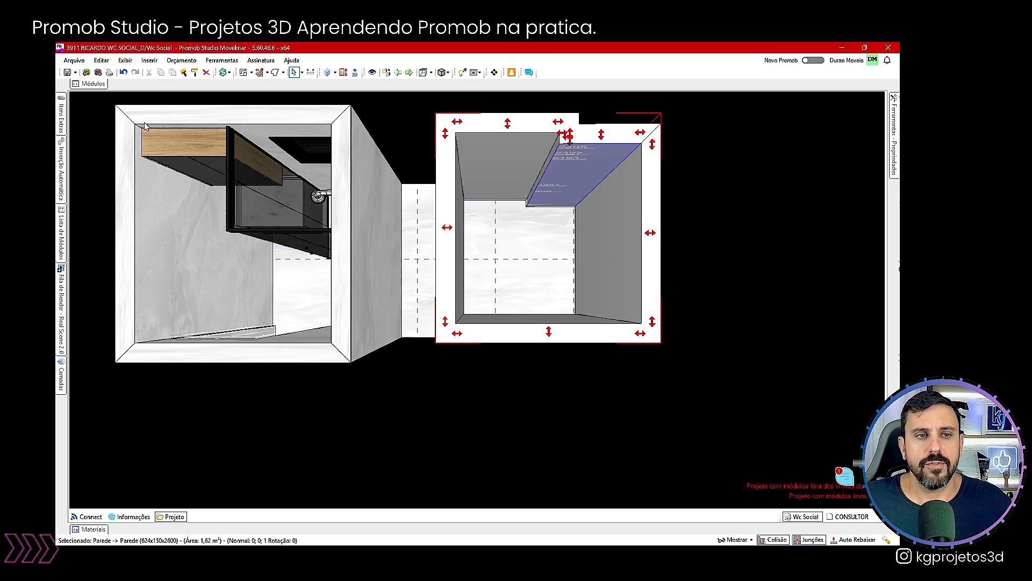
Step: Insert the Decore door Porta de Giro 50 on the new room's 1375 mm wall and lower it to the floor
left_click(91, 84)
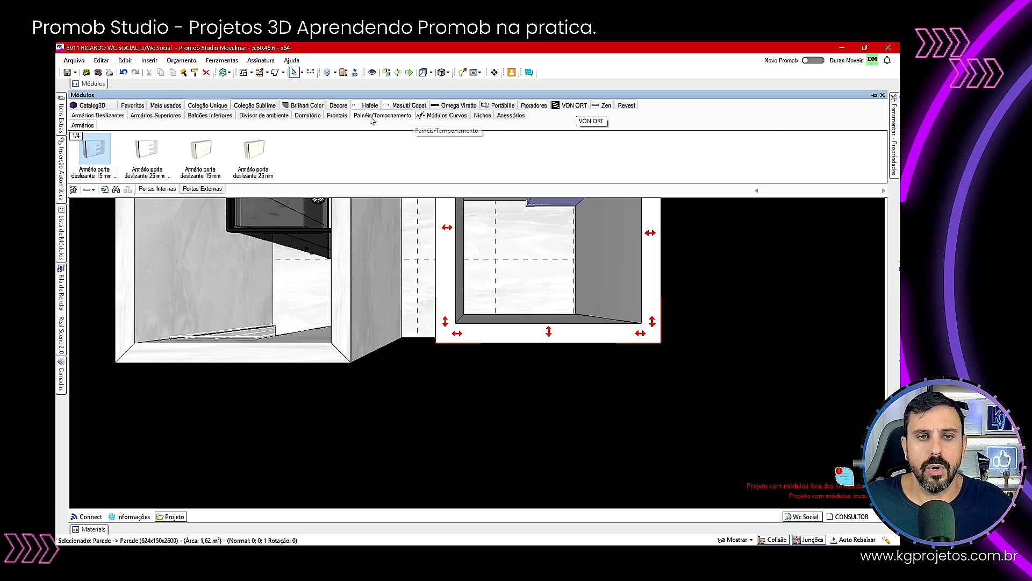
left_click(370, 105)
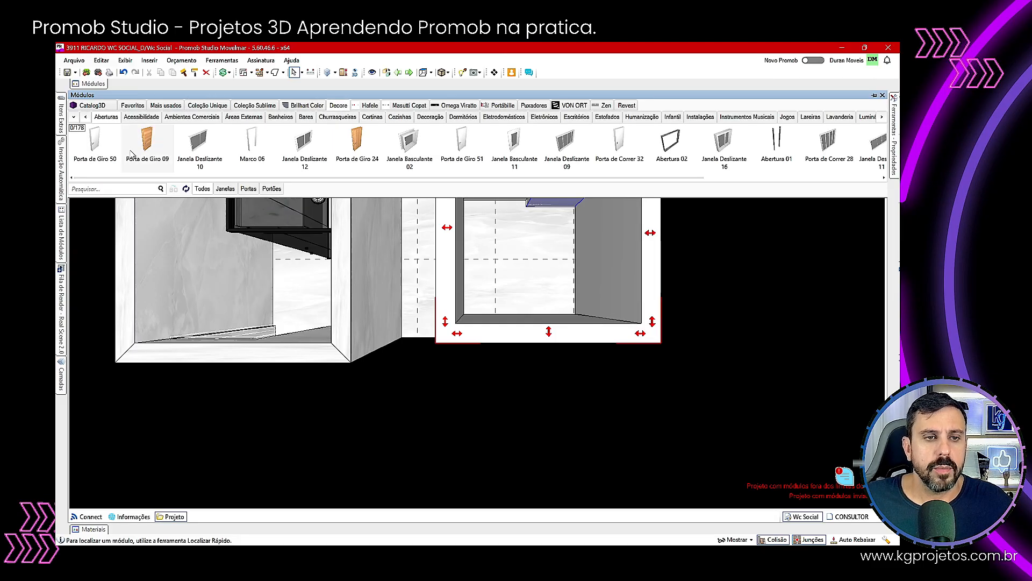
left_click(601, 267)
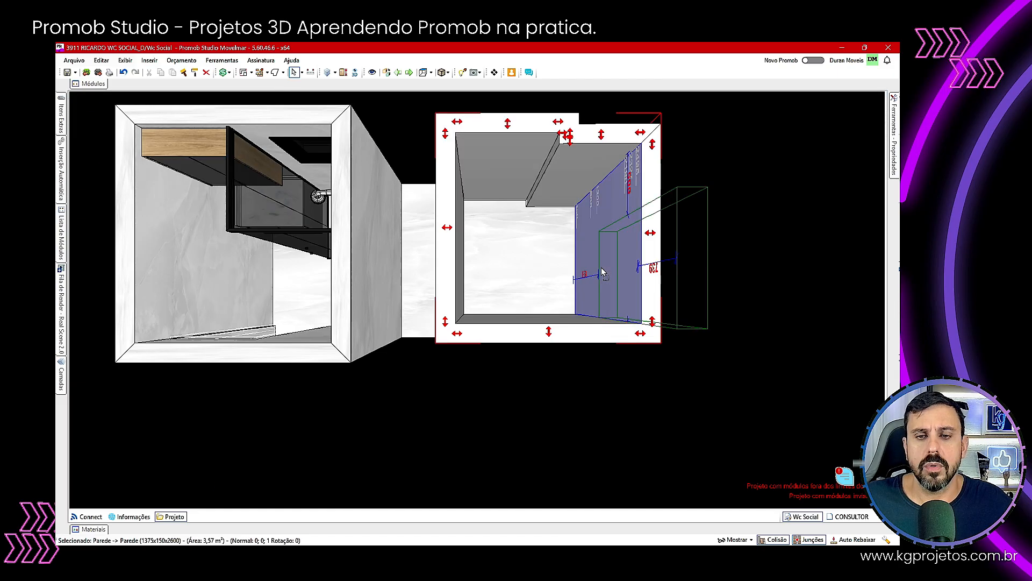
left_click(662, 271)
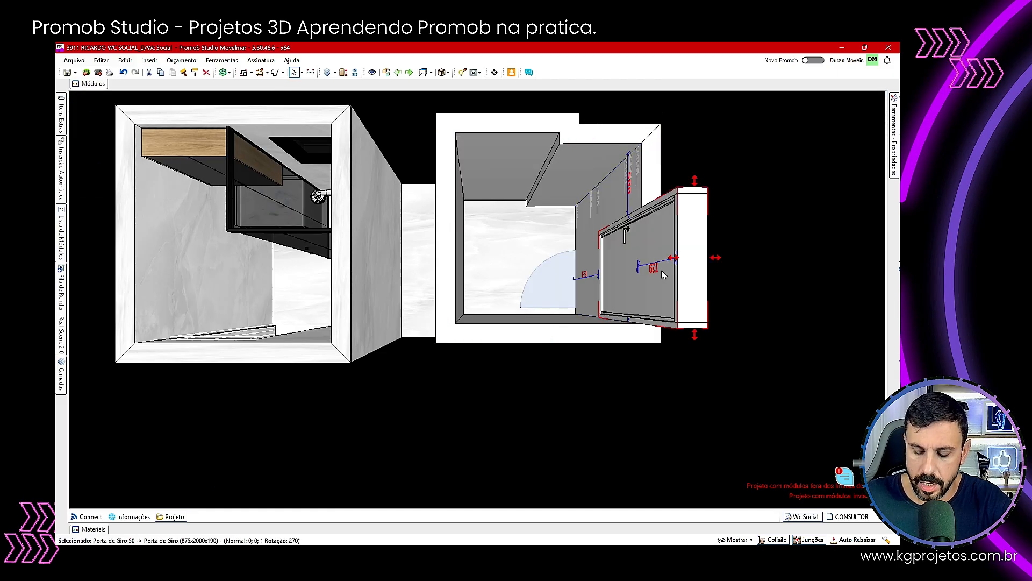
left_click_drag(663, 272, 615, 276)
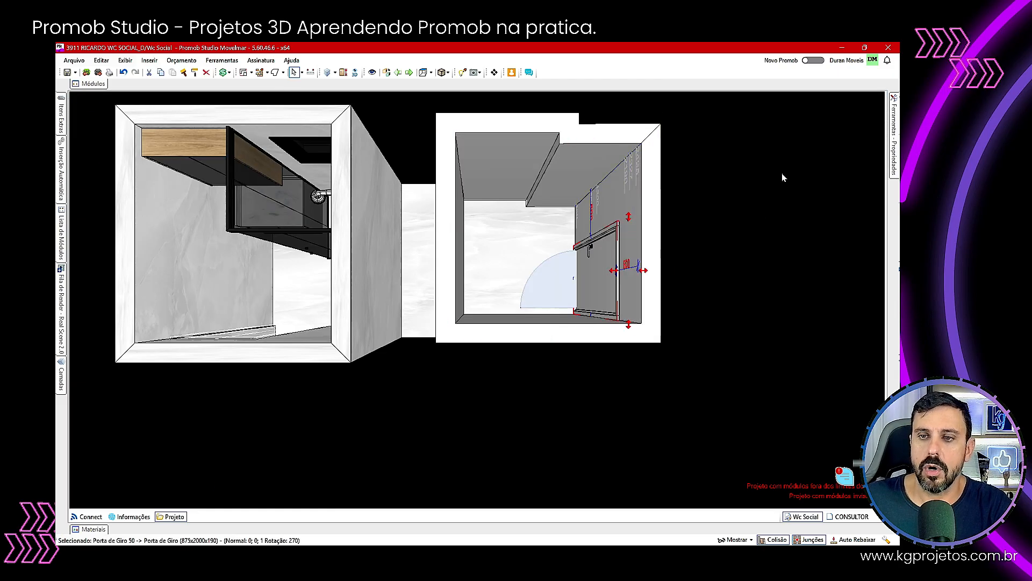
Step: Set the door's width (Largura) to 765 mm and its height (Altura) to 2144 mm
left_click(894, 118)
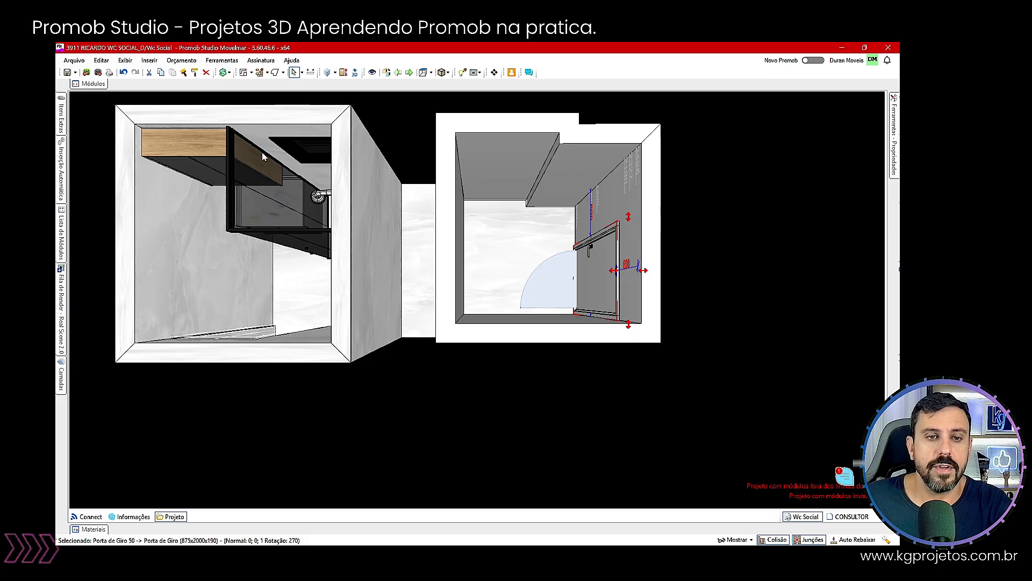
left_click(893, 132)
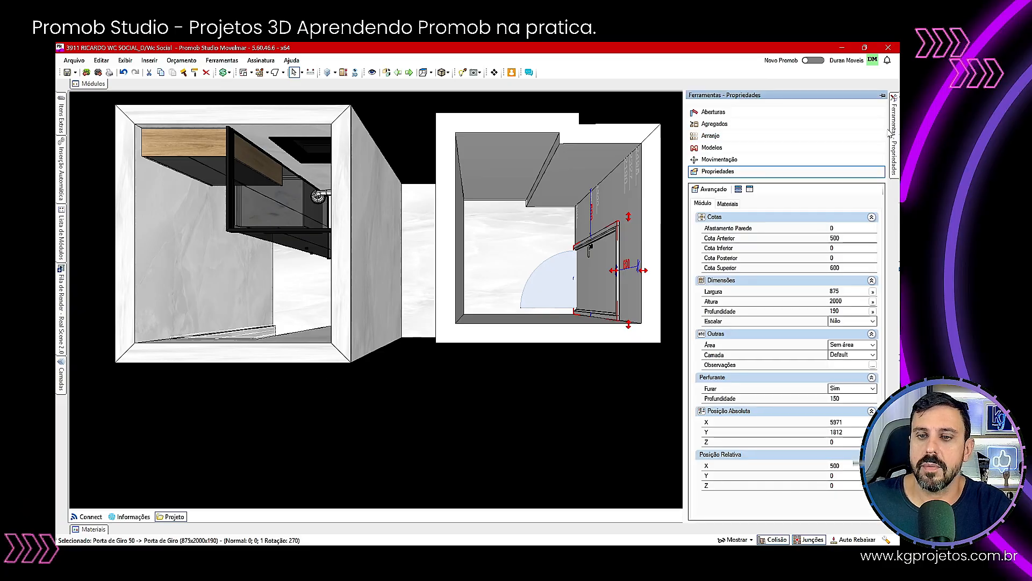
left_click(714, 291)
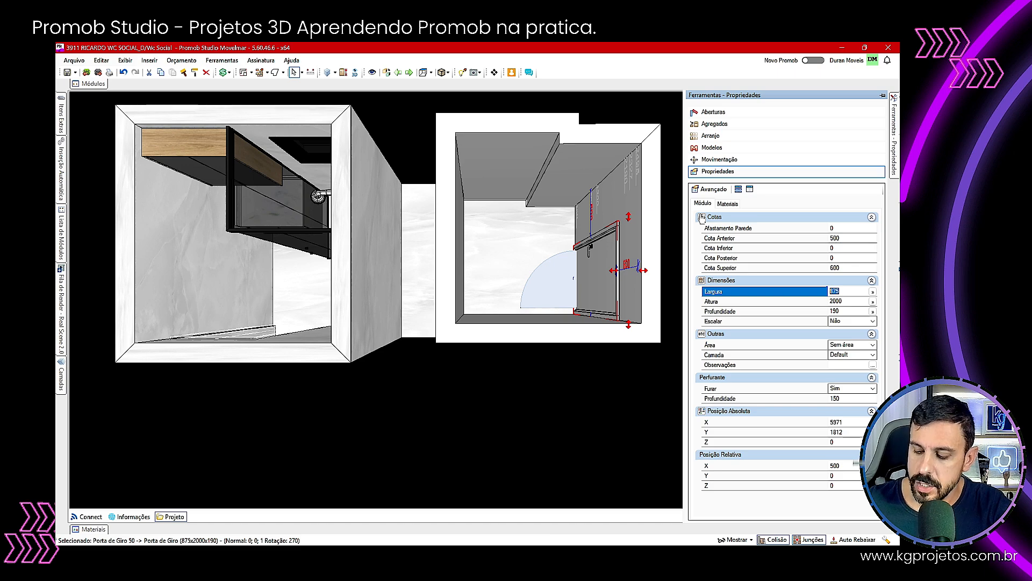
key("Return")
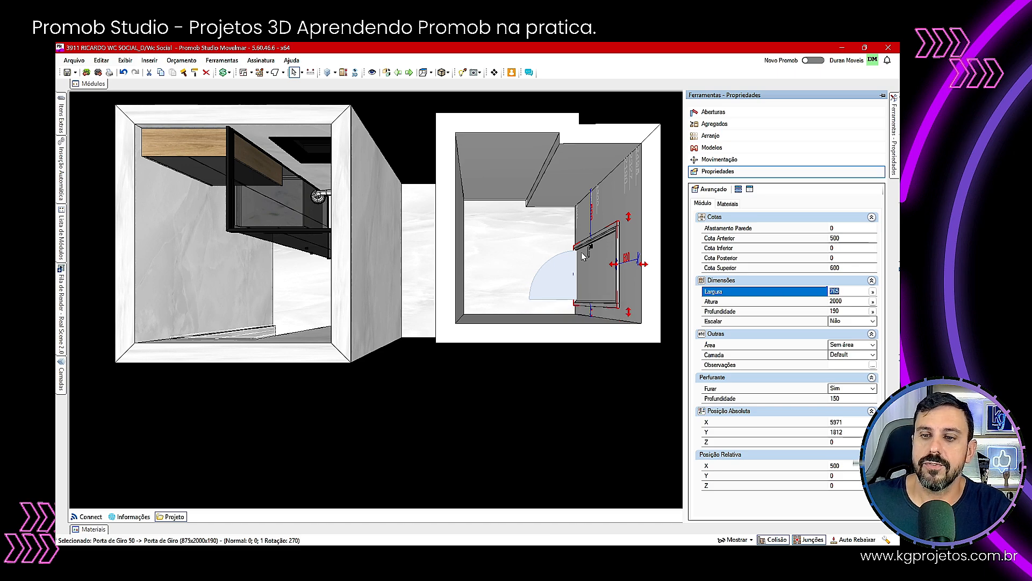
left_click(741, 302)
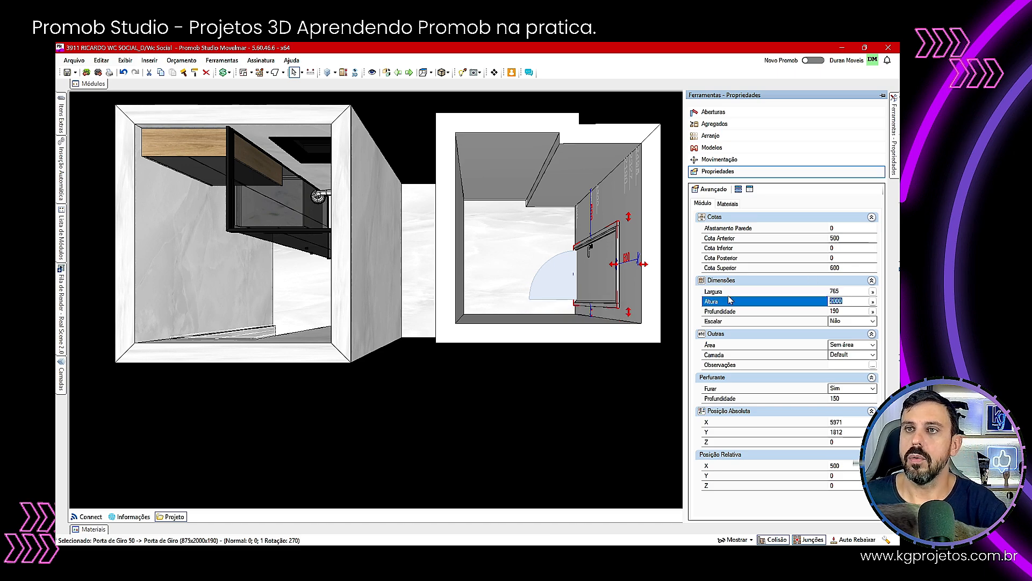
type("2144")
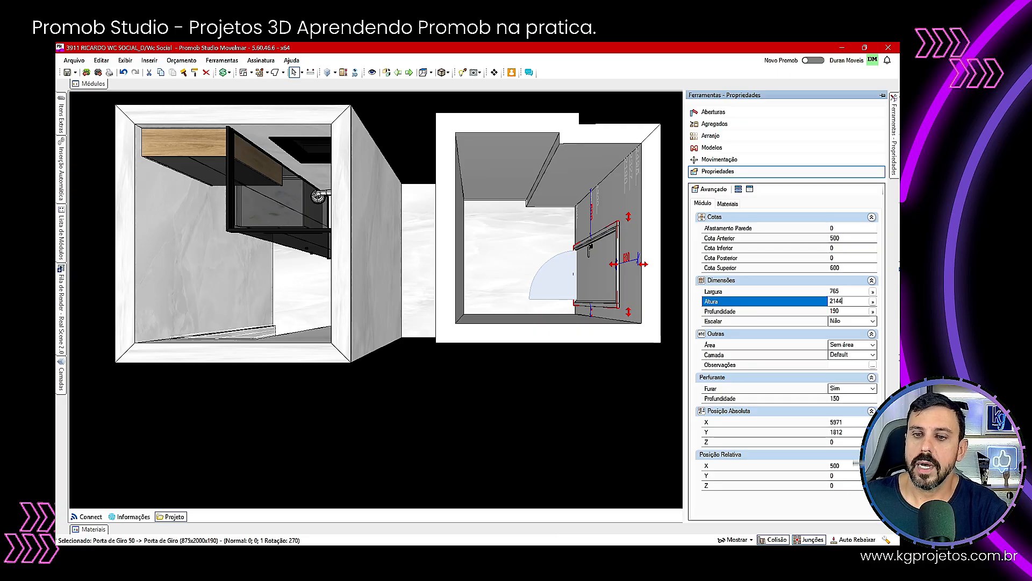
key("Return")
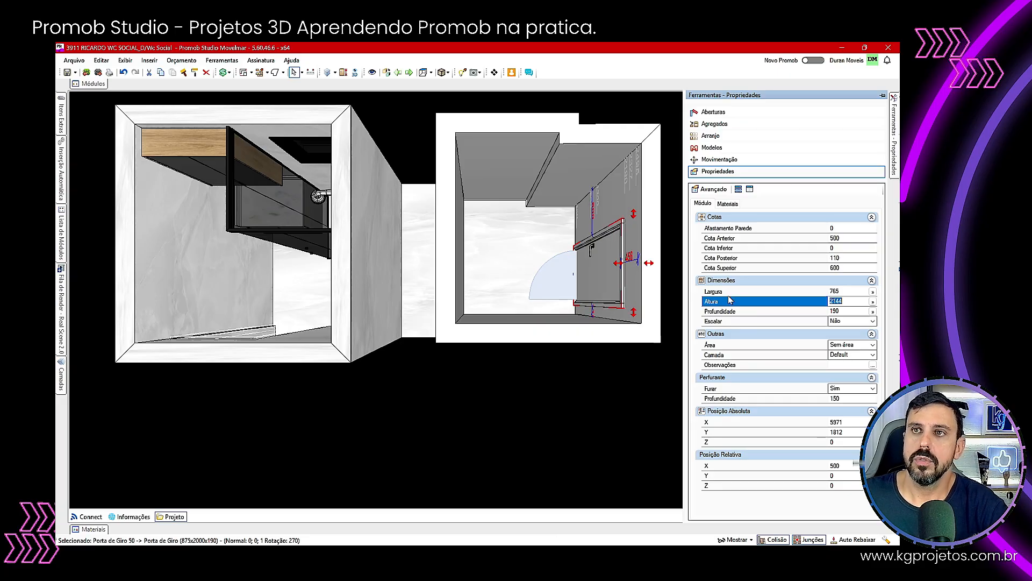
Step: Try 561 and 561+70 for the door's Cota Anterior, and settle on 470 mm by subtracting 140
left_click(751, 236)
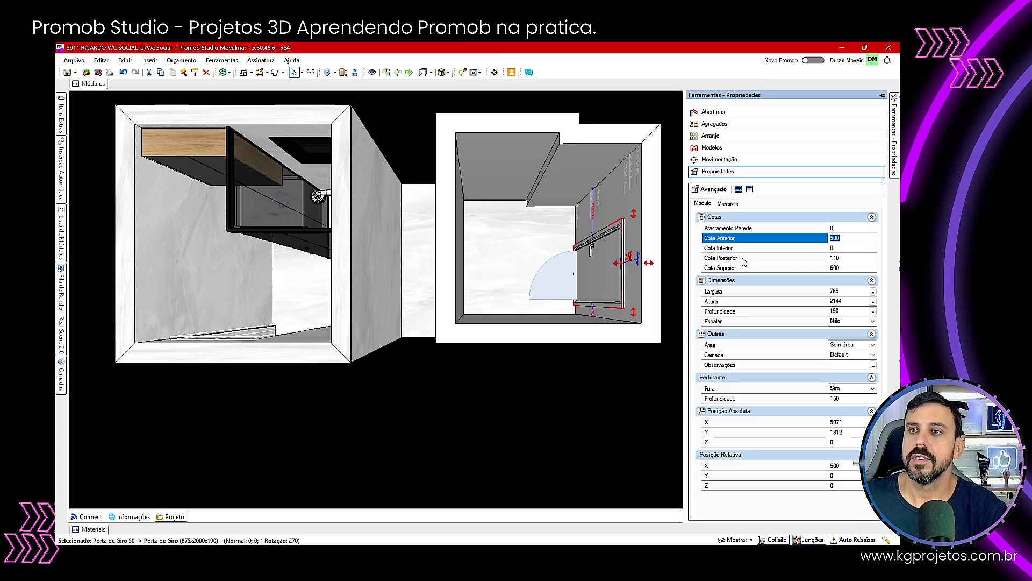
type("56")
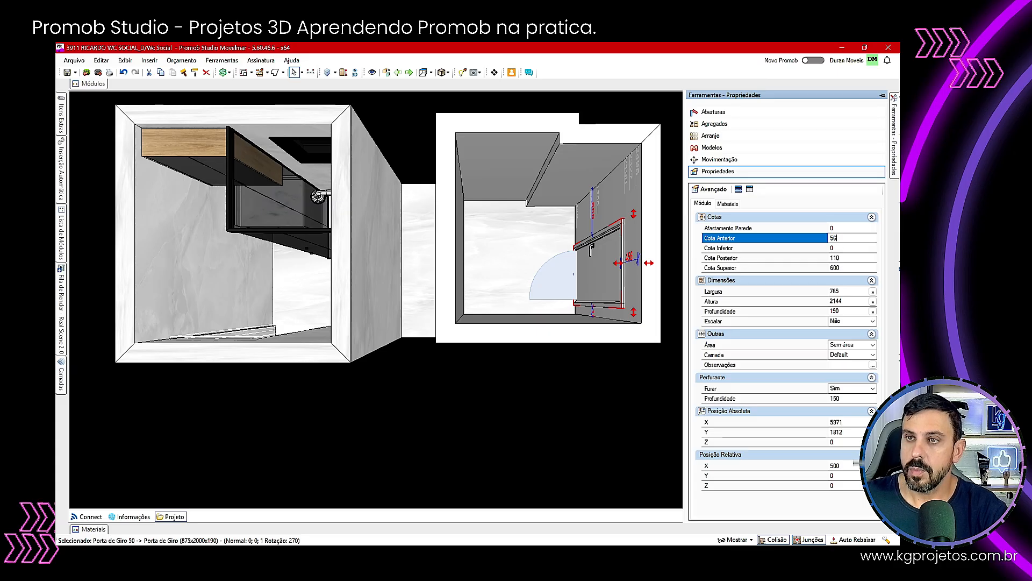
type("1")
key("Return")
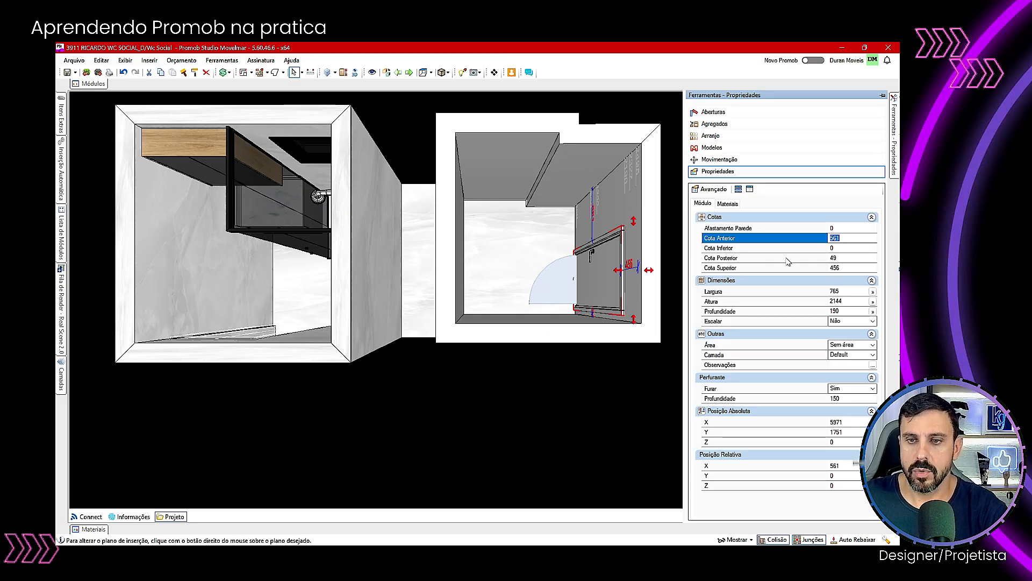
type("+")
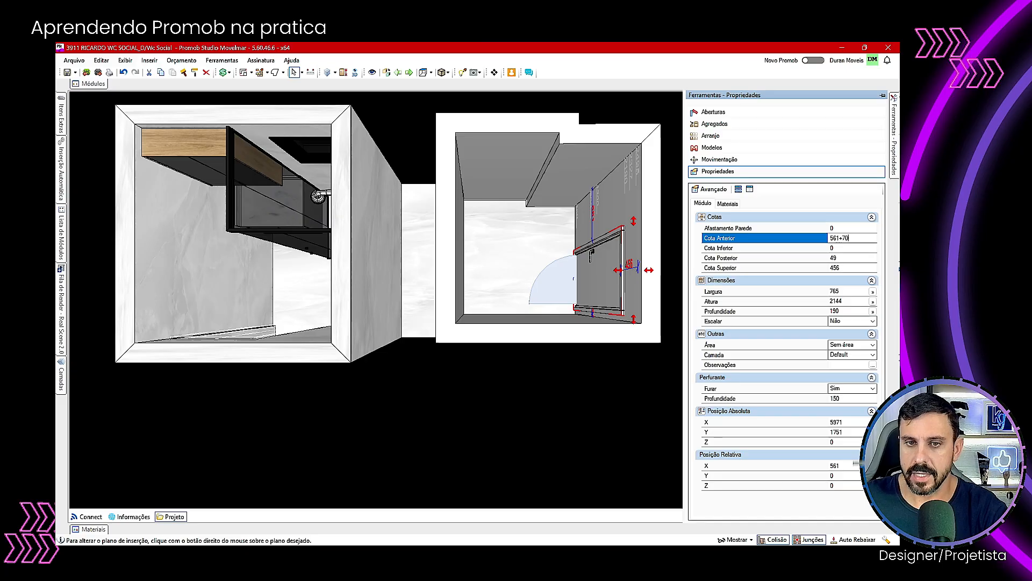
type("70")
key("Return")
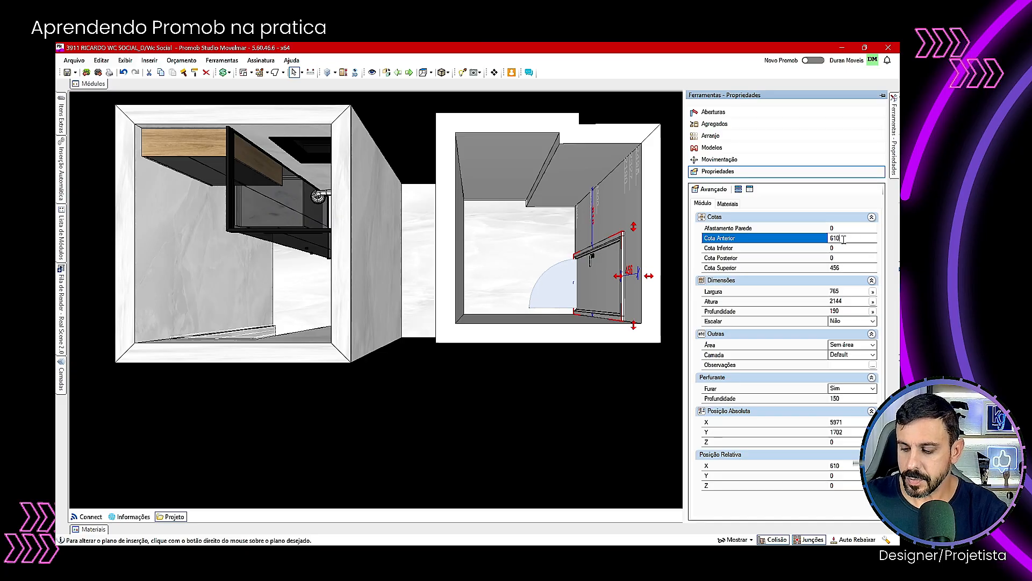
type("-140")
key("Return")
Step: Insert the Decore outlet Única c/ 2 Interruptores (4x2) on the door wall, between the door and the corner
middle_click_drag(602, 293, 564, 495)
middle_click_drag(478, 220, 539, 435)
scroll(537, 430, "up", 10)
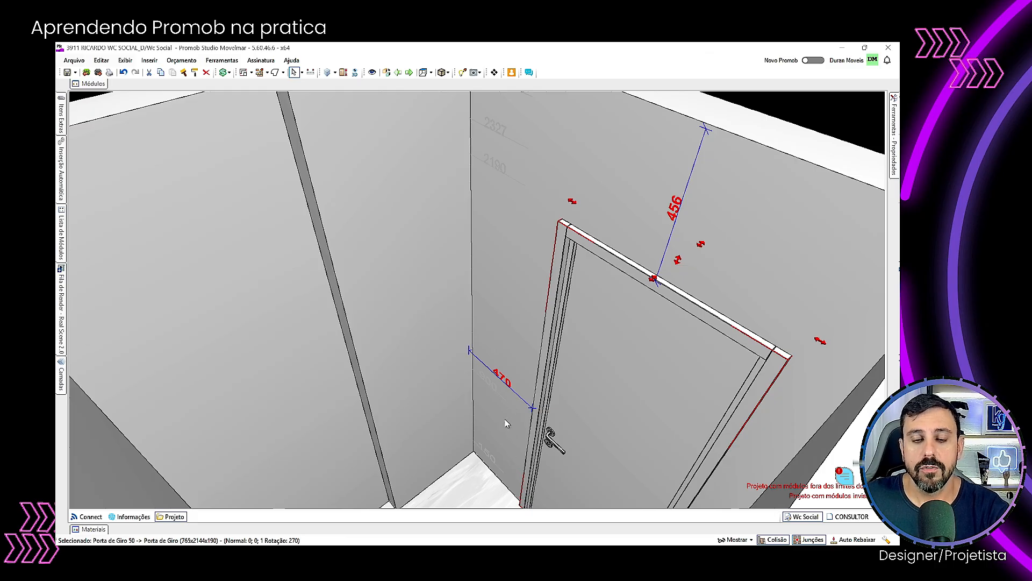
middle_click_drag(590, 414, 574, 285)
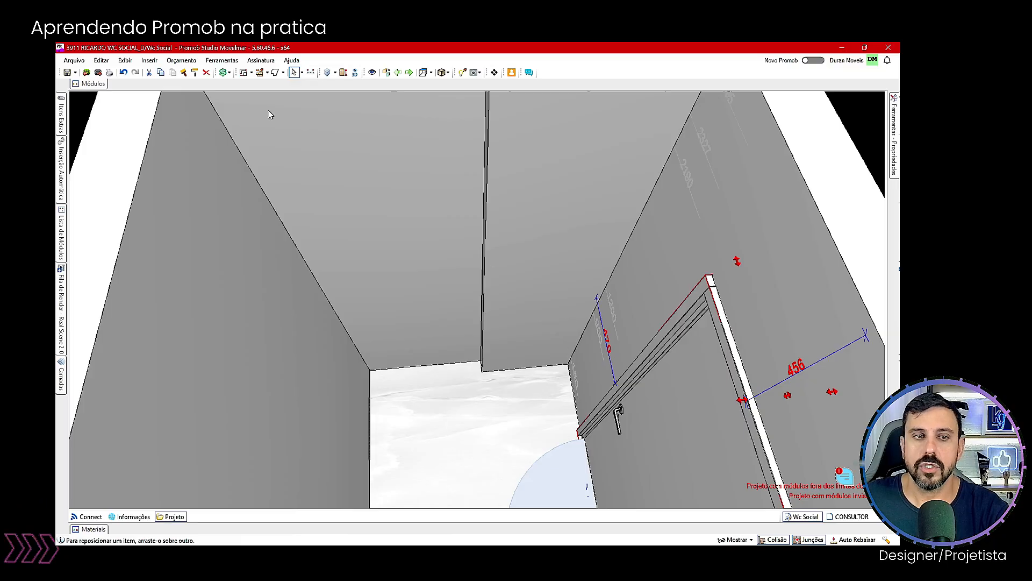
left_click(92, 83)
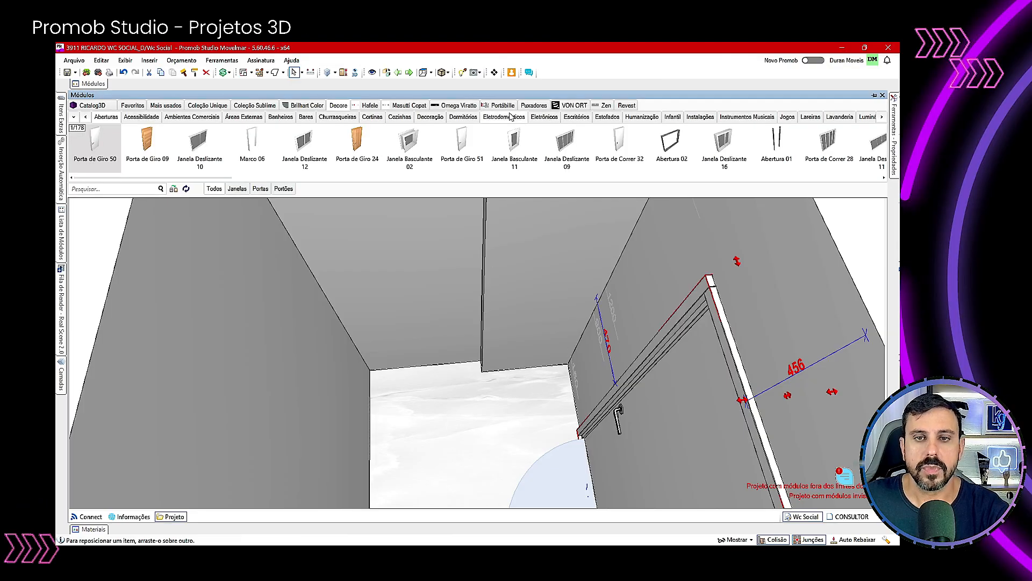
left_click(700, 117)
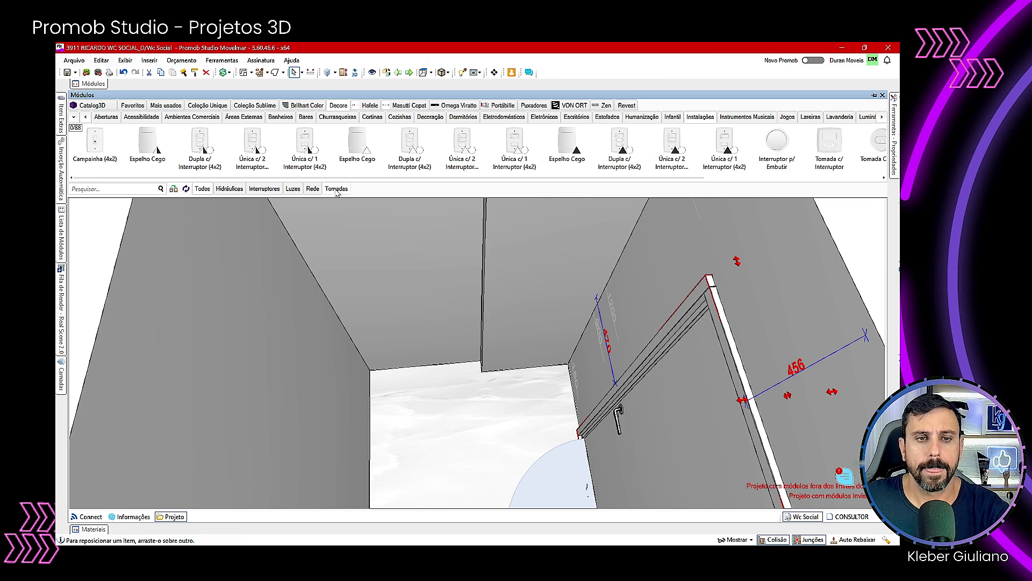
left_click(272, 190)
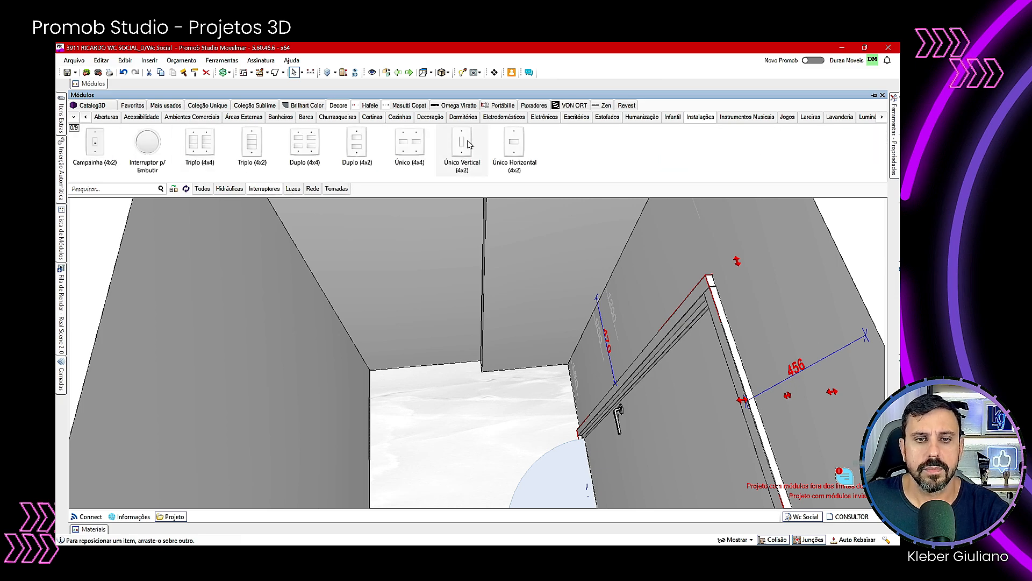
left_click(336, 189)
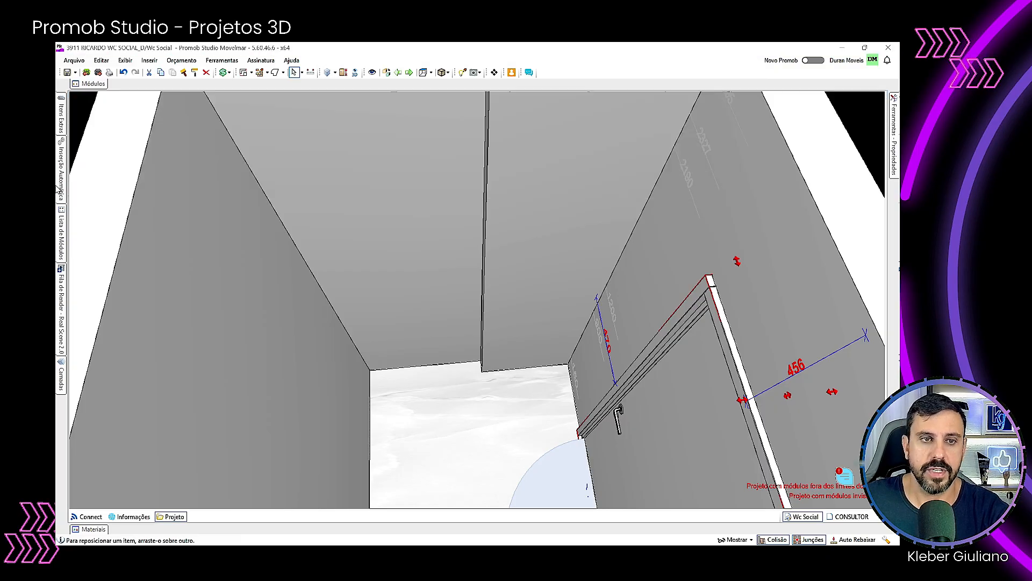
left_click(102, 83)
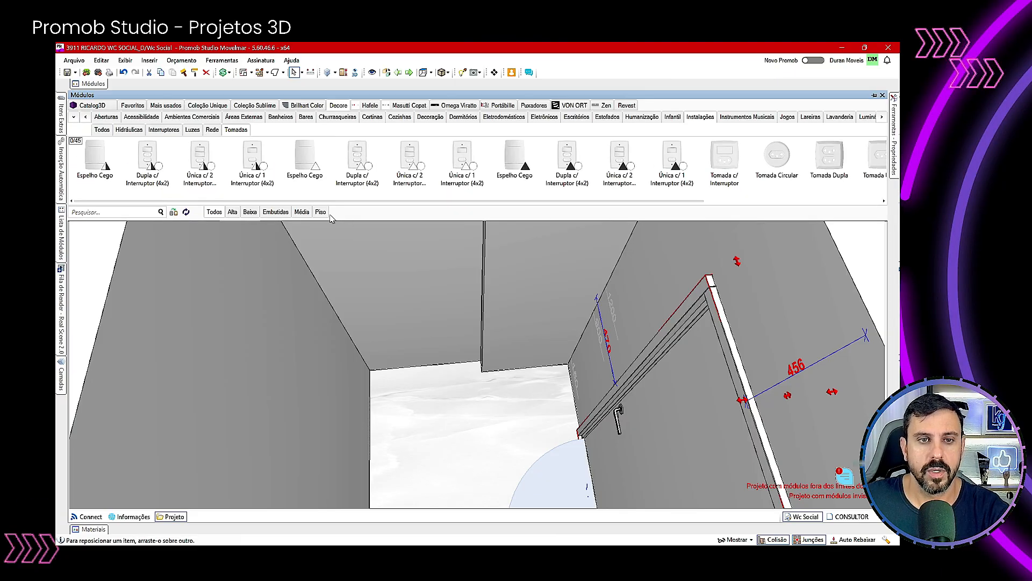
left_click_drag(412, 168, 499, 294)
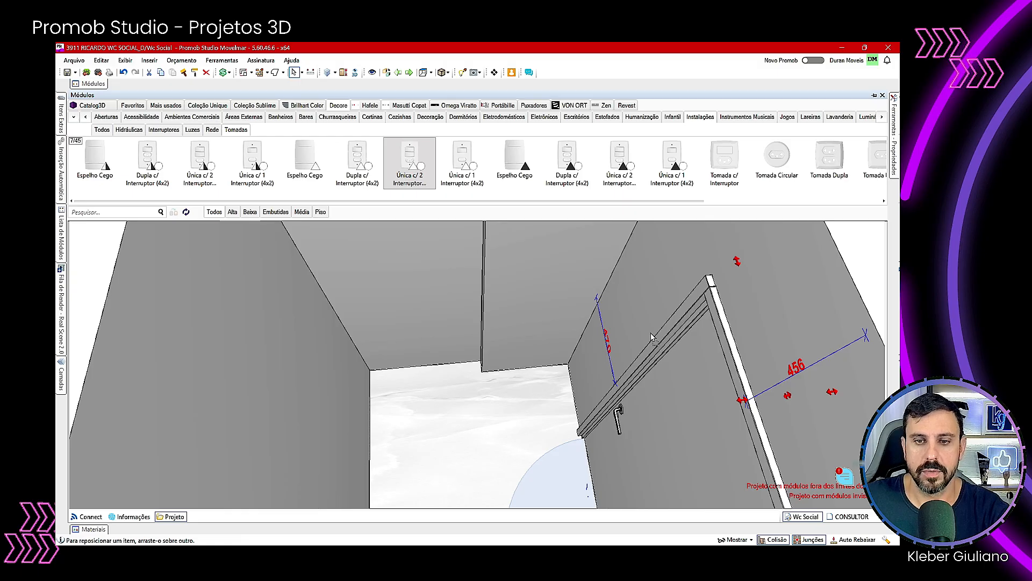
left_click_drag(652, 338, 635, 322)
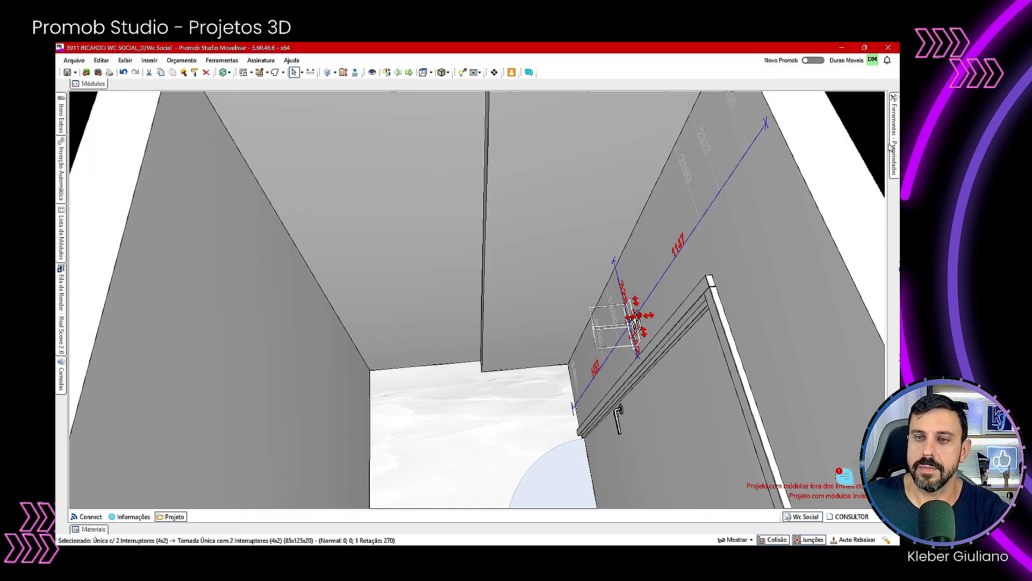
Step: Set the switch outlet's Cota Anterior to 314 mm and its Cota Inferior to 1117 mm
mouse_move(894, 145)
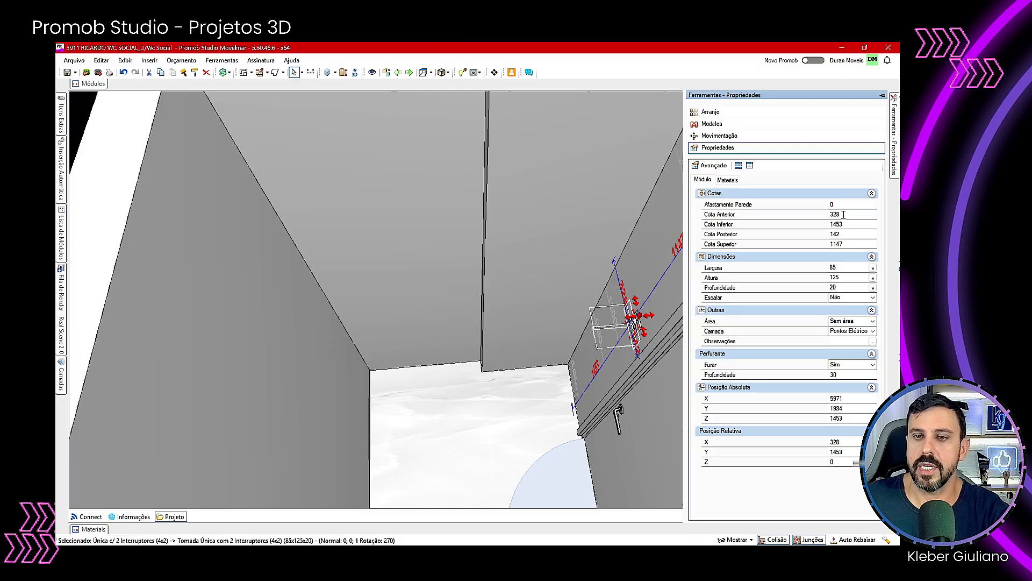
left_click(751, 210)
type("314")
key("Return")
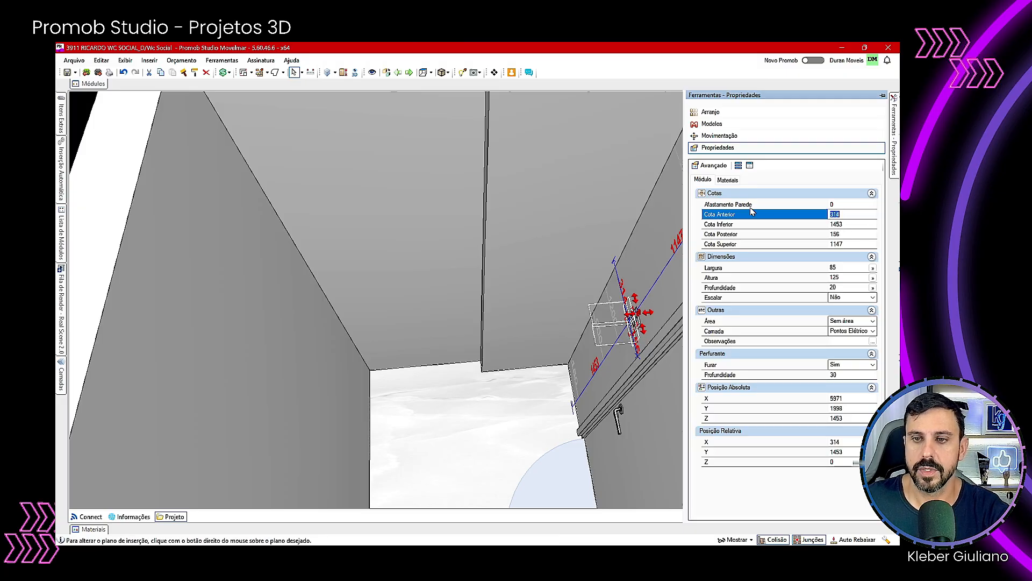
left_click(770, 223)
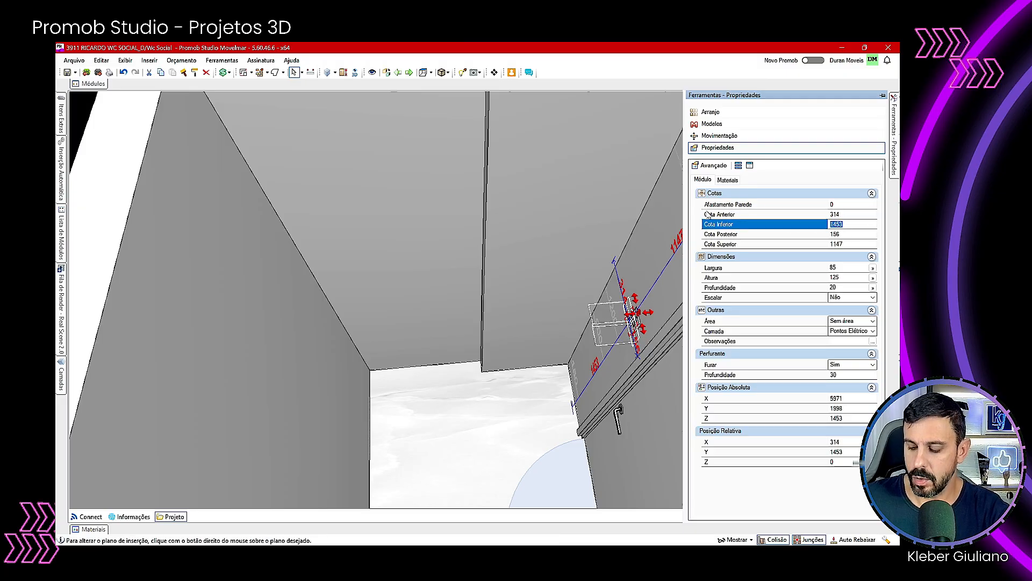
type("1117")
key("Return")
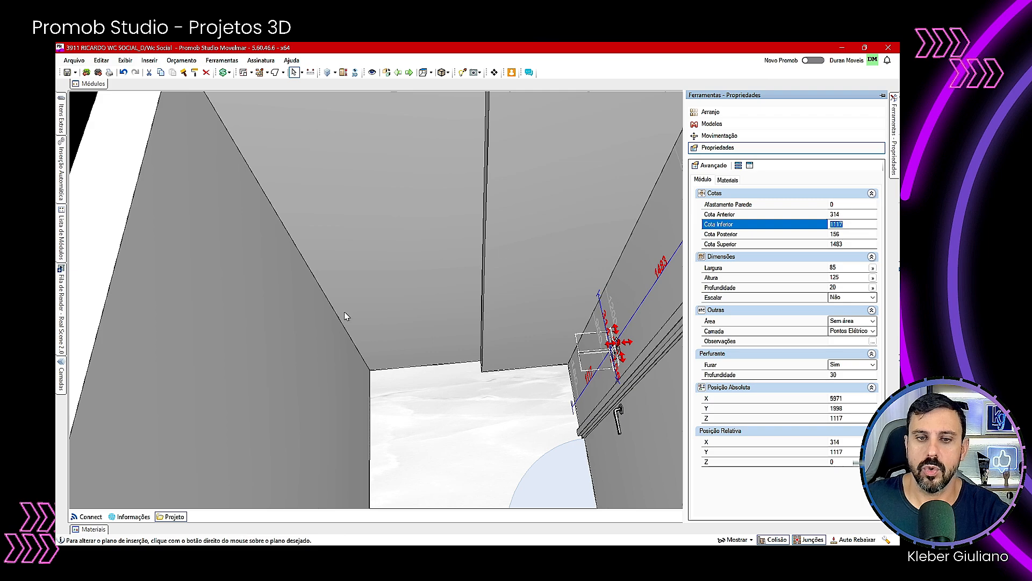
Step: Insert the high-outlet blank plate Espelho Cego on the 624 mm wall next to the door wall
middle_click_drag(344, 312, 492, 350)
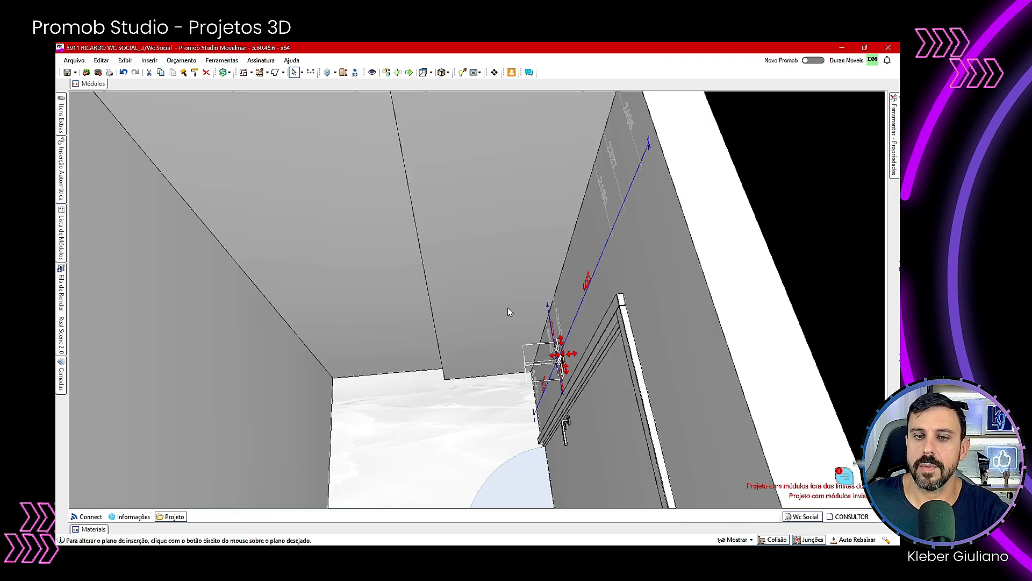
left_click(495, 228)
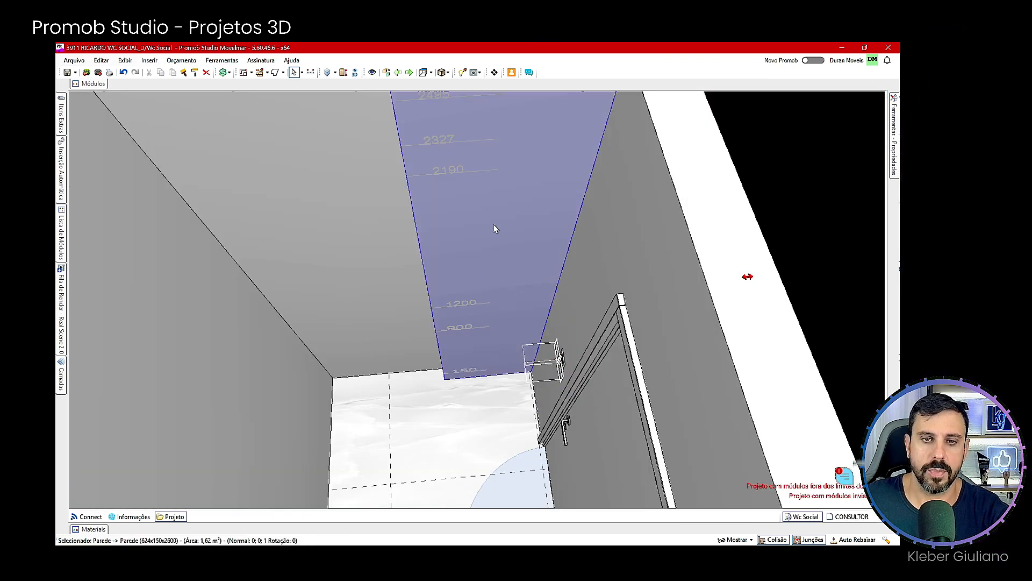
left_click(95, 84)
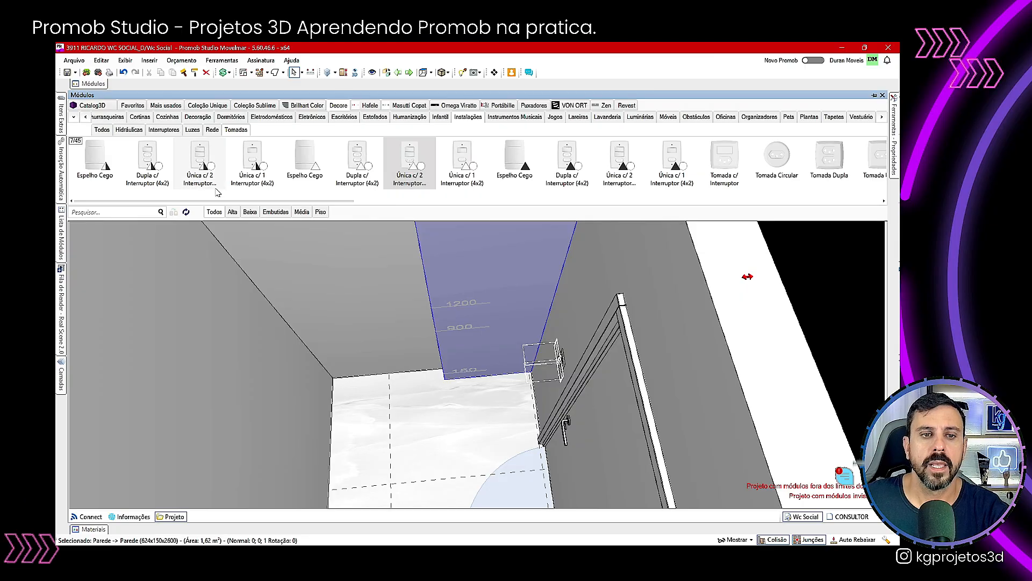
left_click_drag(304, 161, 472, 295)
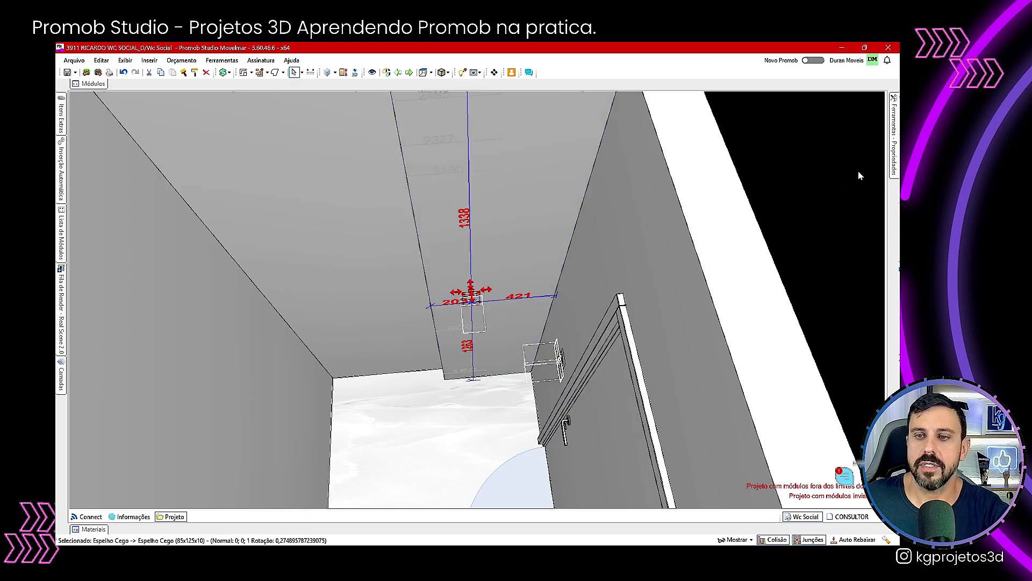
Step: Set the blank plate's Cota Posterior to 279 mm and its Cota Inferior to 1811 mm
left_click(895, 148)
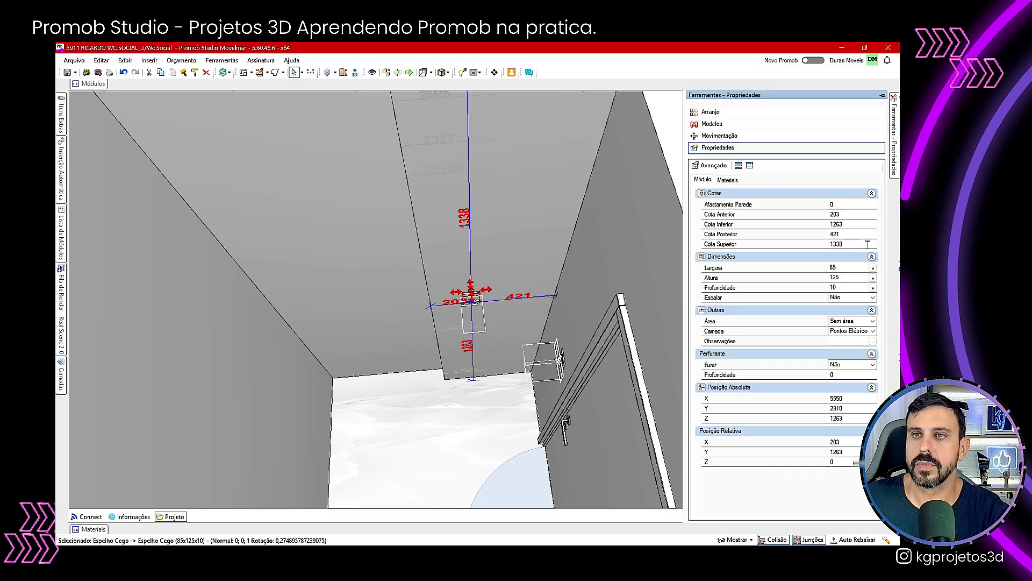
left_click(846, 235)
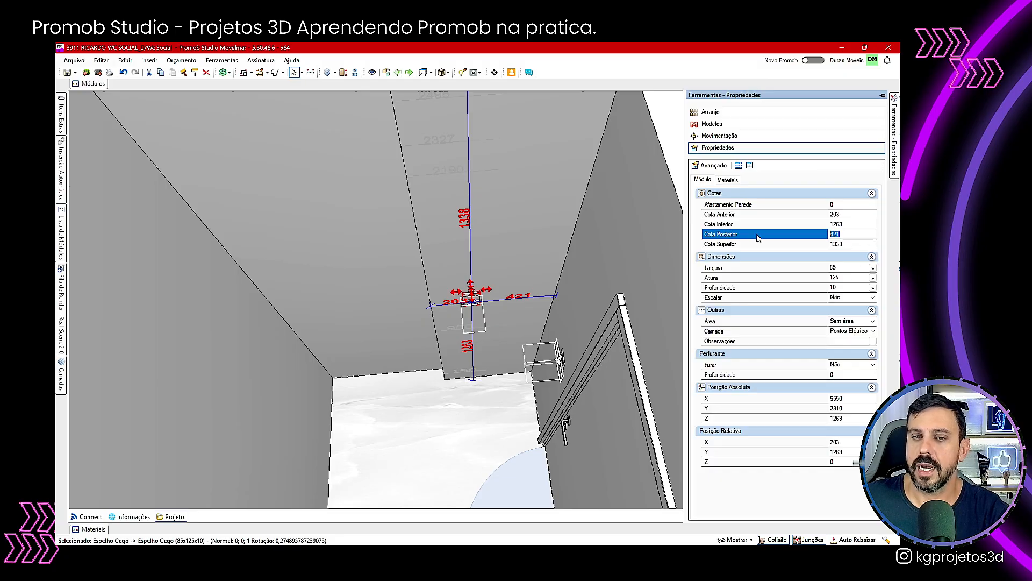
type("279")
key("Return")
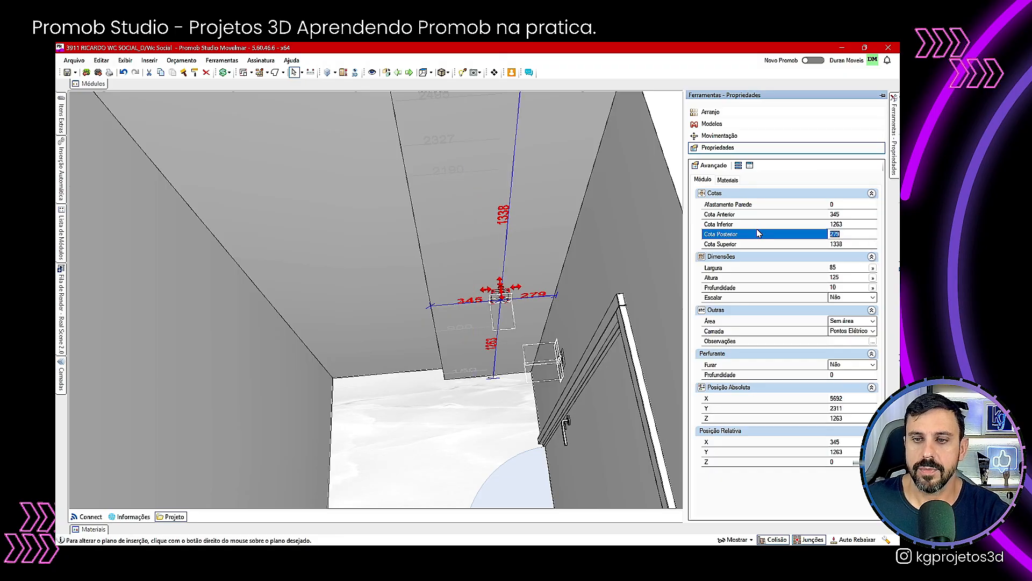
key("Up")
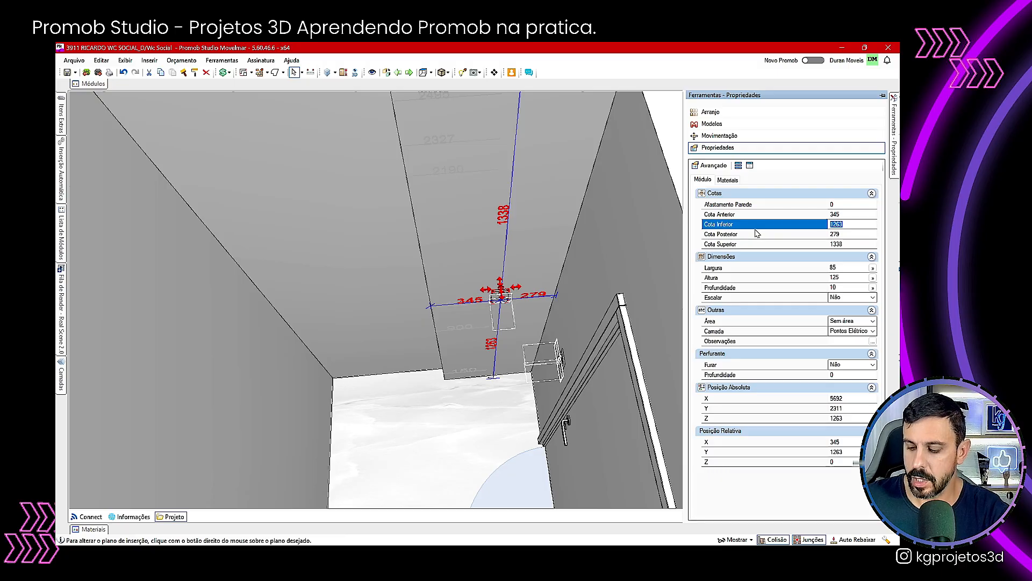
type("1811")
key("Return")
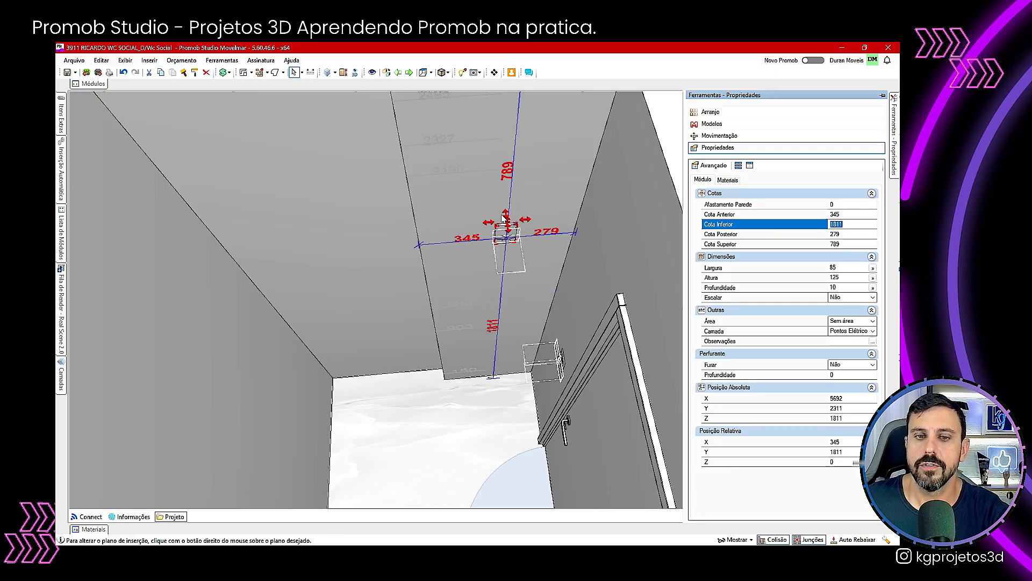
Step: Insert the hydraulic point Água Fria on the 624 mm wall below the blank plate
left_click(92, 84)
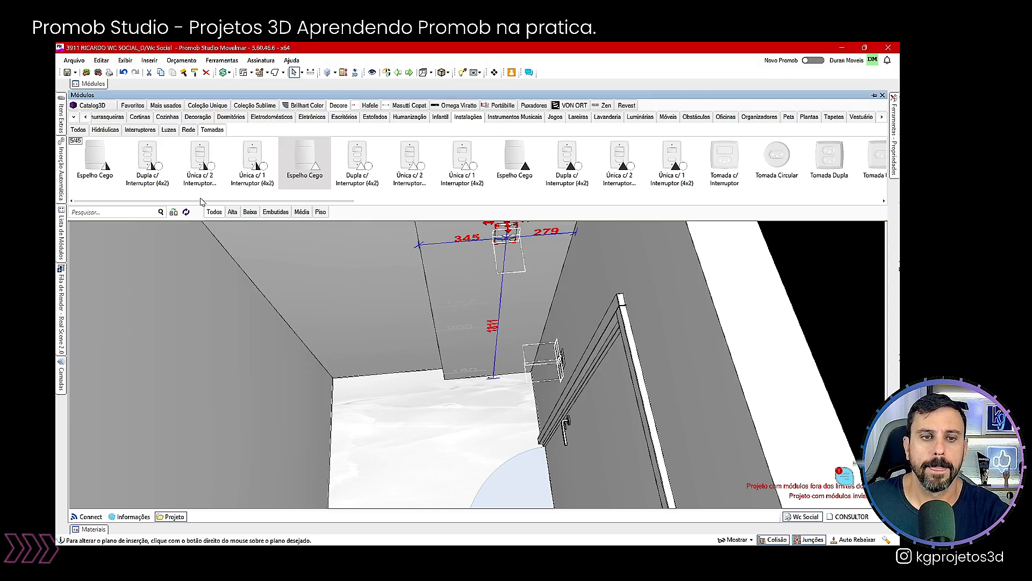
left_click(106, 130)
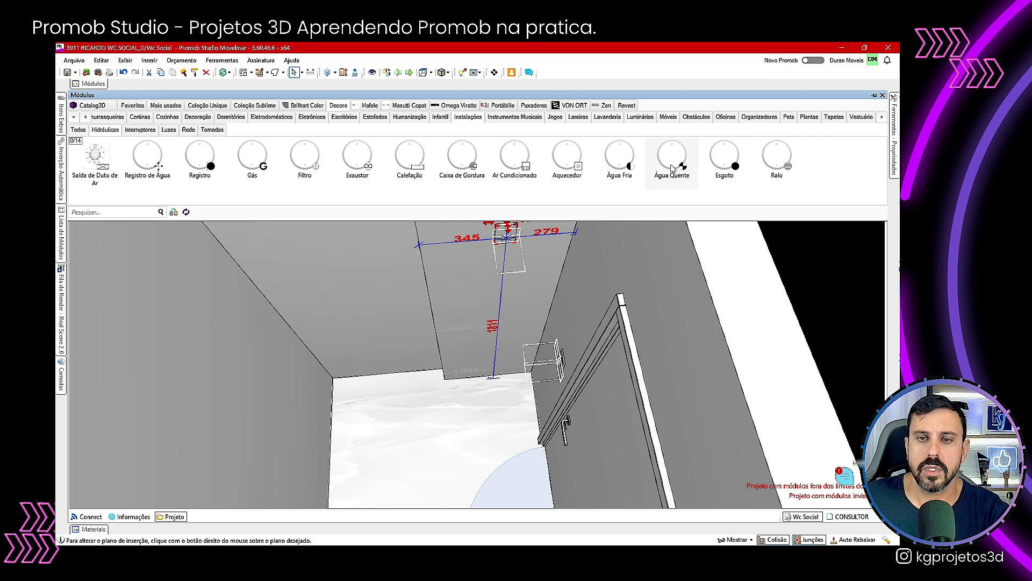
left_click(632, 162)
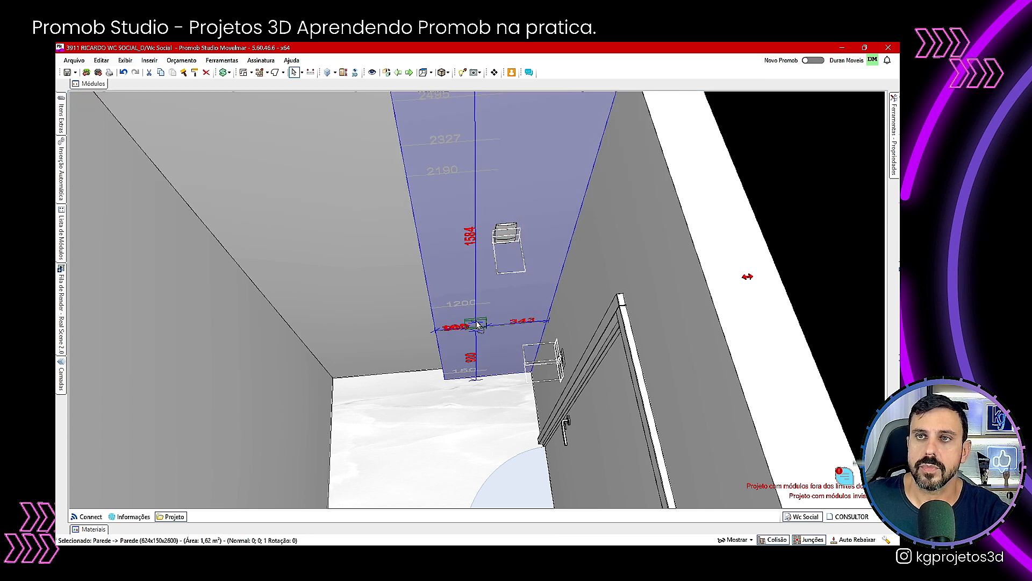
left_click(477, 329)
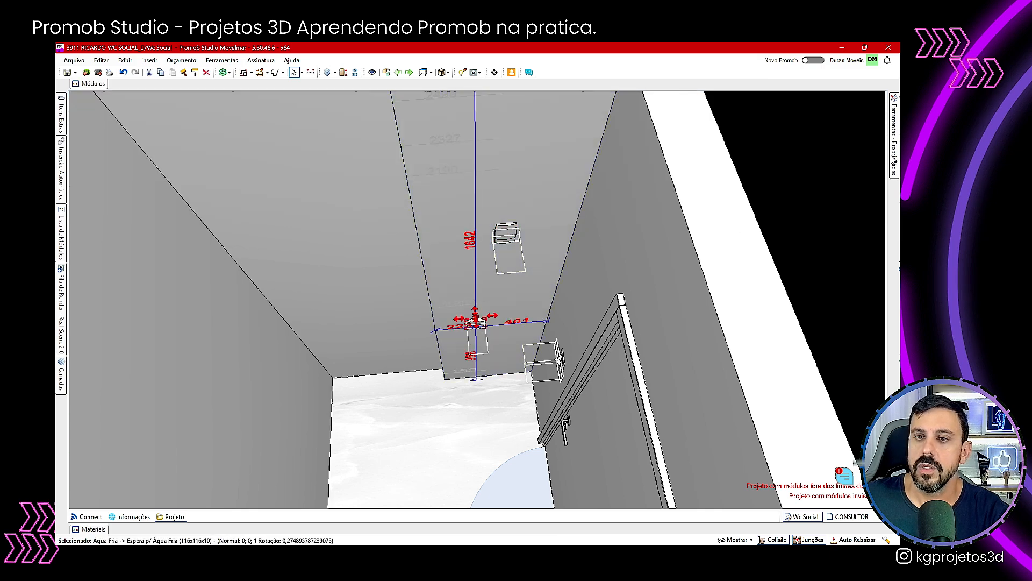
Step: Set the cold-water point's Cota Posterior to 195 mm and its Cota Inferior to 623 mm
mouse_move(893, 159)
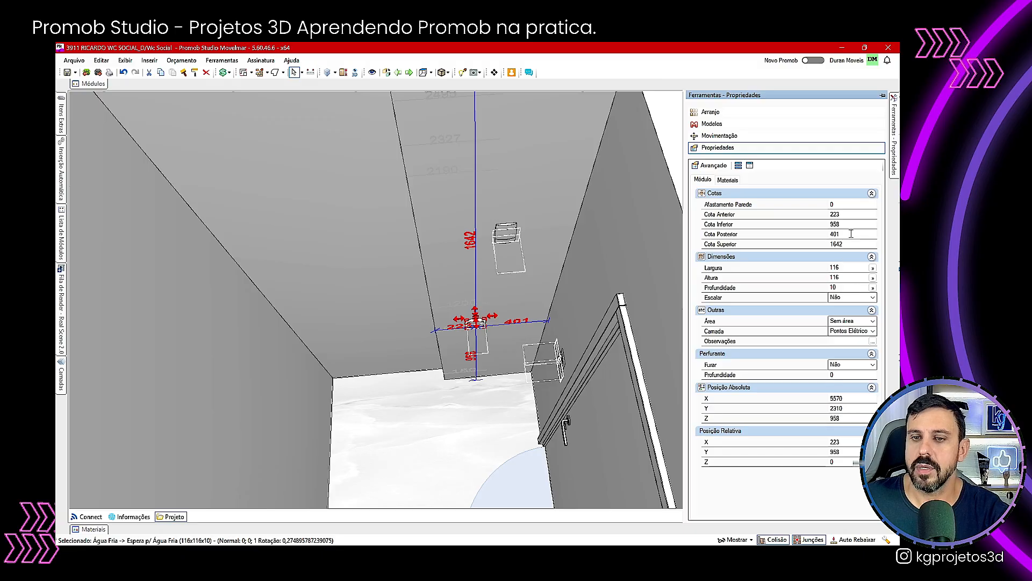
left_click(725, 234)
key("Return")
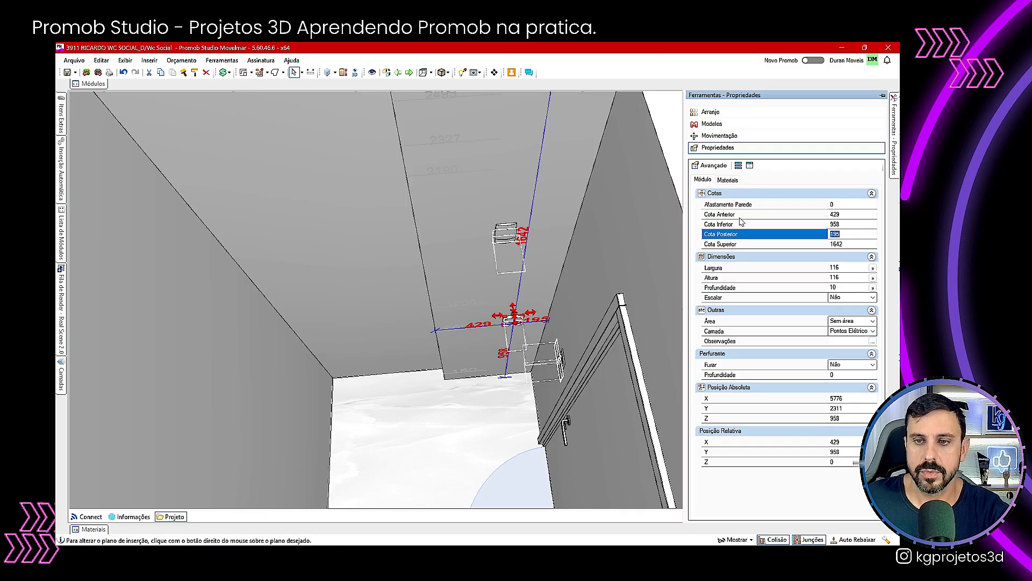
left_click(783, 223)
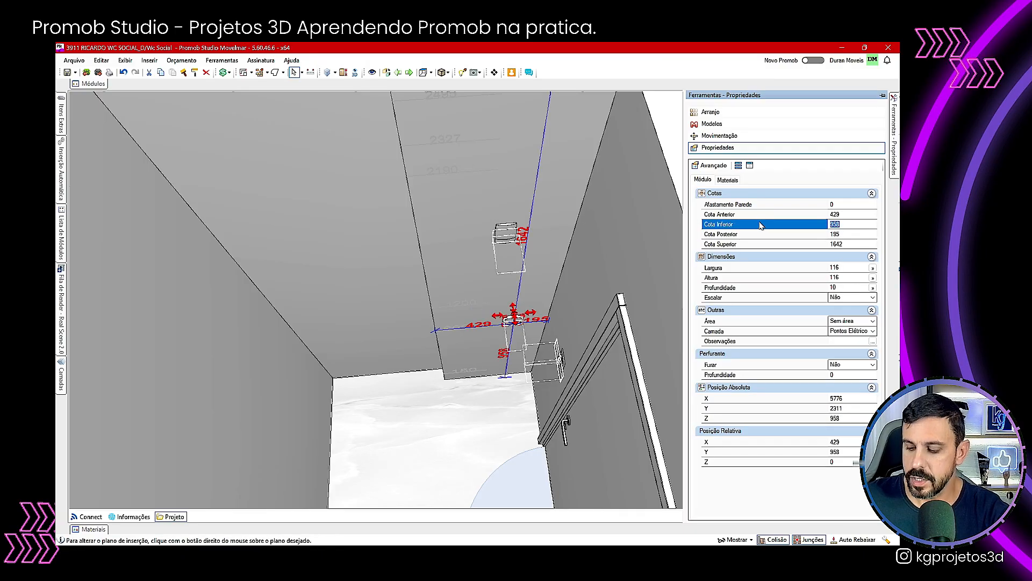
type("623")
key("Return")
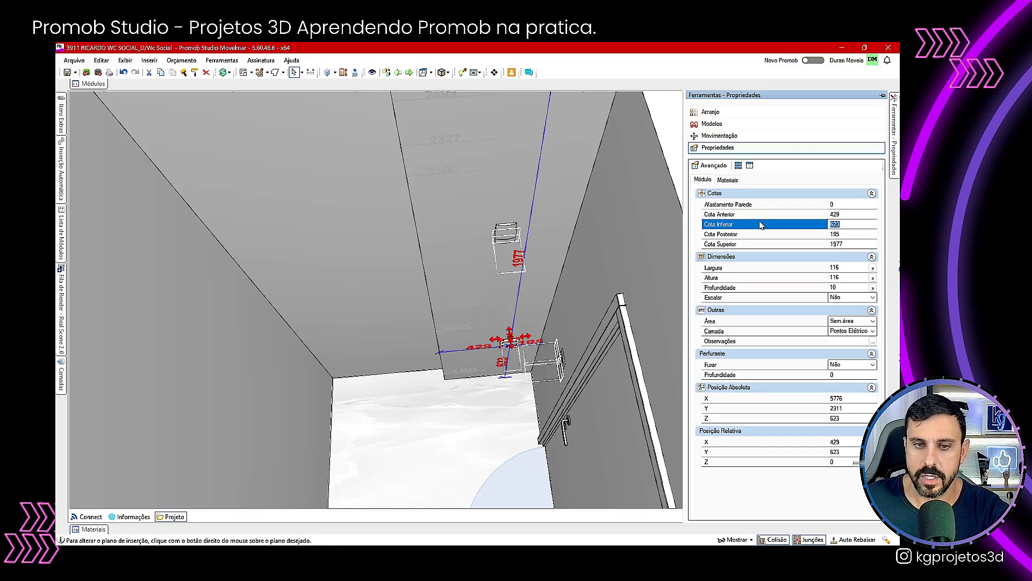
Step: Resize the cold-water point to 25 mm width (Largura), 25 mm height (Altura) and 50 mm depth (Profundidade)
left_click(833, 268)
type("2")
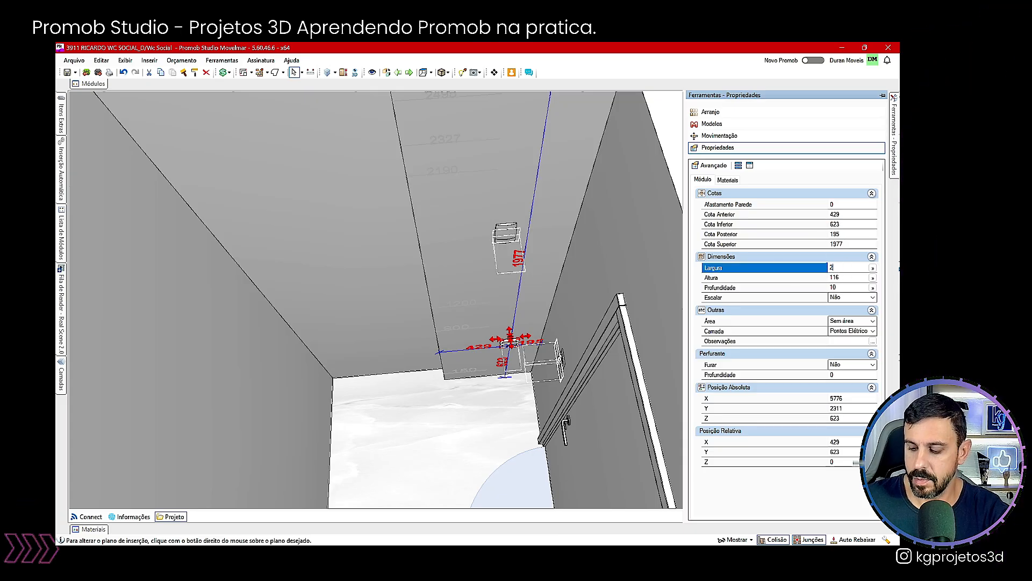
type("5")
left_click(773, 279)
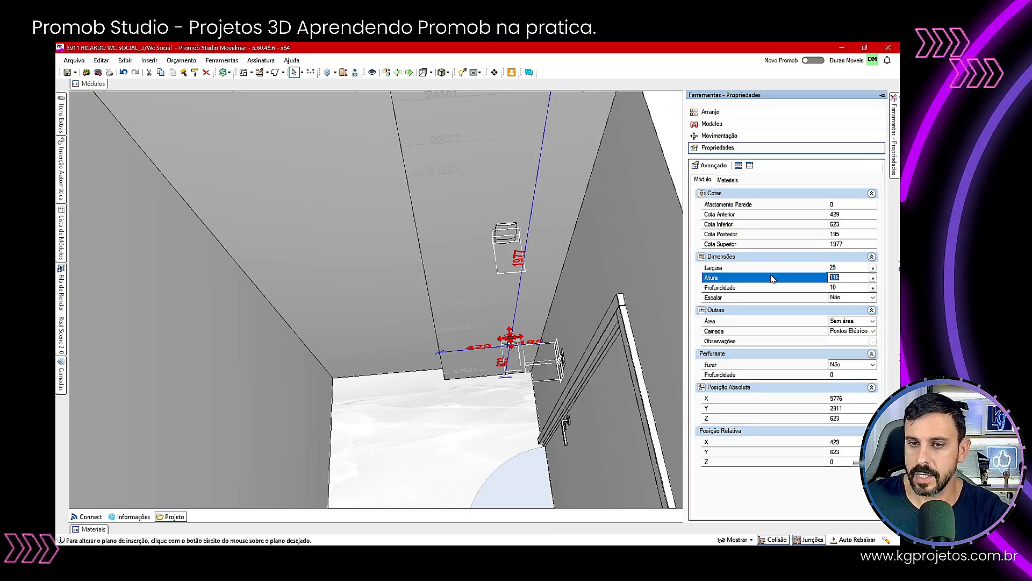
type("25")
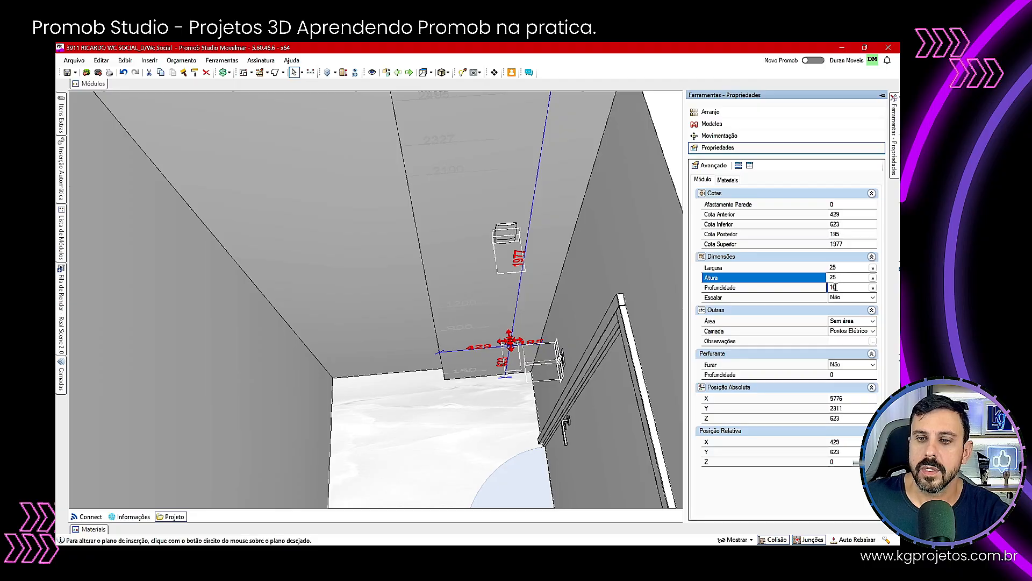
left_click(783, 287)
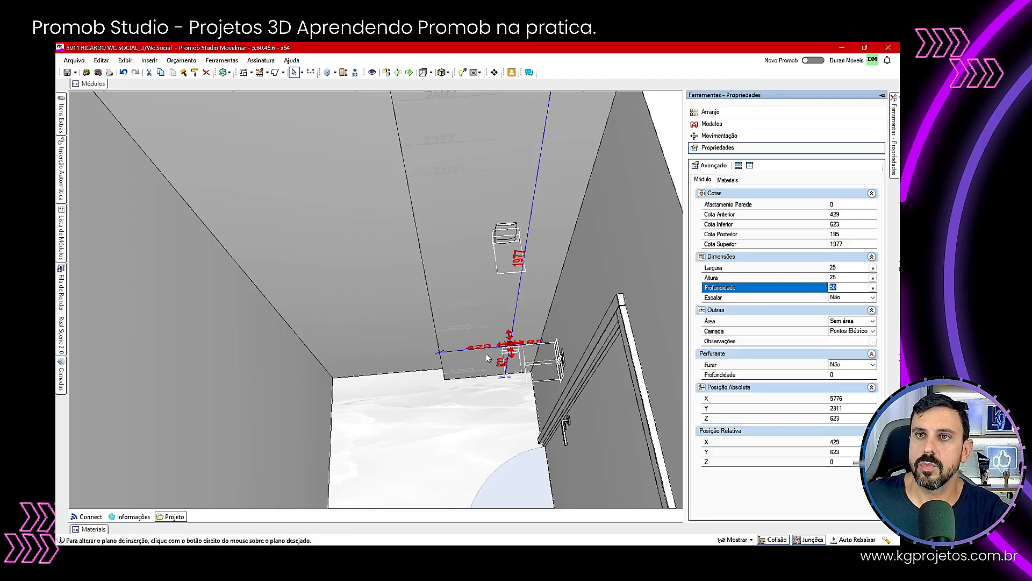
middle_click_drag(429, 347, 434, 328)
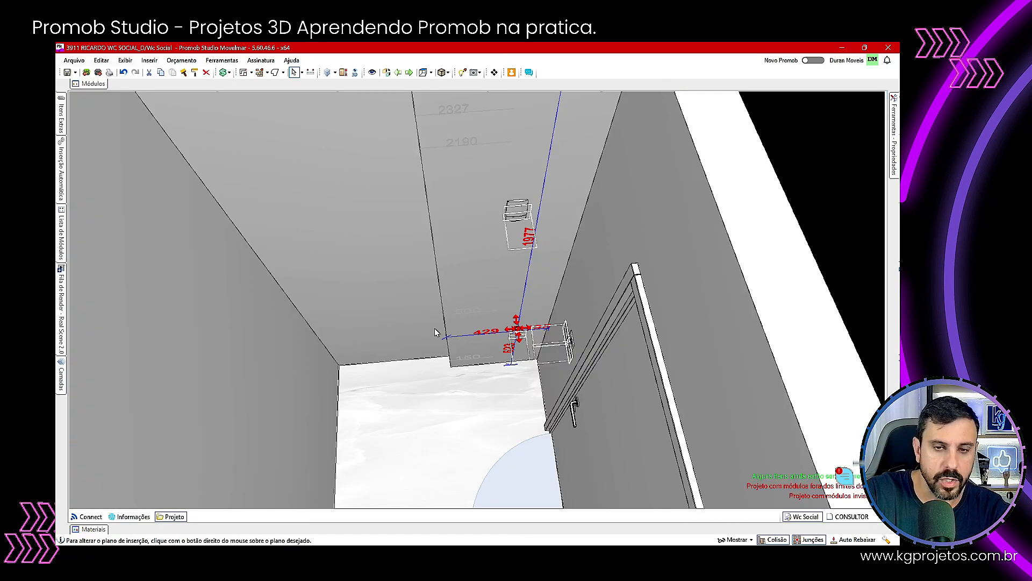
Step: Duplicate the cold-water point on the 624 mm wall and set the copy's Cota Posterior to 391 mm
key("ctrl+d")
left_click(258, 417)
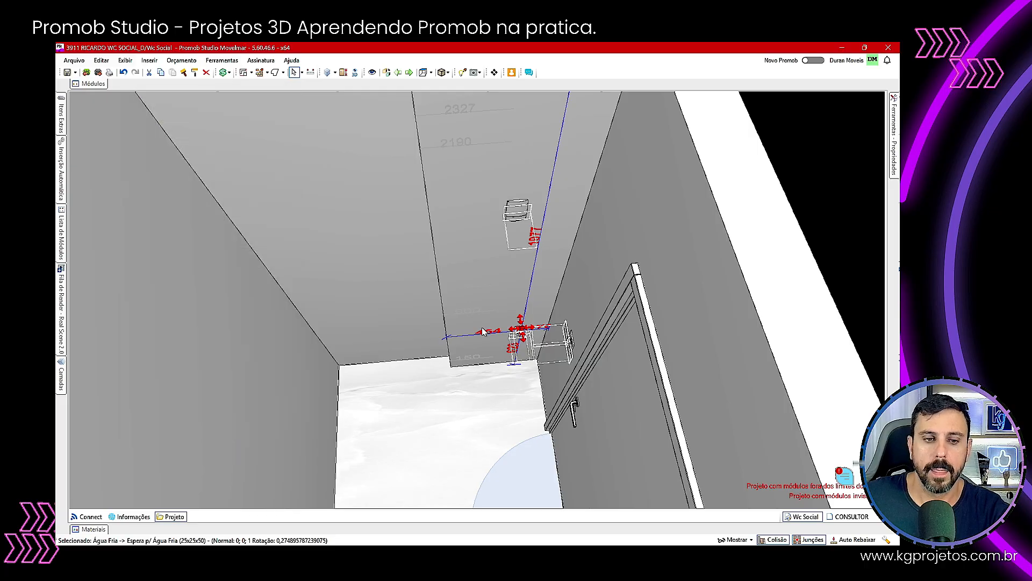
mouse_move(895, 145)
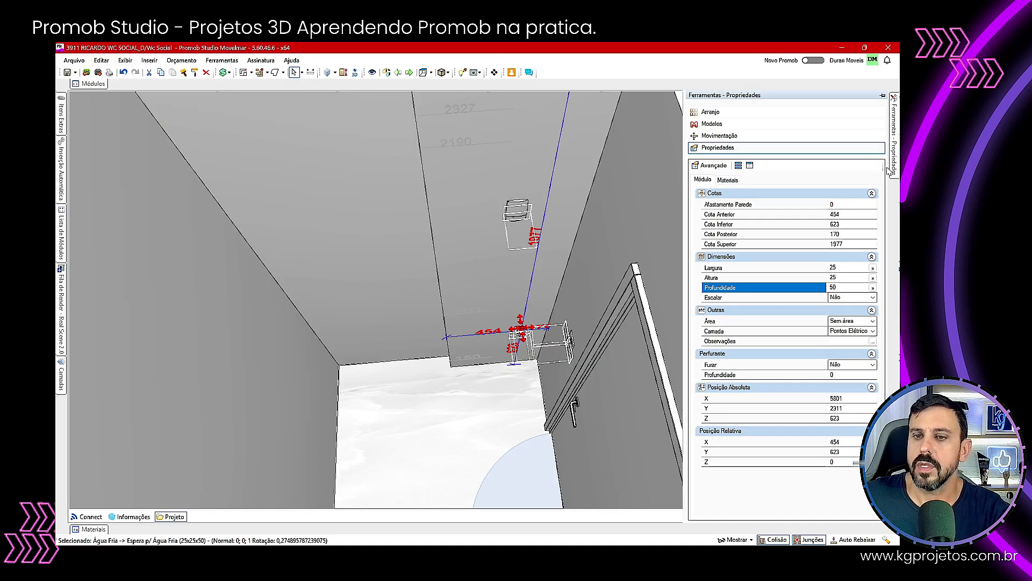
left_click(848, 234)
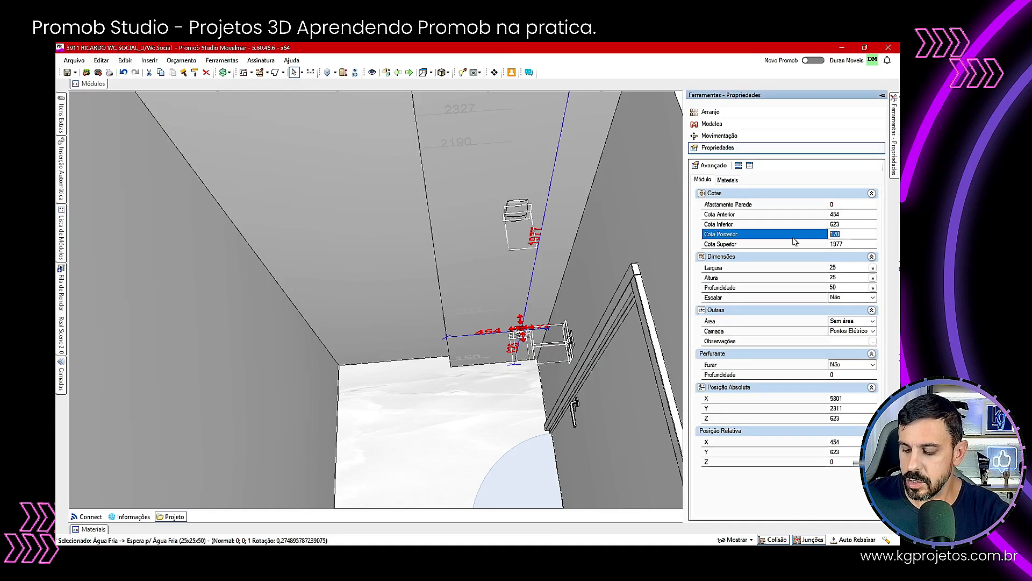
key("Return")
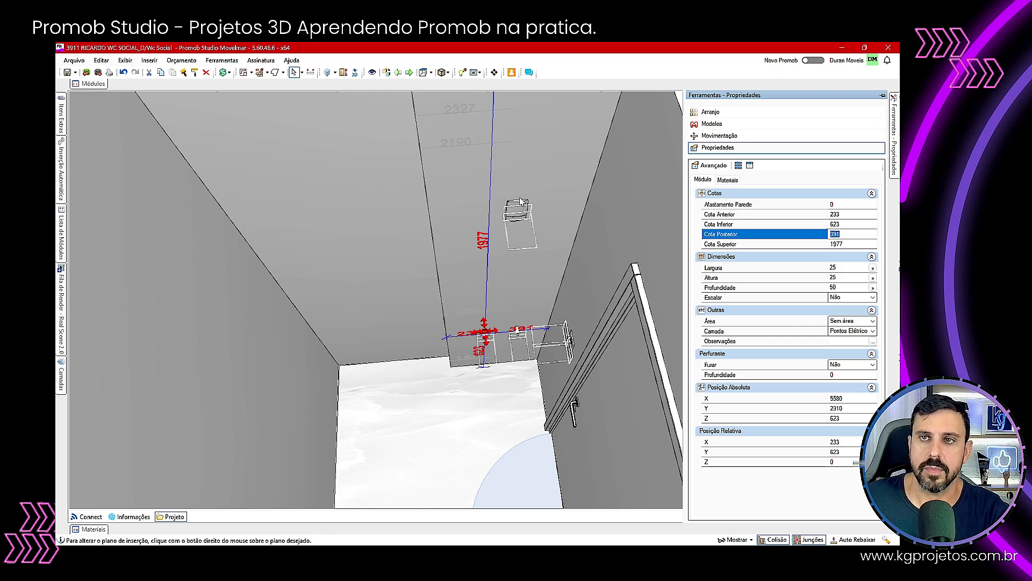
Step: Insert the hydraulic point Esgoto on the 624 mm wall between the blank plate and the two cold-water points
mouse_move(89, 83)
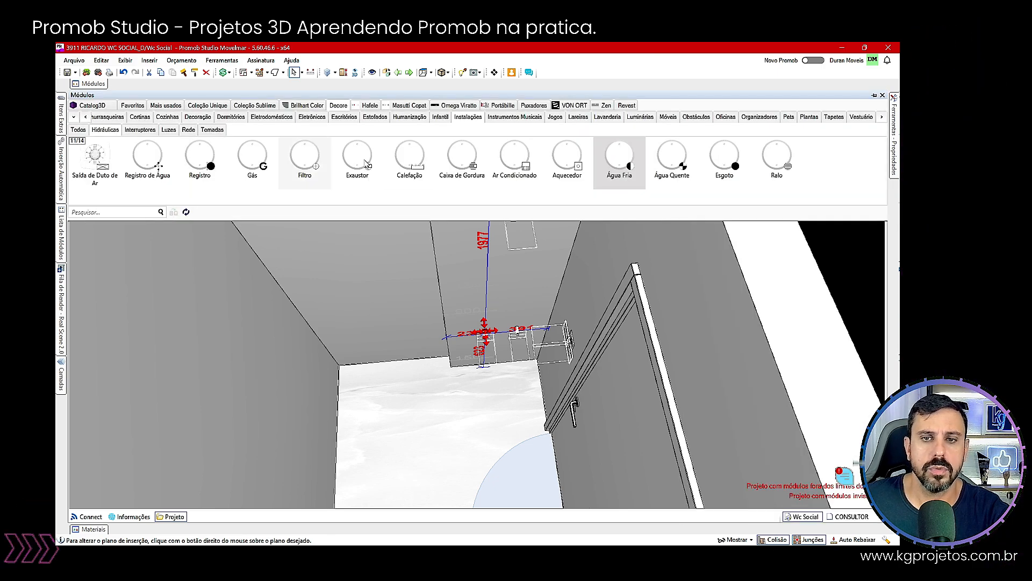
left_click(505, 296)
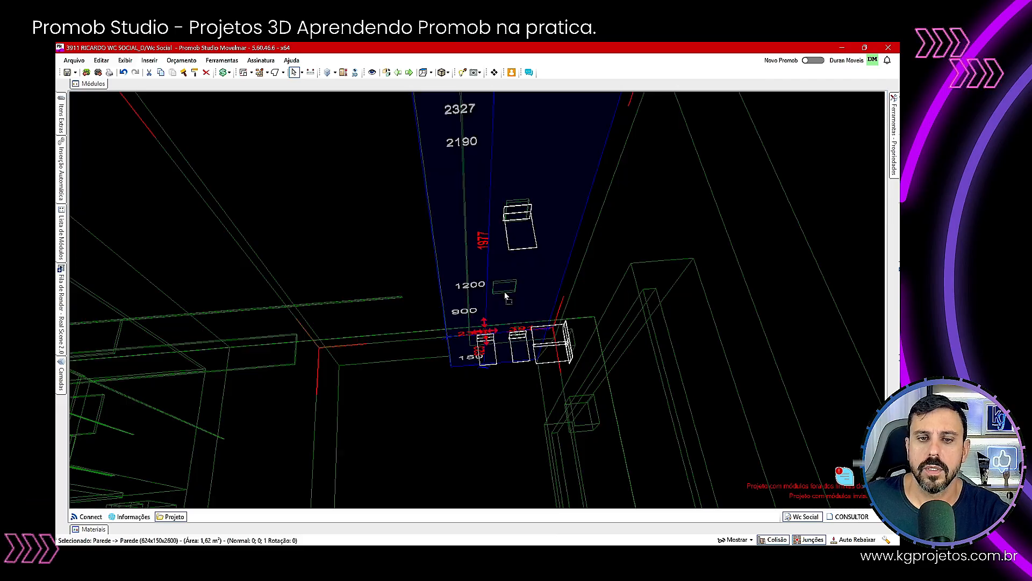
left_click(505, 289)
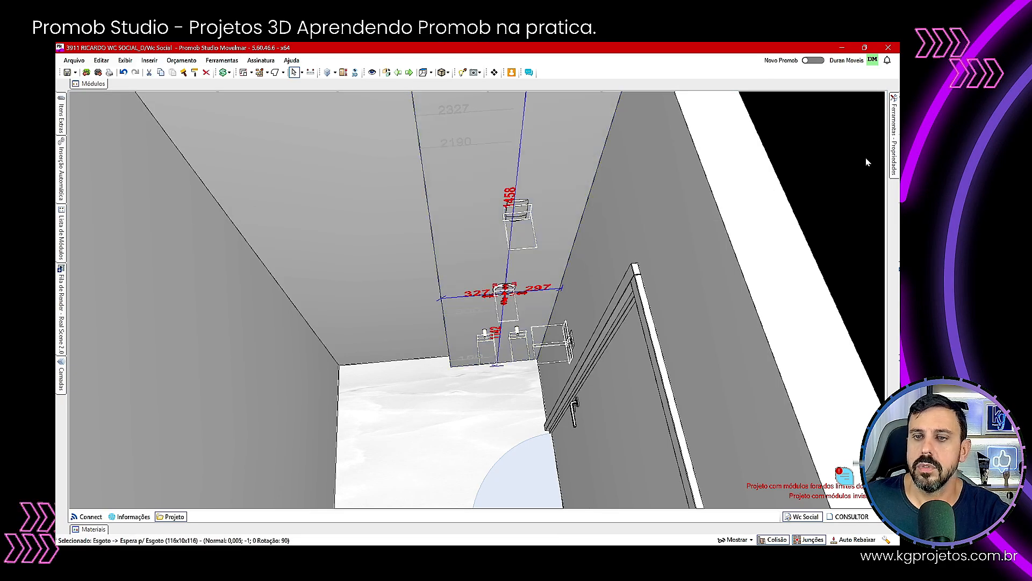
Step: Set the sewage point's Cota Posterior to 283 mm and its Cota Inferior to 503 mm
mouse_move(895, 137)
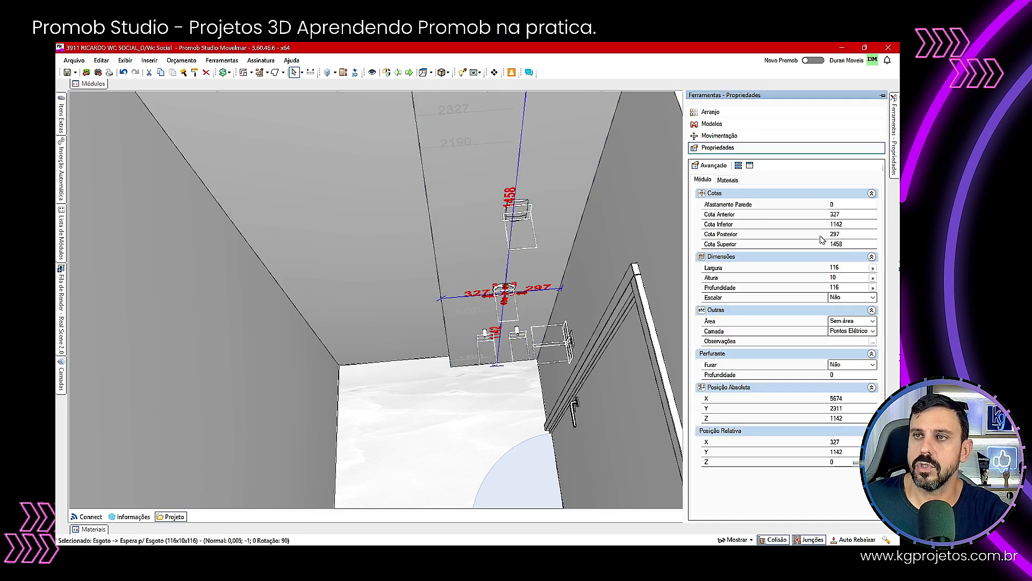
double_click(842, 234)
type("28")
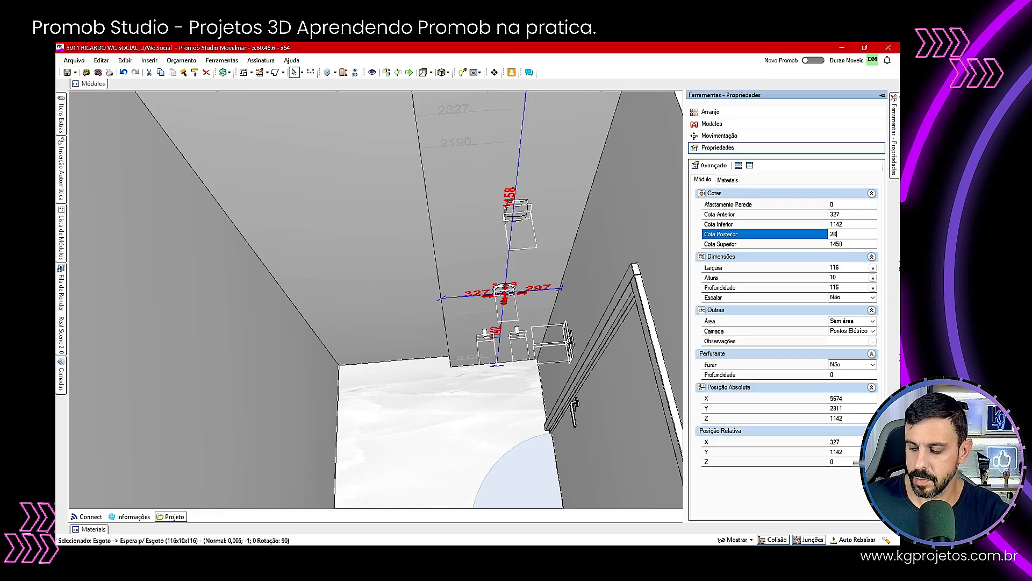
type("3")
key("Return")
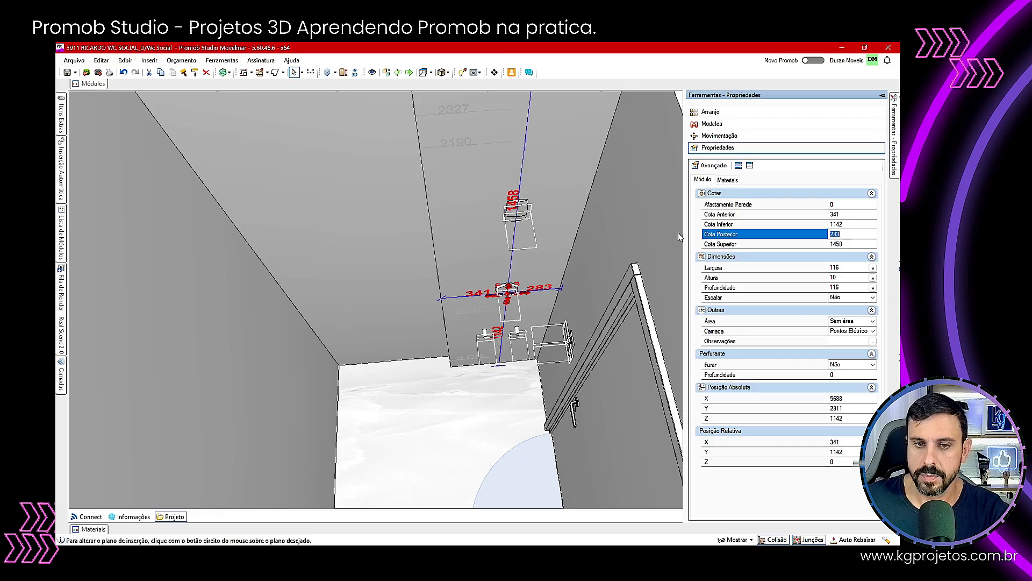
left_click(855, 226)
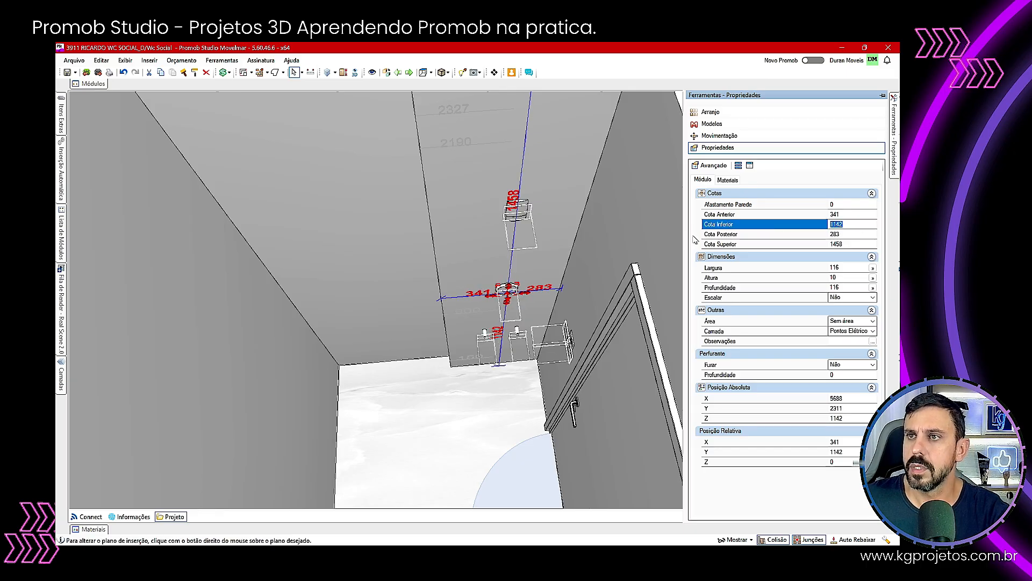
type("503")
key("Return")
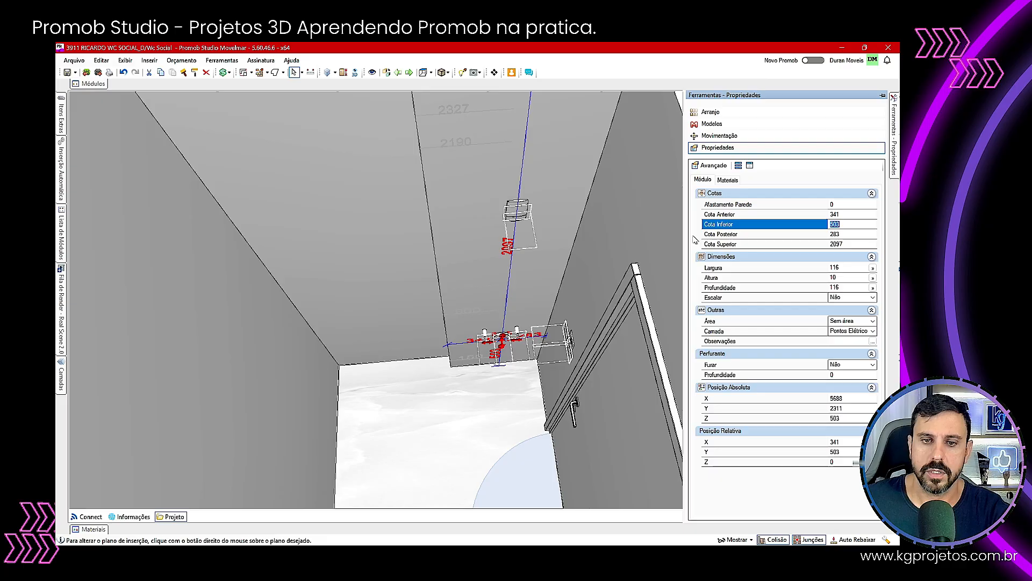
Step: Resize the sewage point to 50 mm width (Largura), 50 mm height (Altura) and 50 mm depth (Profundidade)
left_click(838, 267)
type("50")
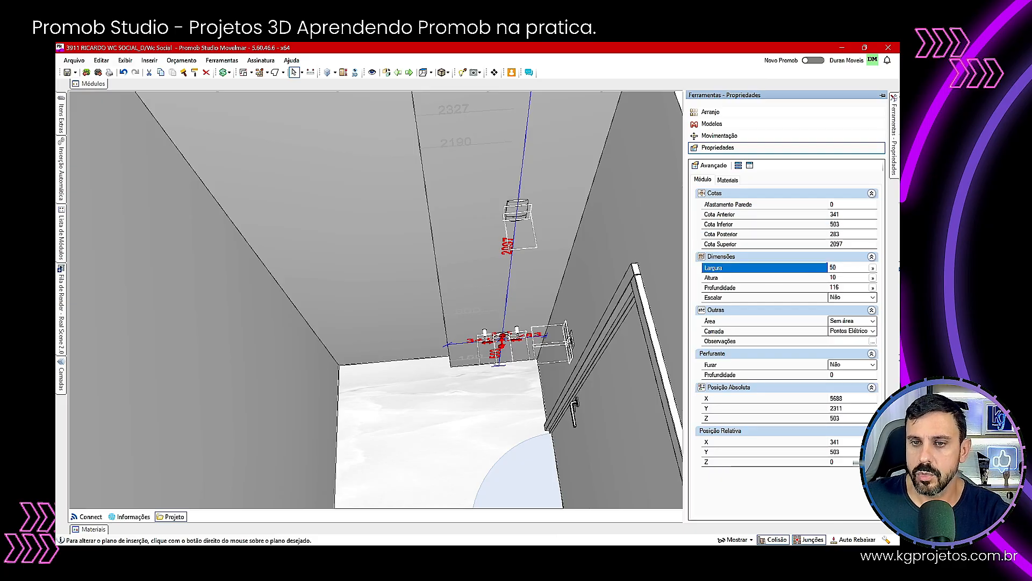
left_click(812, 277)
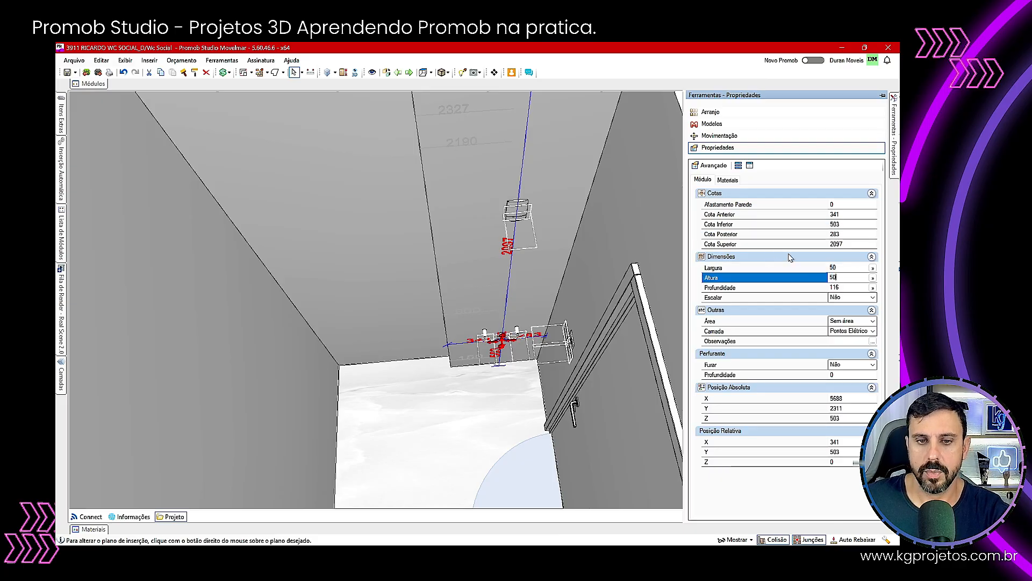
left_click(748, 287)
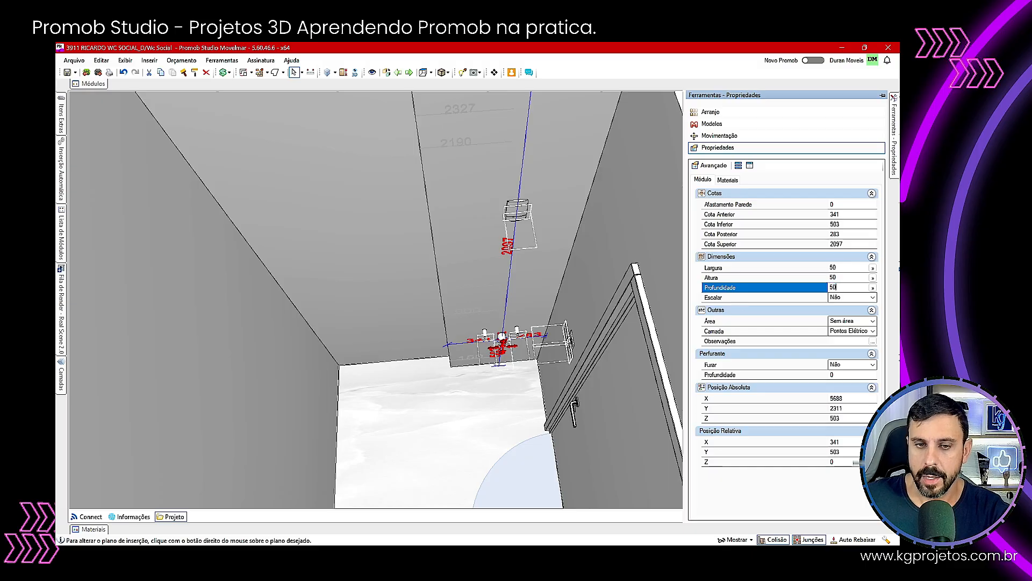
Step: Apply the colour Cor 001 from Tons Verdes to all the walls of the new bathroom with the Tudo option
scroll(441, 396, "down", 5)
middle_click_drag(421, 373, 391, 326)
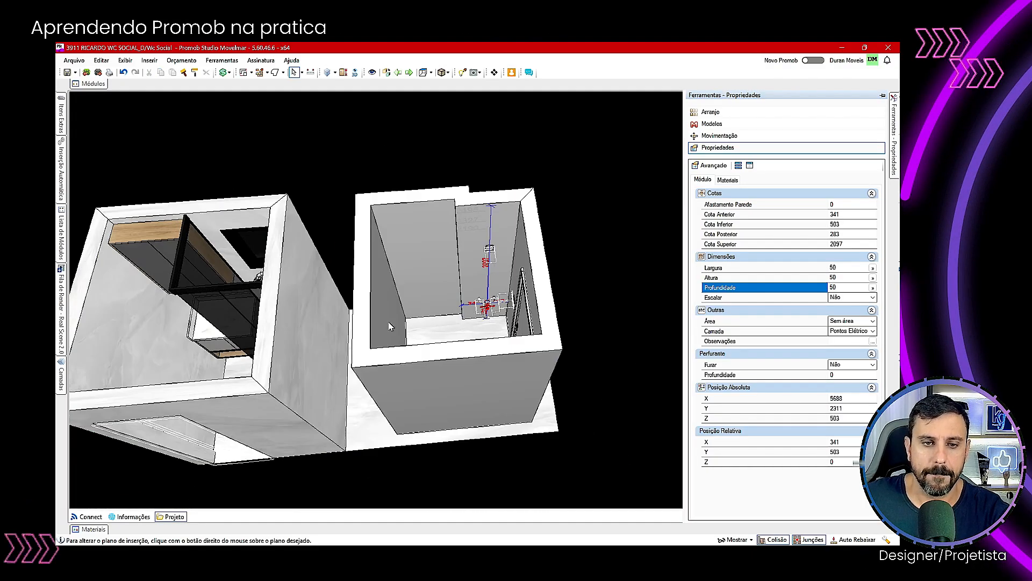
mouse_move(91, 529)
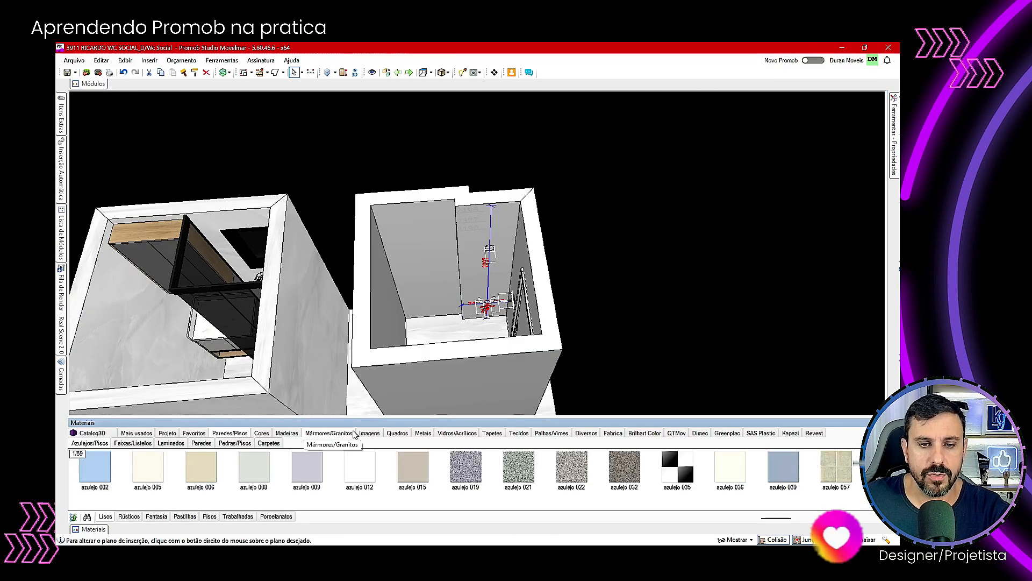
left_click(263, 434)
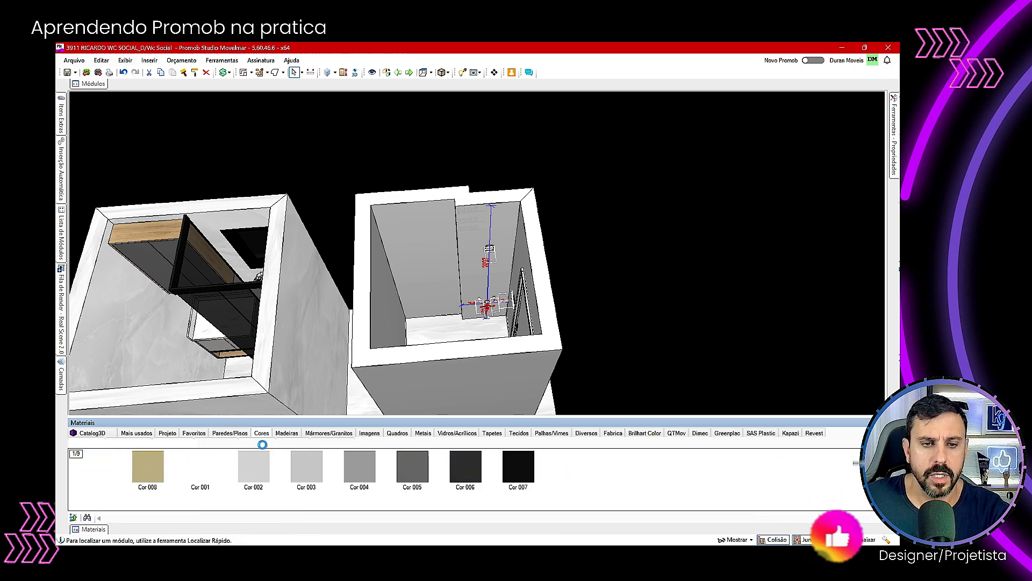
left_click(262, 443)
left_click_drag(94, 465, 477, 370)
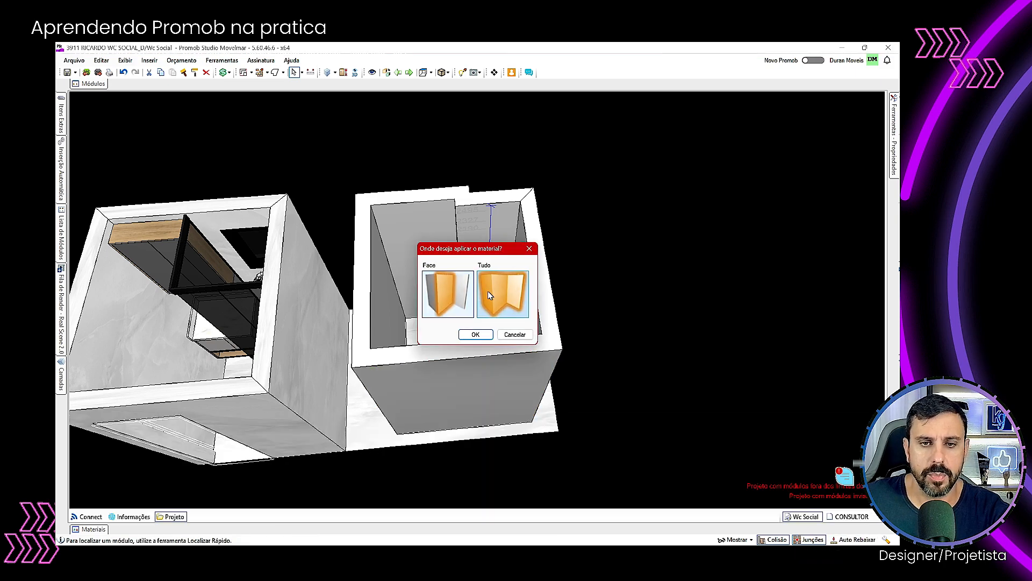
left_click(488, 291)
Step: Copy the plain white material onto the new bathroom's floor
left_click(184, 72)
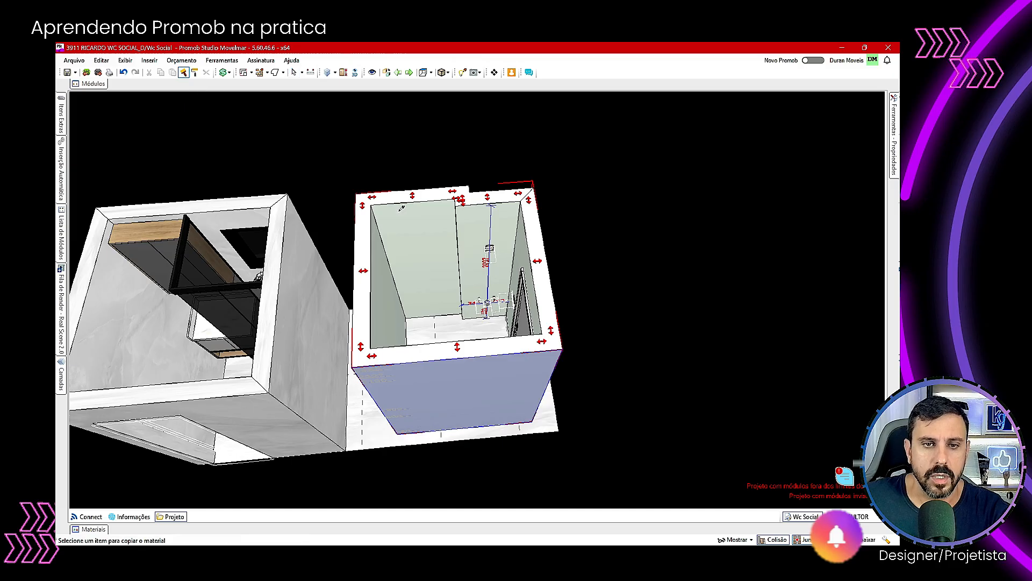
left_click(374, 437)
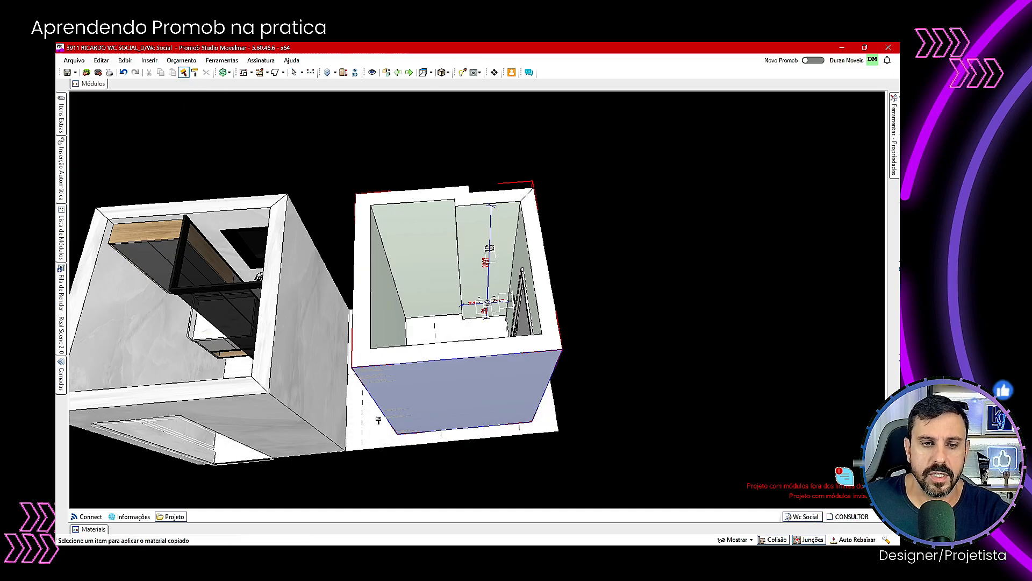
left_click(294, 73)
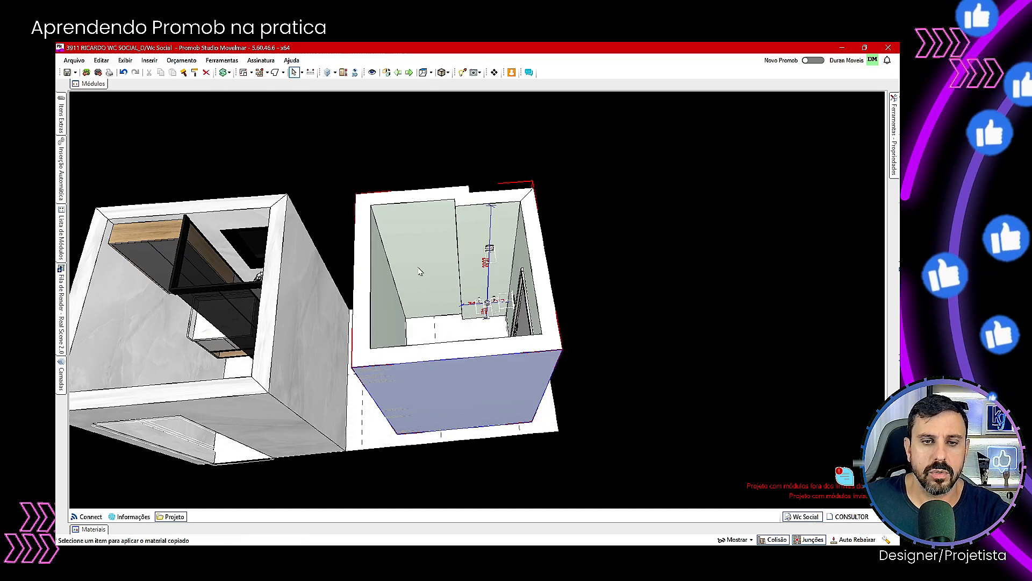
Step: Draw a rectangular geometry about 788 by 934 mm on the floor, in the corner beside the recessed 624 mm wall
left_click(426, 281)
middle_click_drag(427, 281, 531, 307)
scroll(531, 306, "up", 3)
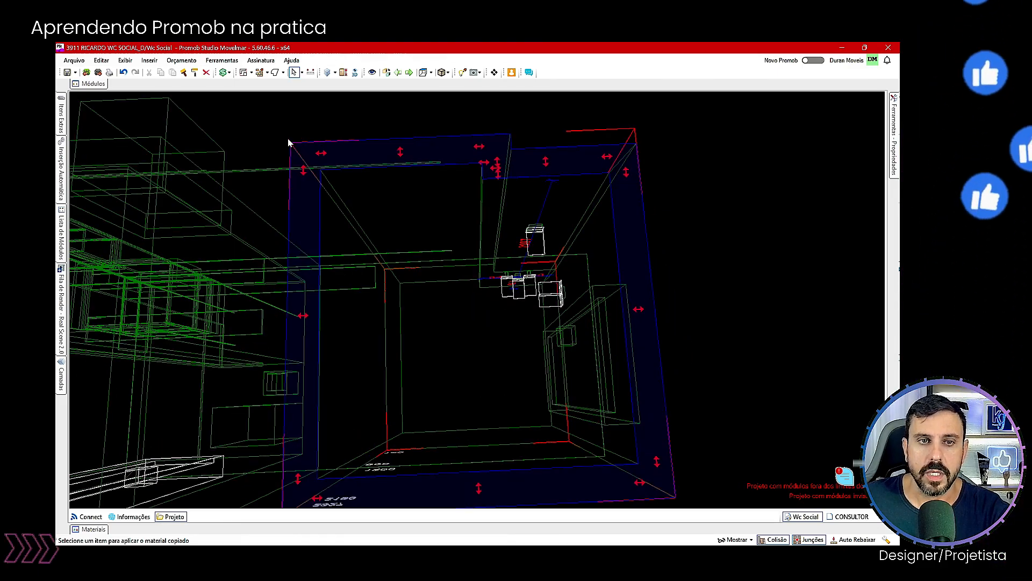
left_click(283, 73)
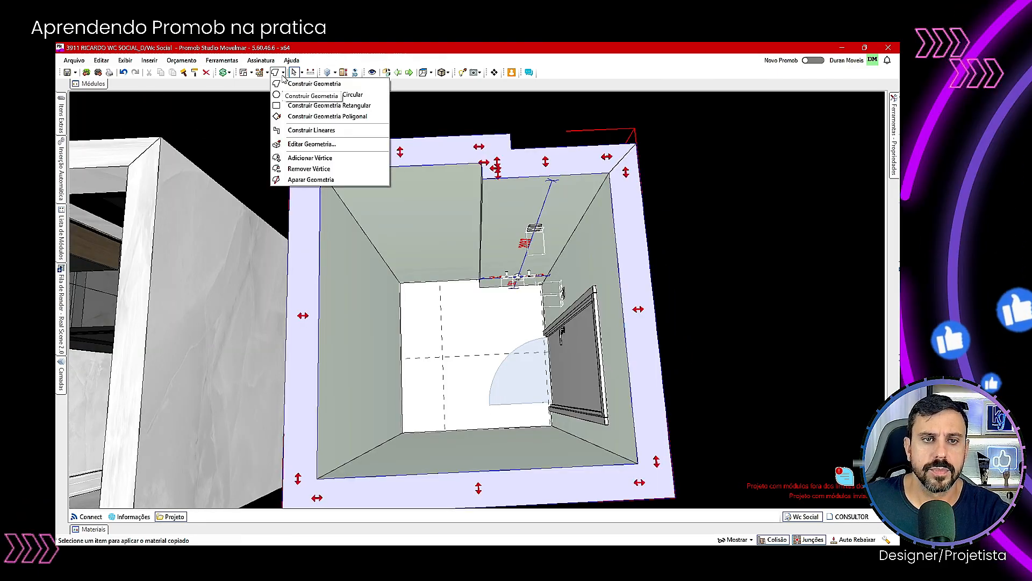
left_click(329, 105)
left_click(402, 283)
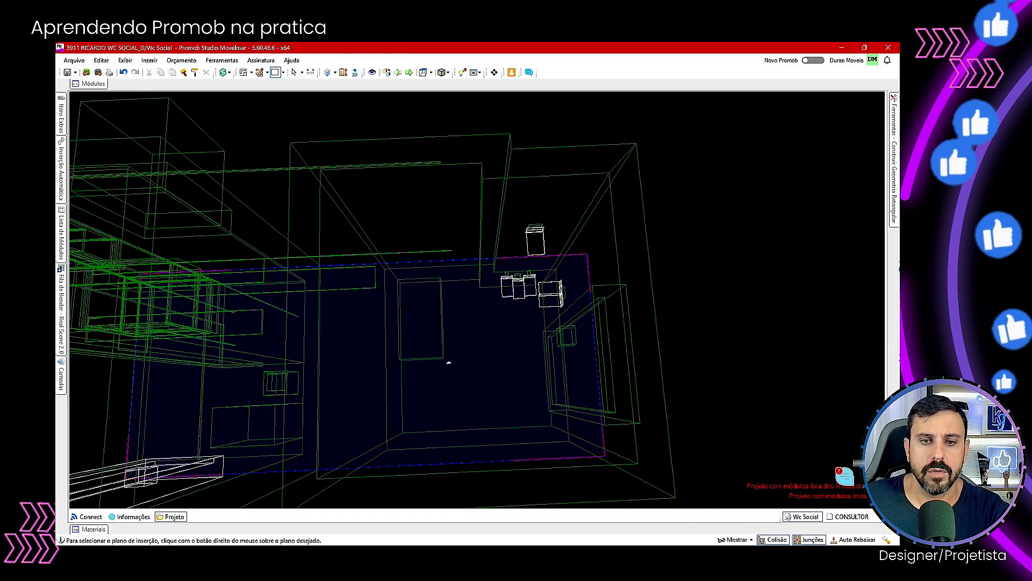
left_click(486, 378)
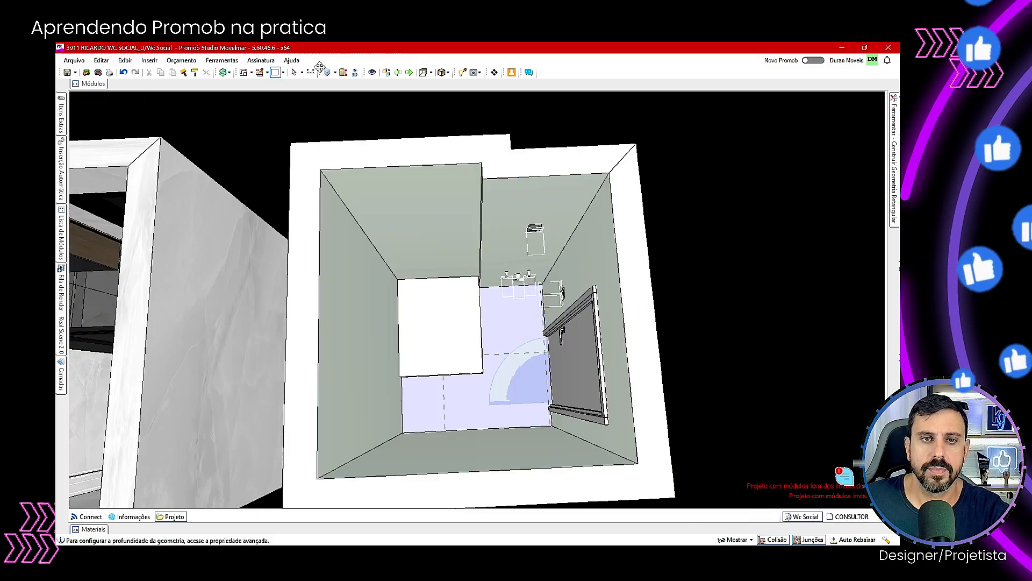
left_click(295, 74)
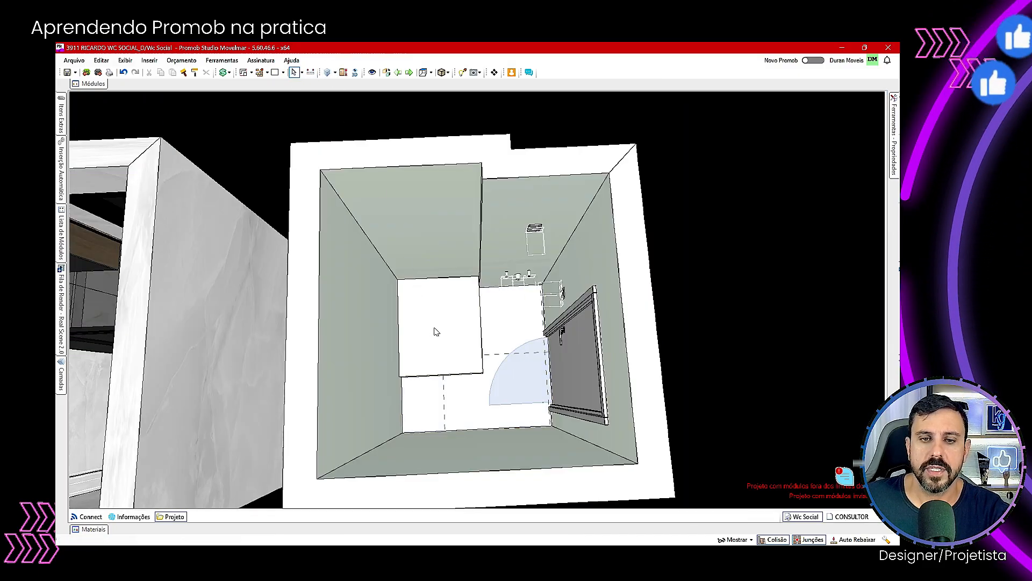
Step: Set the floor geometry's width (Largura) to 774 mm and its depth (Profundidade) to 810 mm
left_click(436, 329)
left_click(895, 122)
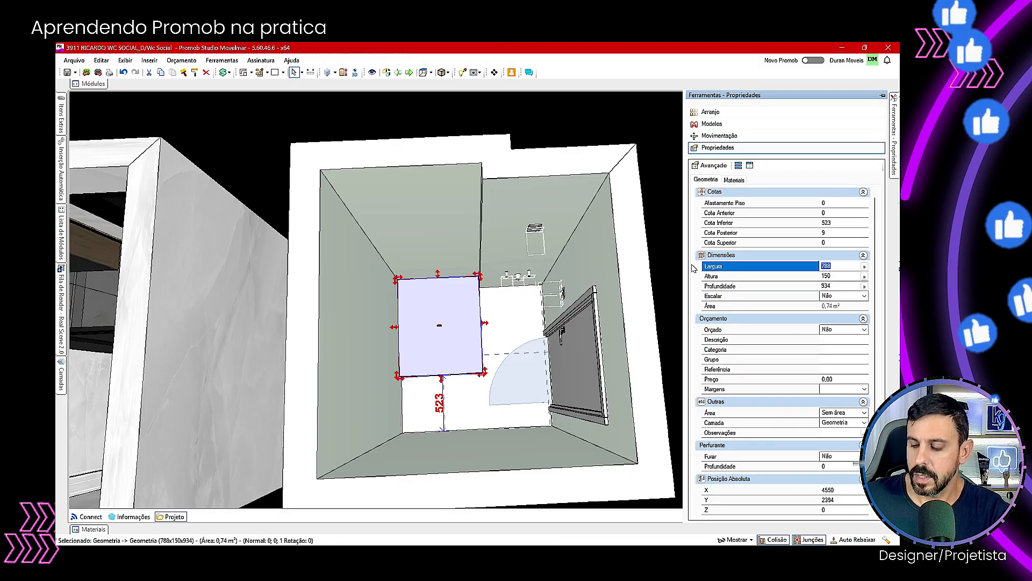
type("774")
key("Return")
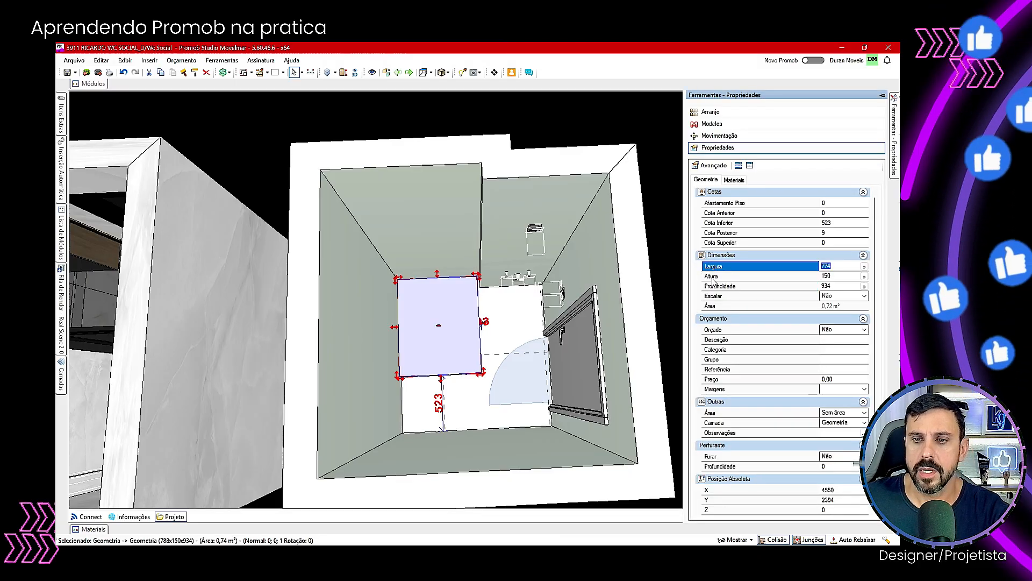
left_click(753, 286)
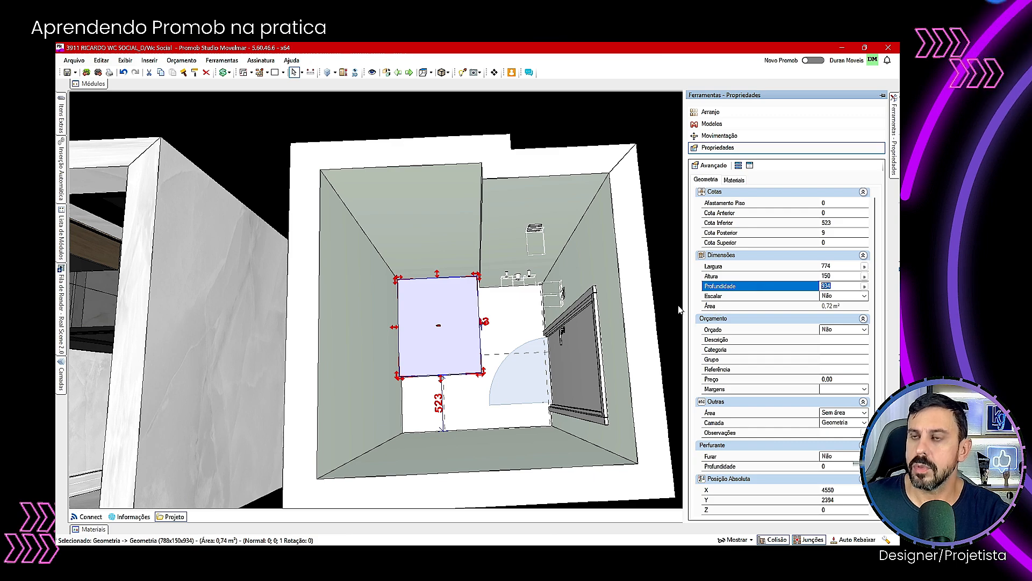
key("Return")
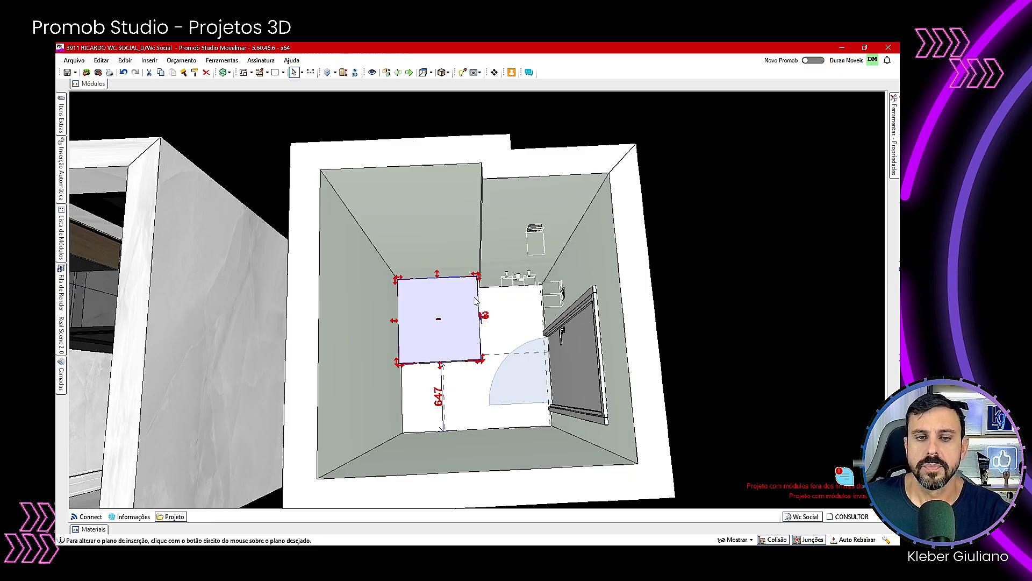
Step: Apply an orange colour from Tons Laranjas to the whole rectangular floor geometry with the Tudo option
scroll(473, 298, "up", 5)
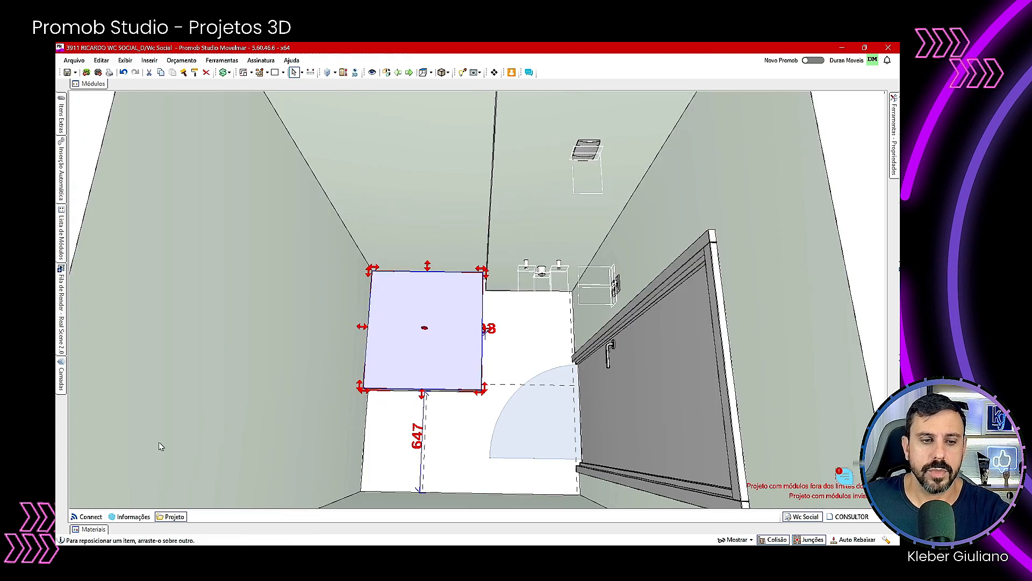
left_click(100, 530)
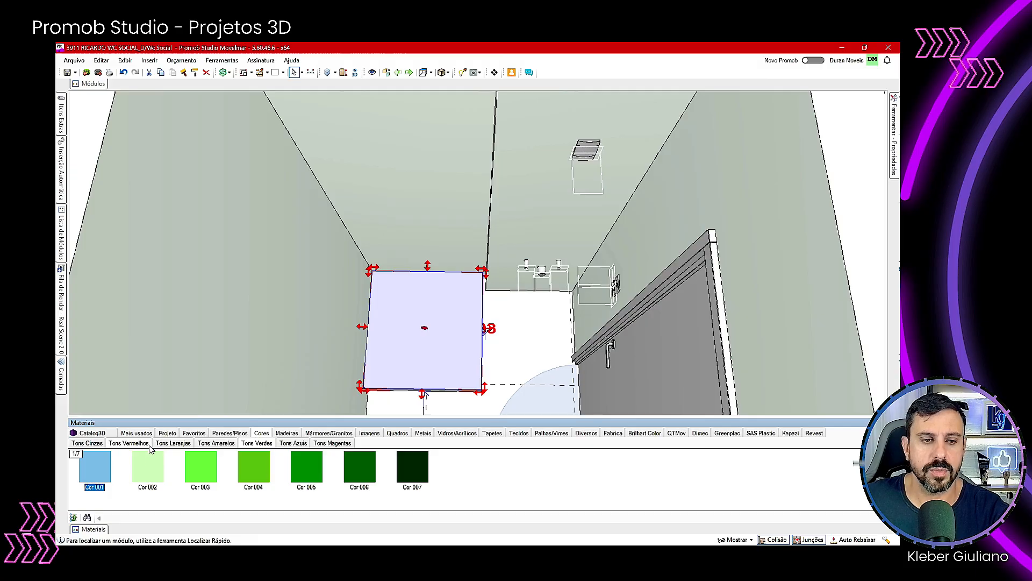
left_click(173, 443)
left_click_drag(147, 467, 457, 326)
double_click(482, 299)
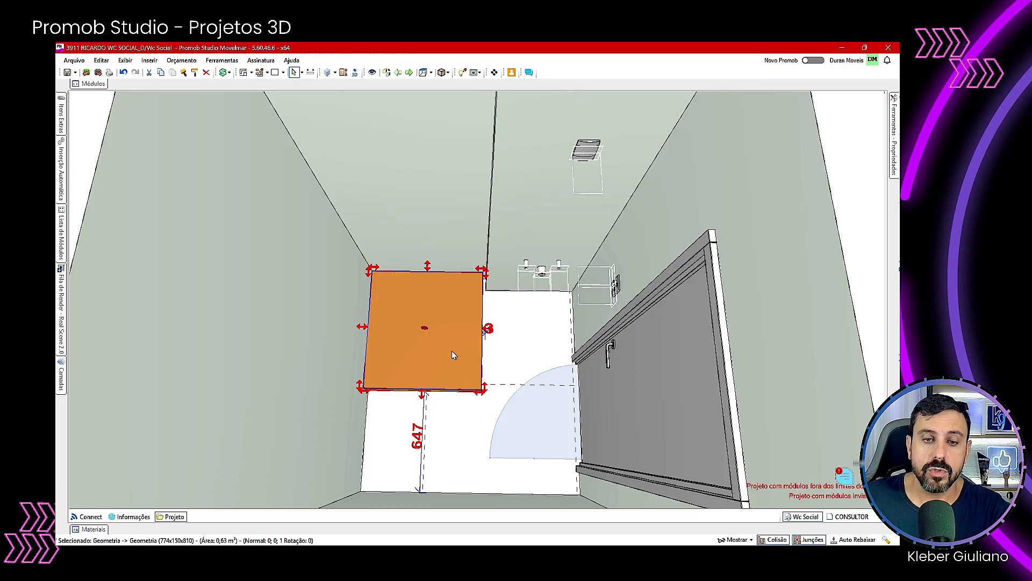
middle_click_drag(461, 278, 428, 446)
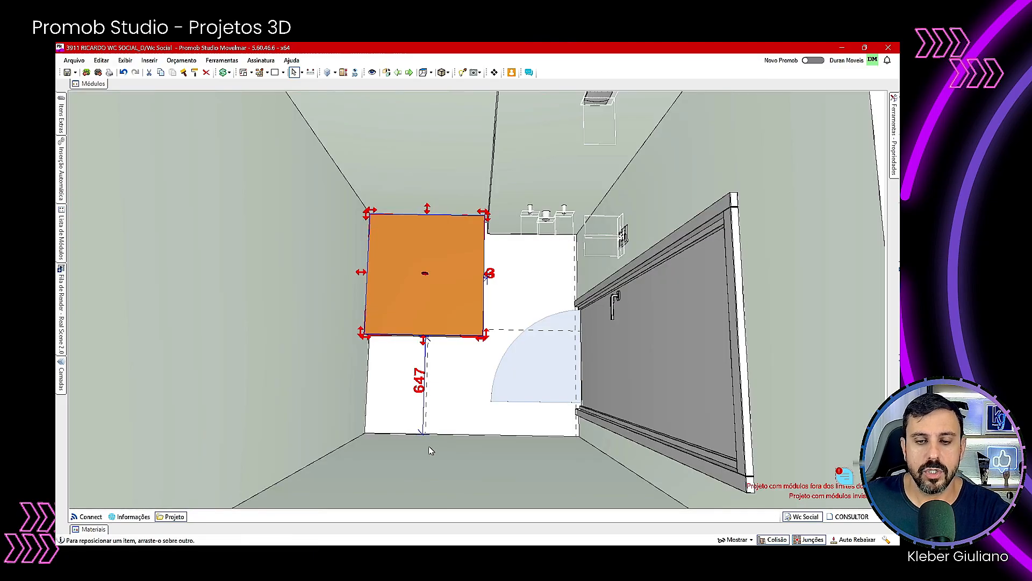
Step: Lower the front walls of both bathrooms and hide the old bathroom's corner shower enclosure (Box de Canto)
left_click(234, 395)
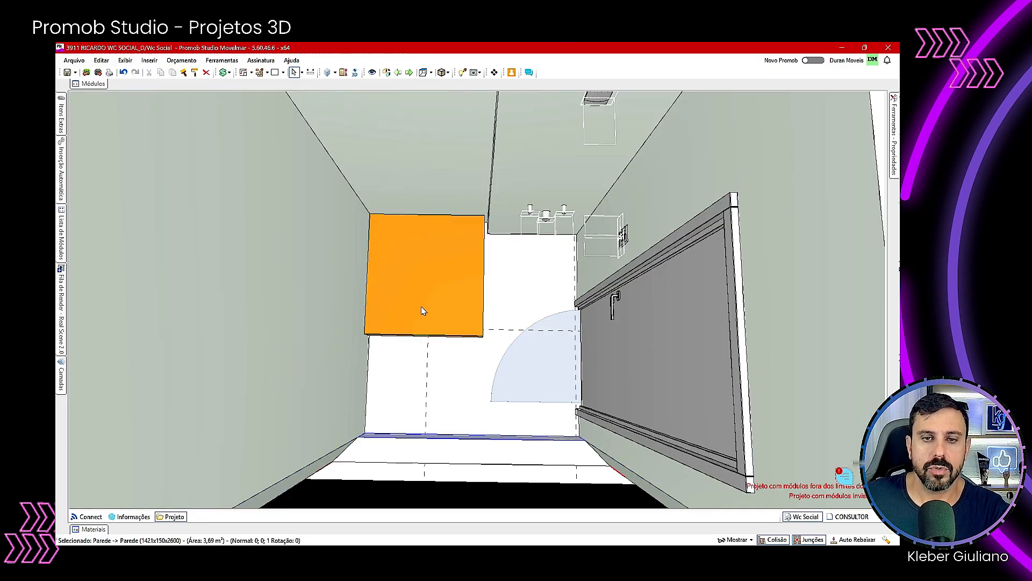
middle_click_drag(421, 311, 445, 284)
left_click(463, 246)
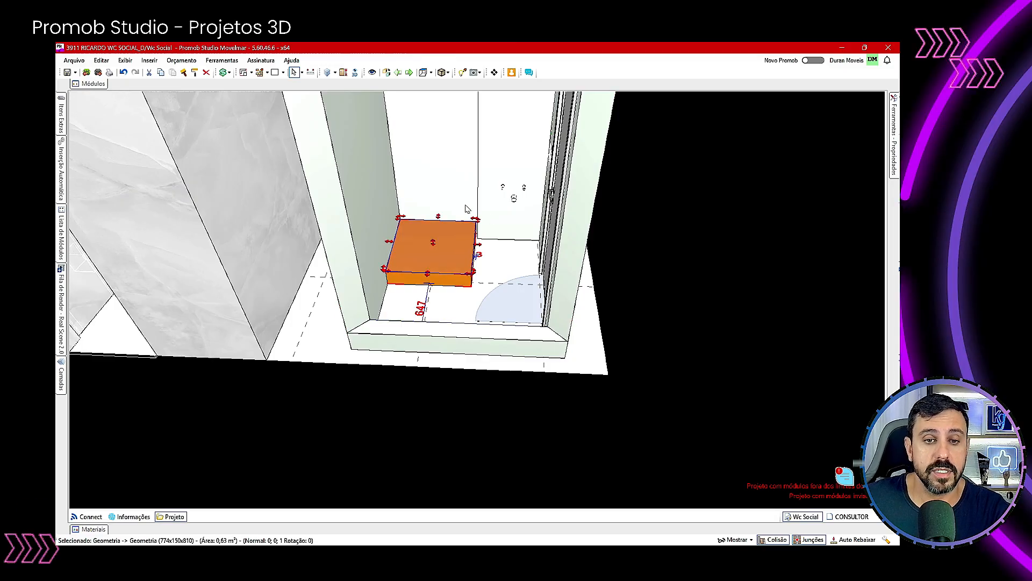
left_click(151, 301)
key("ctrl+i")
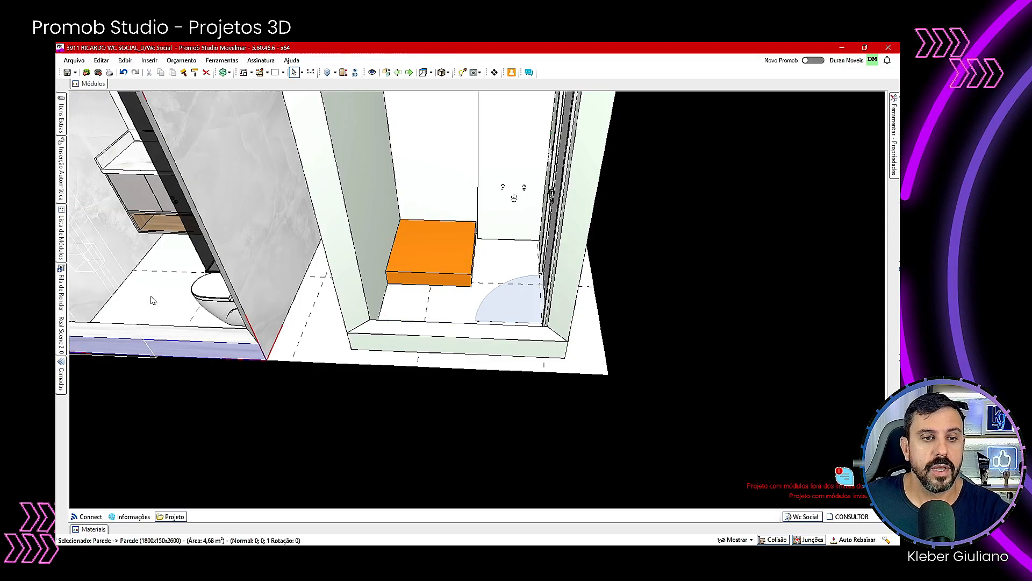
mouse_move(164, 291)
middle_mouse_down()
mouse_move(321, 407)
mouse_move(400, 331)
mouse_move(386, 262)
middle_mouse_up()
left_click(385, 262)
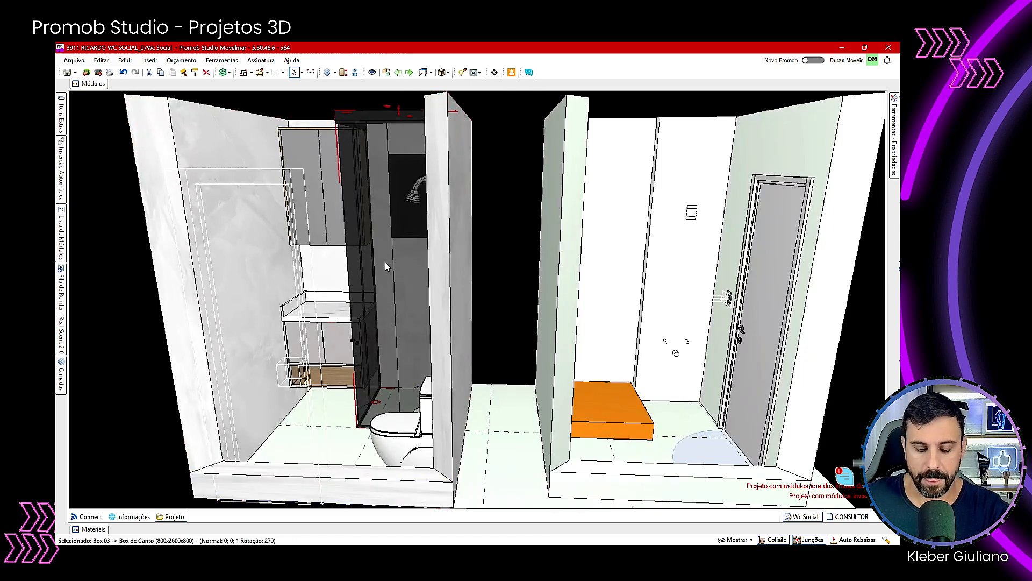
key("ctrl+i")
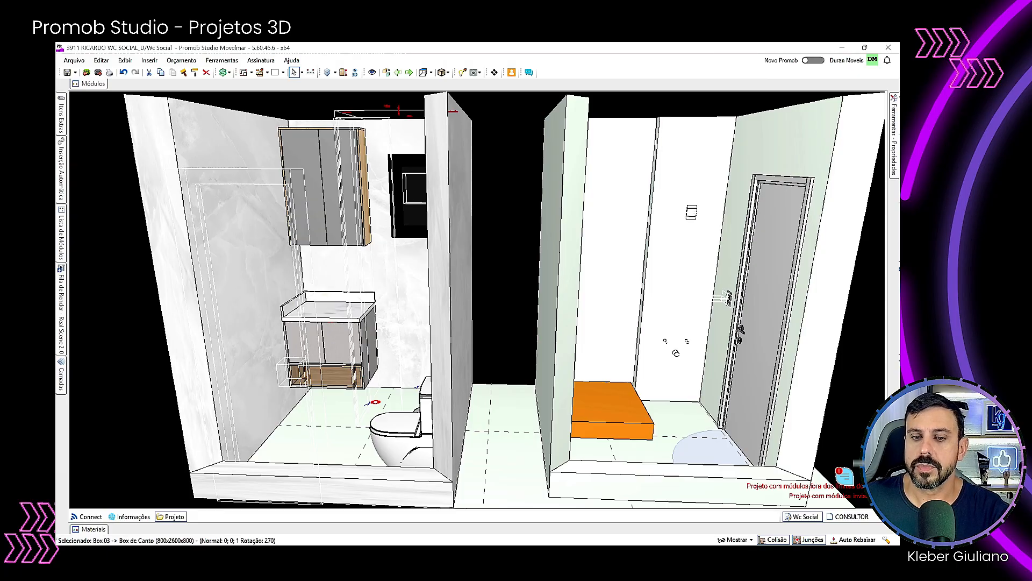
right_click_drag(688, 378, 593, 385)
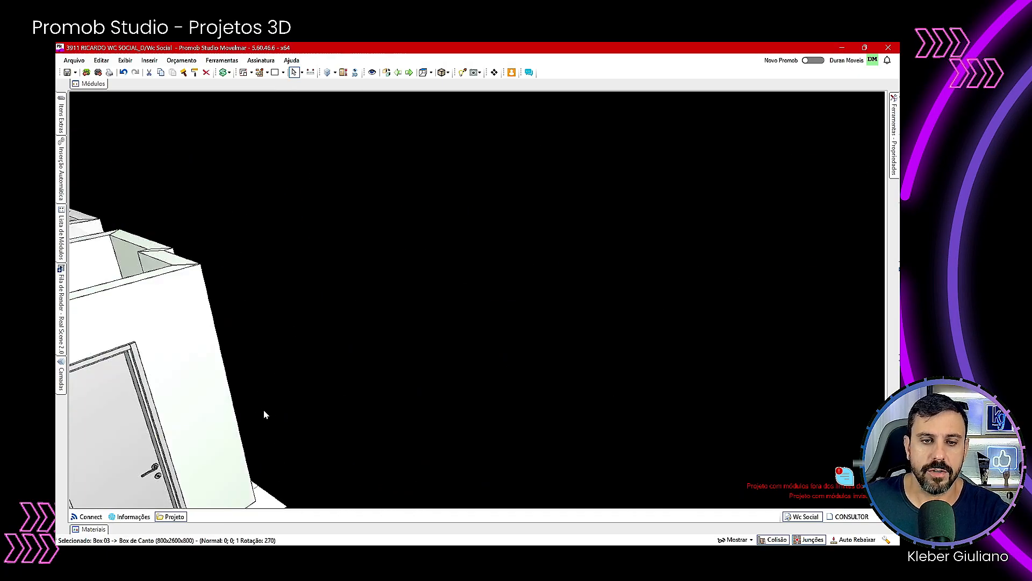
Step: Move the toilet (Bacia Sanitária) from the old bathroom to the new one's side wall and set it on the floor beside the orange geometry
middle_click_drag(264, 413, 450, 335)
left_click(425, 330)
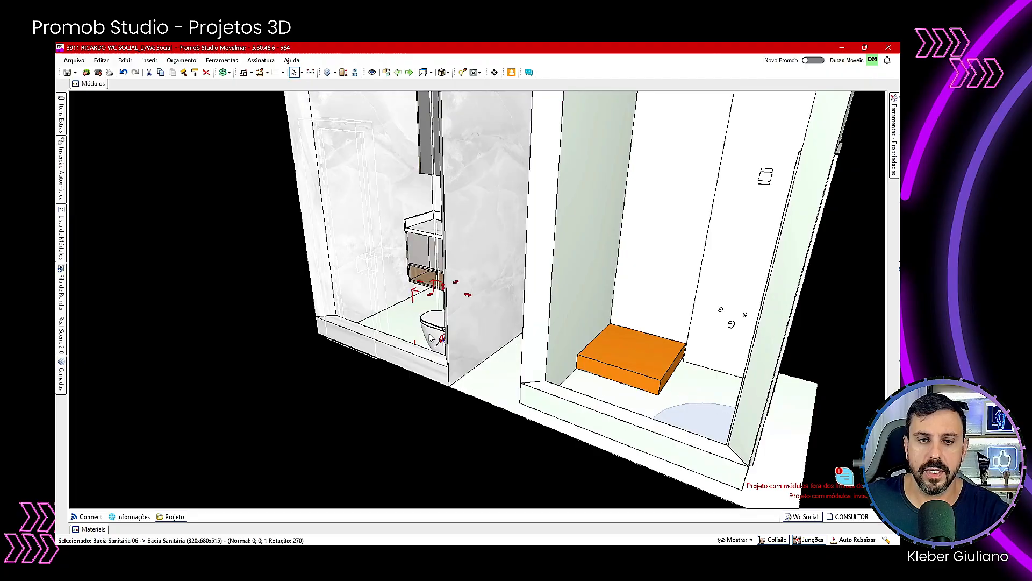
right_click(568, 344, "shift")
left_click(589, 286)
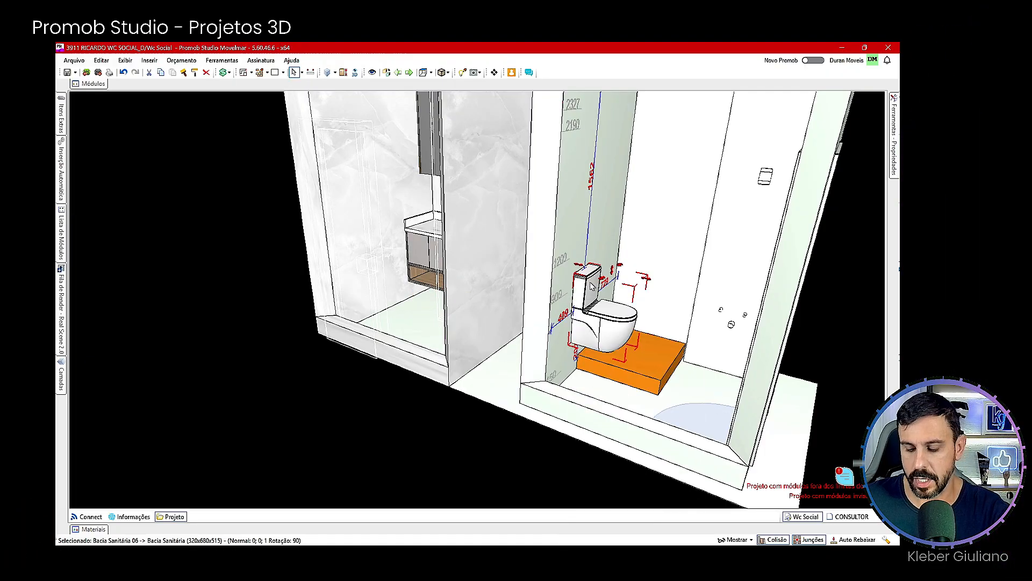
key("ctrl+Down")
key("ctrl+Left")
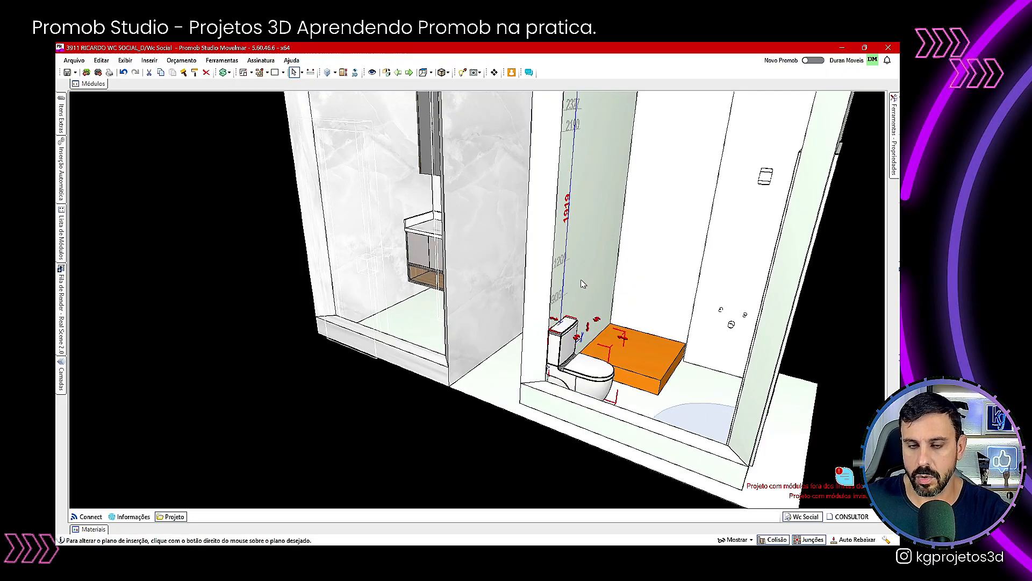
key("Right")
Step: Copy the orange material from the floor geometry onto the toilet in the new bathroom
middle_click_drag(605, 367, 444, 234)
left_click(184, 72)
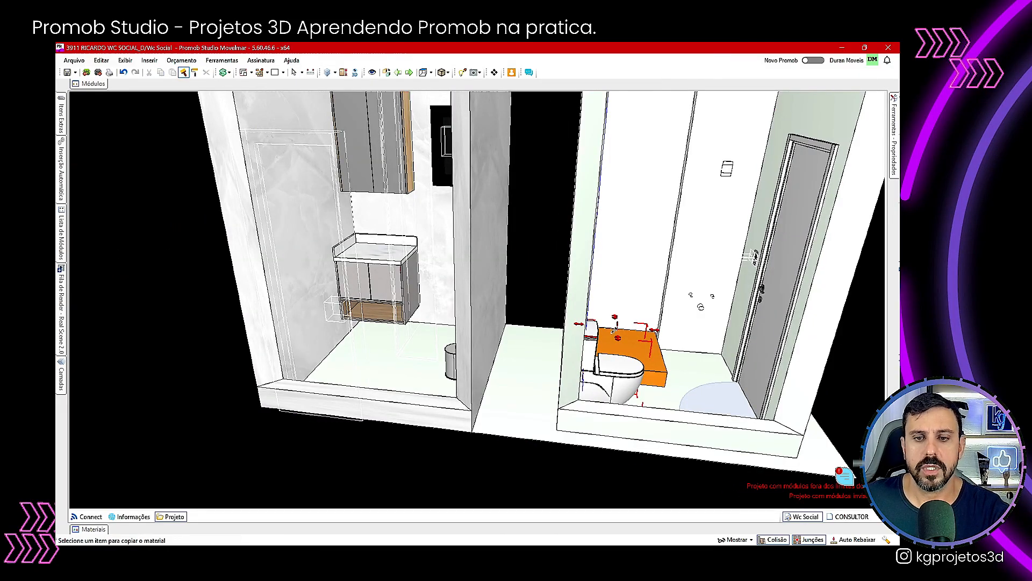
left_click(625, 379)
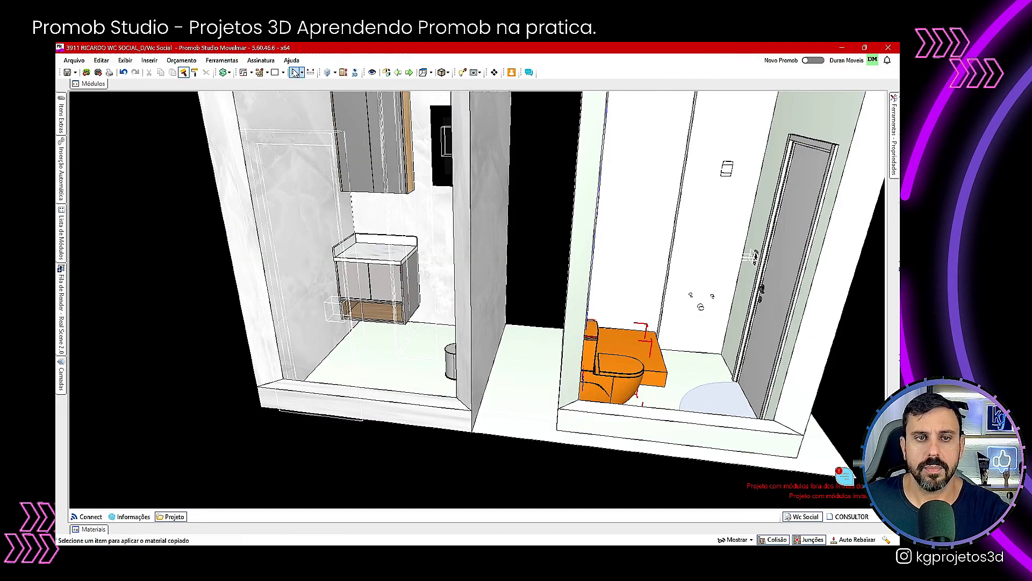
middle_click_drag(504, 282, 466, 358)
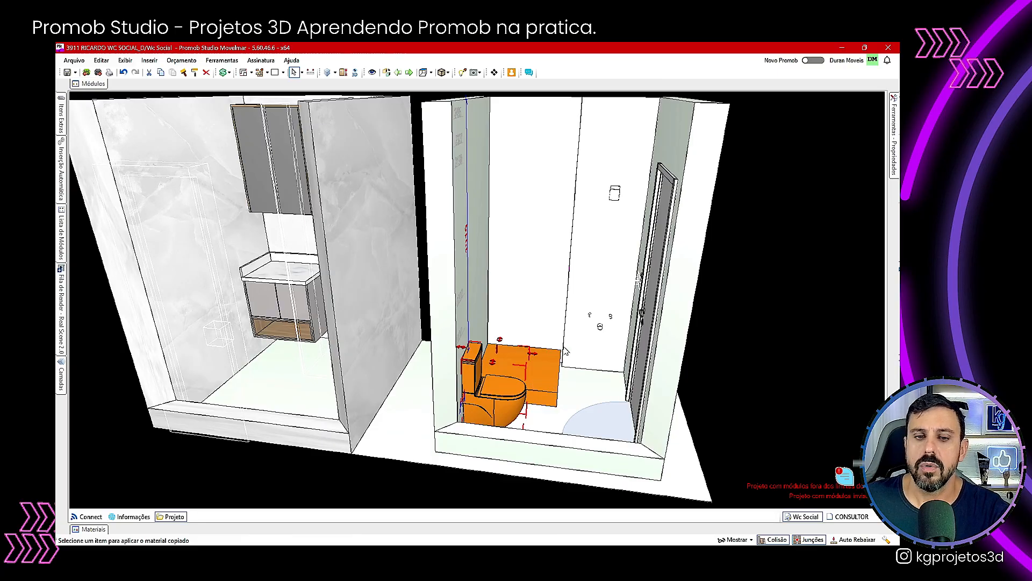
middle_click_drag(564, 350, 595, 352)
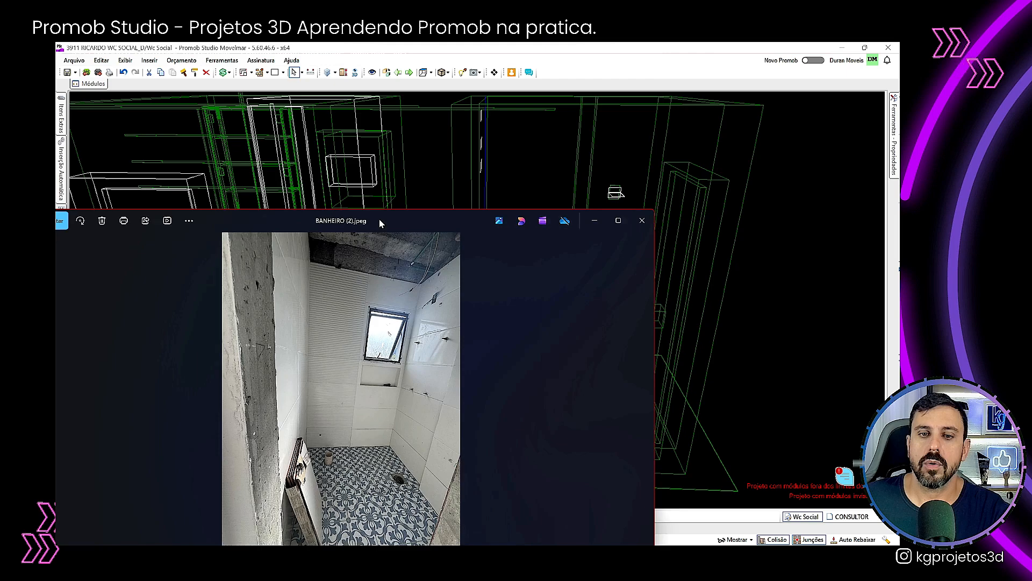
Step: Compare the site photos BANHEIRO (2), (3) and (4) with the new bathroom's walls, door, electrical and plumbing points
left_click_drag(379, 218, 349, 131)
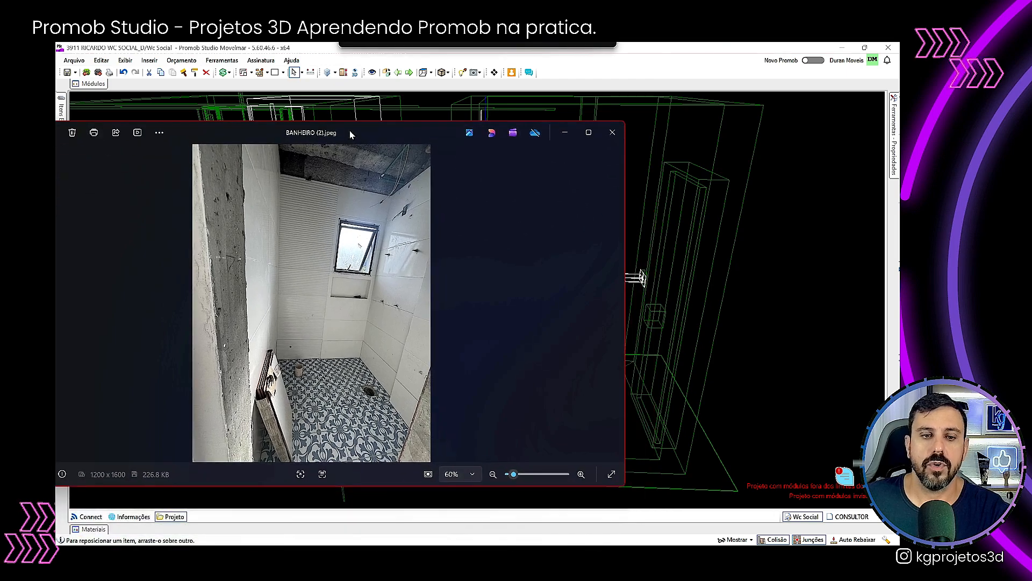
left_click(615, 304)
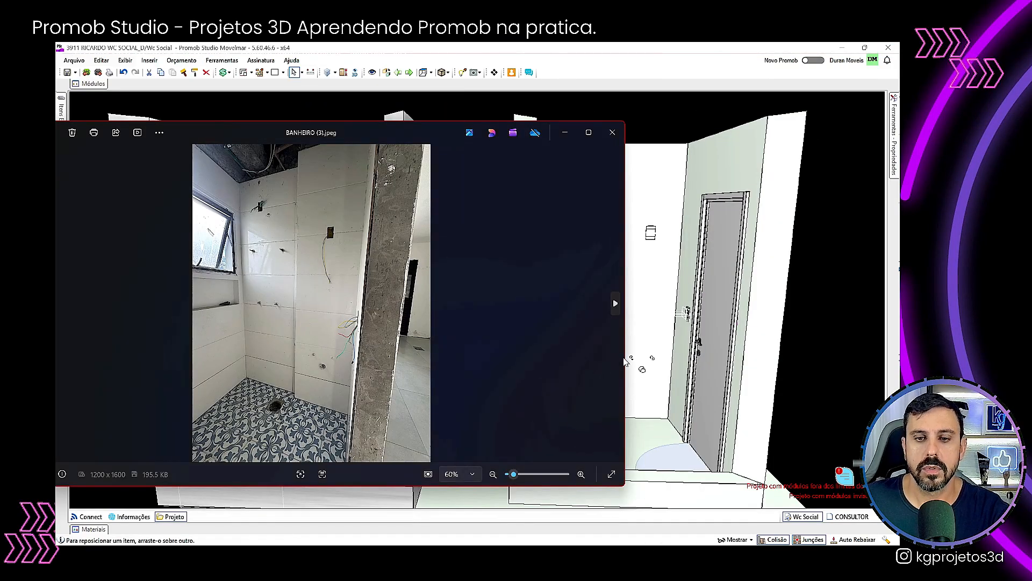
left_click_drag(625, 362, 375, 361)
left_click_drag(200, 138, 294, 136)
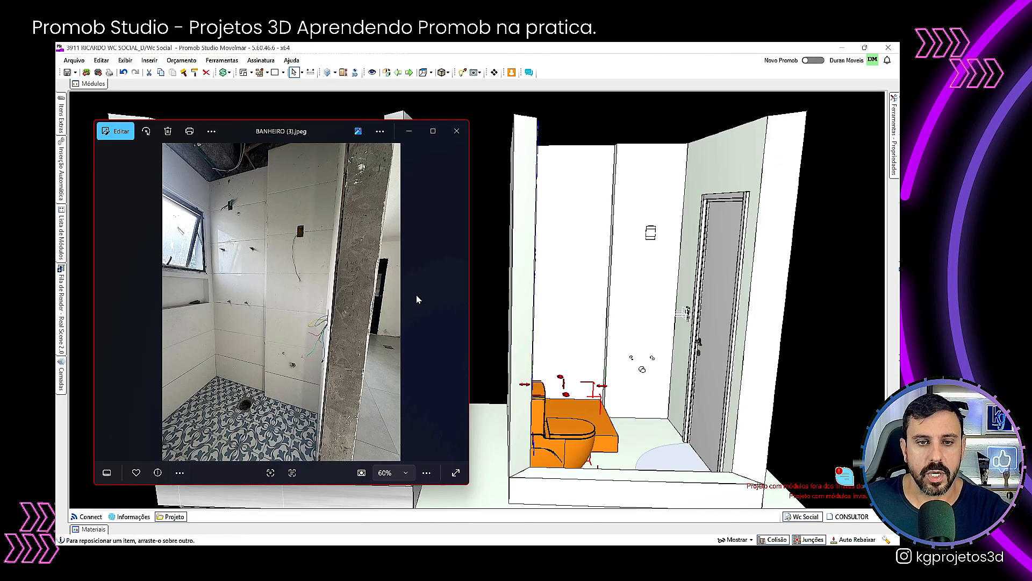
left_click(458, 304)
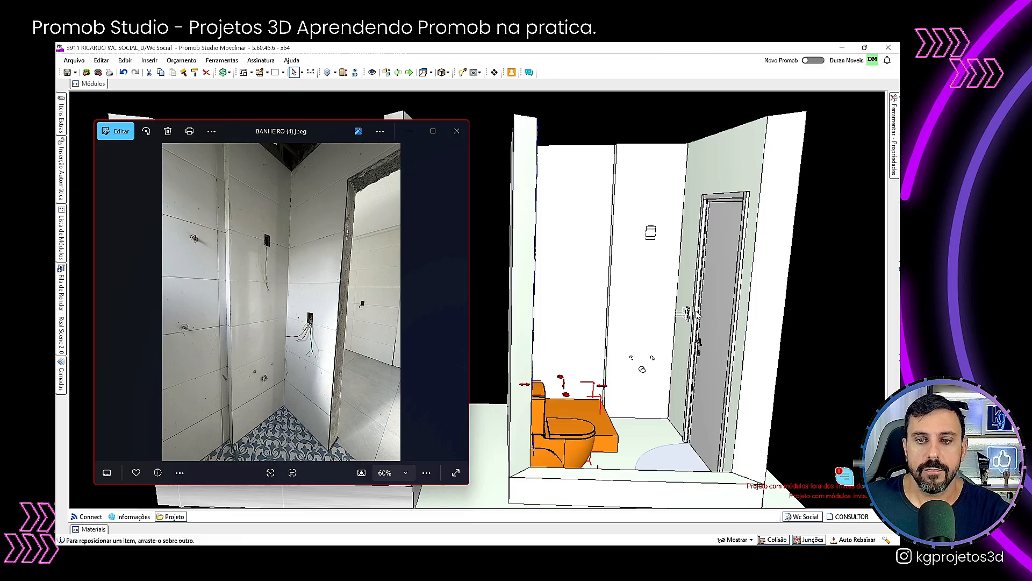
middle_click_drag(686, 326, 661, 352)
key("alt+Tab")
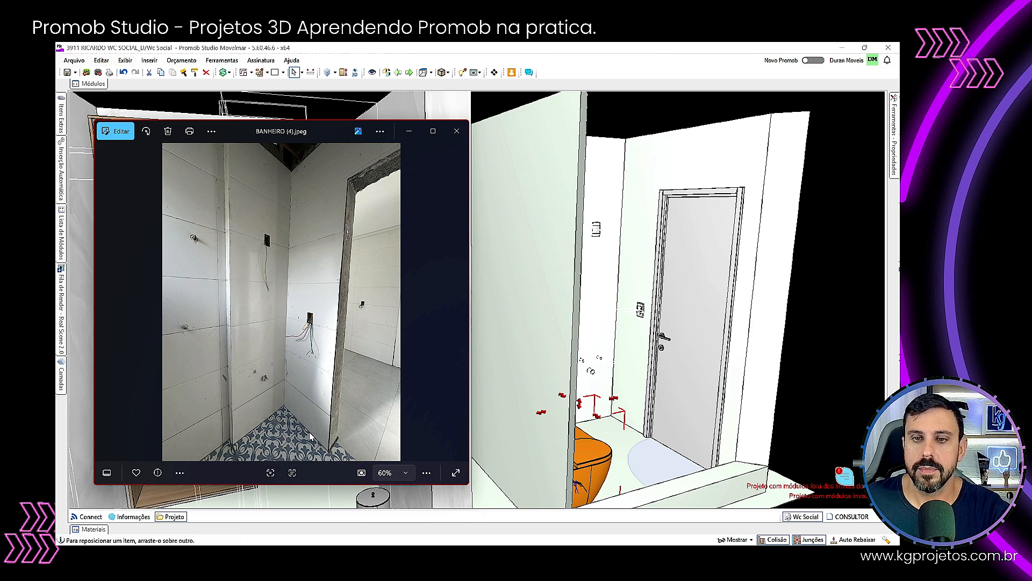
left_click(108, 301)
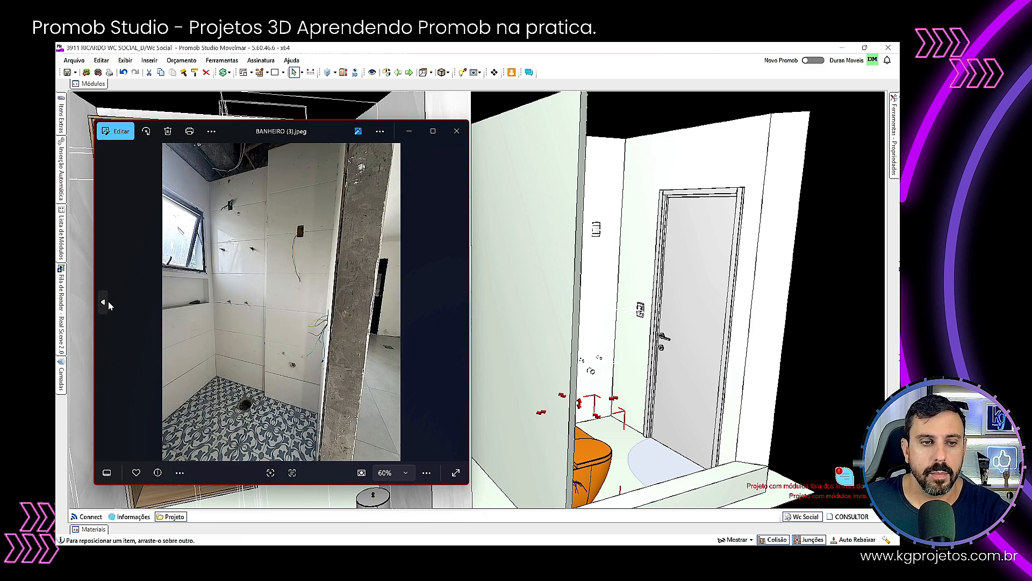
left_click(108, 301)
left_click(108, 301)
scroll(262, 305, "up", 3)
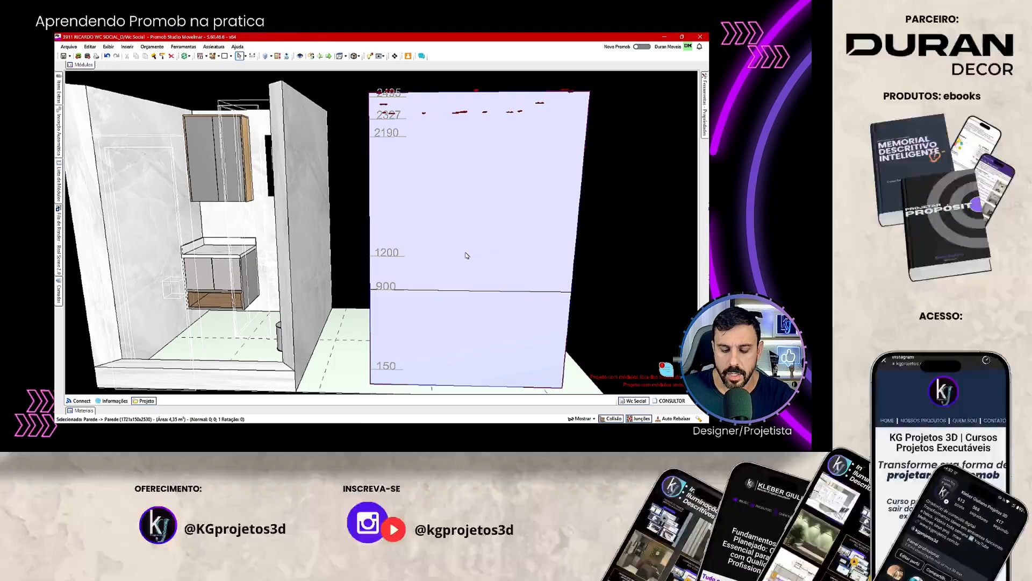
Step: Set the upper band line of the new bathroom's walls to a height of 2144 mm in the Faixas editor, and lower the front wall
right_click(451, 192)
left_click(478, 272)
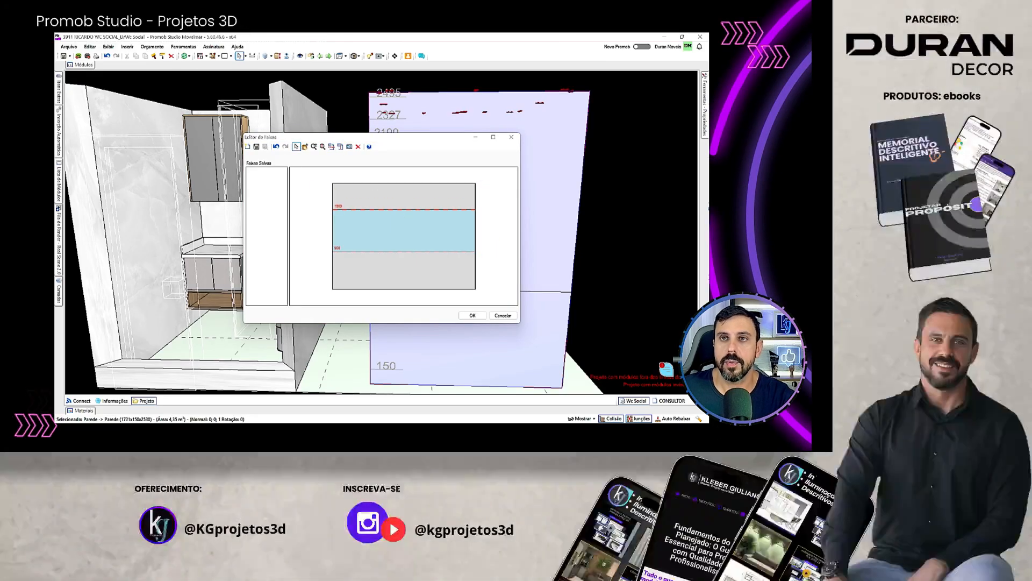
left_click(424, 209)
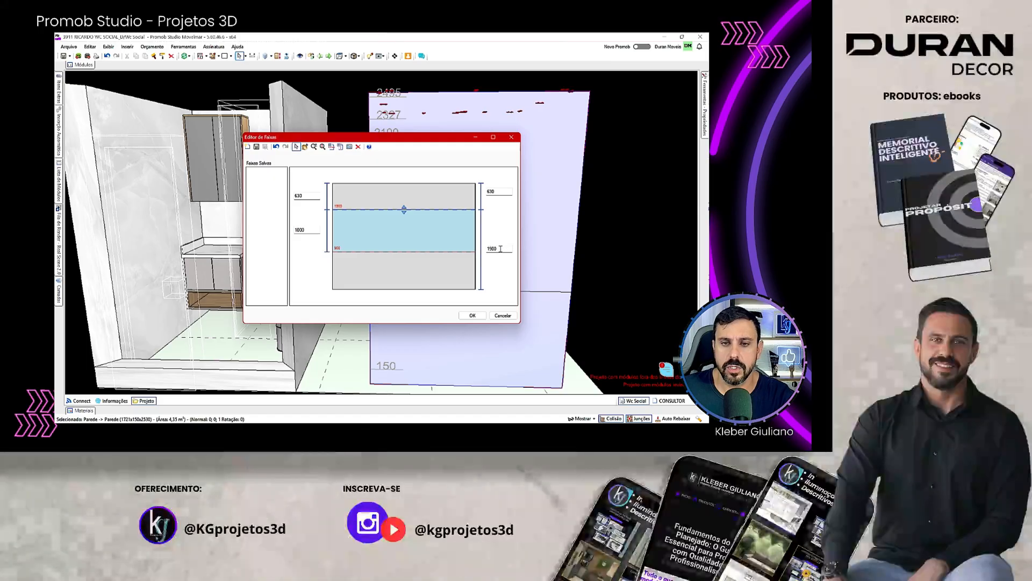
left_click_drag(500, 249, 468, 248)
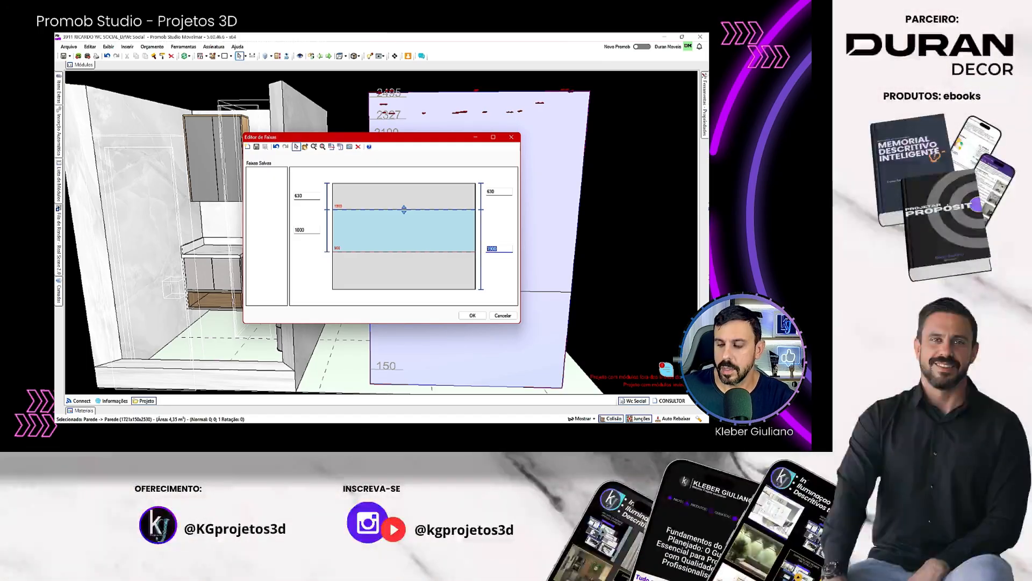
type("2144")
key("Return")
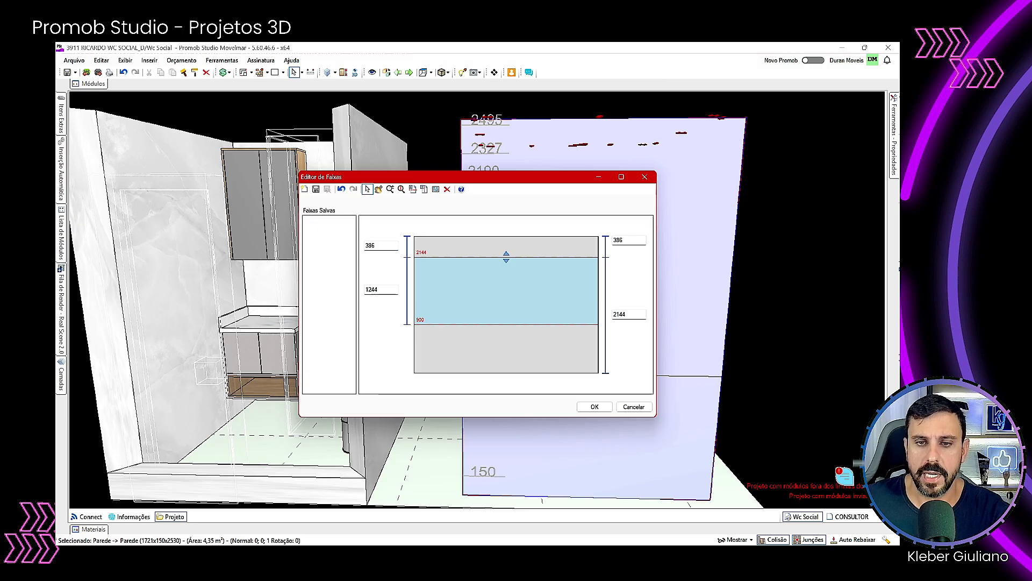
left_click(595, 407)
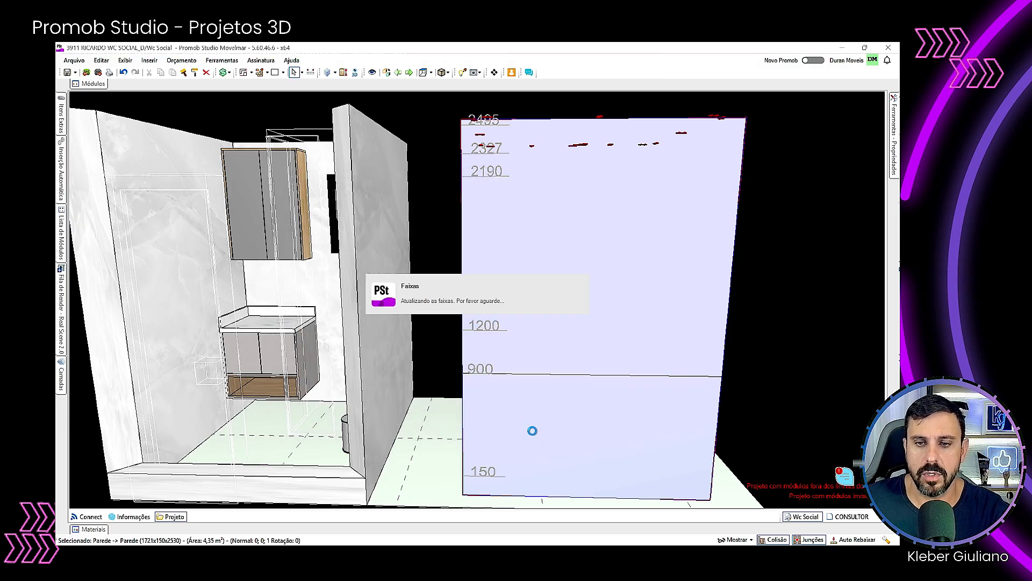
double_click(592, 367)
middle_click_drag(619, 293, 641, 332)
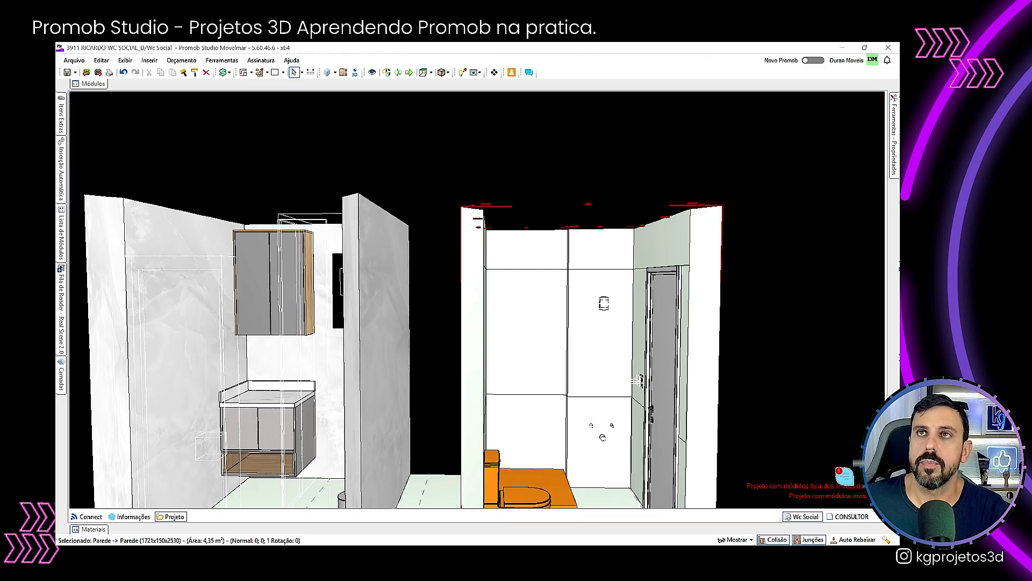
Step: Examine the bathroom render with vanity, shower enclosure and toilet on page 14 of the presentation PDF
left_click_drag(899, 240, 383, 123)
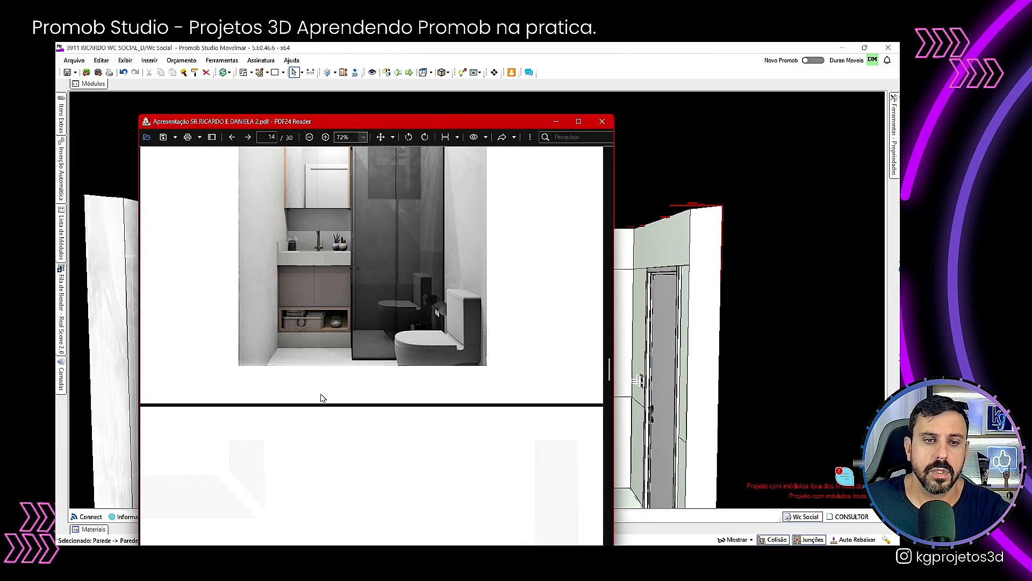
scroll(325, 388, "up", 6)
scroll(345, 394, "down", 5)
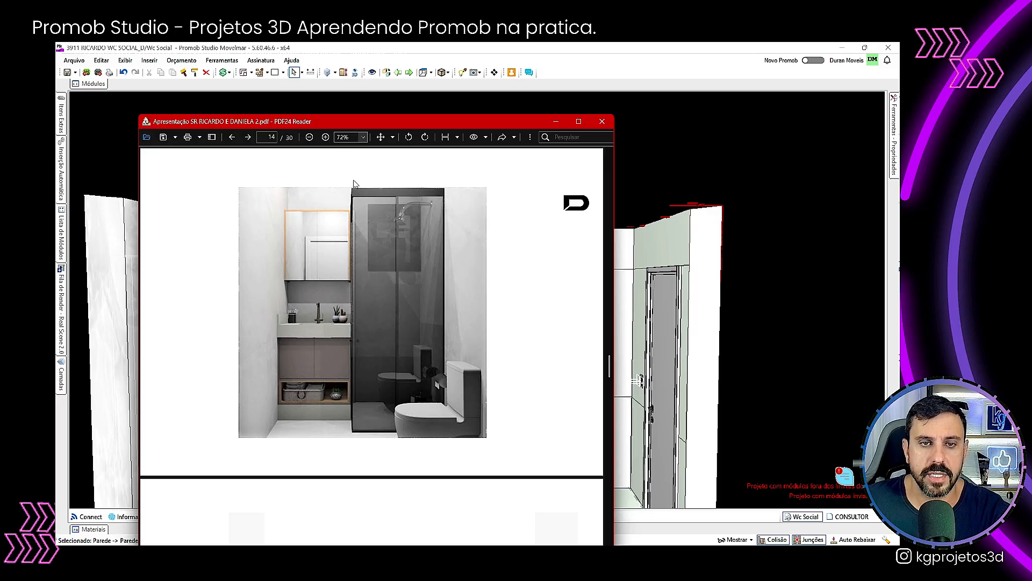
left_click_drag(361, 125, 898, 269)
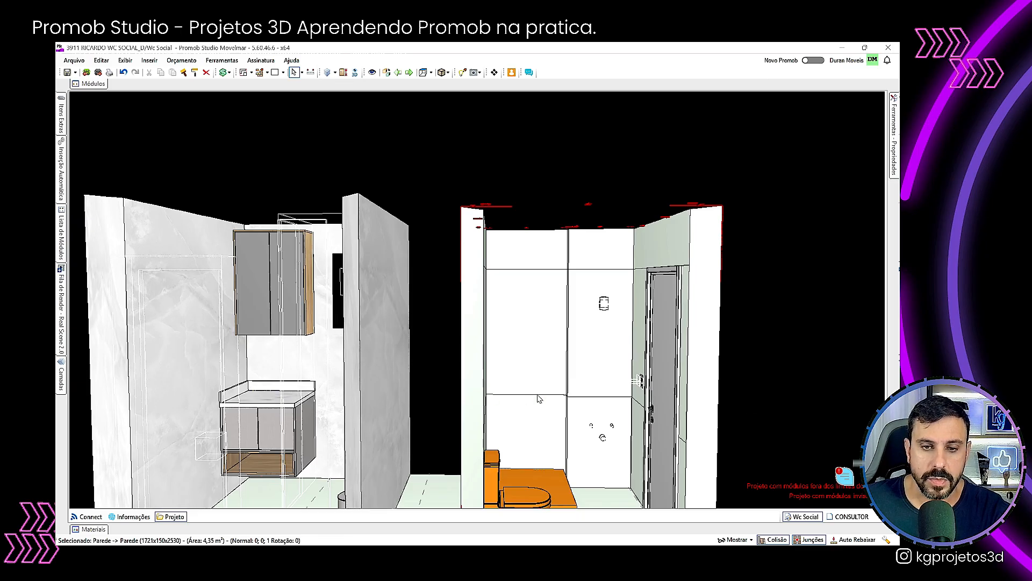
Step: Draw a rectangular geometry about 624 by 467 mm on the floor, in the recess between the orange geometry and the door
middle_click_drag(275, 149, 443, 341)
left_click(275, 72)
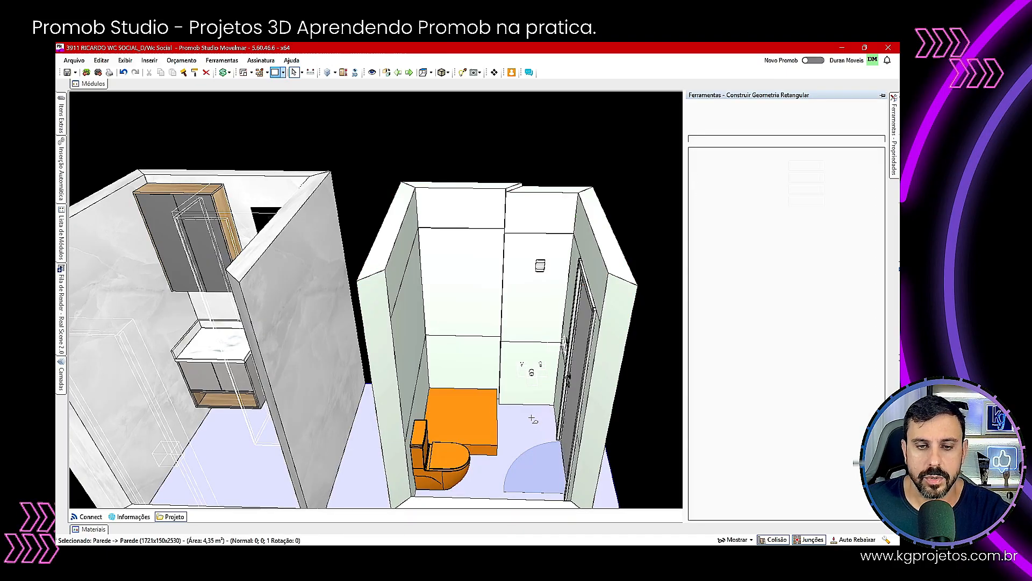
scroll(541, 430, "up", 3)
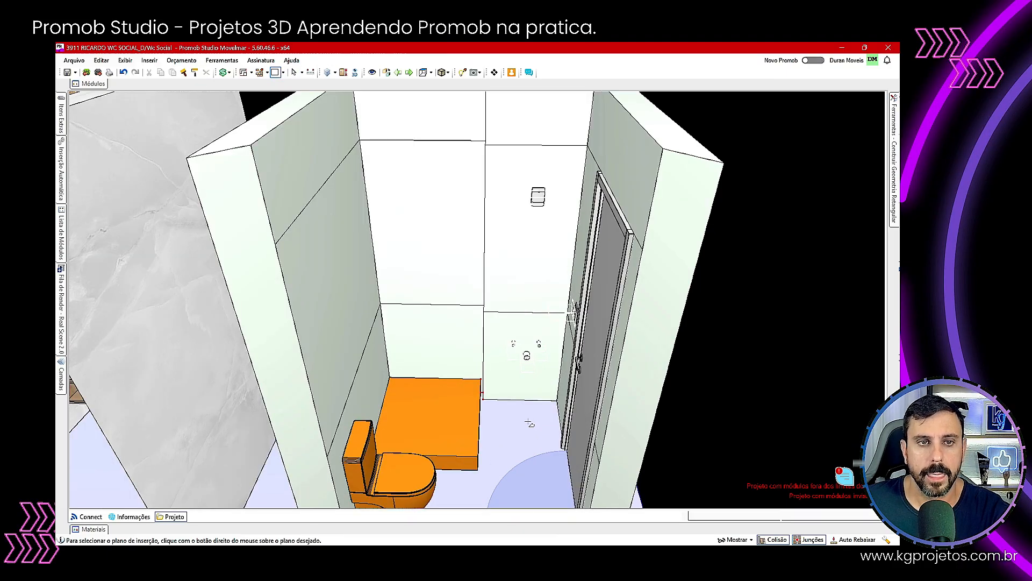
left_click(483, 399)
left_click(563, 445)
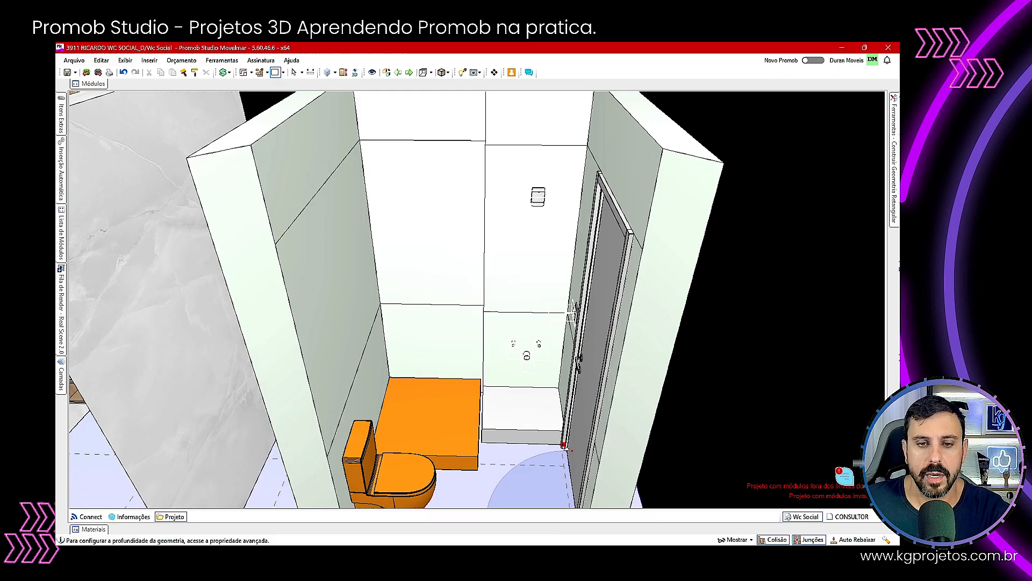
Step: Set the new rectangular geometry's floor clearance (Afastamento Piso) to 900 mm
left_click(294, 72)
left_click(531, 410)
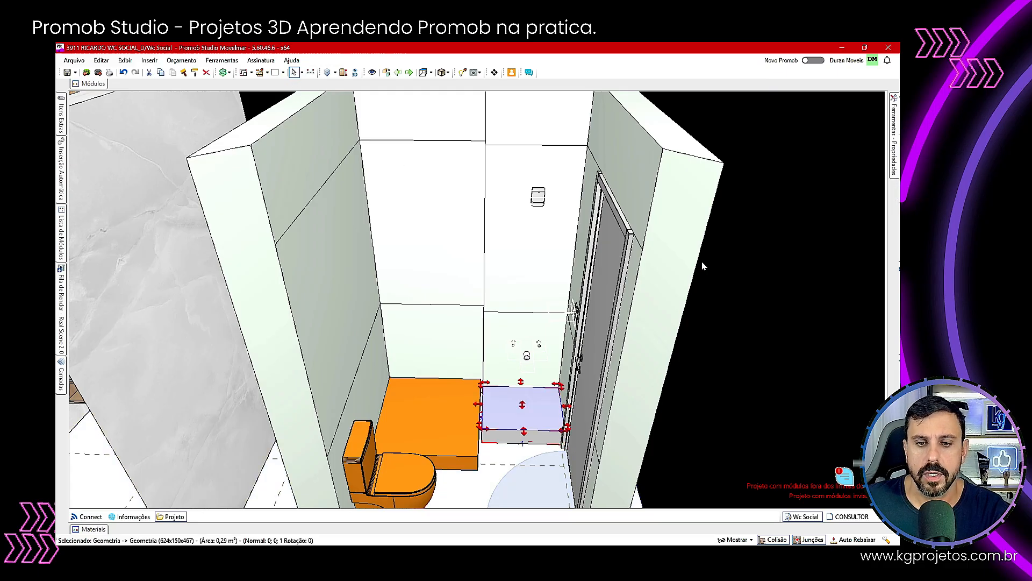
left_click(895, 143)
left_click(827, 278)
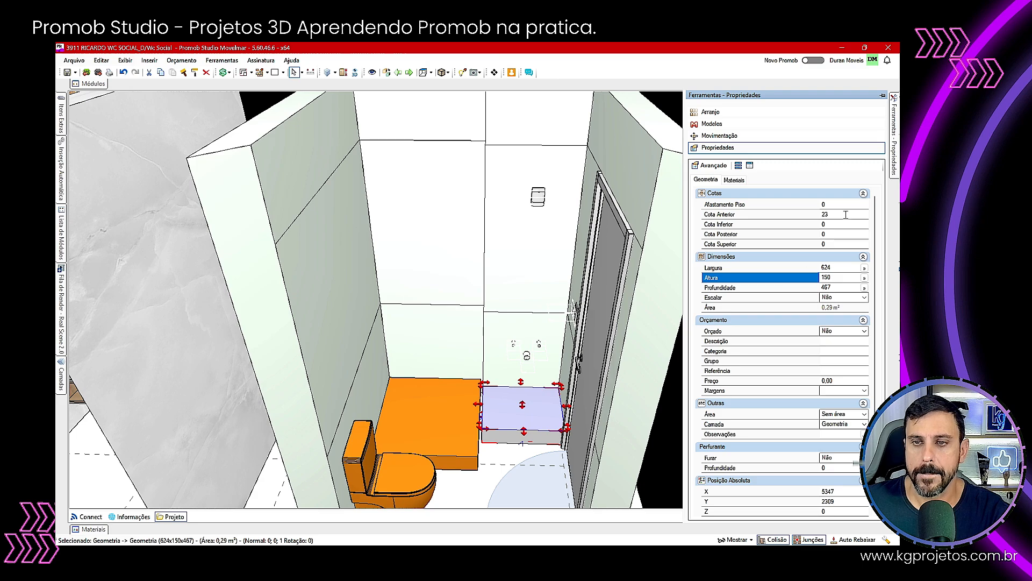
left_click(817, 204)
type("500")
key("Return")
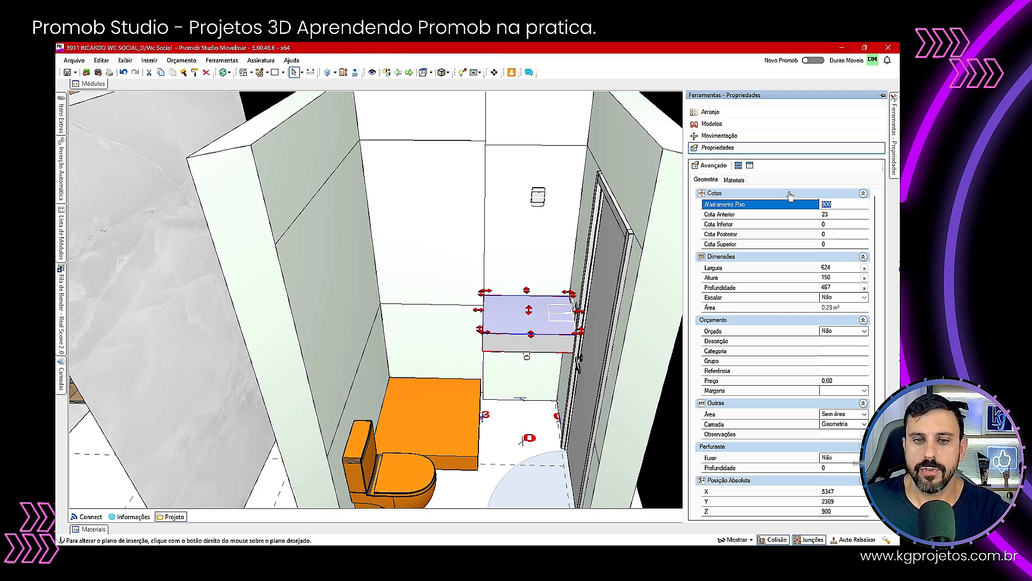
Step: Set the new countertop geometry's floor clearance (Afastamento Piso) to 750 mm by subtracting 150 from 900
middle_click_drag(546, 317, 851, 192)
mouse_move(894, 134)
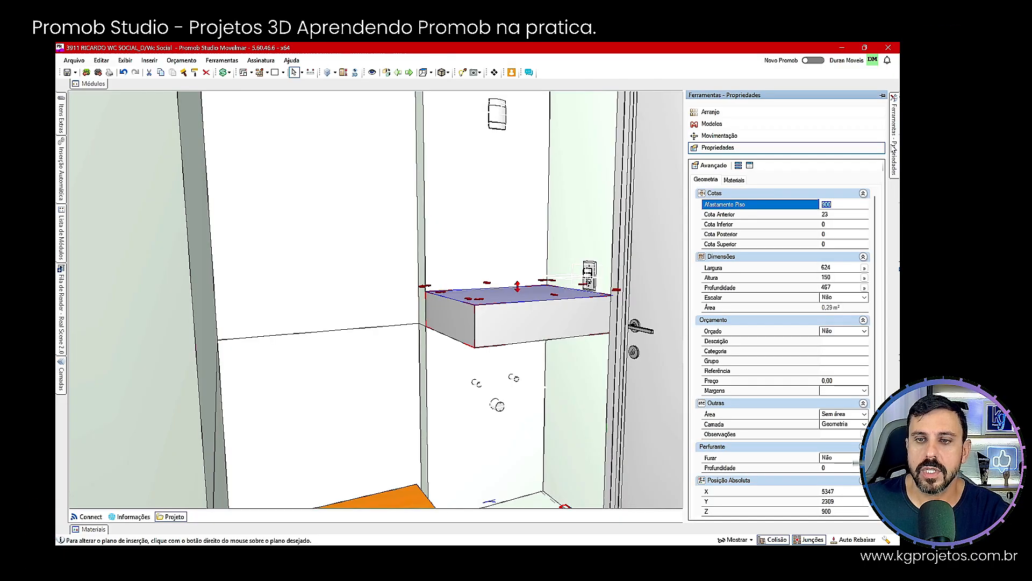
key("BackSpace")
key("BackSpace")
key("BackSpace")
type("750")
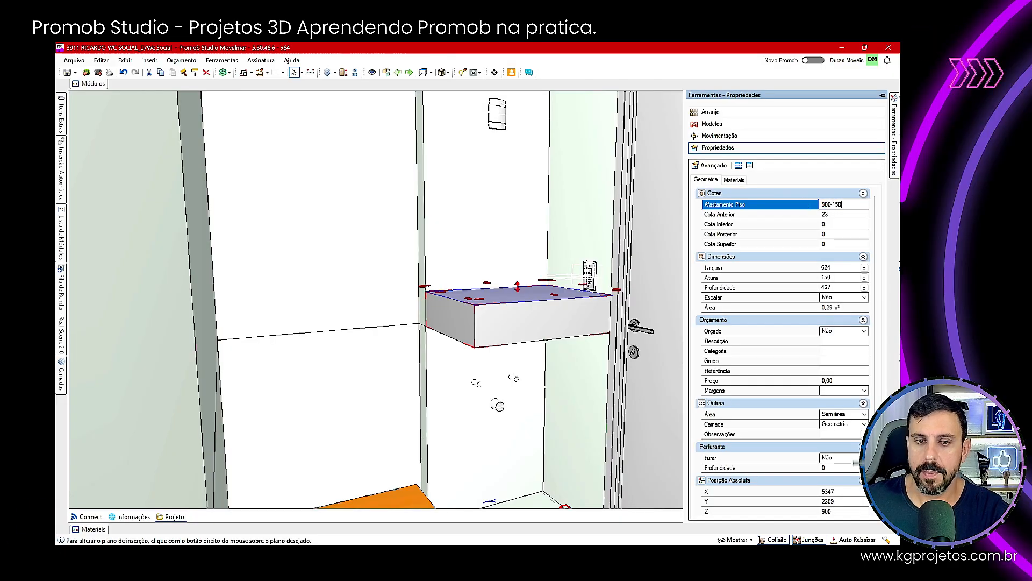
key("Return")
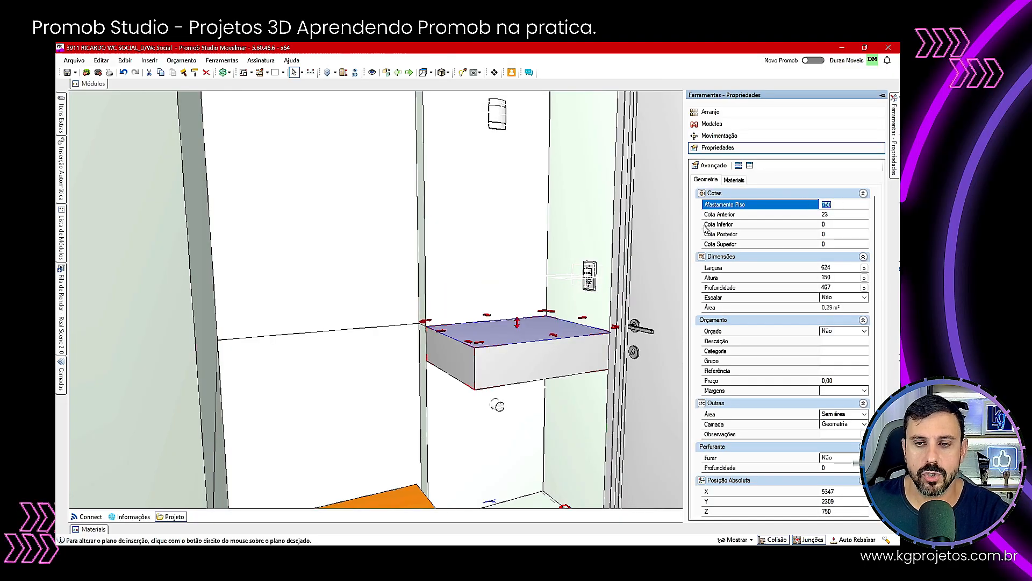
Step: Set the countertop geometry's depth (Profundidade) to 450 mm and its width (Largura) to 617 mm
left_click(836, 289)
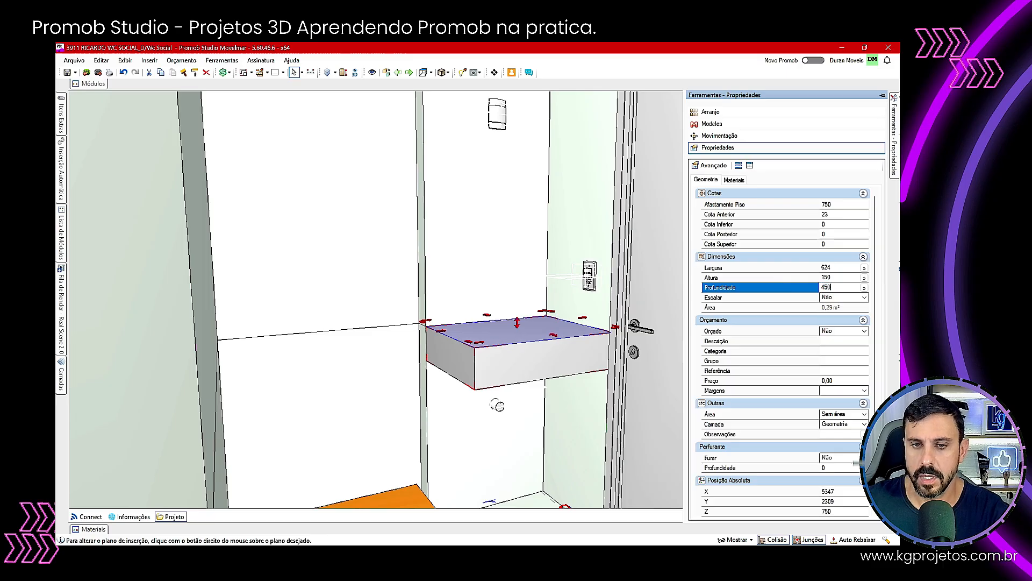
type("450")
key("Return")
middle_click_drag(508, 355, 543, 342)
left_click(767, 268)
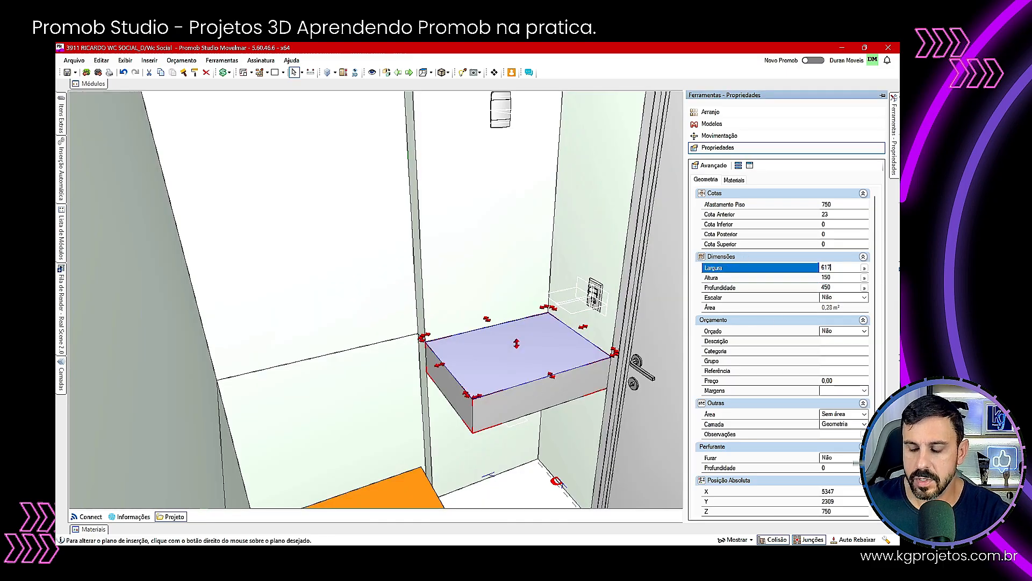
type("617")
key("Return")
left_click(553, 358)
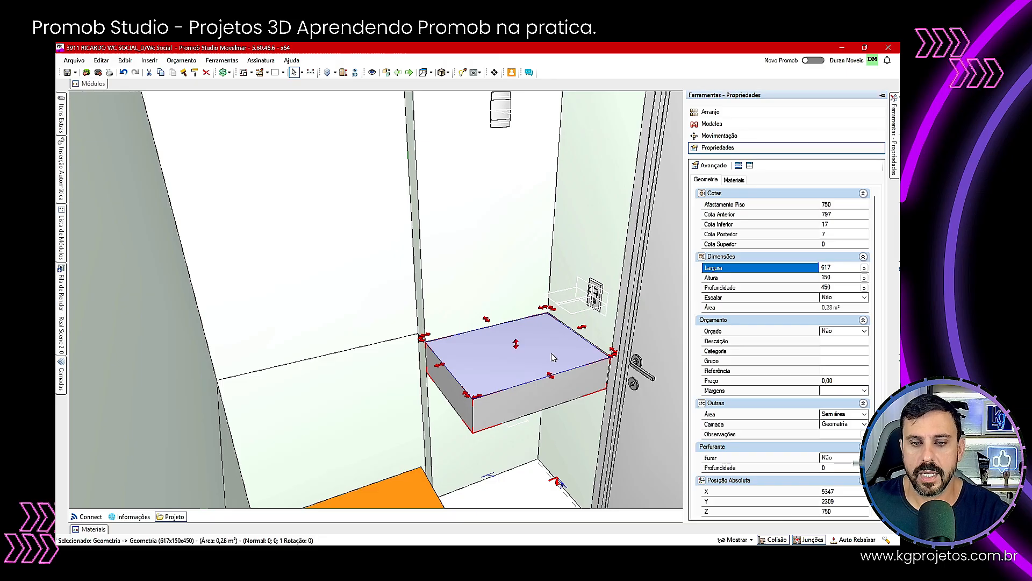
Step: Apply the magenta colour Cor 004 from Tons Magentas to the countertop geometry
mouse_move(553, 357)
middle_mouse_down()
mouse_move(515, 388)
mouse_move(533, 363)
mouse_move(528, 271)
middle_mouse_up()
scroll(513, 388, "up", 3)
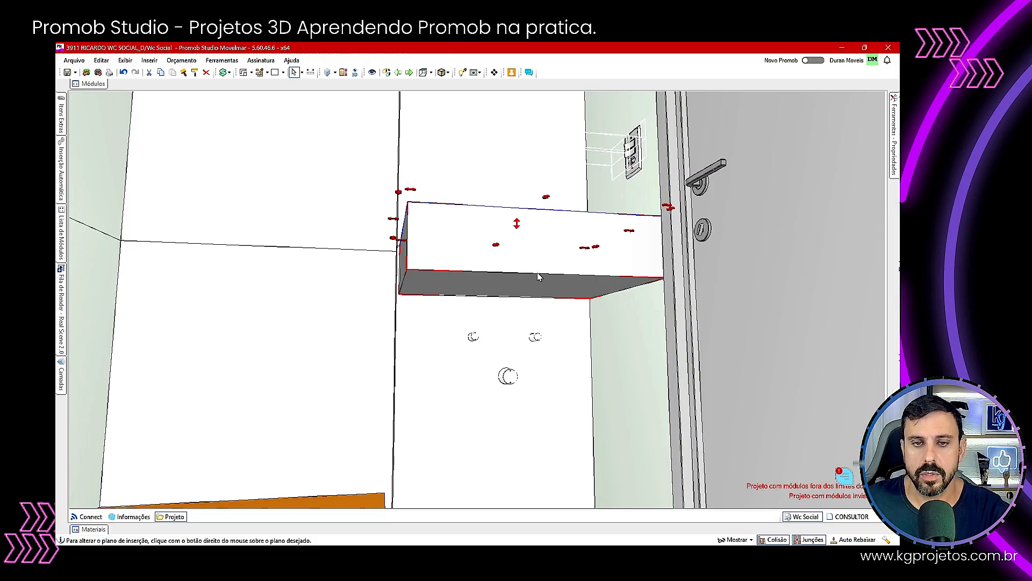
left_click(92, 529)
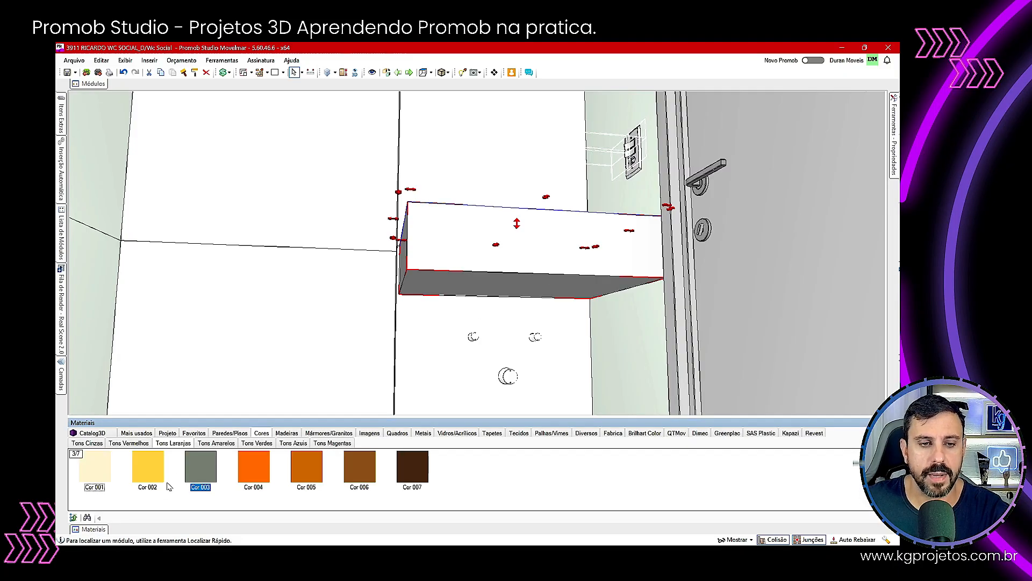
left_click(333, 443)
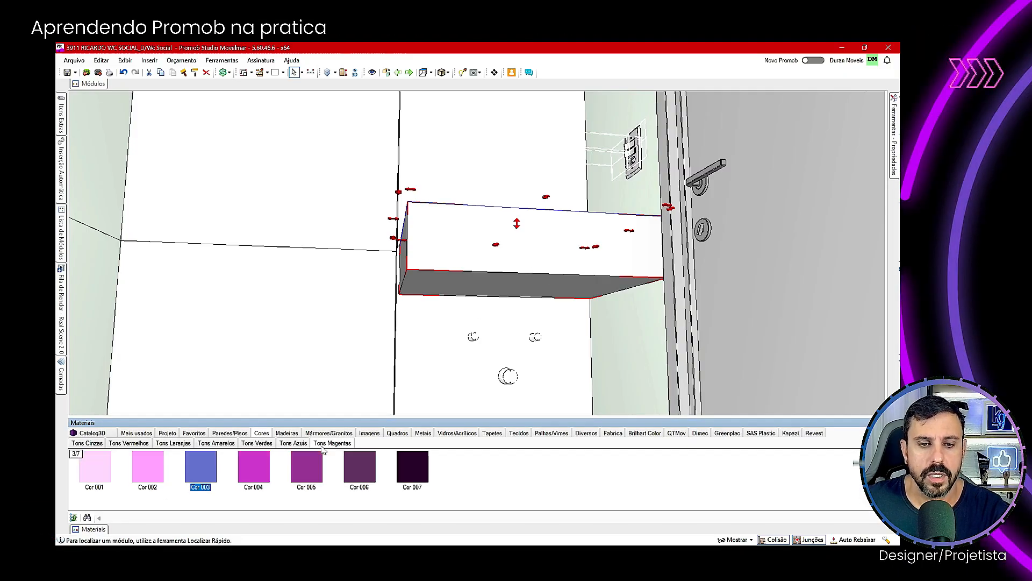
left_click_drag(257, 467, 512, 297)
left_click(512, 297)
right_click_drag(514, 294, 497, 188)
middle_click_drag(497, 188, 477, 285)
Step: Build a linear backsplash (Construir Lineares) on top of the countertop, following its back edge and the edge beside the door
left_click(282, 73)
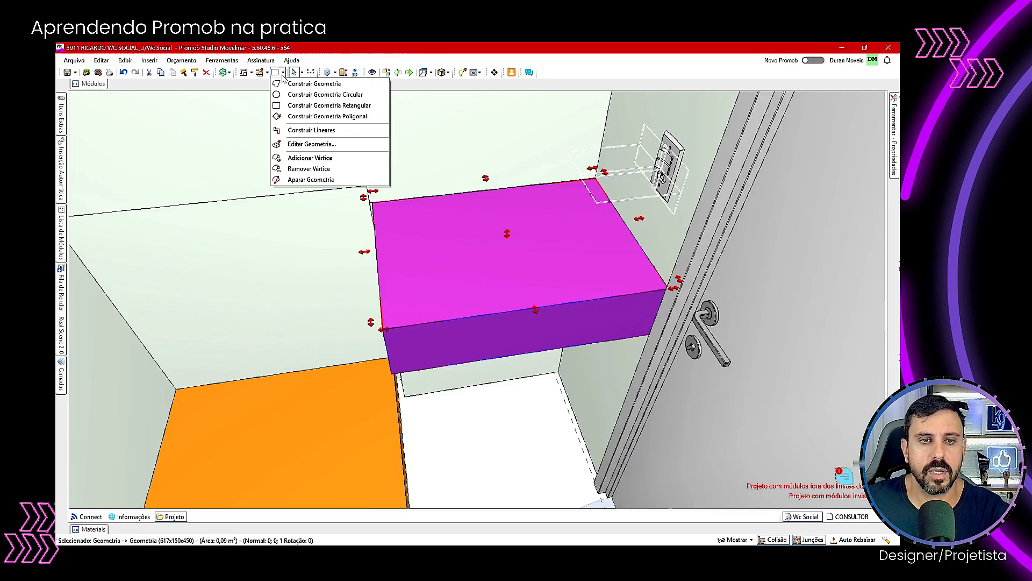
left_click(307, 130)
left_click(374, 203)
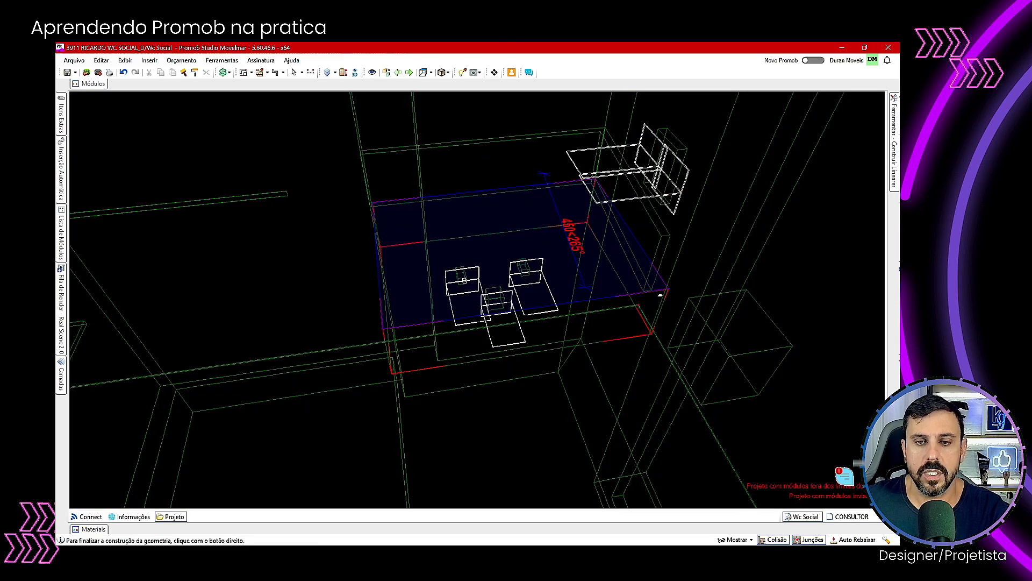
left_click(667, 291)
right_click(666, 291)
left_click(539, 360)
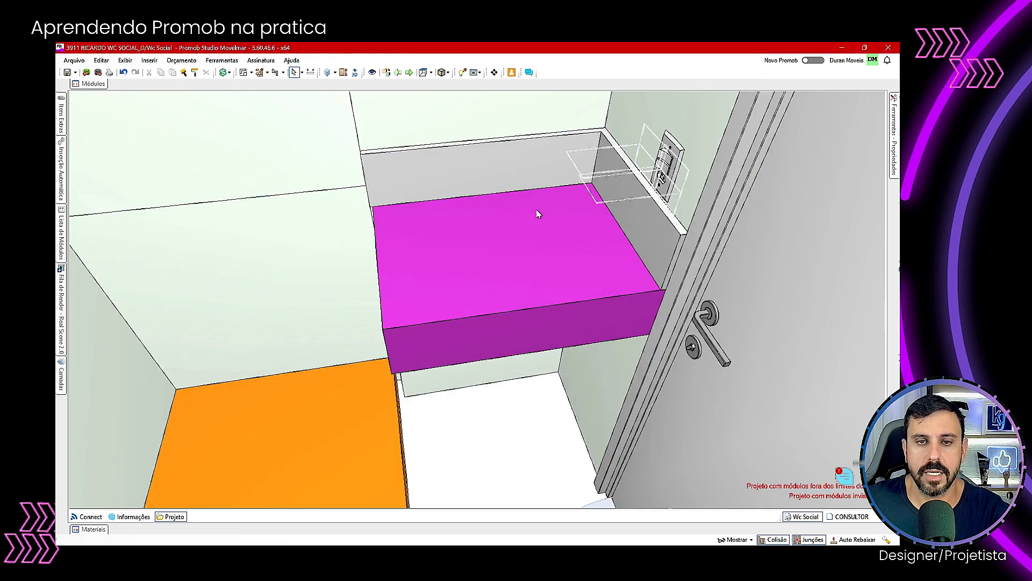
Step: Set the backsplash's height (Altura) to 80 mm and copy the countertop's magenta material onto it
mouse_move(896, 131)
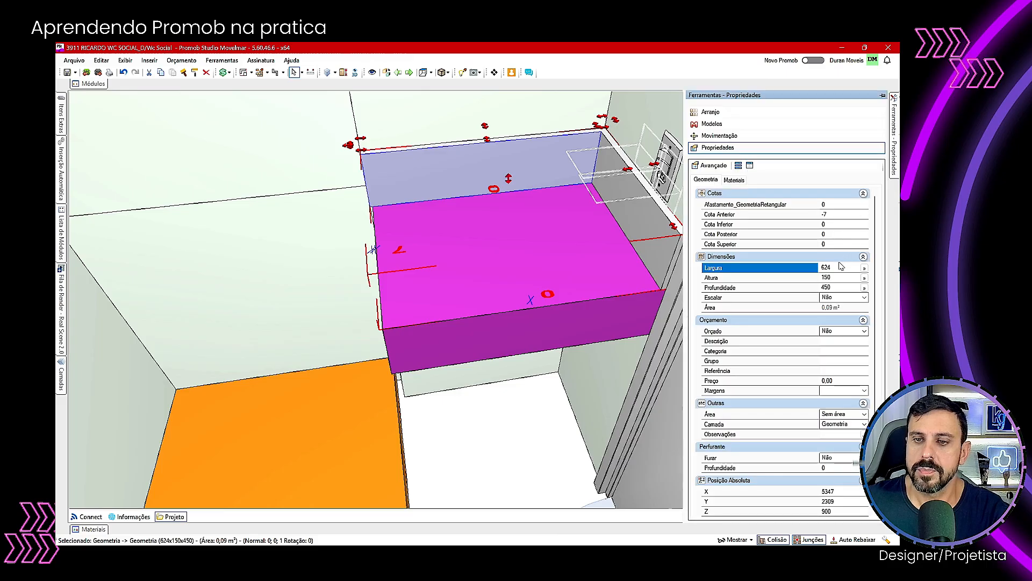
left_click(730, 278)
type("80")
key("Return")
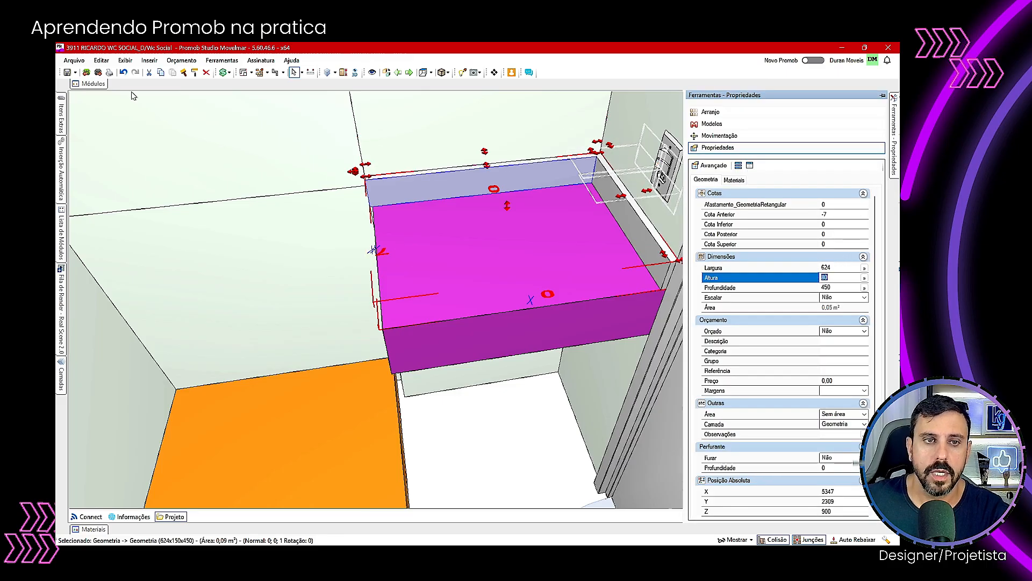
left_click(183, 73)
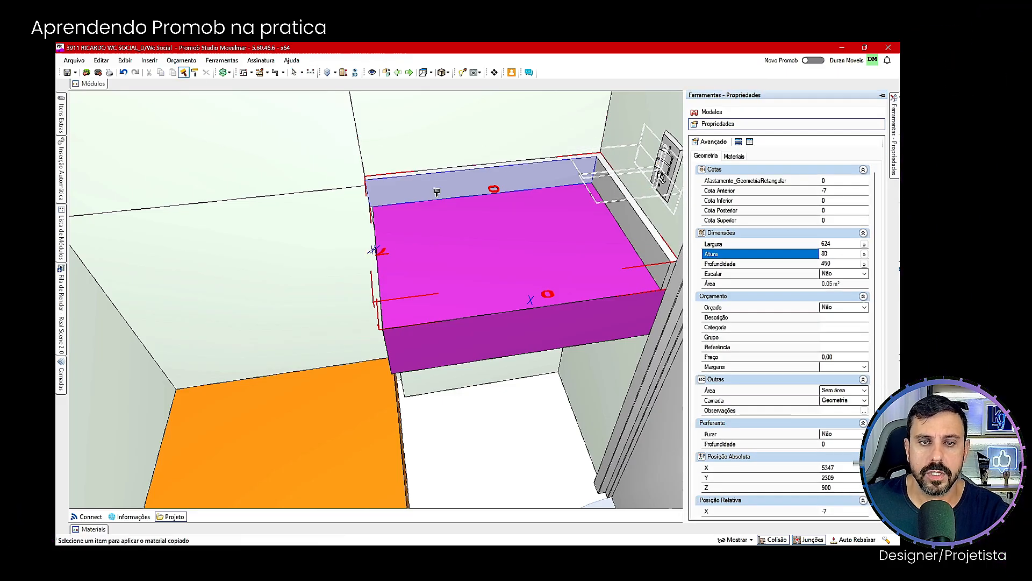
left_click(510, 299)
double_click(509, 299)
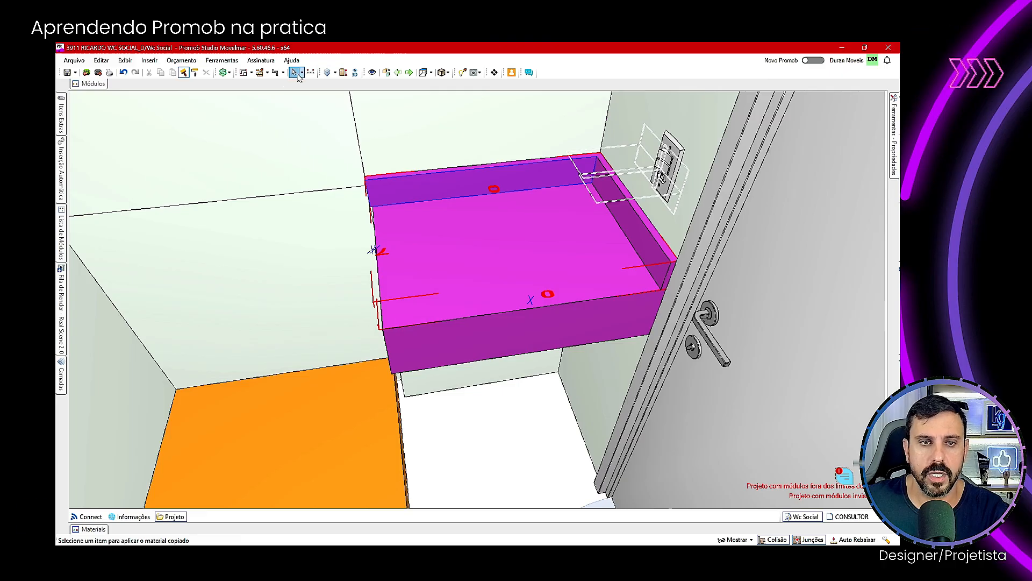
Step: Set the backsplash's width to 617 mm and align it with the countertop in Reposicionar at X 0, Y 0, Z 150
scroll(392, 183, "up", 5)
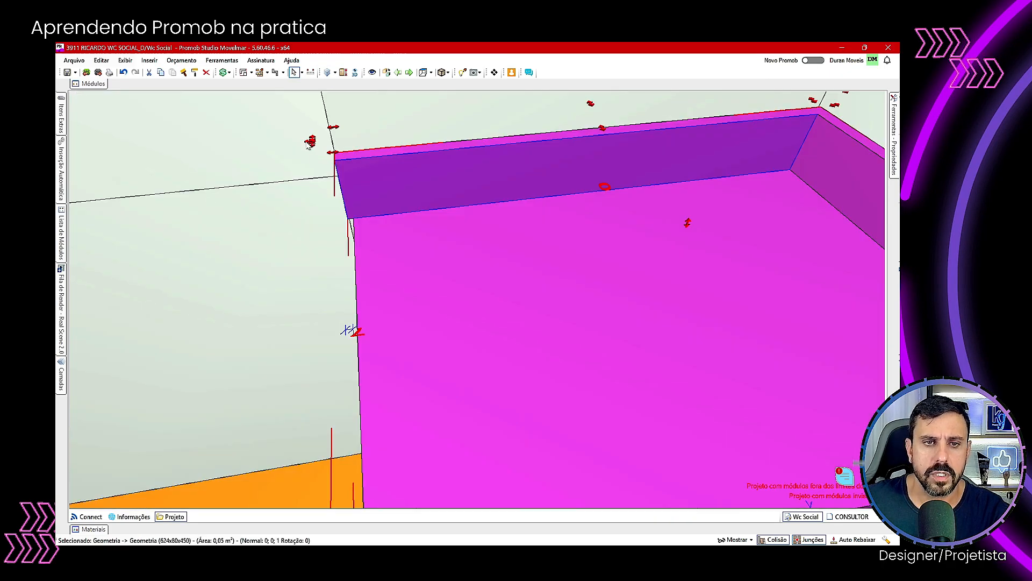
mouse_move(307, 142)
left_mouse_down()
mouse_move(322, 148)
mouse_move(308, 152)
left_mouse_up()
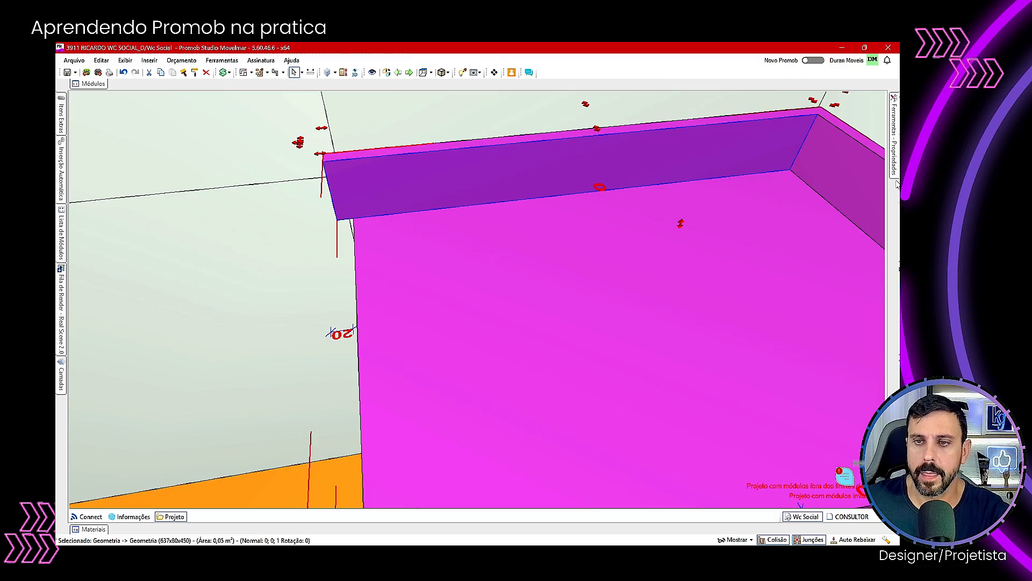
mouse_move(895, 164)
left_click(834, 267)
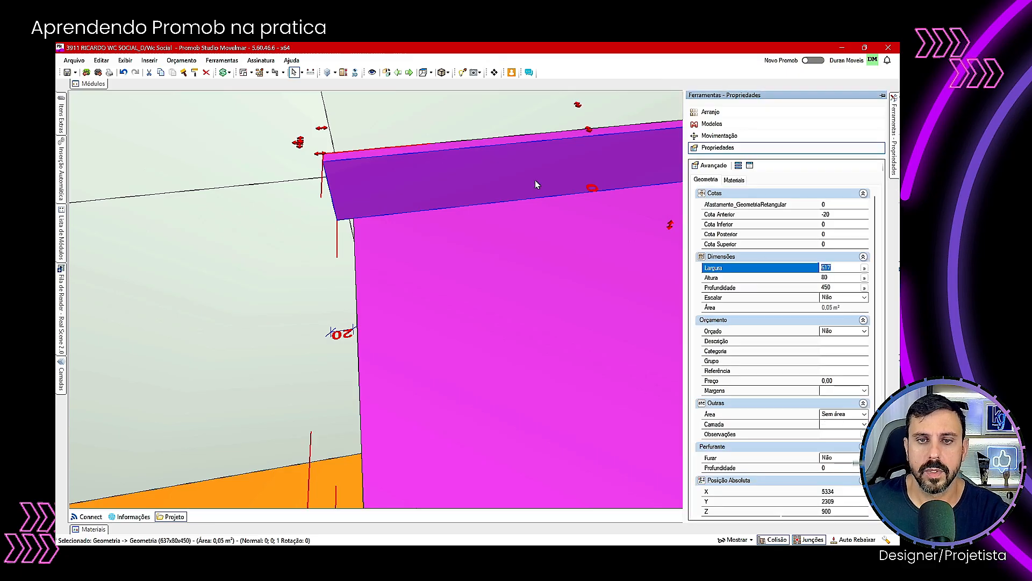
double_click(540, 228)
left_click(236, 298)
key("Right")
key("Right")
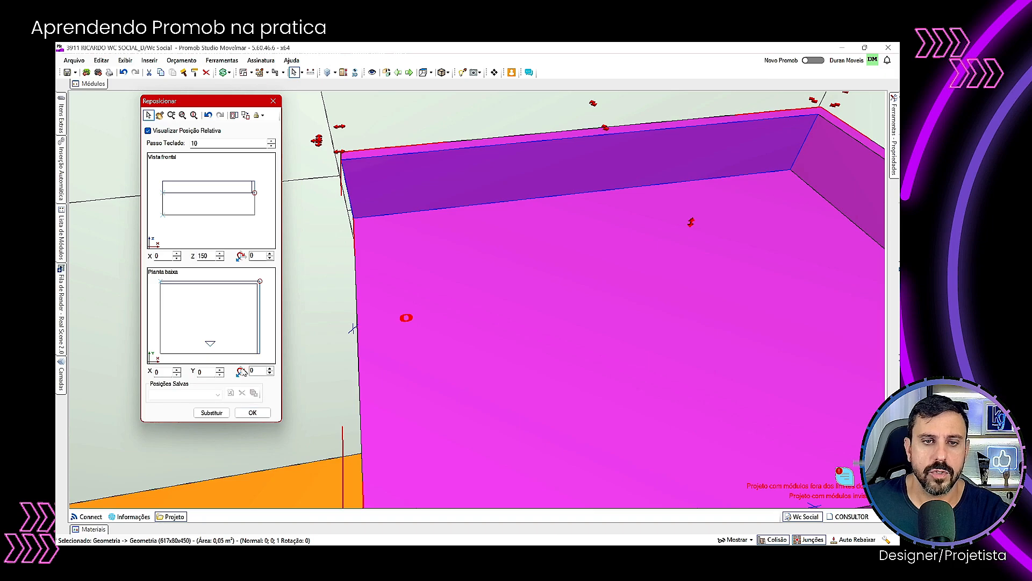
left_click(251, 412)
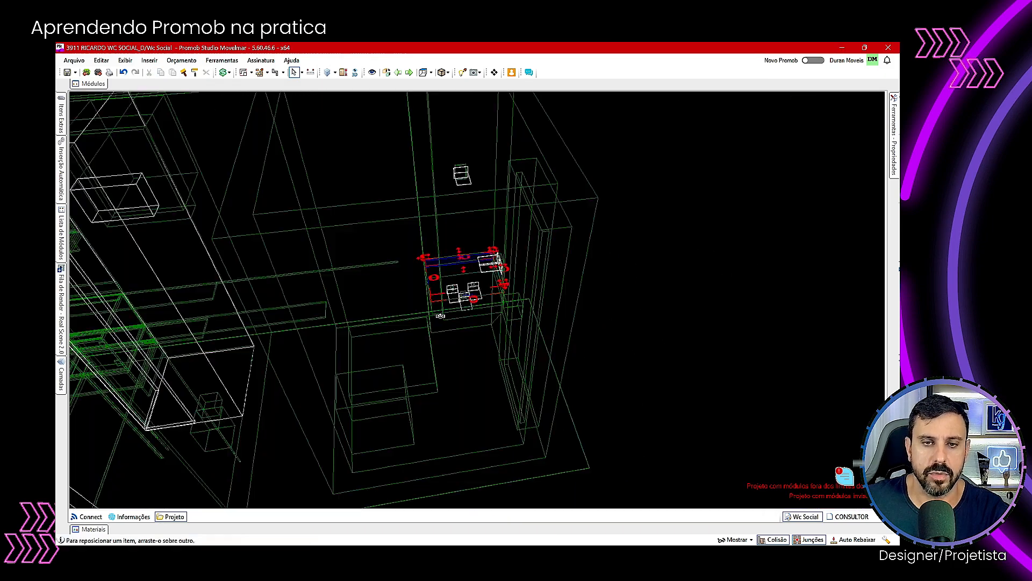
Step: Turn off the display of invisible objects (Objetos Invisíveis) with both bathrooms in view
middle_click_drag(399, 244, 478, 286)
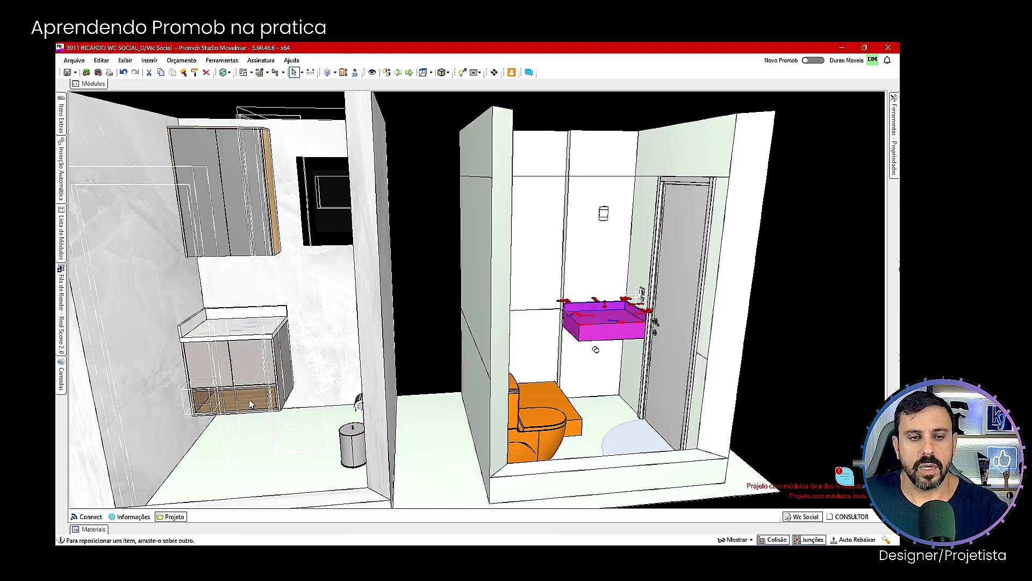
middle_click_drag(248, 399, 228, 377)
left_click(295, 351)
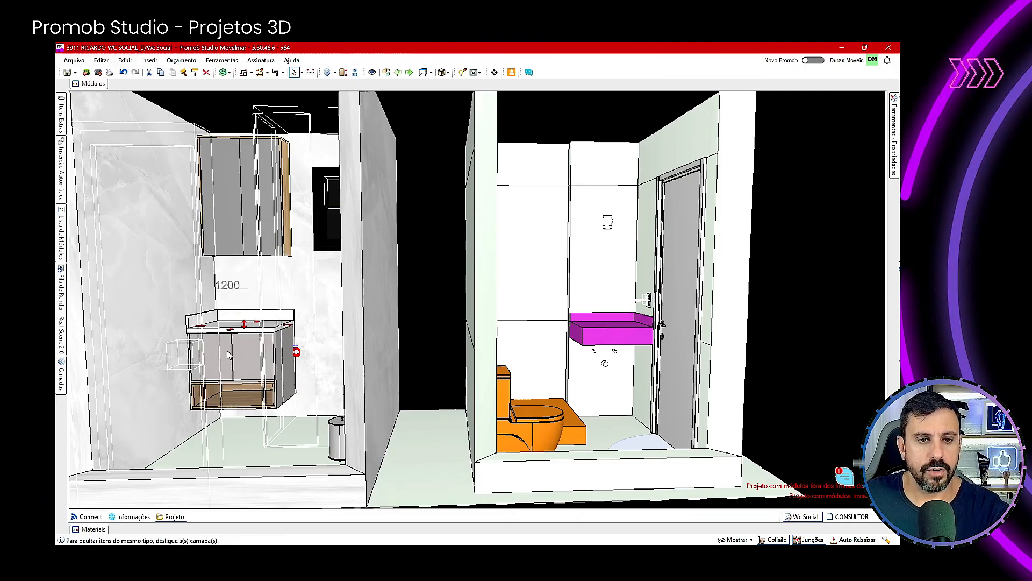
left_click(736, 539)
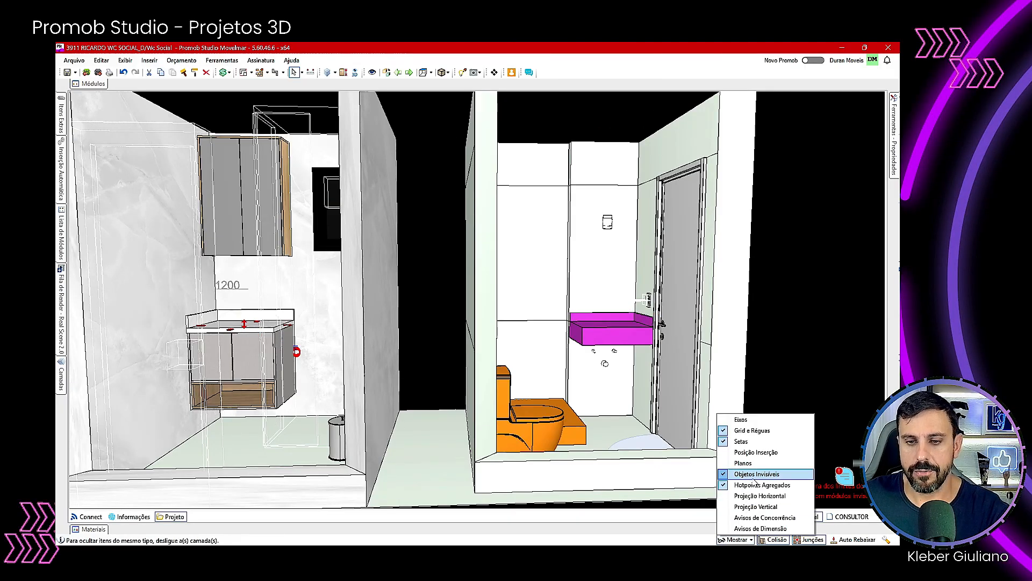
left_click(752, 476)
Step: Move the grey 15 mm side panel from the old bathroom's vanity into the new bathroom, below the magenta countertop
left_click(290, 363)
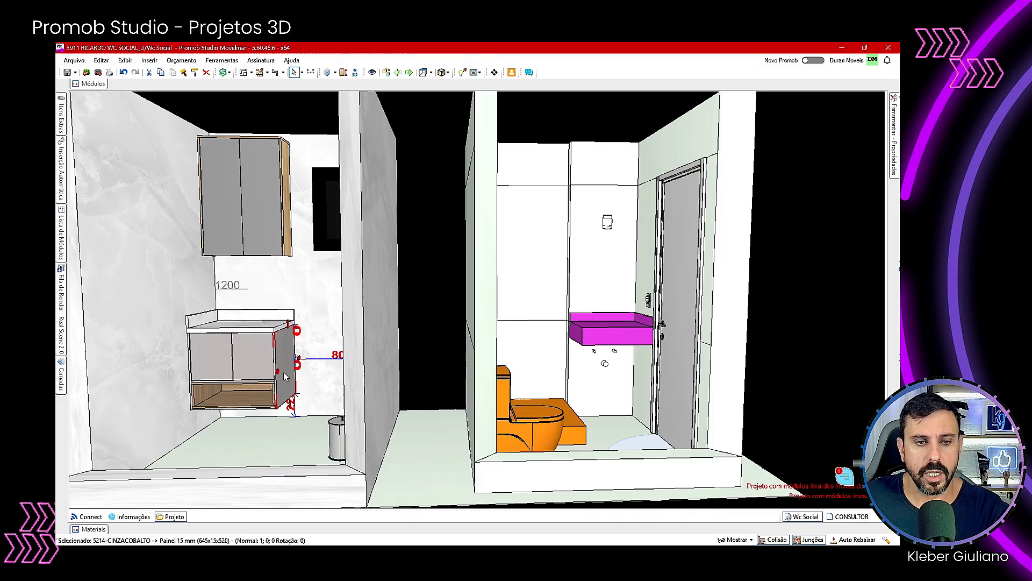
left_click_drag(285, 374, 585, 396)
right_click(584, 397)
middle_click_drag(556, 391, 554, 390)
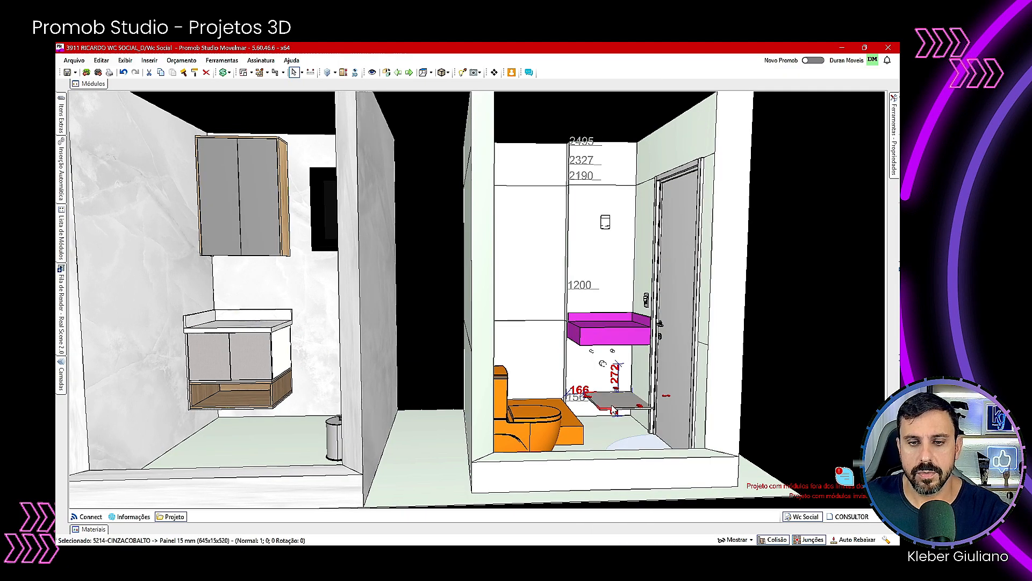
Step: Reposition the grey panel relative to the countertop, rotated 90 degrees to stand upright under its door-side end at X 617, Y -3, Z -647
left_click(595, 338)
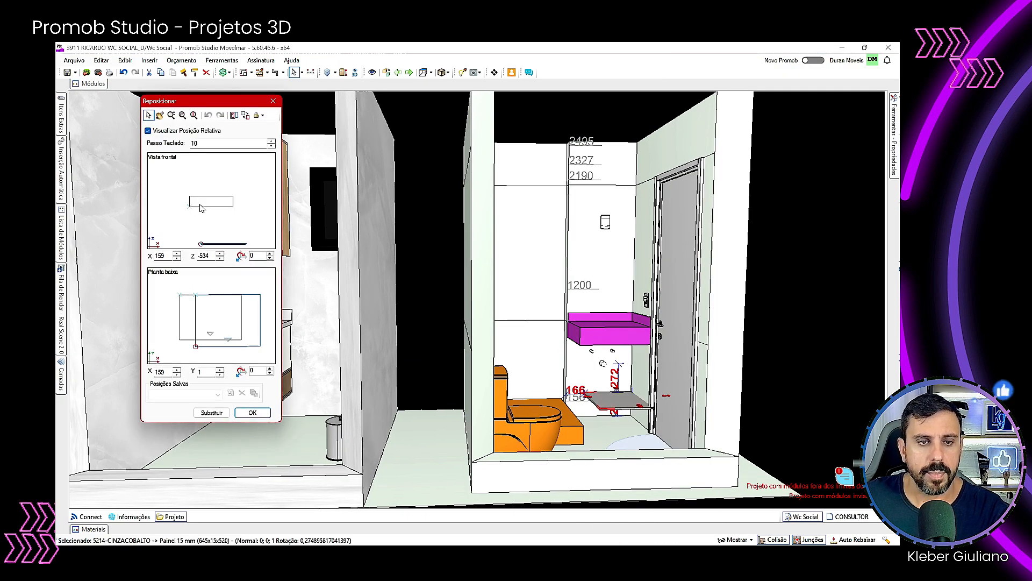
left_click_drag(246, 244, 202, 183)
left_click_drag(201, 231, 227, 233)
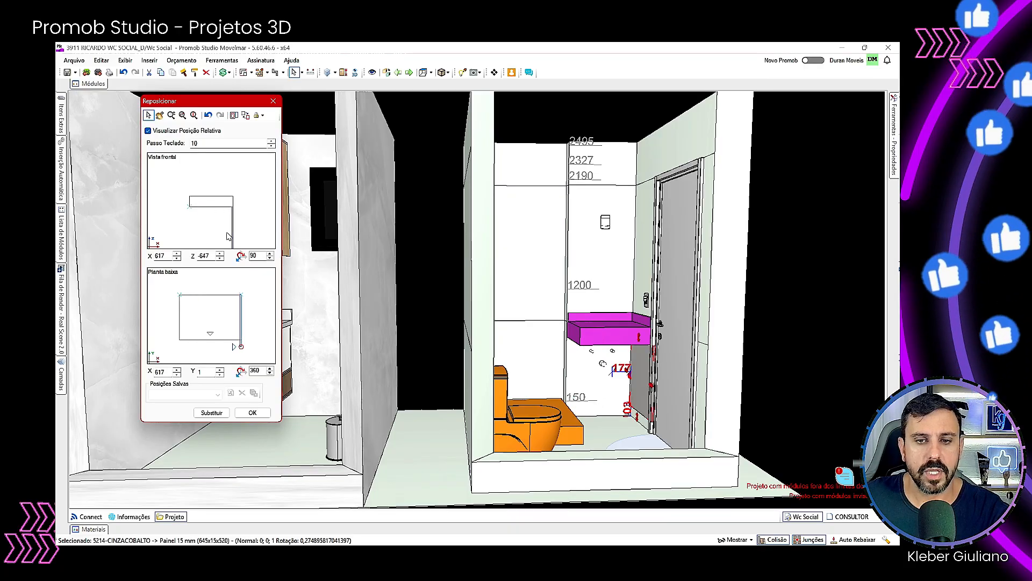
left_click_drag(241, 334, 241, 334)
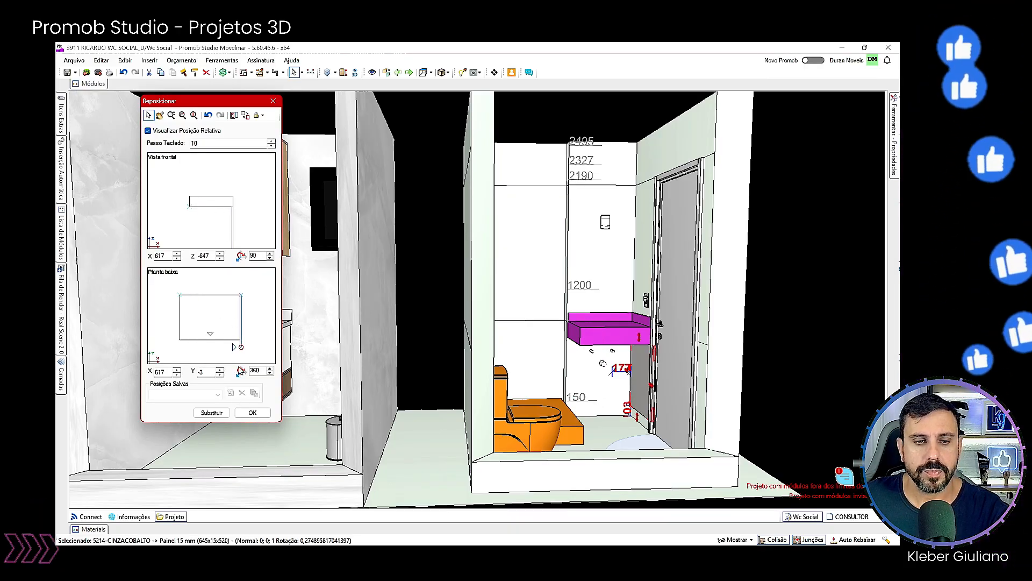
left_click(254, 414)
Step: Set the upright grey panel's depth (Profundidade) to 450 mm
scroll(584, 383, "up", 5)
middle_click_drag(749, 373, 665, 336)
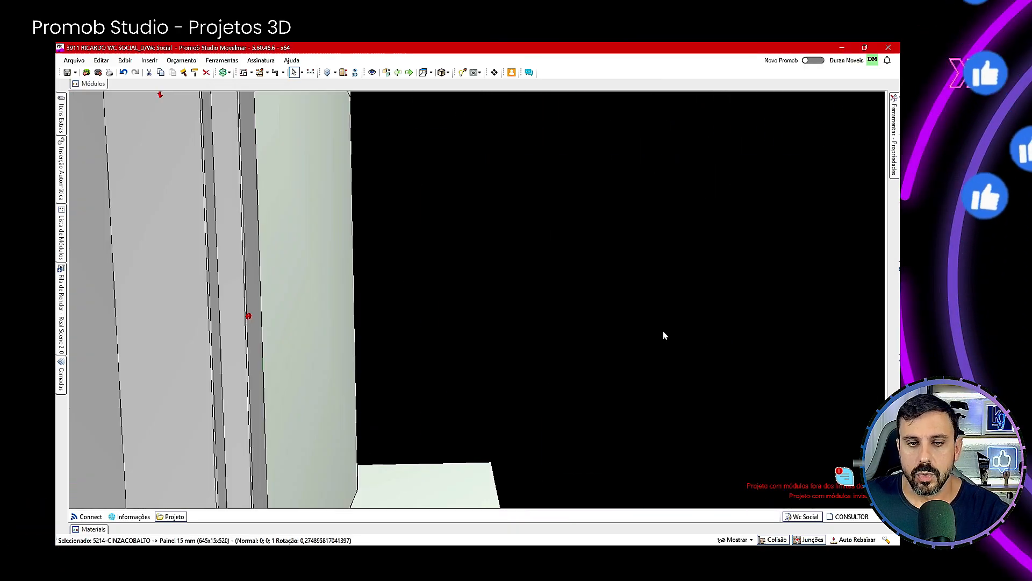
scroll(320, 323, "down", 3)
middle_click_drag(320, 323, 373, 263)
scroll(373, 263, "down", 5)
middle_click_drag(613, 343, 517, 383)
scroll(517, 383, "up", 4)
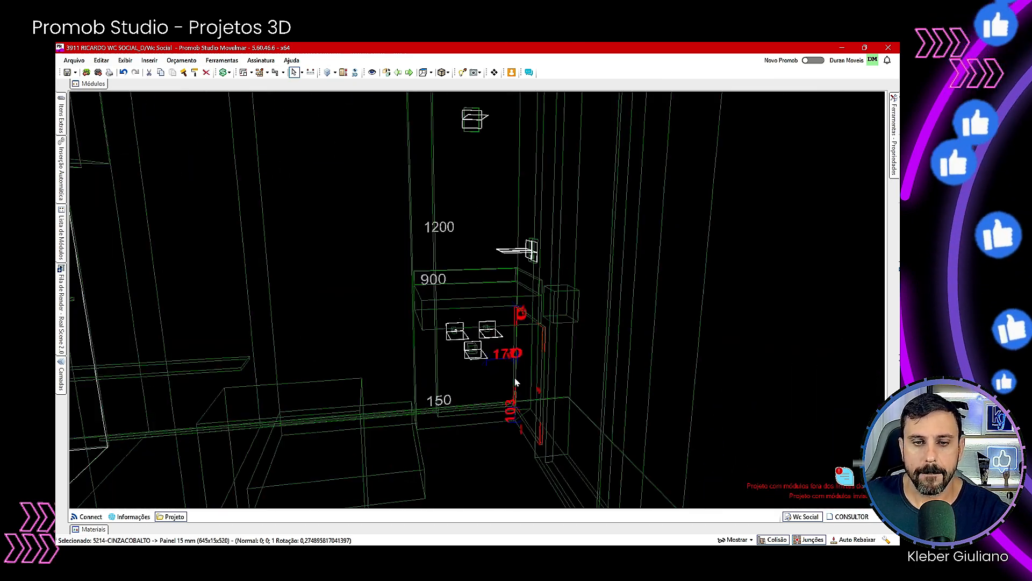
scroll(514, 381, "up", 5)
mouse_move(893, 138)
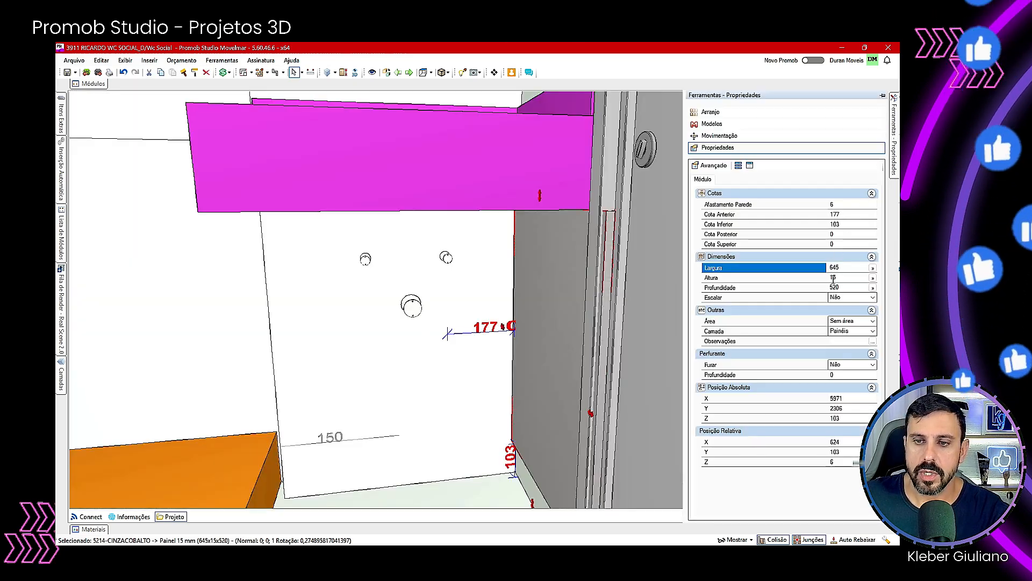
left_click_drag(848, 288, 617, 294)
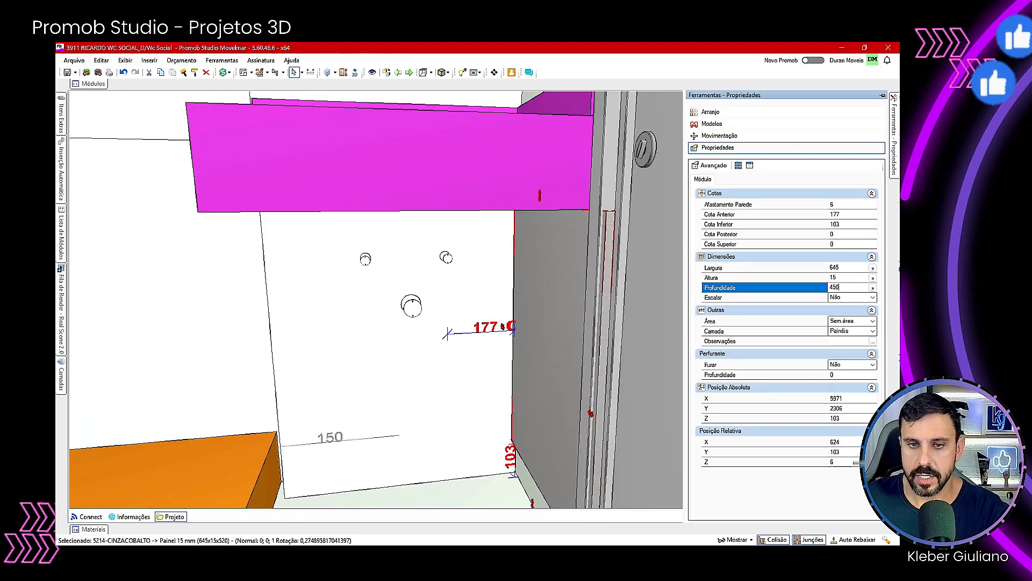
type("450")
key("Return")
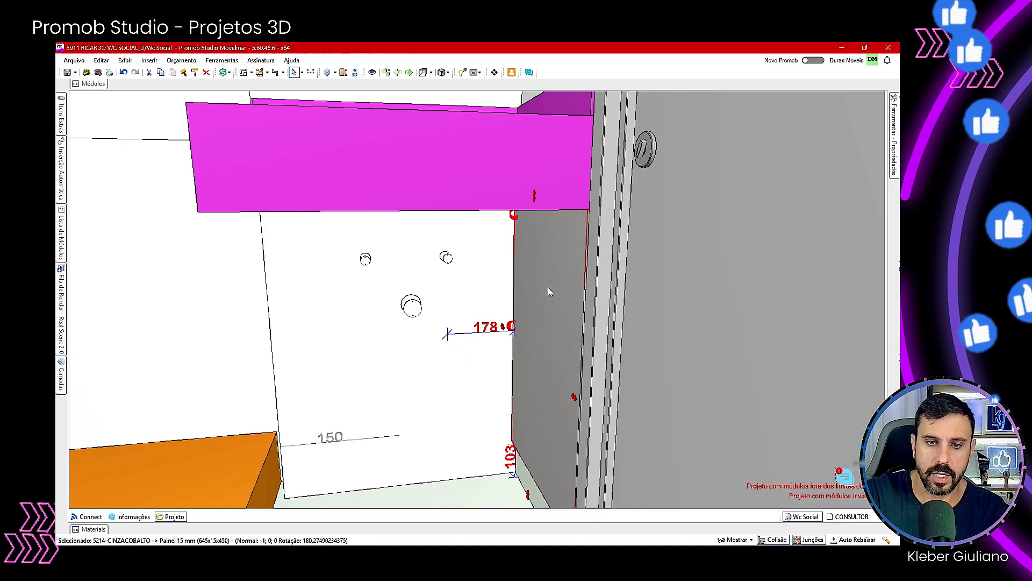
Step: Shorten the upright door-side panel by 40 mm, entering its width (Largura) as 638-40
middle_click_drag(548, 288, 588, 374)
mouse_move(897, 124)
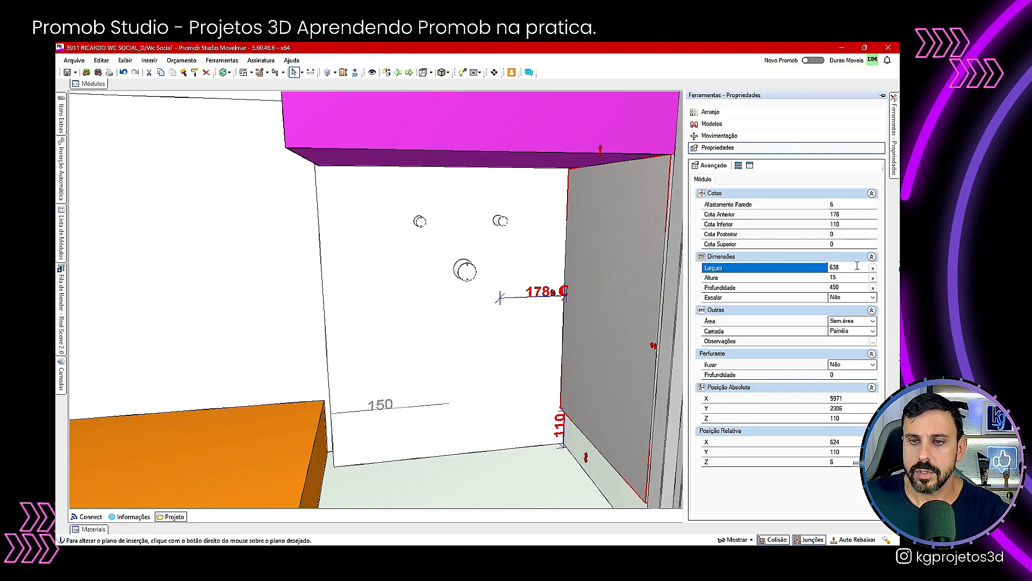
left_click(853, 266)
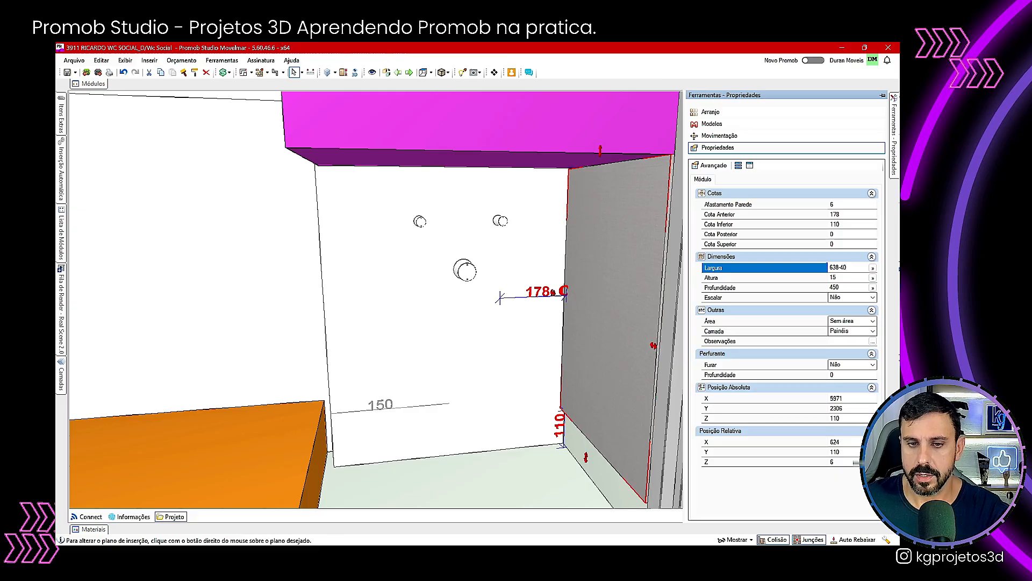
left_click(625, 272)
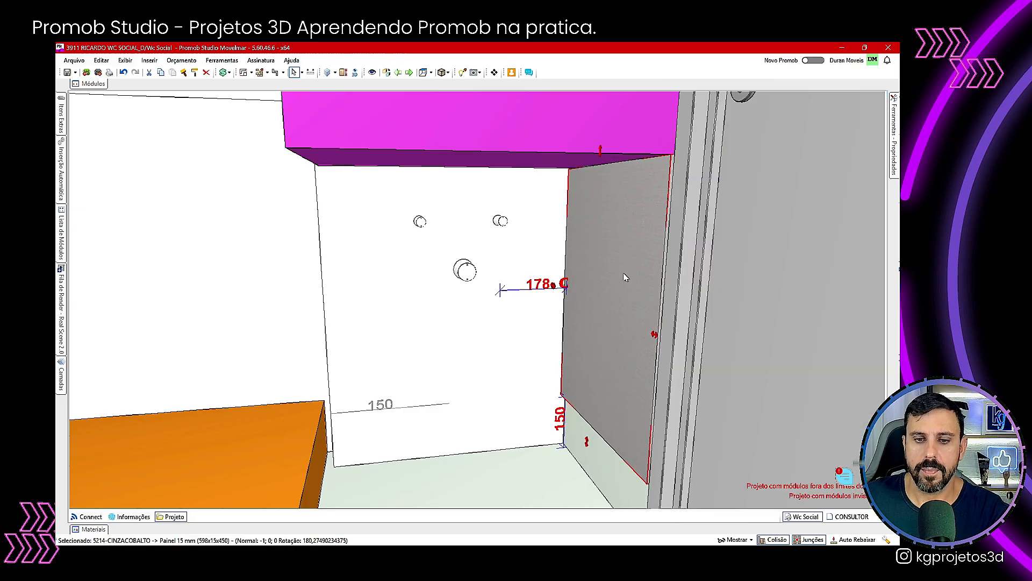
Step: Duplicate the door-side panel and reposition the copy beneath the countertop's opposite end at X 15, Y -3, Z -600
key("ctrl+d")
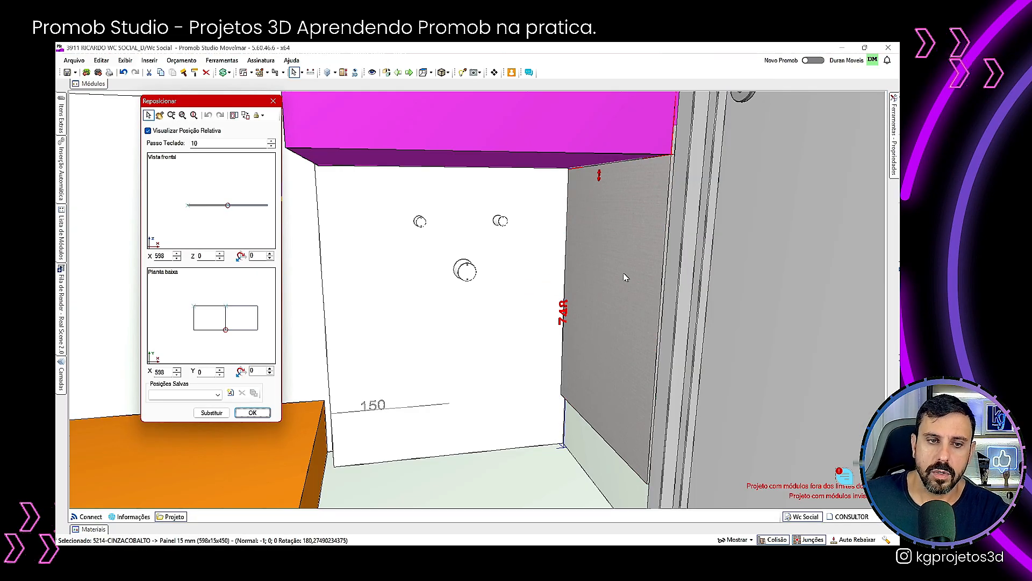
left_click(210, 182)
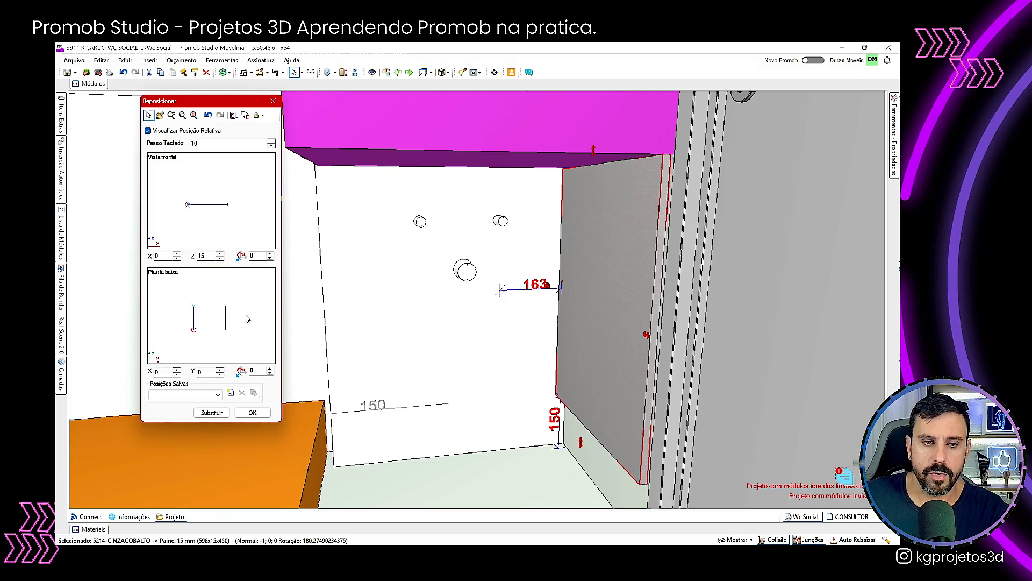
left_click(251, 415)
left_click(602, 274)
key("ctrl+r")
left_click(565, 140)
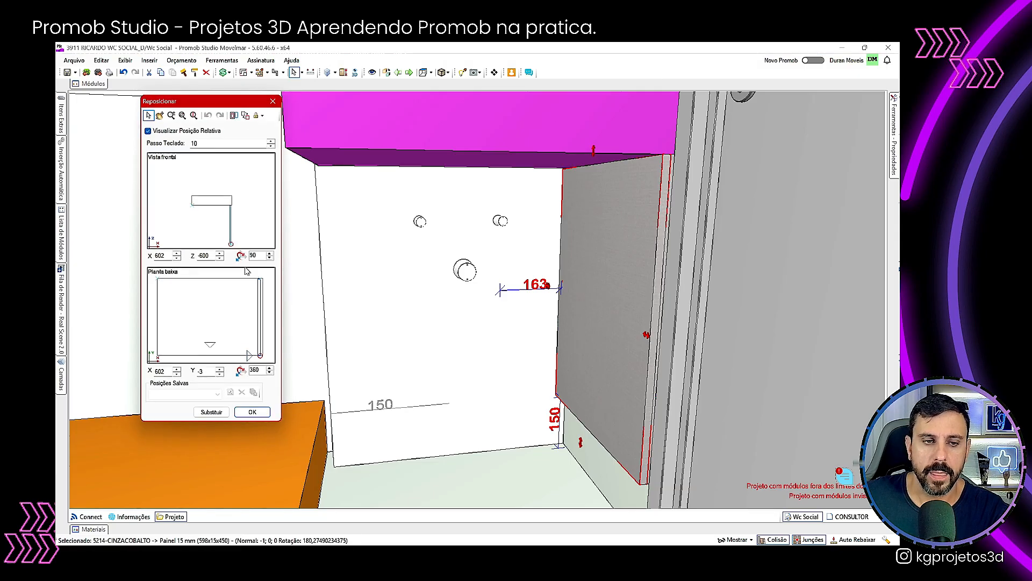
left_click(182, 296)
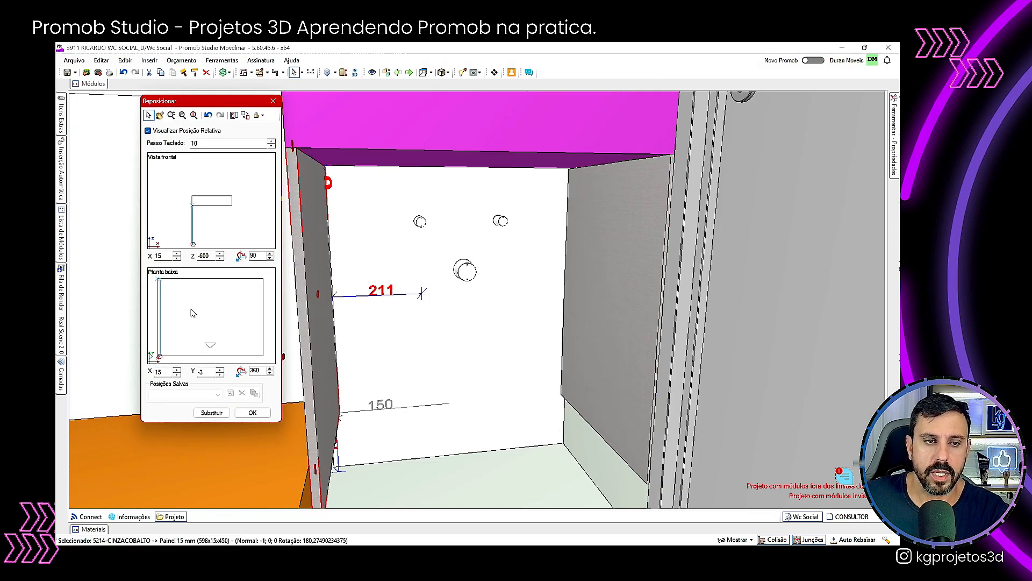
left_click(253, 412)
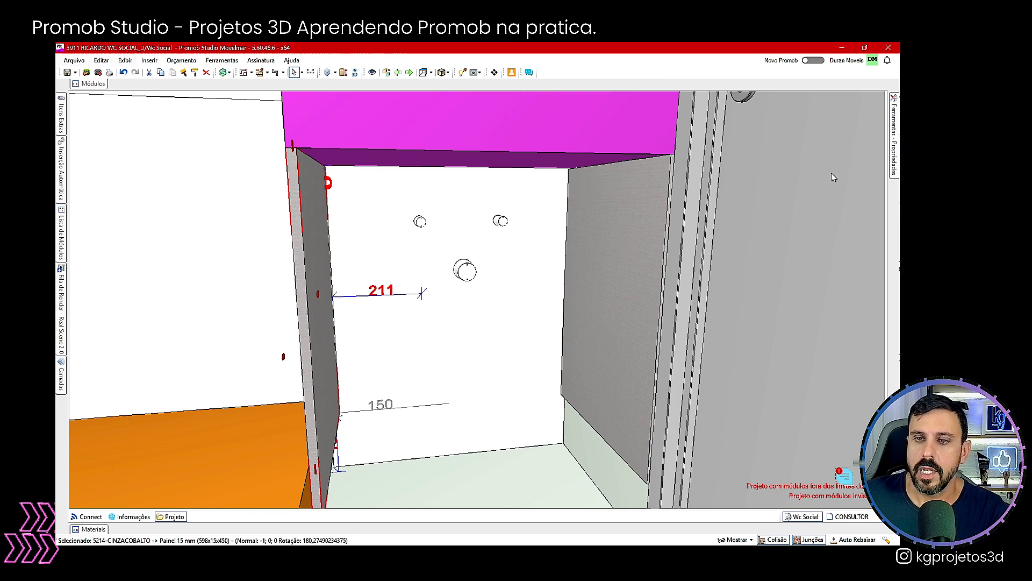
Step: Set the copied side panel's front offset (Cota Anterior) to 50 mm
left_click(895, 149)
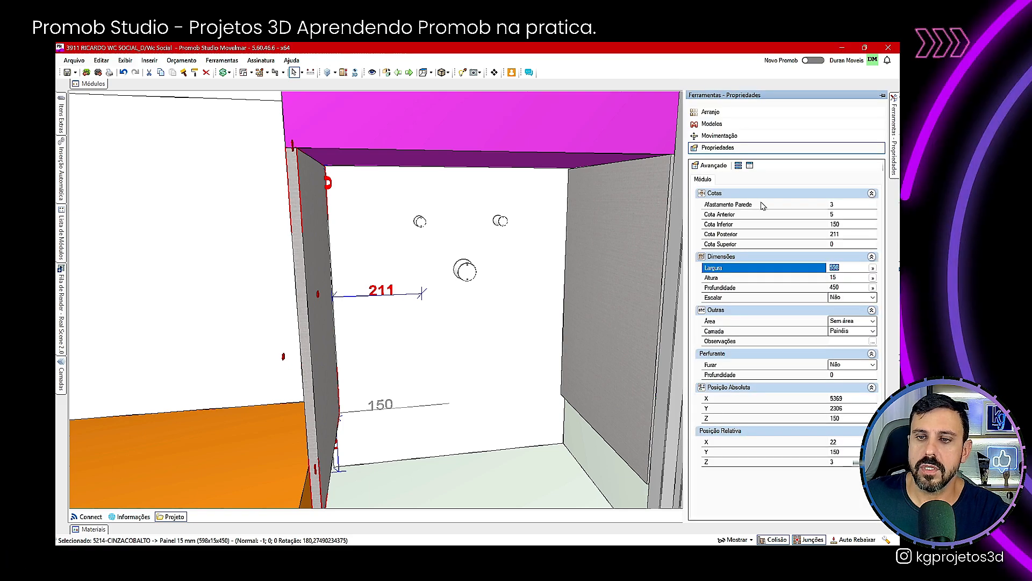
middle_click_drag(360, 263, 362, 263)
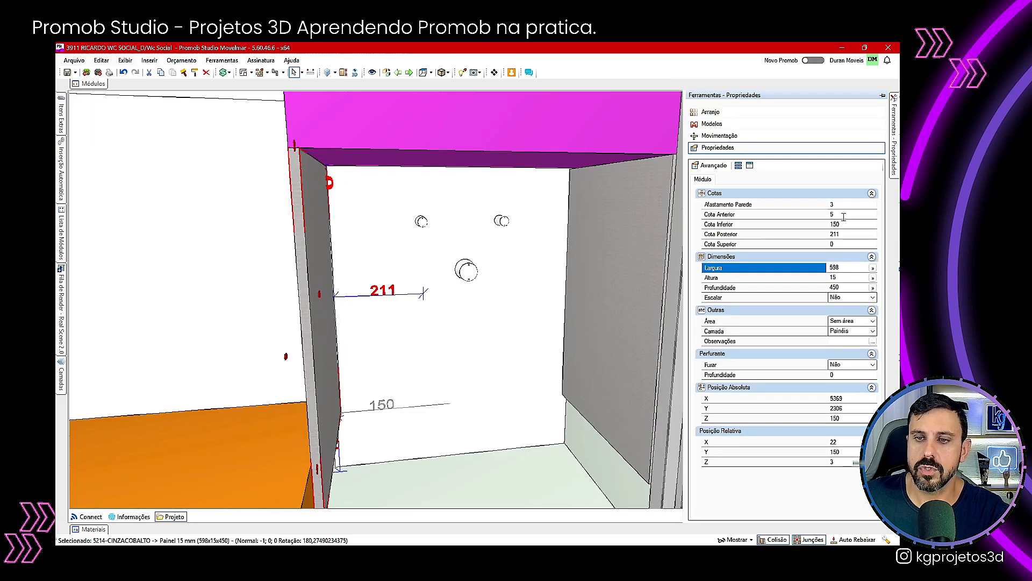
left_click(844, 217)
type("0")
key("Return")
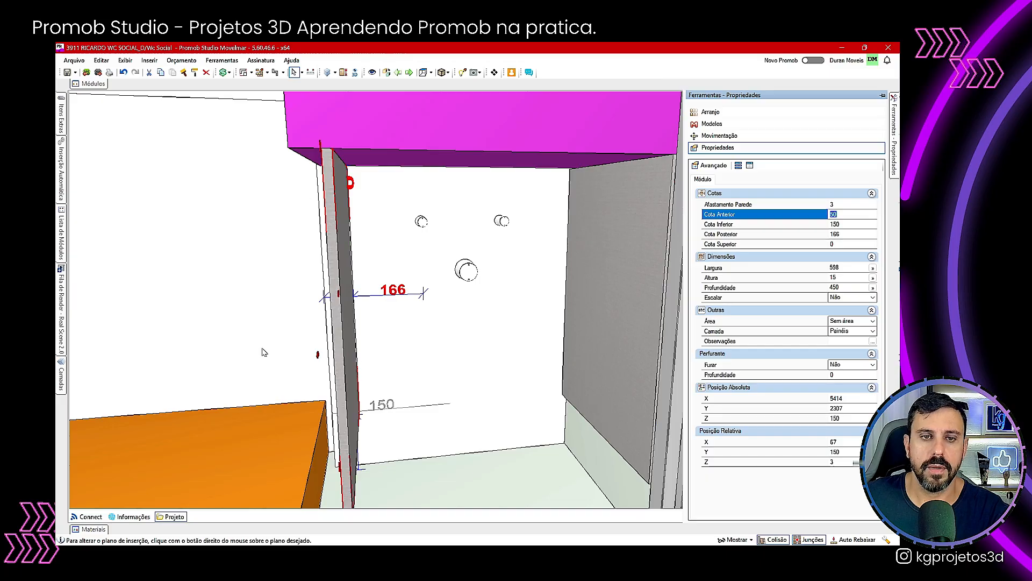
Step: Shorten the magenta countertop block at its toilet-side end to a width of 580 mm
scroll(263, 349, "down", 3)
mouse_move(264, 352)
middle_mouse_down()
mouse_move(338, 392)
mouse_move(414, 318)
middle_mouse_up()
scroll(312, 364, "up", 3)
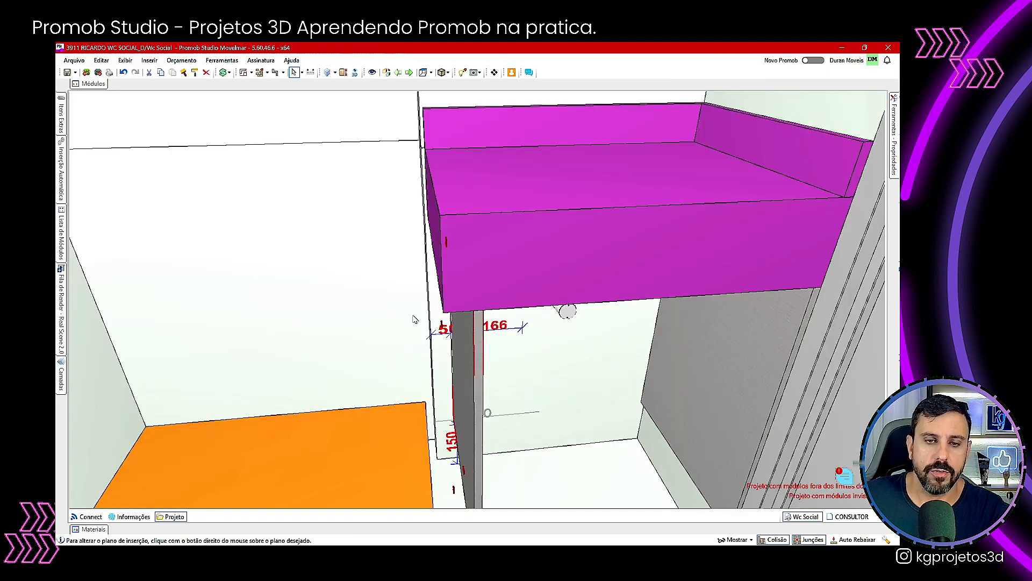
left_click(462, 269)
left_click_drag(418, 198, 438, 203)
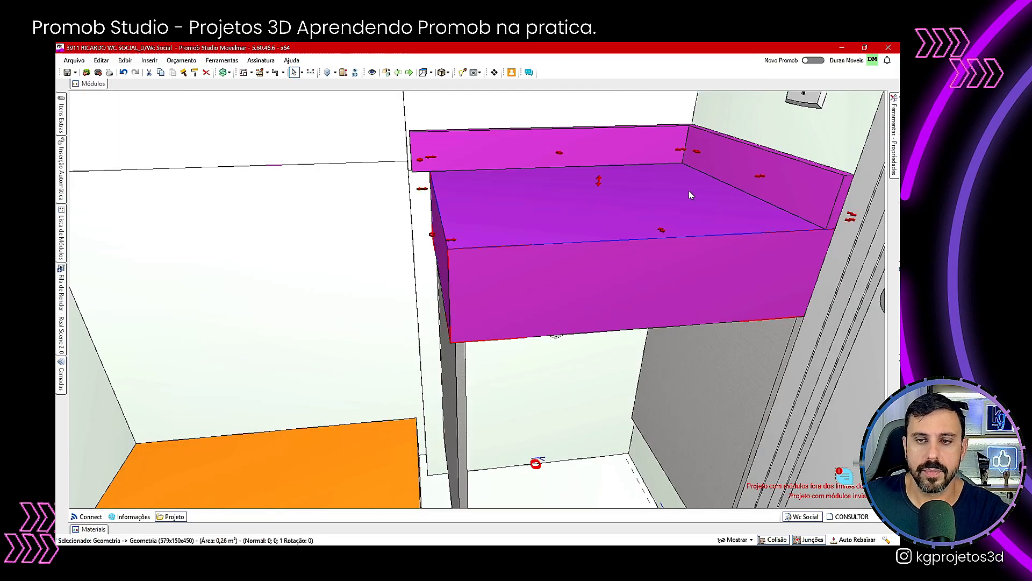
left_click(895, 137)
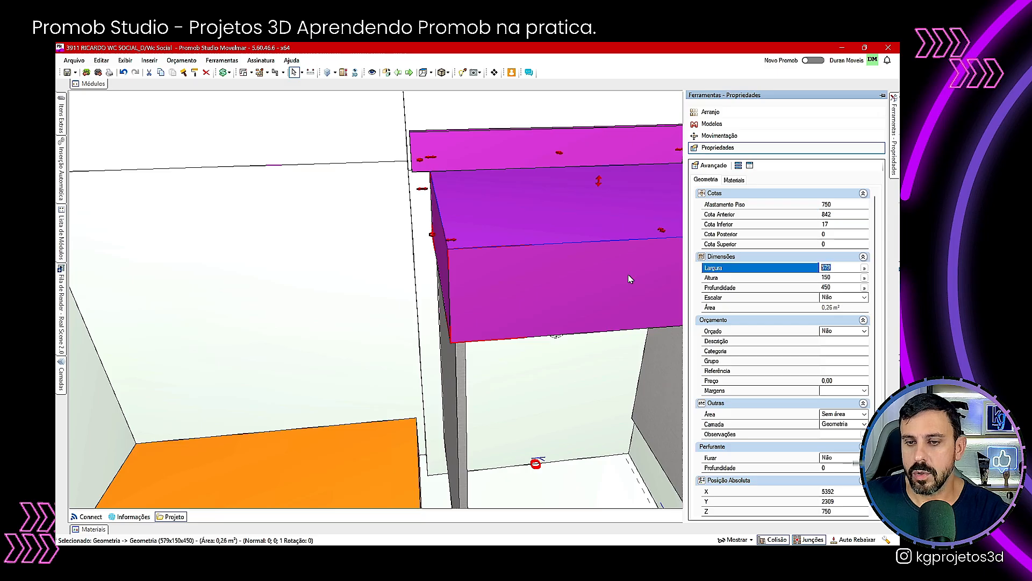
Step: Set the rear backsplash's width to 580 mm and reposition it flush with the countertop's end at X 0, Y 0, Z 150
left_click(517, 154)
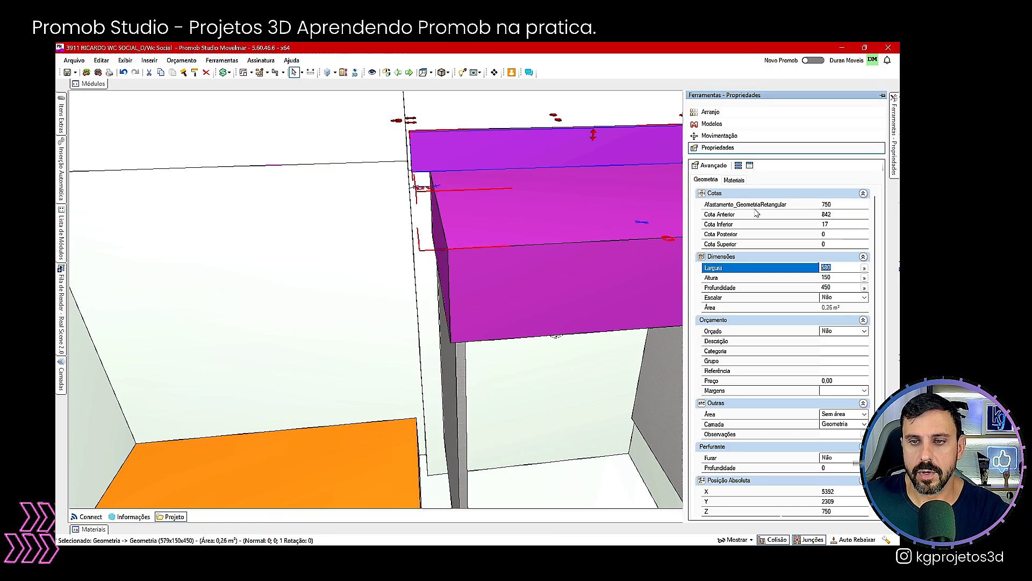
left_click_drag(839, 268, 724, 278)
type("580")
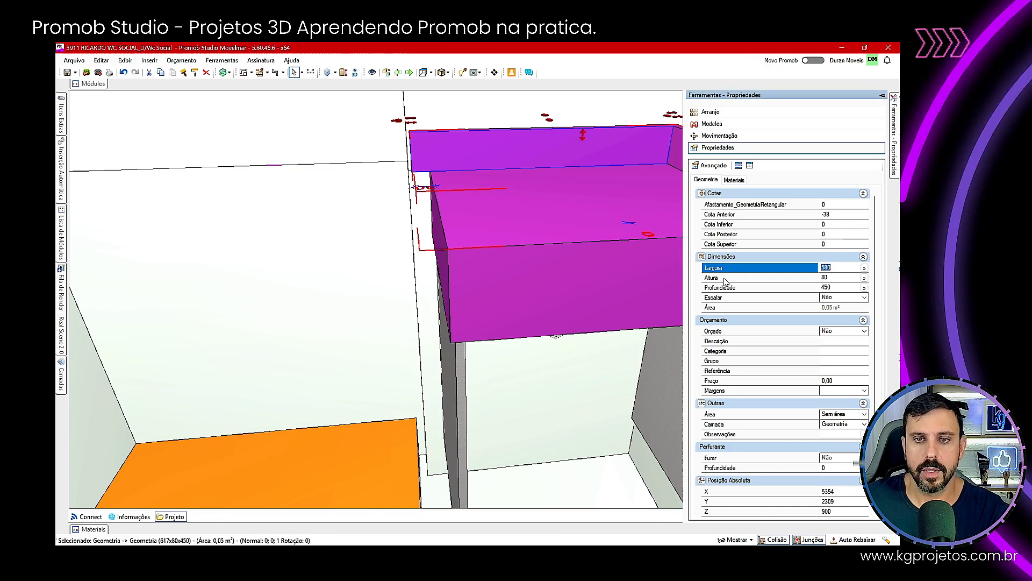
key("Return")
double_click(554, 137)
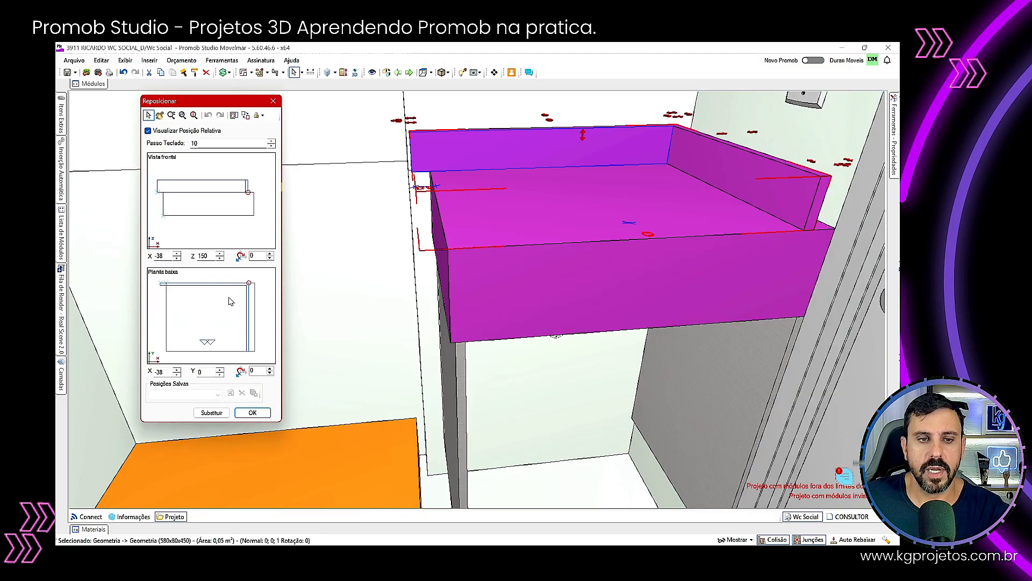
left_click_drag(208, 295, 213, 296)
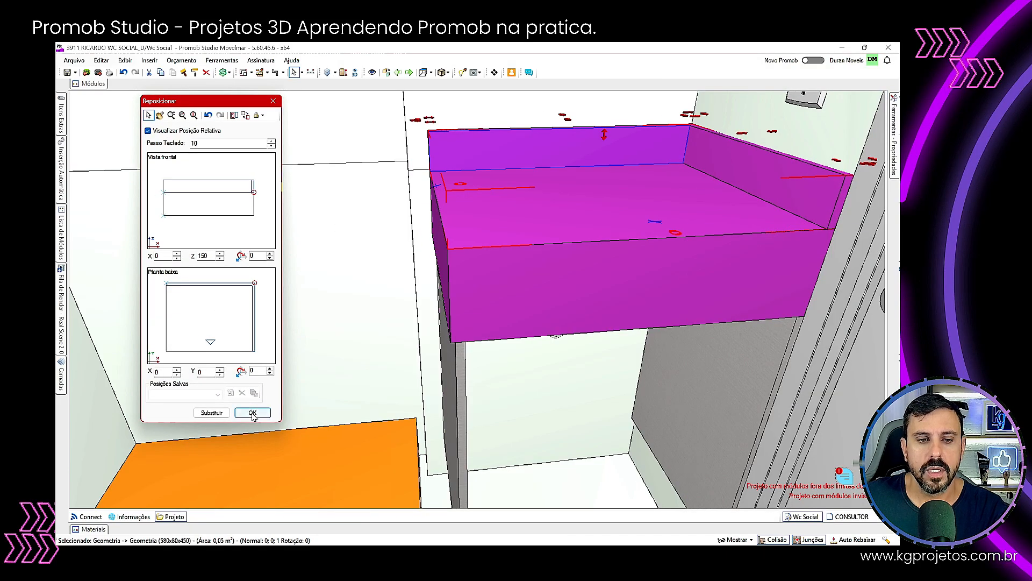
Step: Set the door-side panel's rear offset (Cota Posterior) to 40 mm
scroll(438, 229, "down", 4)
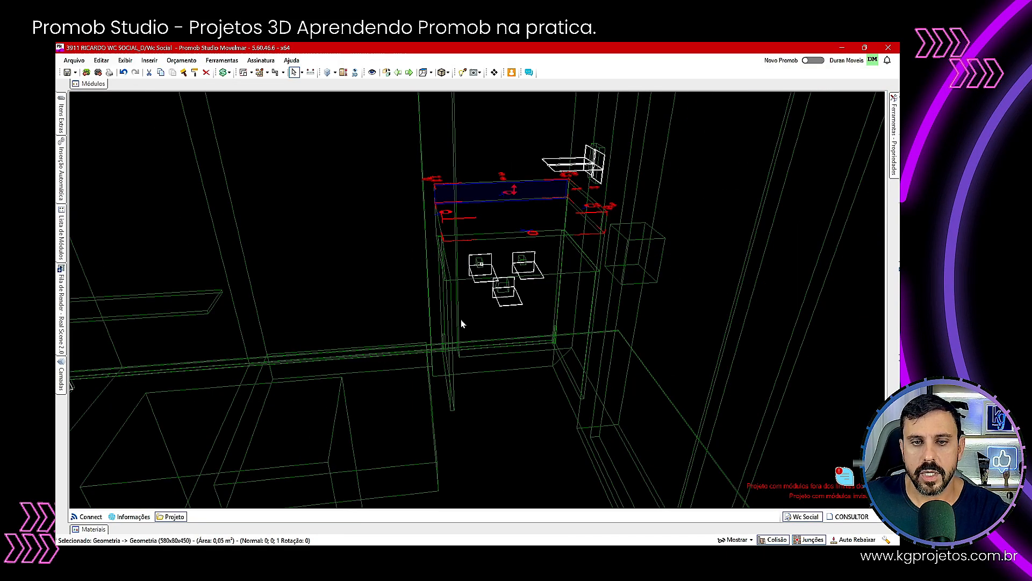
middle_click_drag(540, 364, 563, 307)
left_click(563, 307)
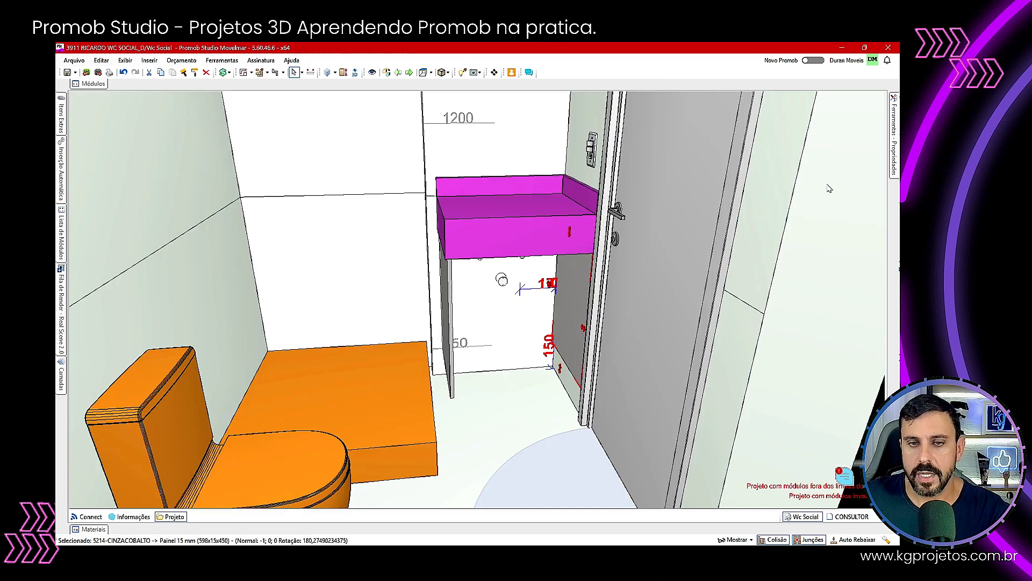
mouse_move(894, 153)
left_click(763, 235)
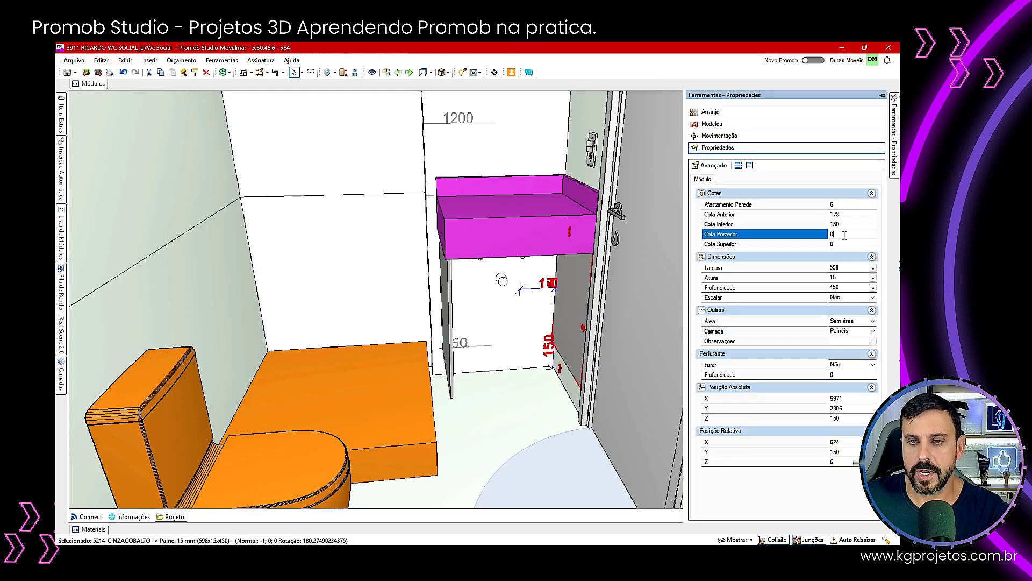
type("40")
key("Return")
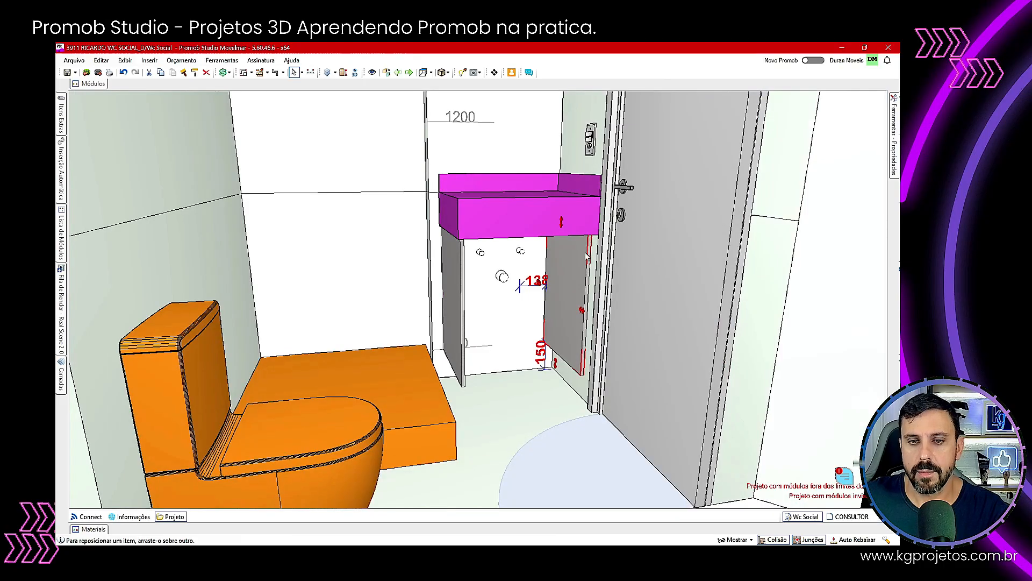
Step: Reduce the door-side panel's depth to 80 mm, leaving it as a strip near the countertop's front edge
left_click(578, 357)
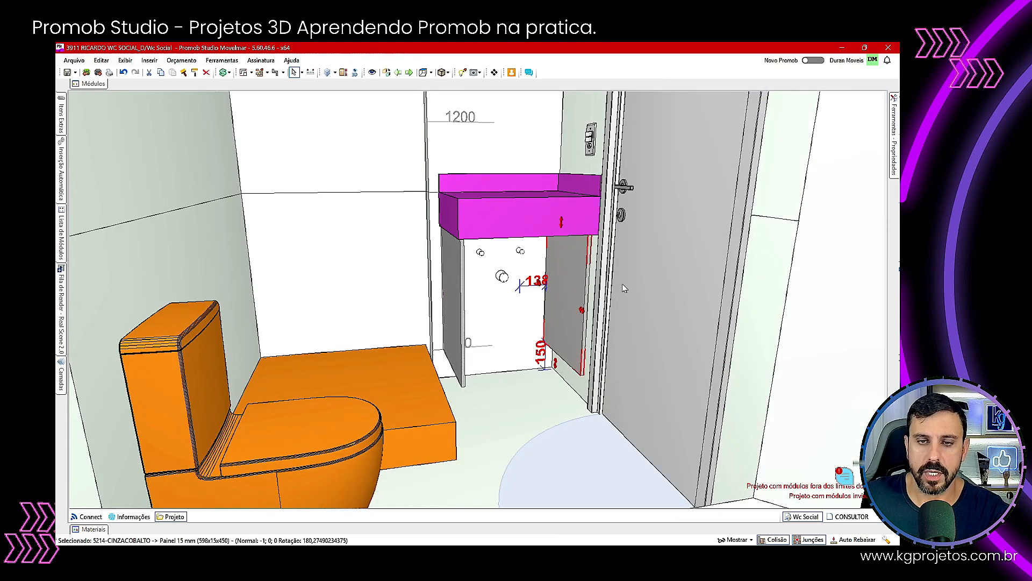
left_click(893, 166)
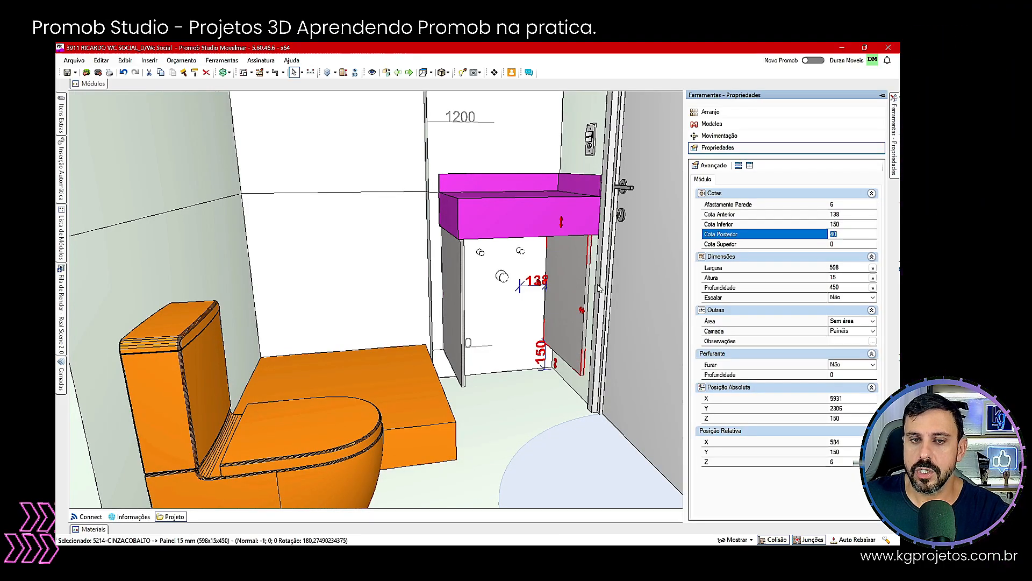
middle_click_drag(551, 249, 129, 348)
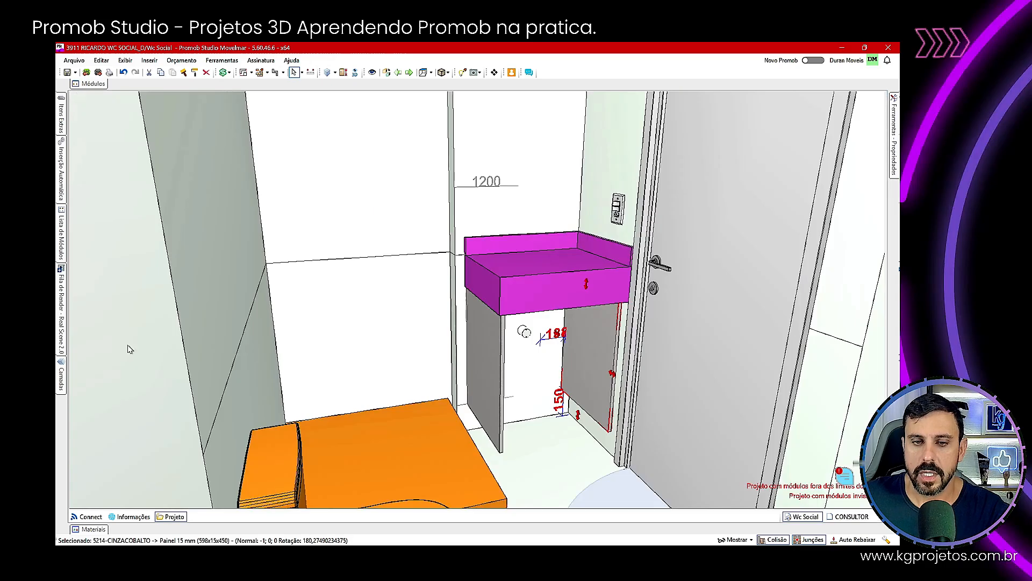
scroll(569, 337, "up", 3)
left_click_drag(567, 337, 652, 371)
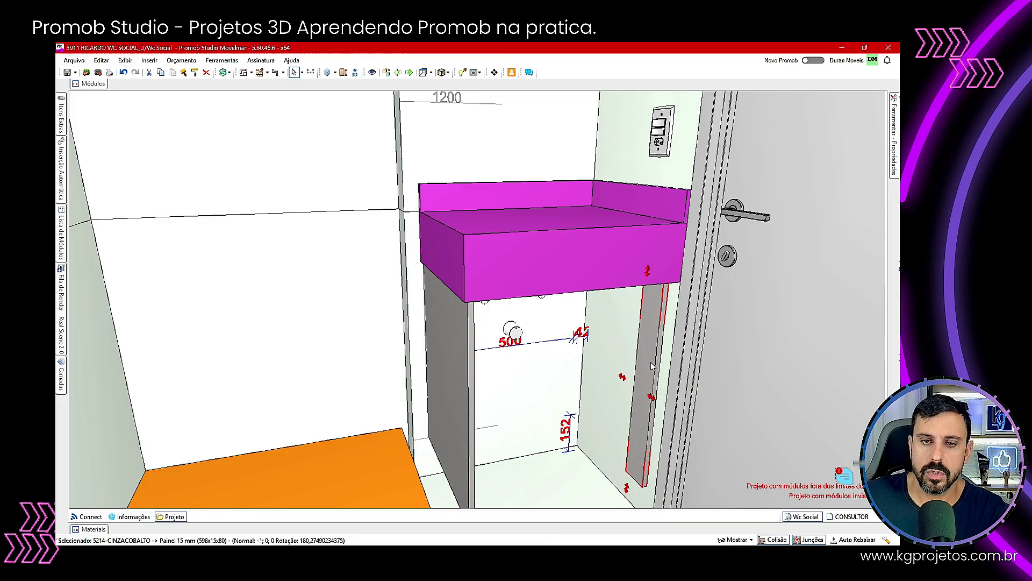
Step: Duplicate the 80 mm strip and place the copy at a right angle to it, with Visualizar Posição Relativa turned off
middle_click_drag(653, 366, 591, 349)
key("ctrl+d")
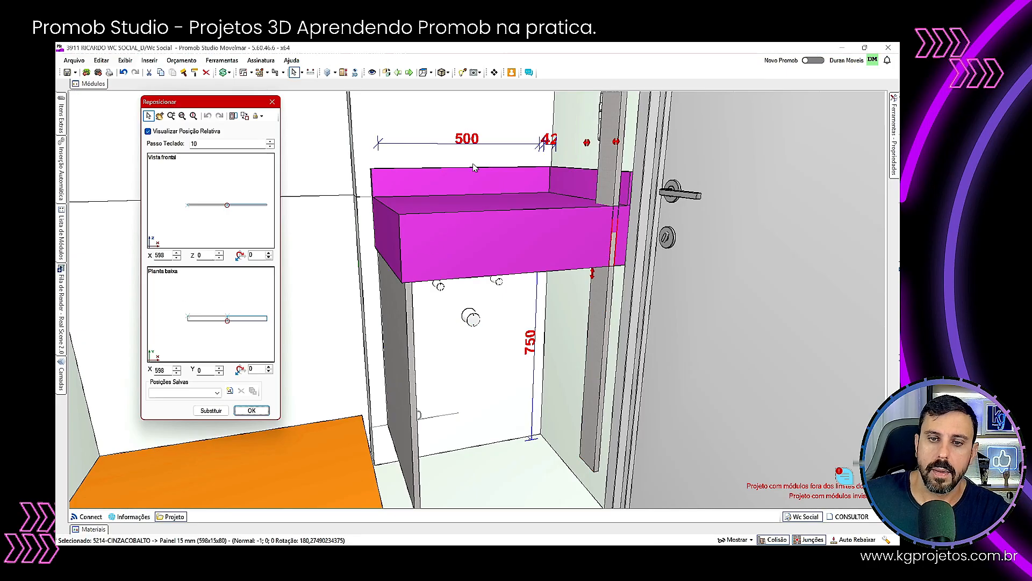
left_click(173, 132)
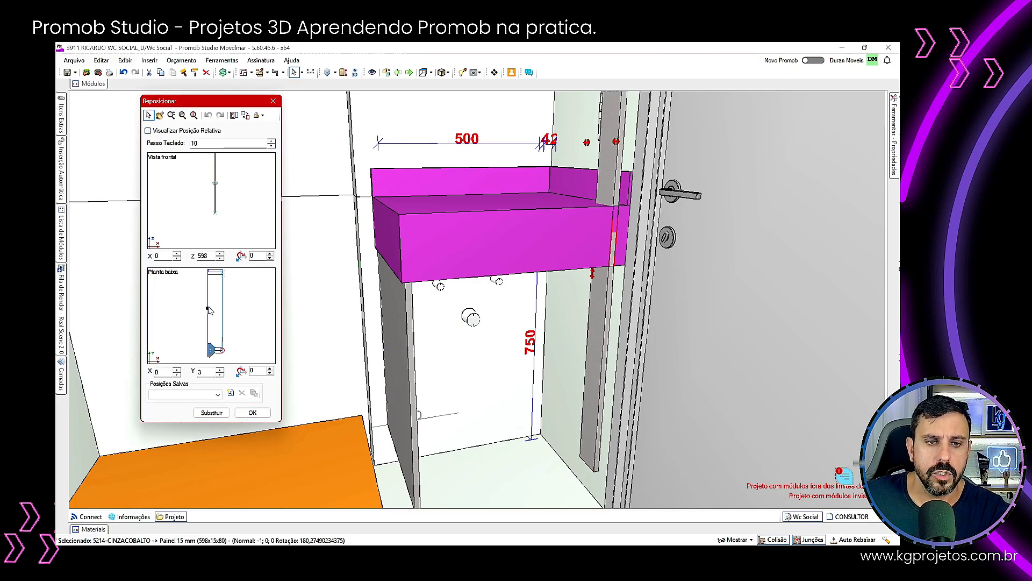
double_click(229, 203)
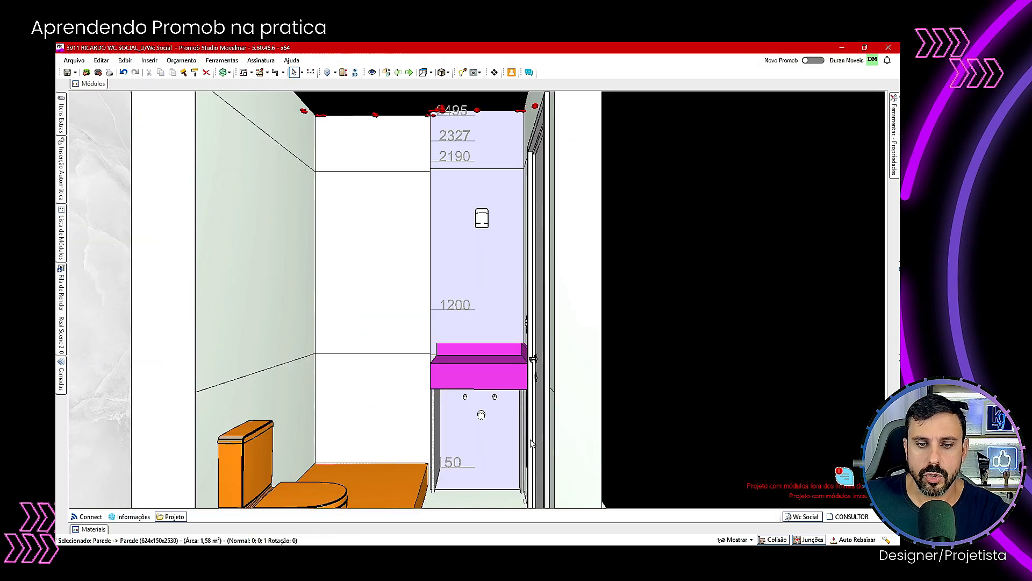
Step: Hide the door beside the vanity and set the gap of the front-facing 80 mm strip to 0
left_click(535, 438)
key("ctrl+i")
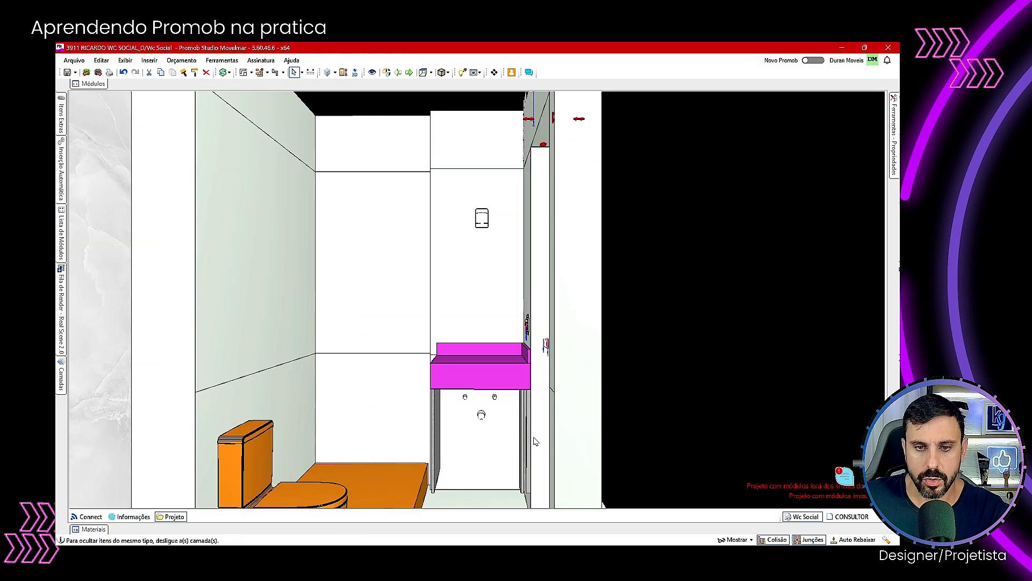
scroll(525, 441, "up", 4)
left_click(532, 397)
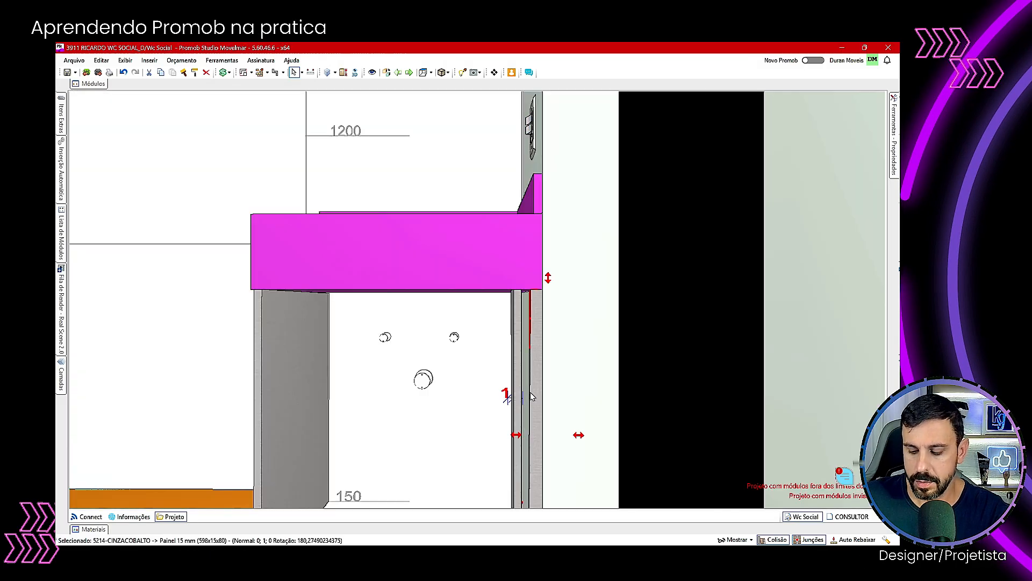
type("0")
key("Return")
middle_click_drag(531, 394, 544, 451)
Step: Check the placement of the door-side strip and of the opposite side panel in the repositioning views
double_click(525, 254)
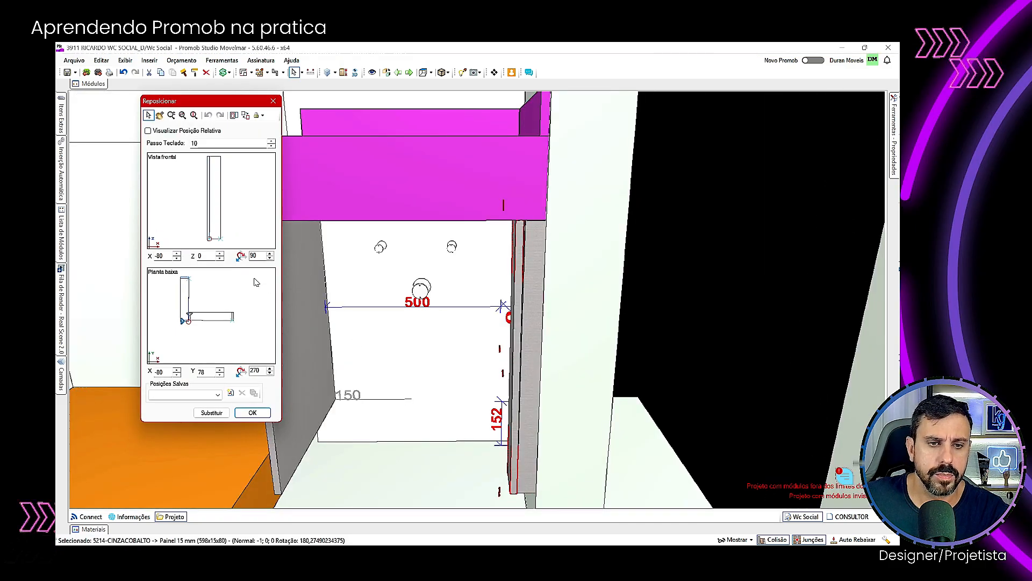
left_click(252, 412)
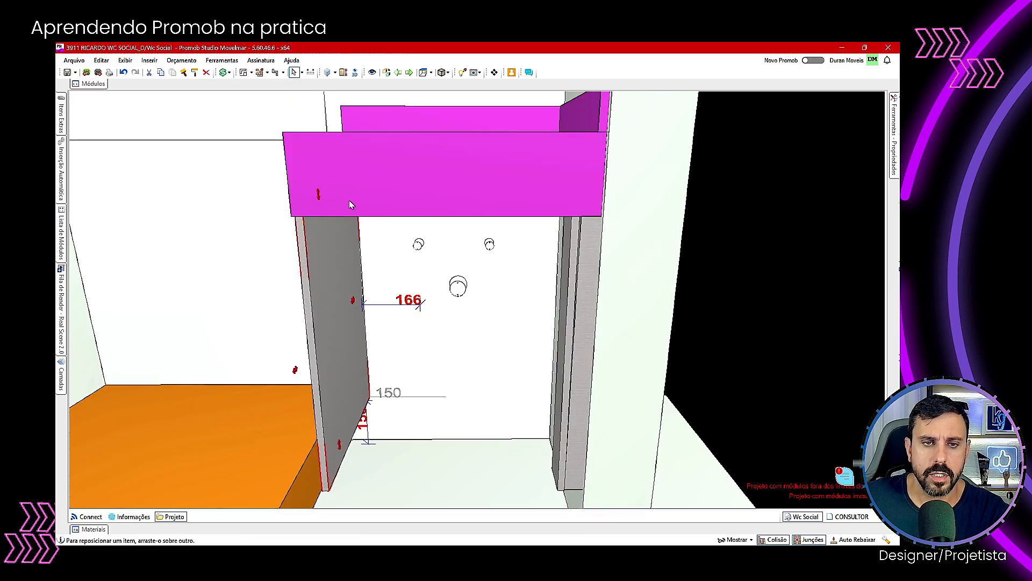
left_click_drag(349, 201, 351, 201)
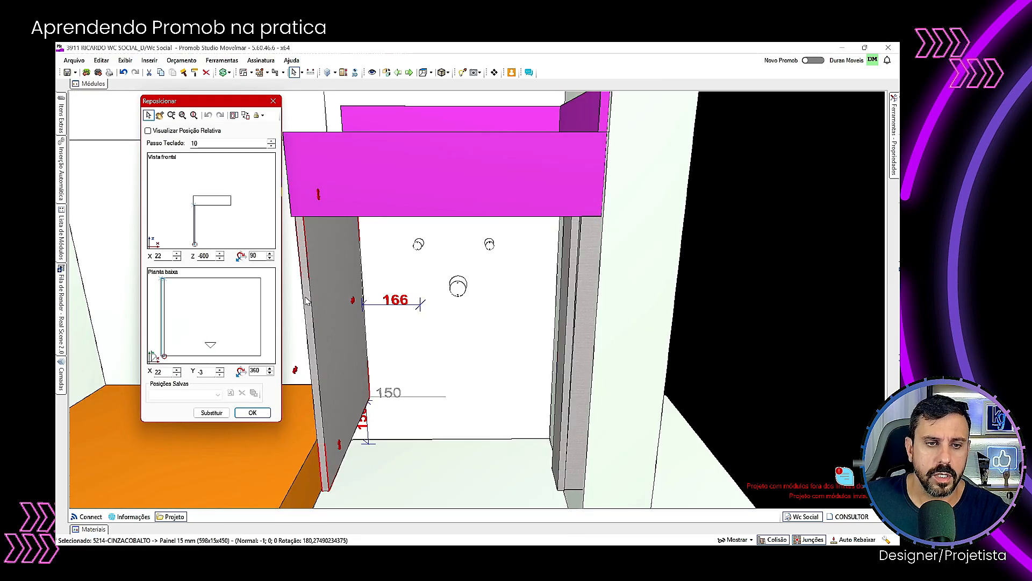
left_click(250, 415)
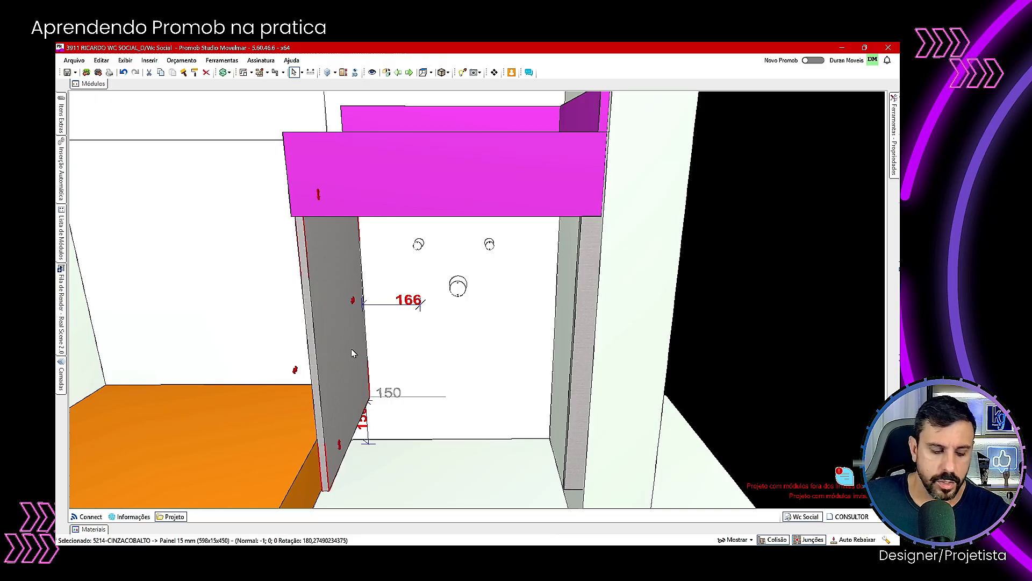
Step: Check the position and rotation of the side panel opposite the door, relative to the countertop, in the repositioning views
left_click_drag(352, 352, 353, 352)
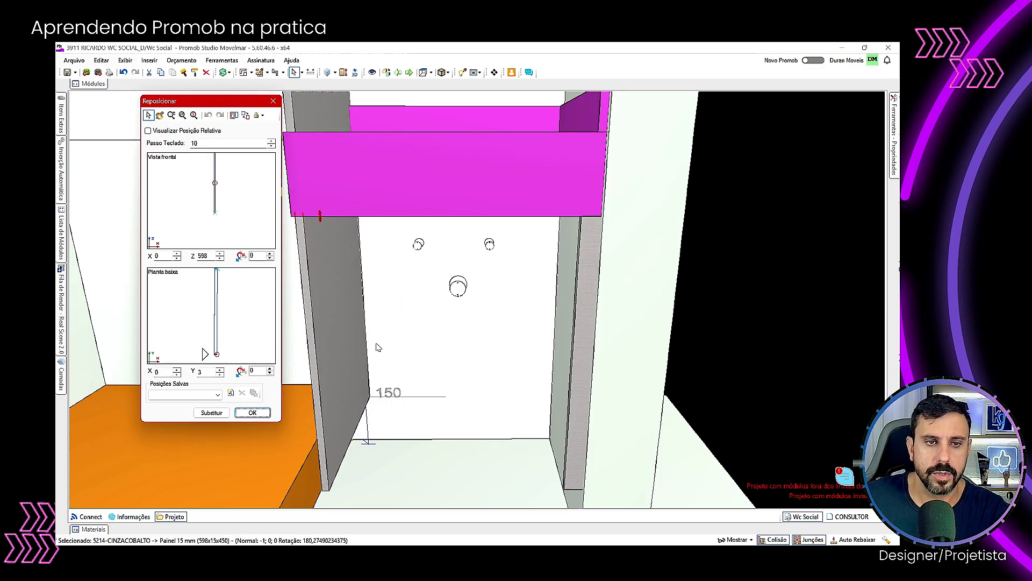
left_click(260, 416)
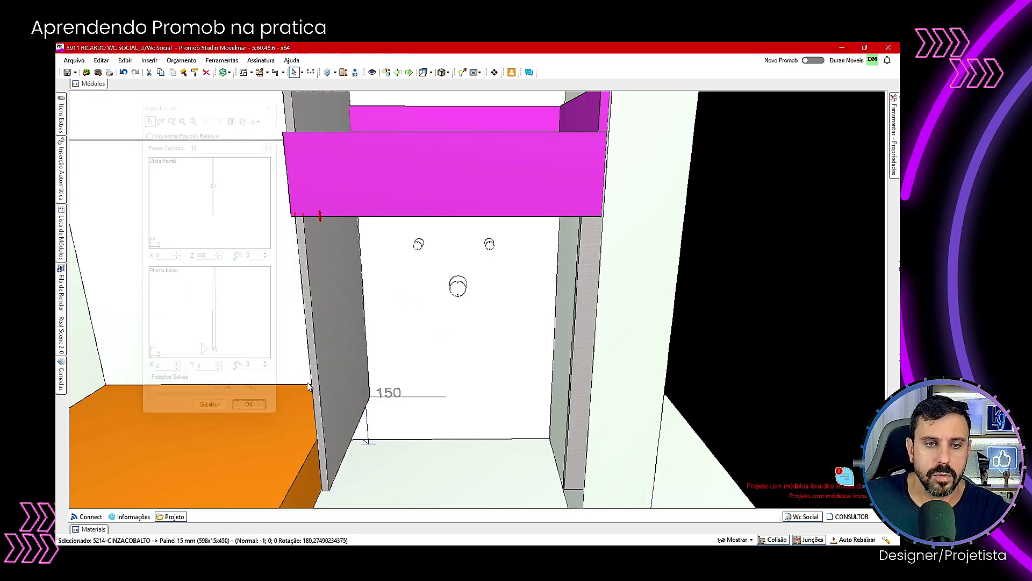
left_click_drag(353, 341, 353, 206)
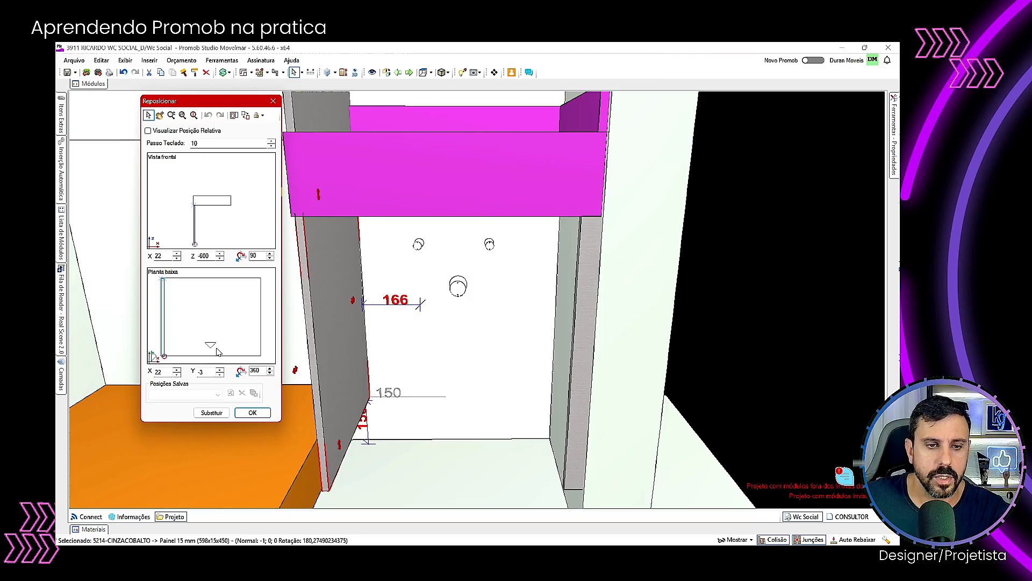
left_click(250, 412)
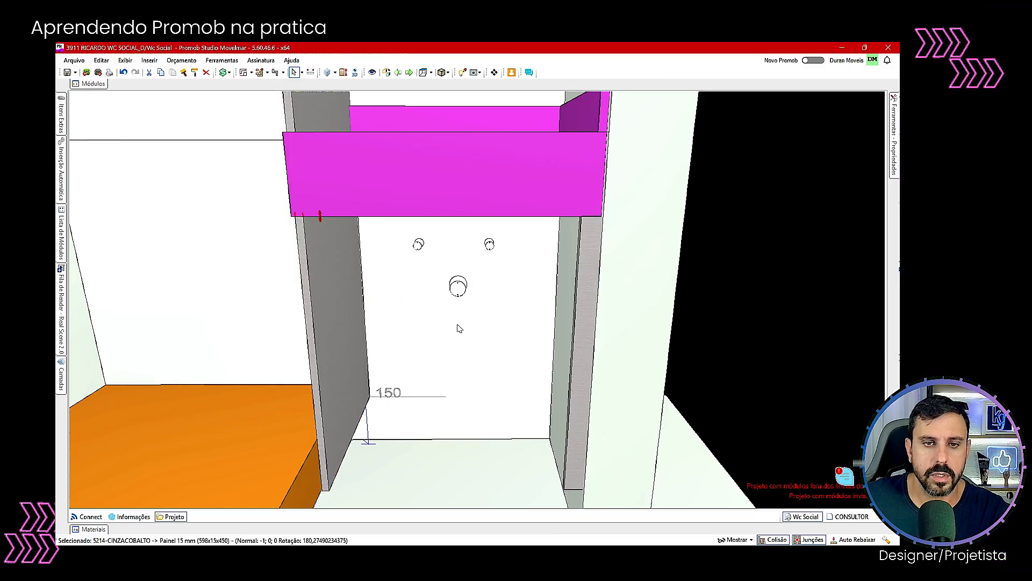
Step: Correct the angle of the 624 mm wall behind the vanity in the wall editor and apply the change
double_click(445, 220)
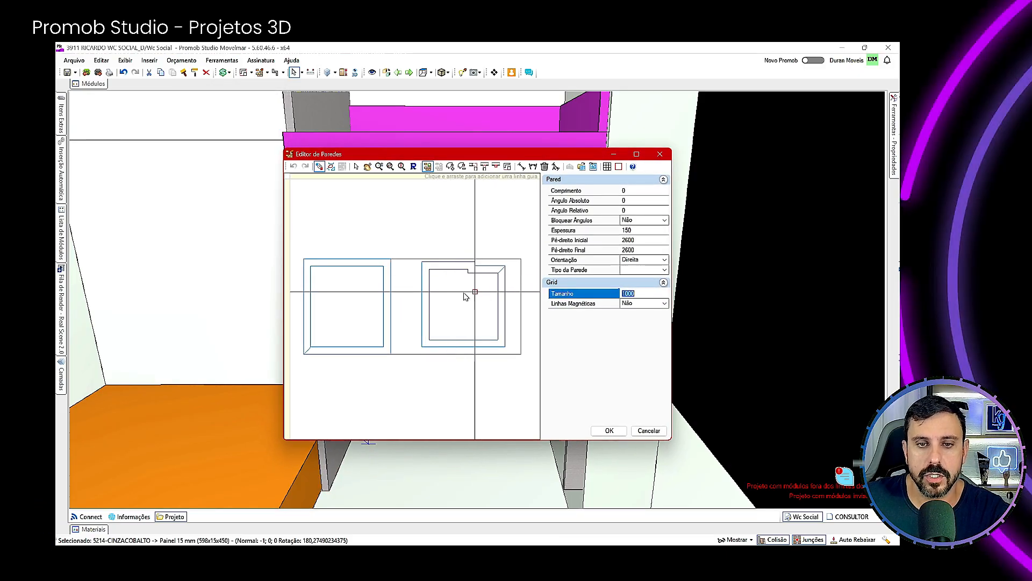
scroll(495, 306, "up", 2)
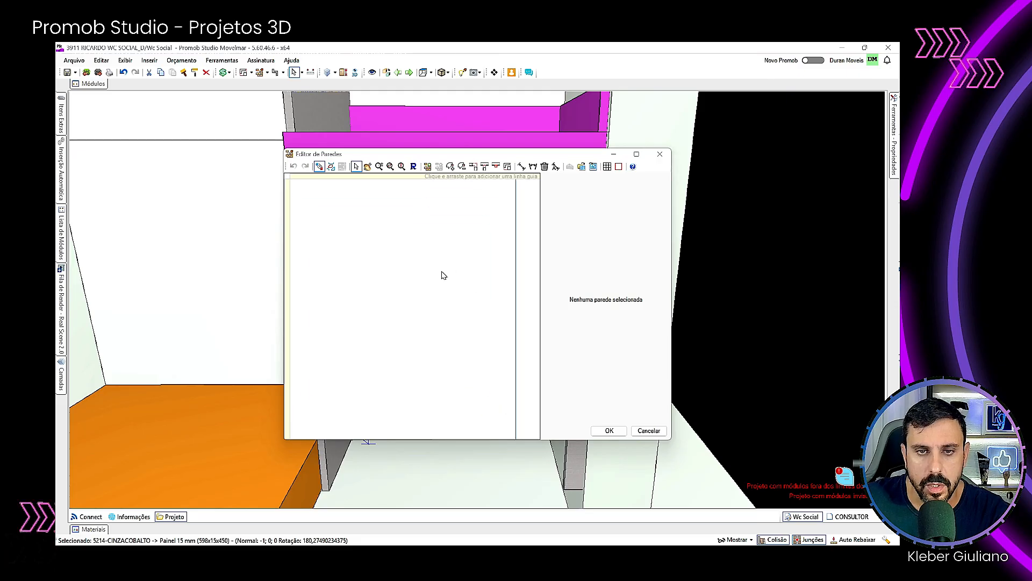
middle_click_drag(442, 274, 469, 339)
left_click(378, 294)
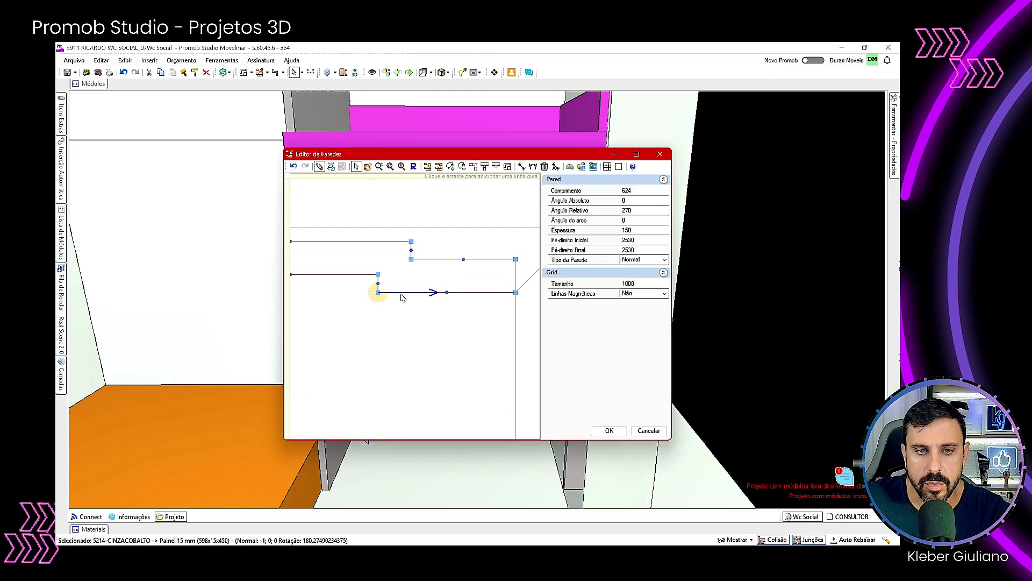
left_click(474, 167)
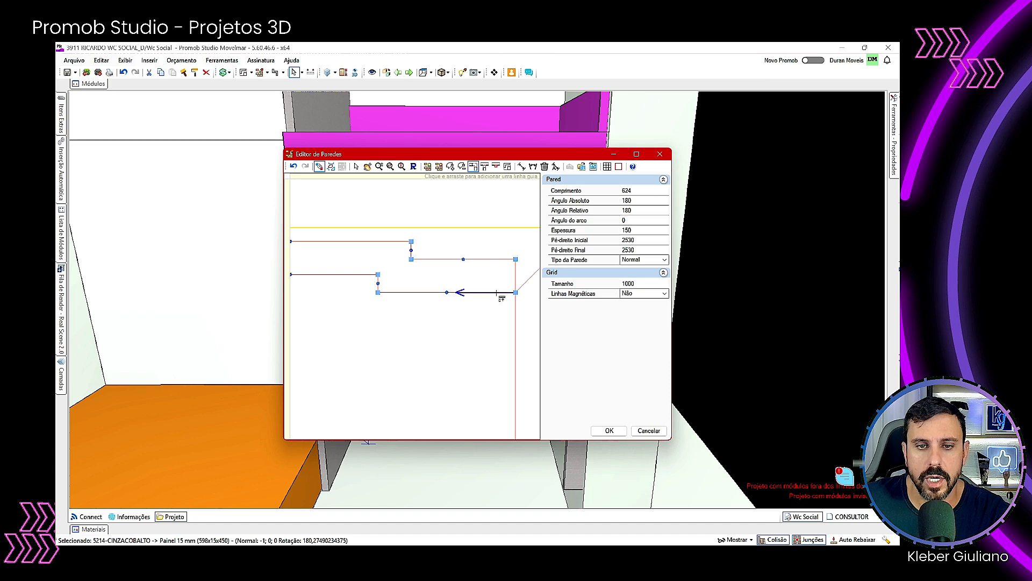
left_click(356, 166)
left_click(608, 431)
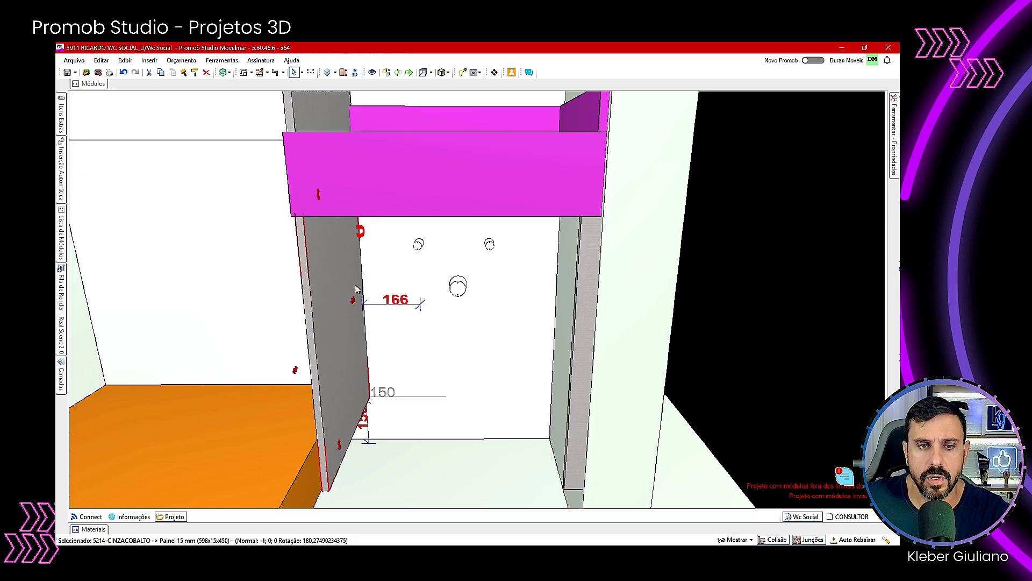
Step: Reset the side panel's rotation to the wall, stand it upright at 90° and place it back under the countertop's outer end
left_click_drag(355, 285, 405, 370)
key("ctrl+r")
left_click(402, 202)
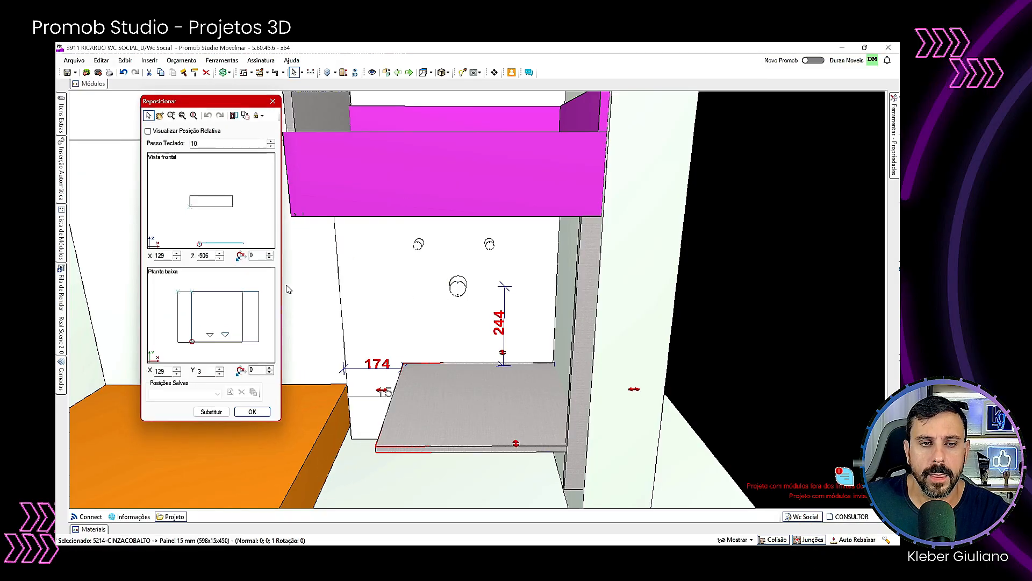
left_click_drag(245, 243, 198, 179)
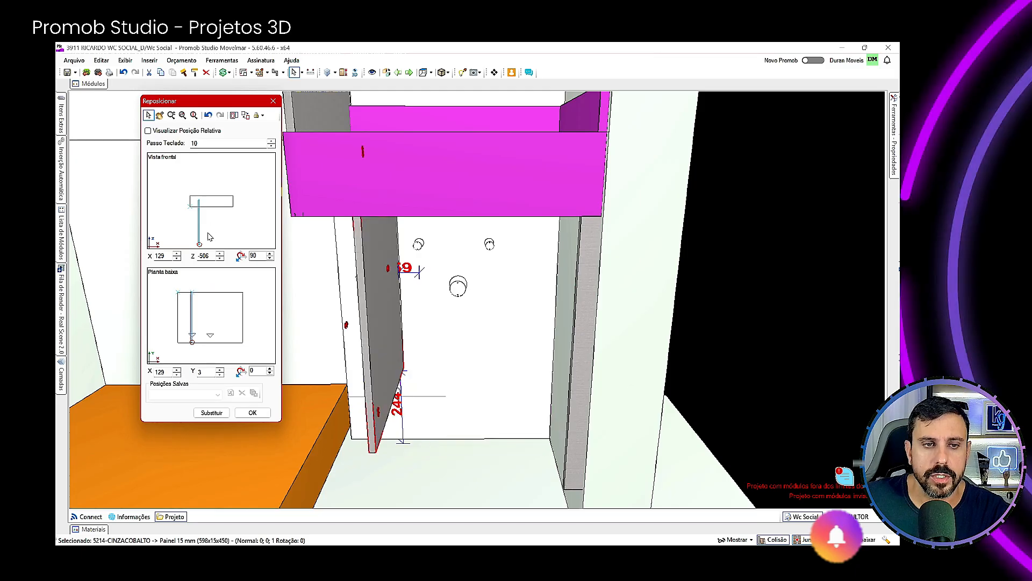
mouse_move(200, 231)
left_mouse_down()
mouse_move(213, 225)
mouse_move(196, 226)
left_mouse_up()
key("Return")
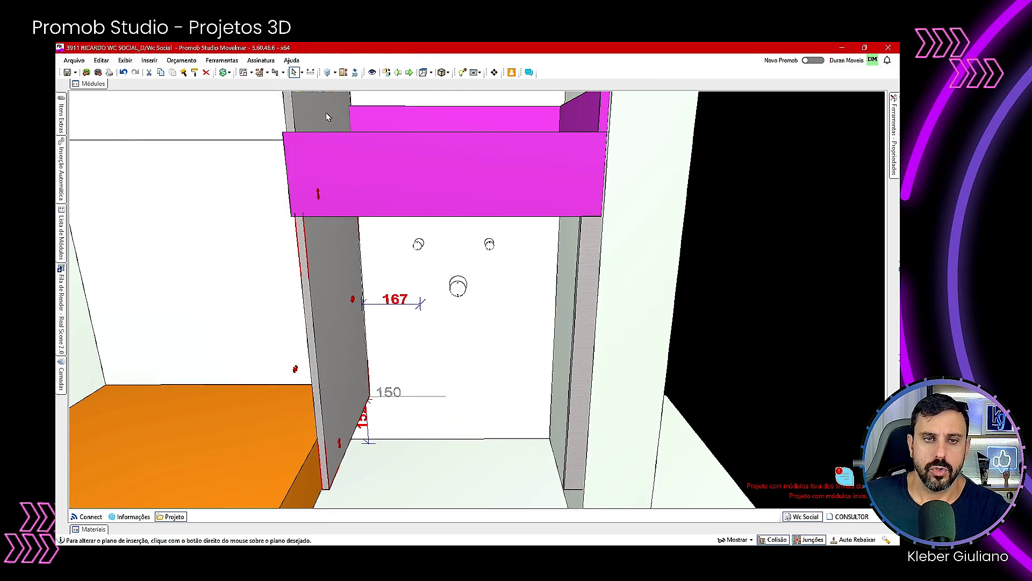
Step: Remove the misaligned strips and stray panel copy, and place a duplicate of the straightened side panel against the door-side wall
left_click(327, 311)
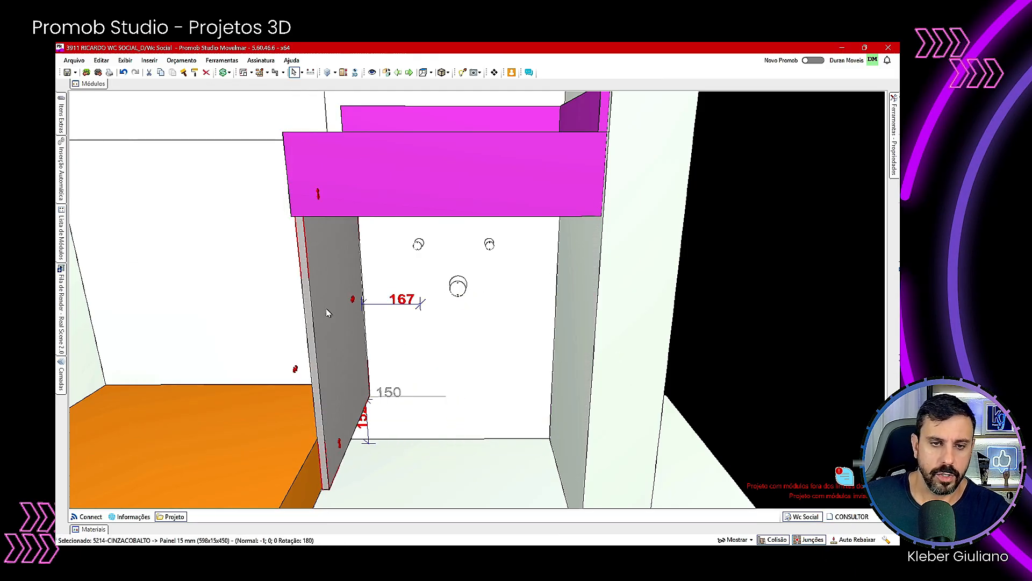
double_click(326, 308)
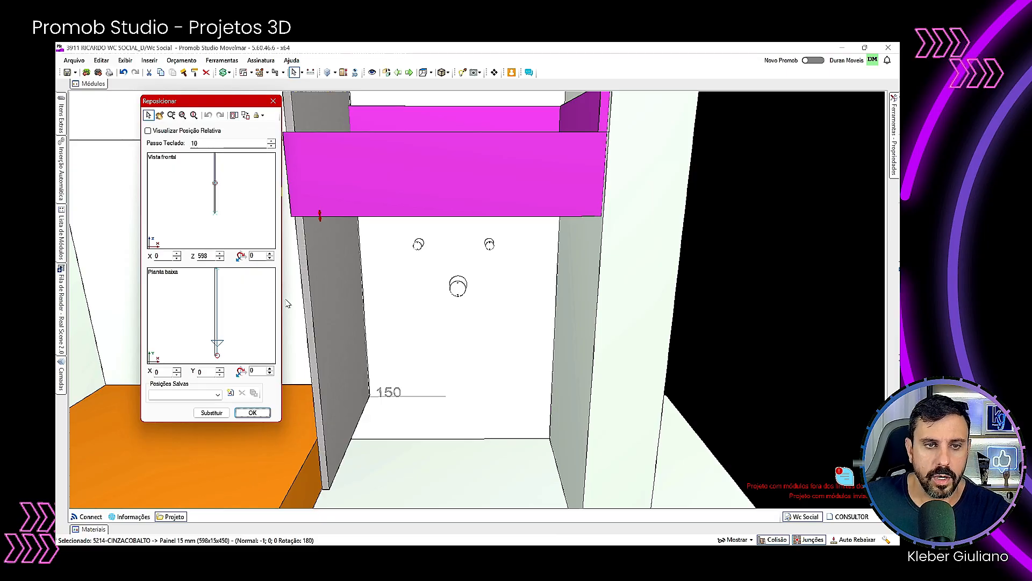
left_click(252, 413)
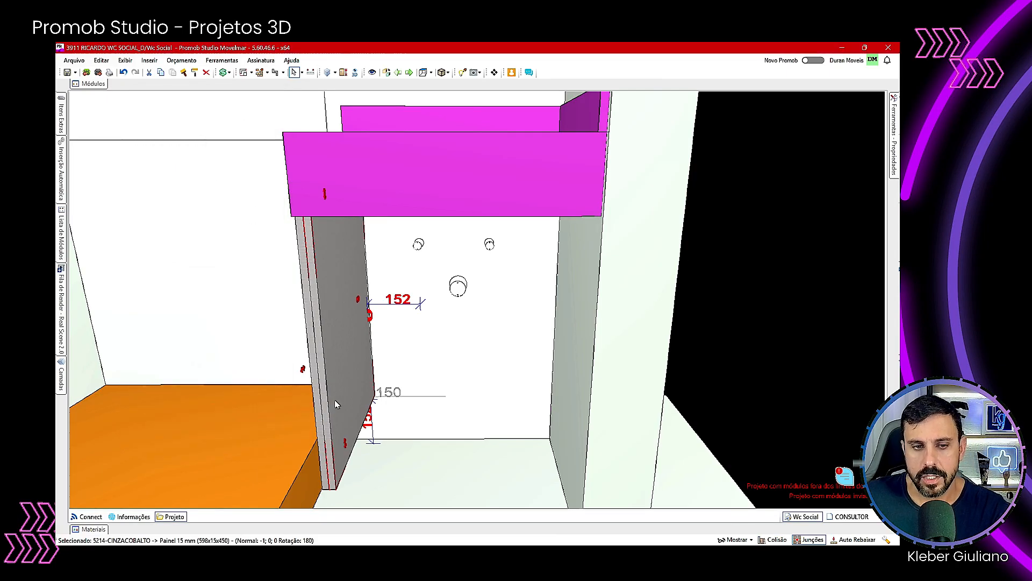
key("ctrl+Right")
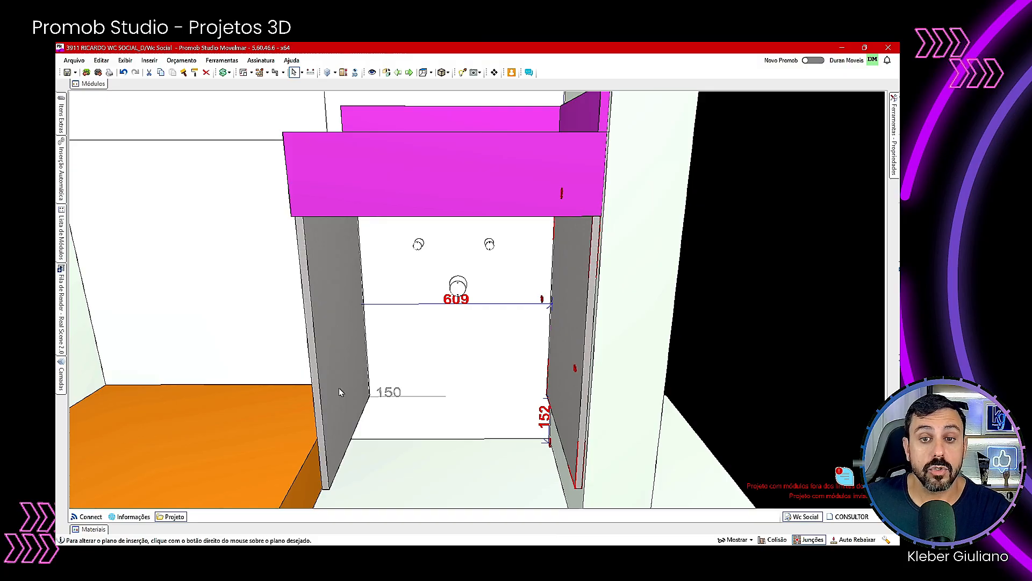
Step: Reduce the door-side panel's depth to 80 mm and set its Cota Posterior to 40
left_click(573, 294)
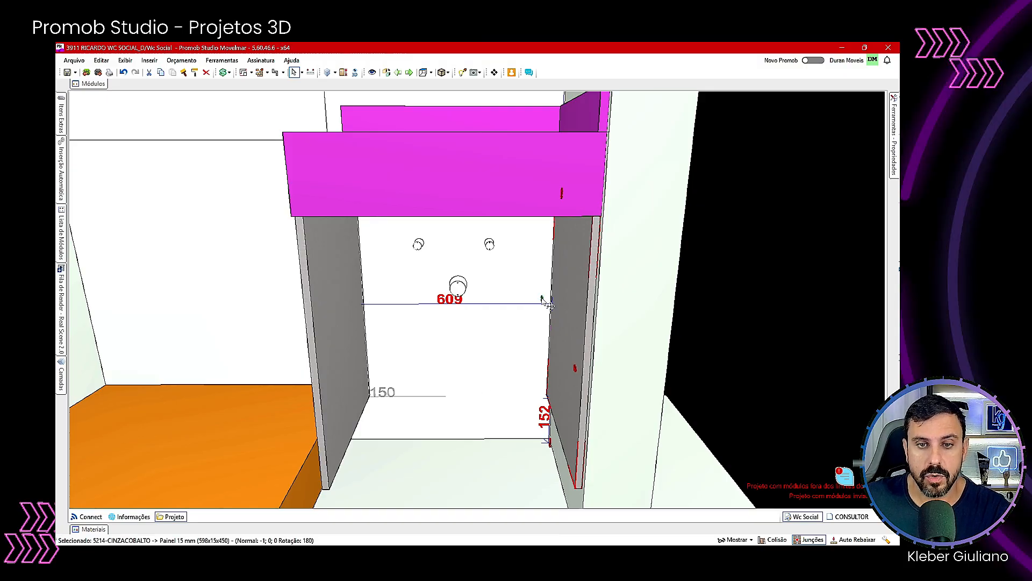
left_click_drag(543, 300, 584, 323)
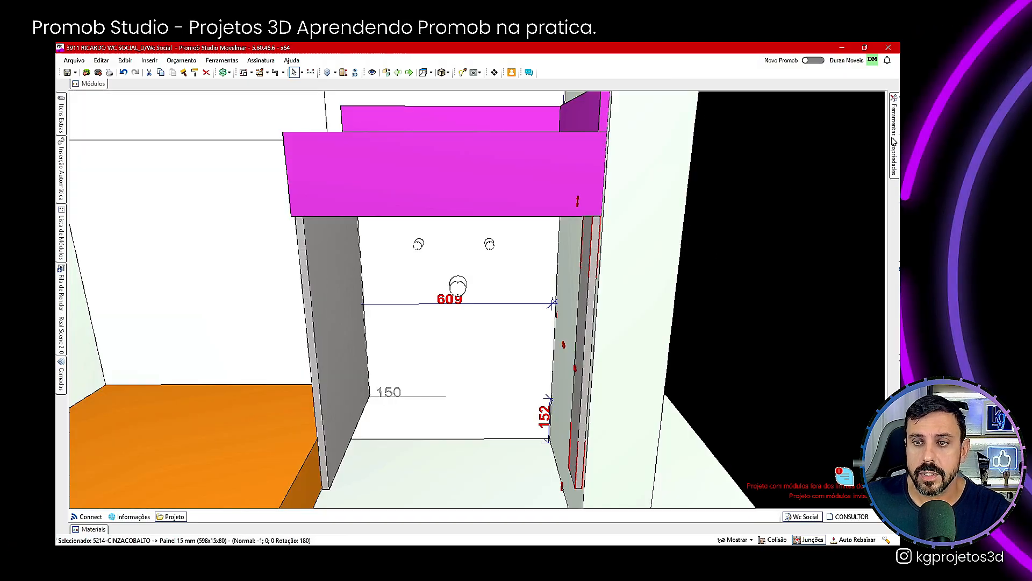
mouse_move(894, 139)
left_click(732, 234)
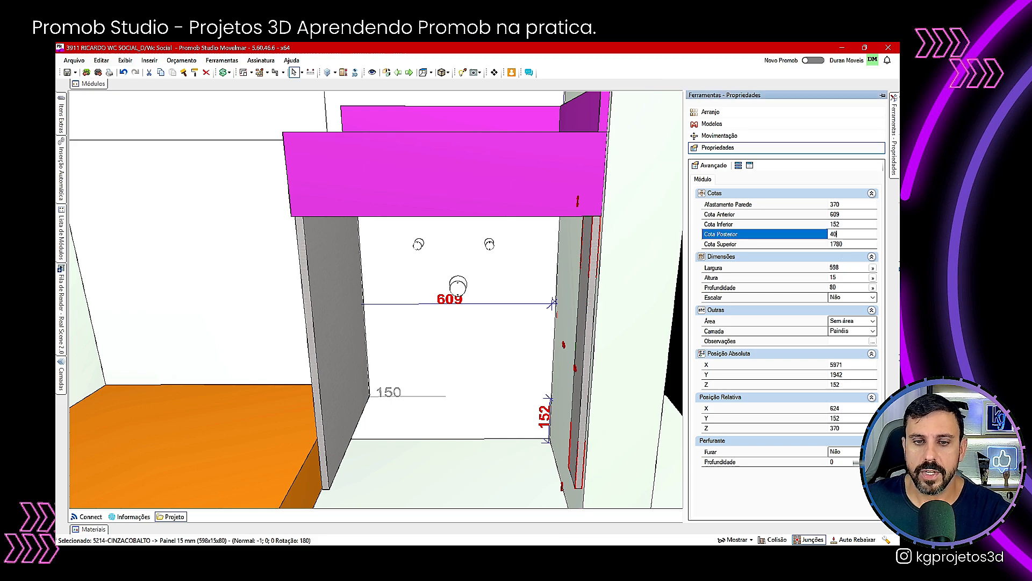
key("Return")
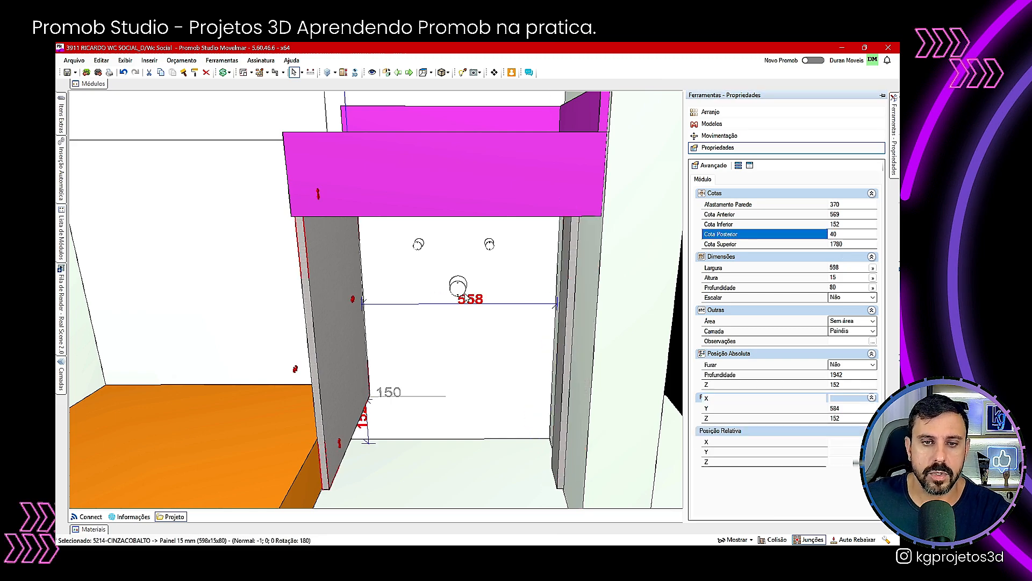
Step: Duplicate the door-side 80 mm strip and rotate the copy to 270° in plan so it forms a right angle facing the front
double_click(571, 283)
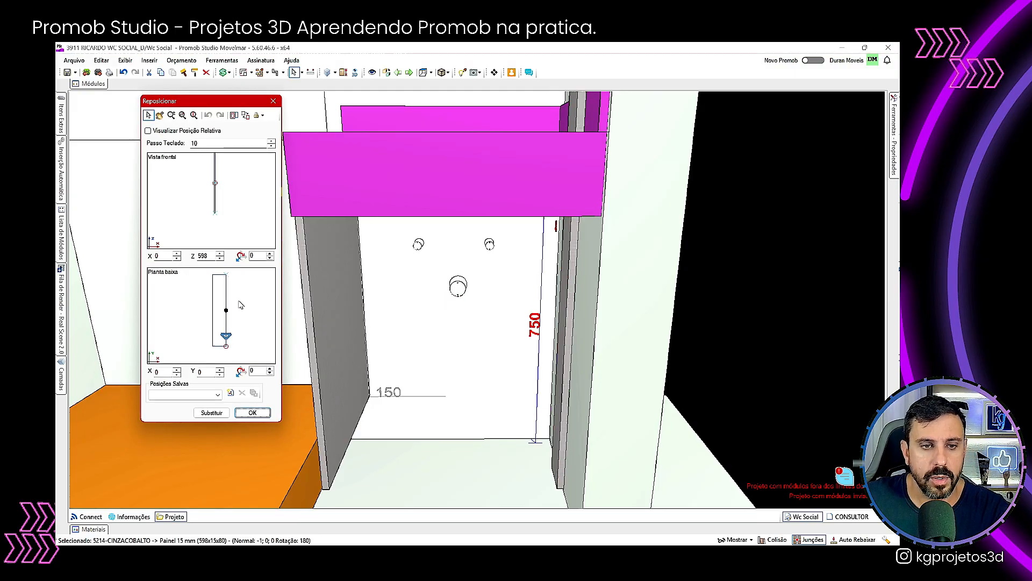
scroll(229, 316, "down", 1)
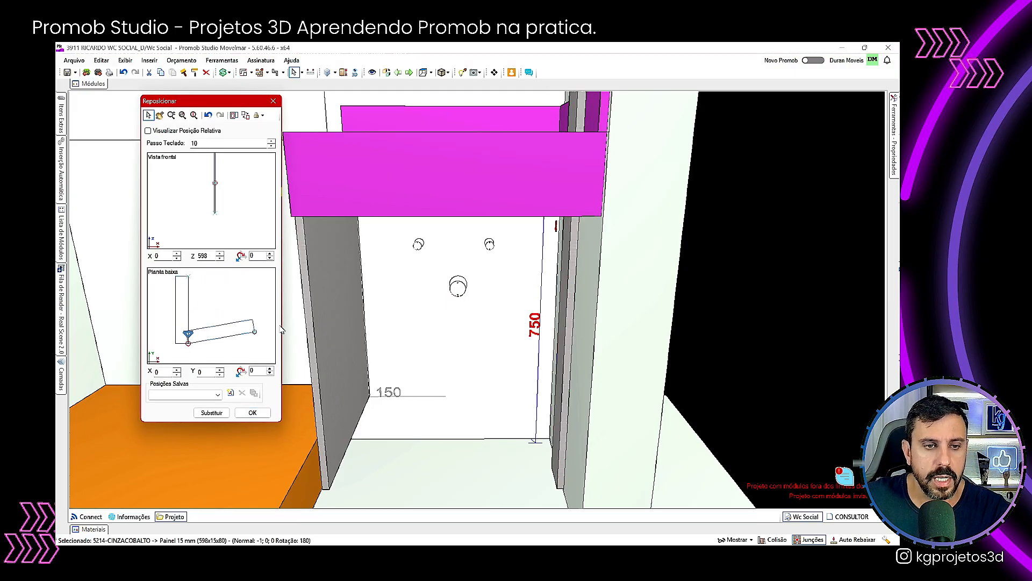
left_click(168, 306)
left_click(251, 196)
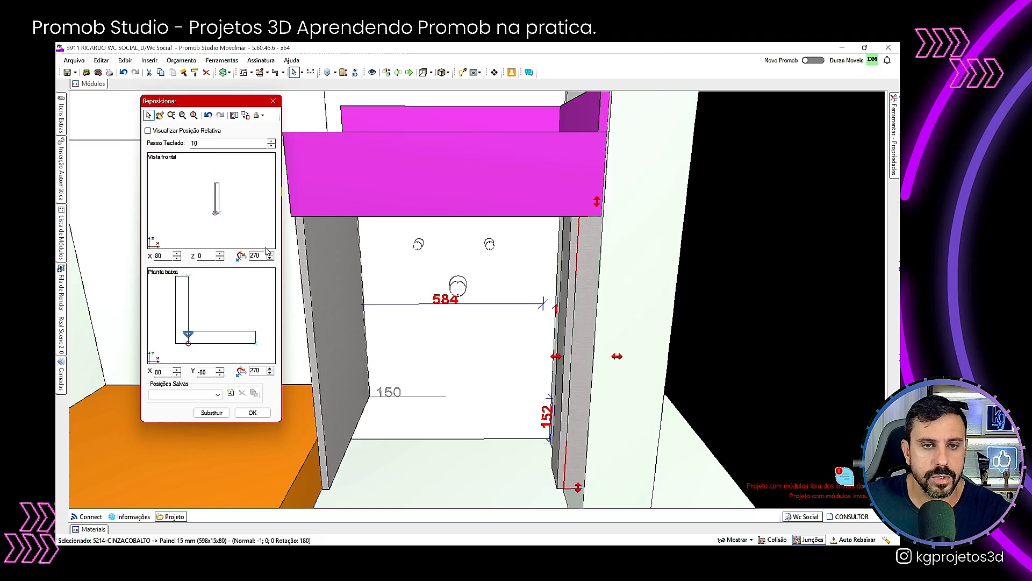
left_click(252, 412)
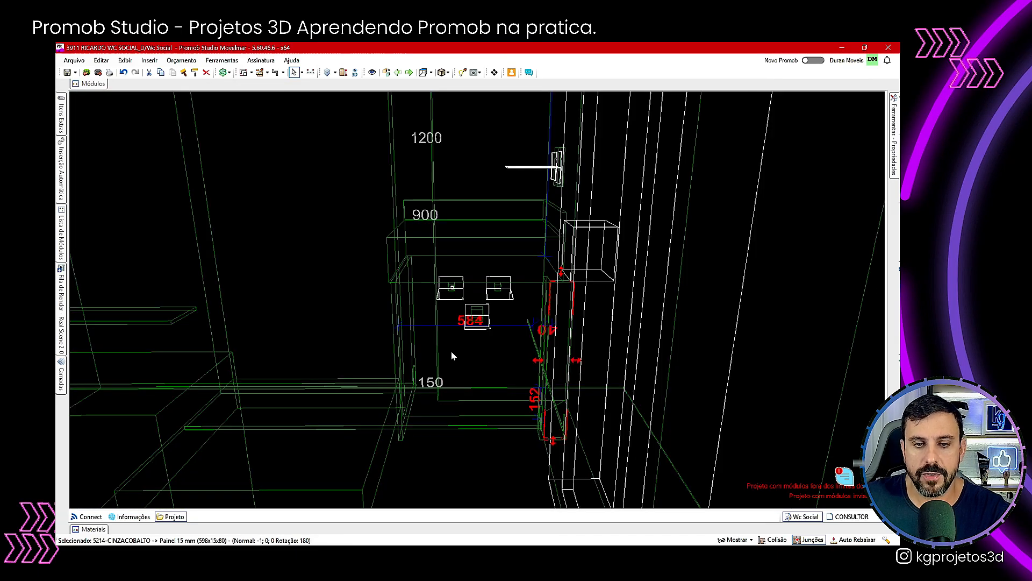
Step: Hide the old room's wall and examine the original vanity's lower niche alongside the new vanity
left_click(452, 351)
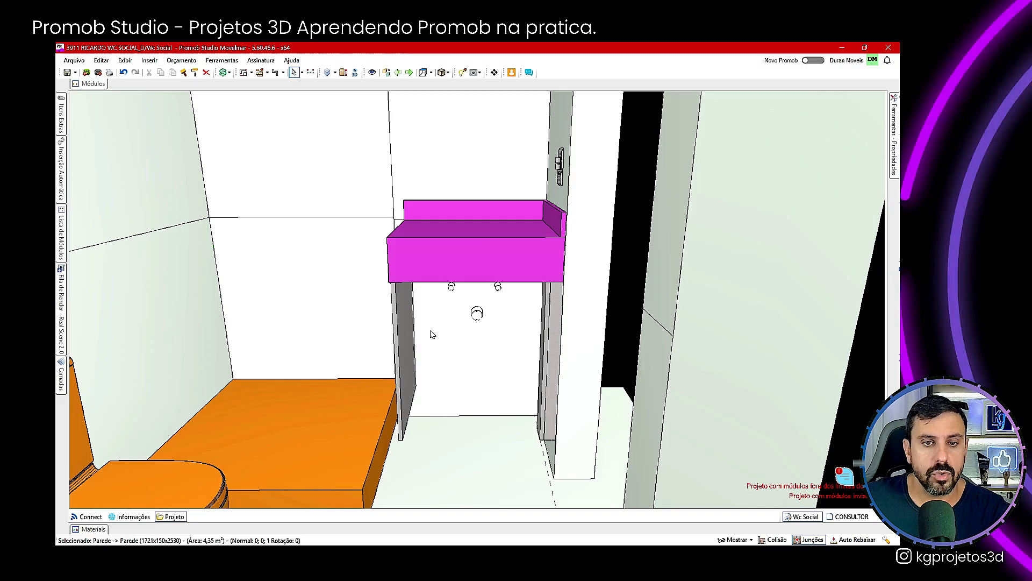
scroll(381, 309, "down", 5)
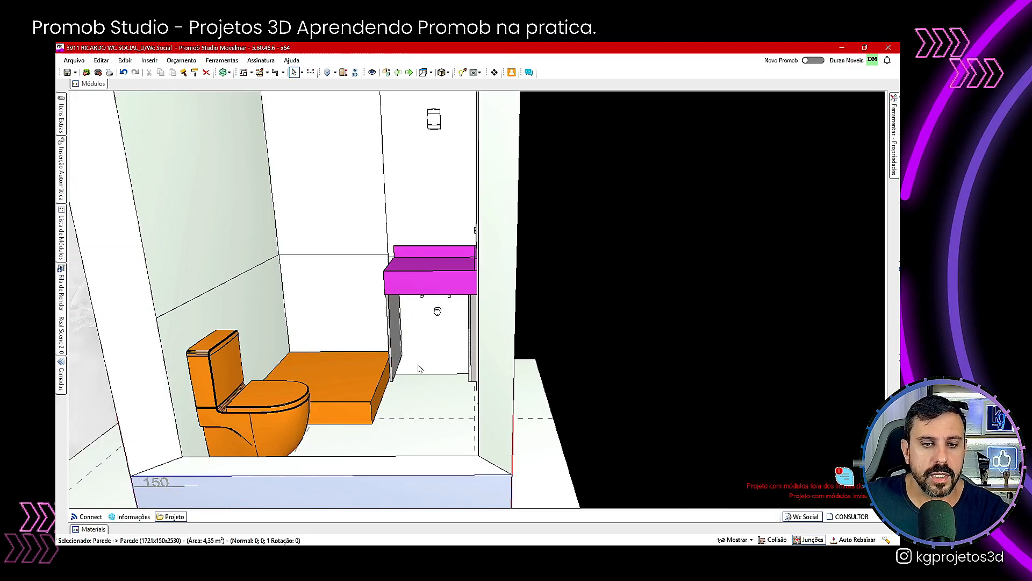
middle_click_drag(344, 380, 442, 385)
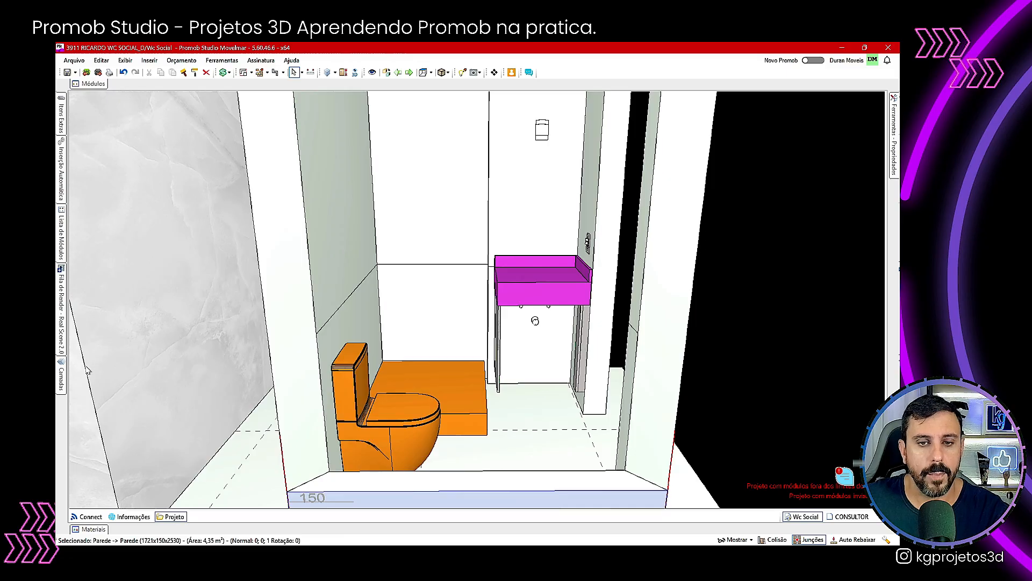
middle_click_drag(86, 367, 285, 337)
left_click(129, 367)
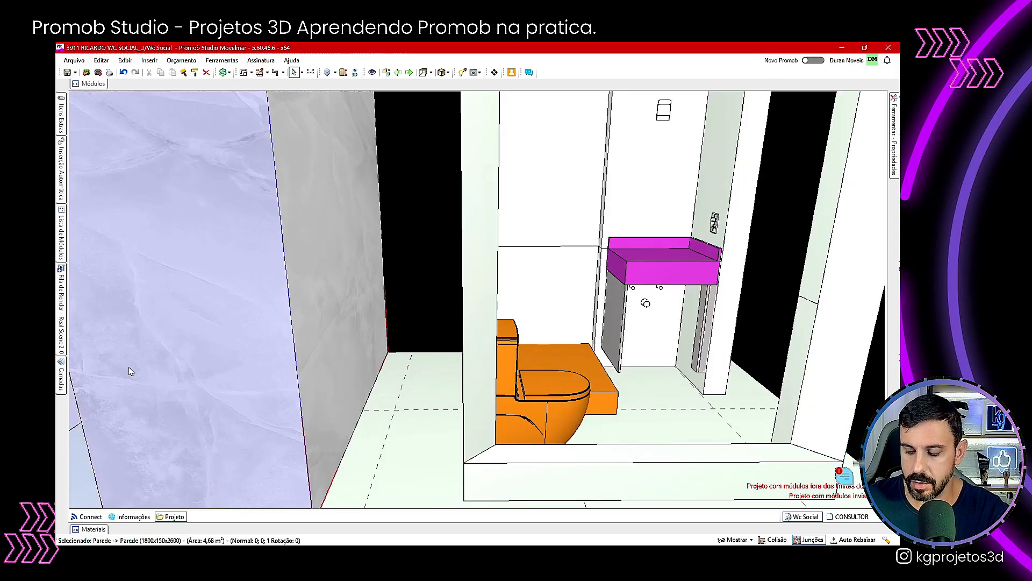
key("space")
left_click(238, 334)
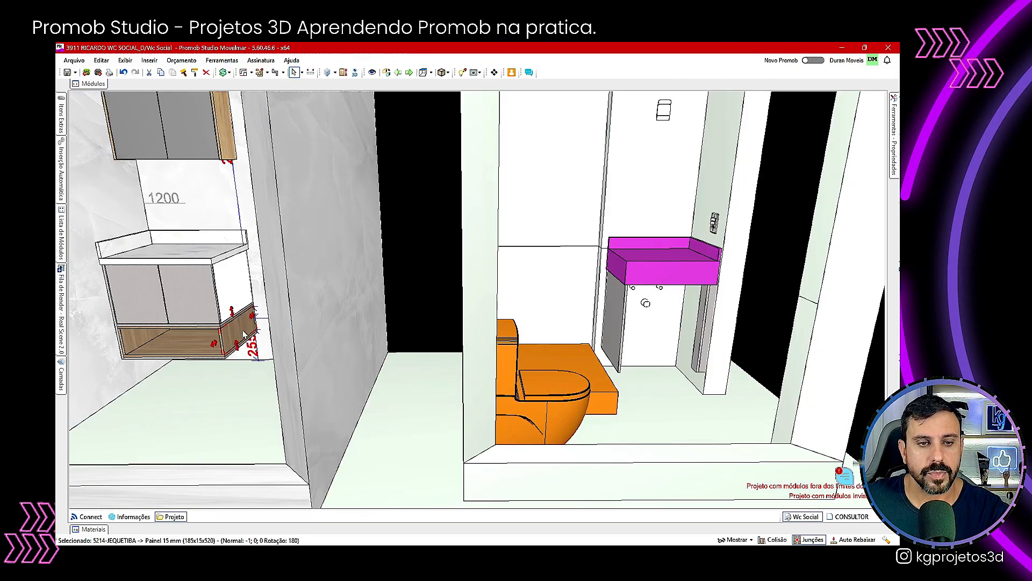
mouse_move(244, 335)
right_mouse_down()
mouse_move(252, 306)
mouse_move(261, 325)
right_mouse_up()
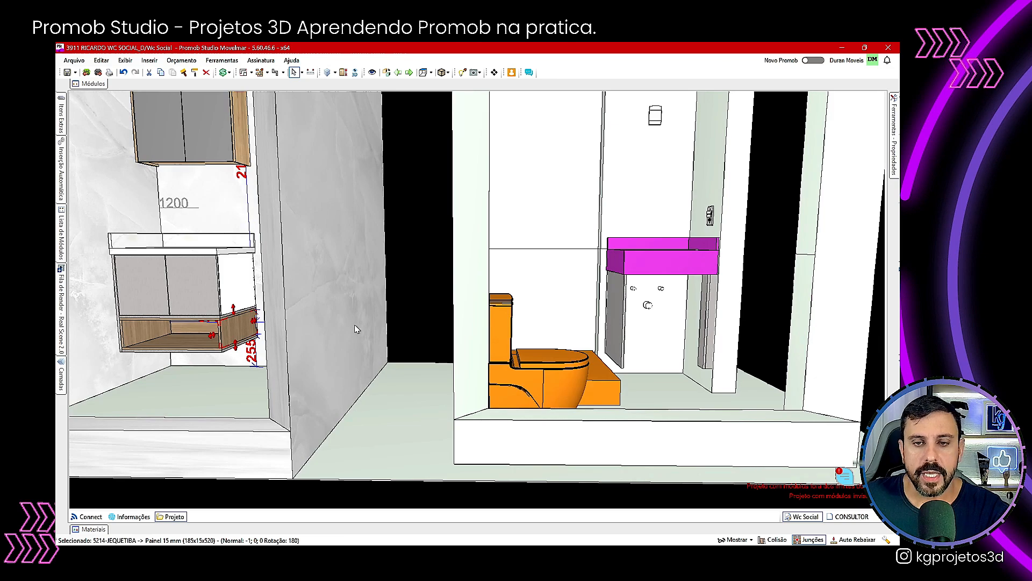
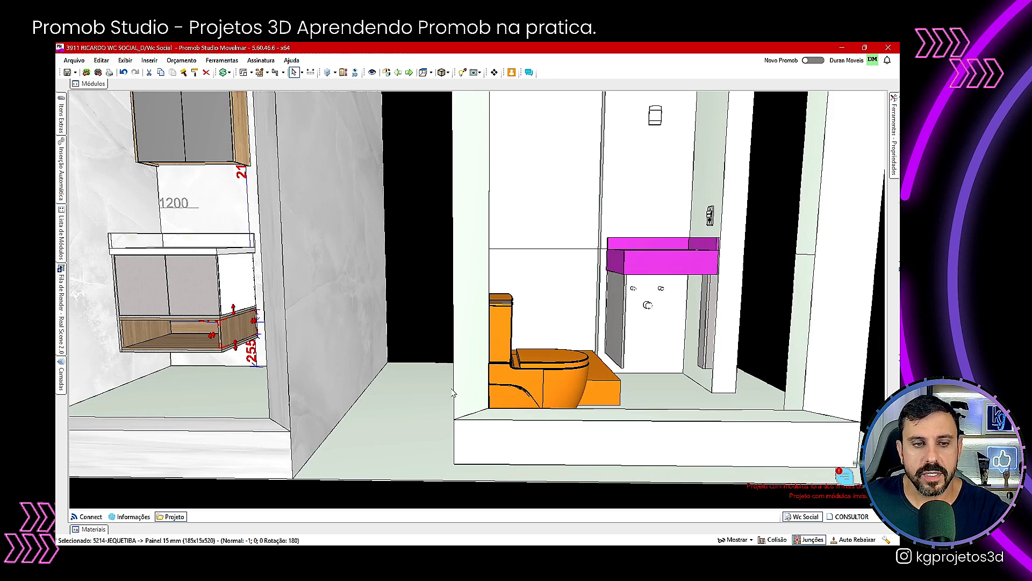
Step: Duplicate the inner door-side strip and rotate the copy to 270° in front view so it lies horizontally at the strip's lower end
left_click(704, 358)
scroll(696, 356, "up", 5)
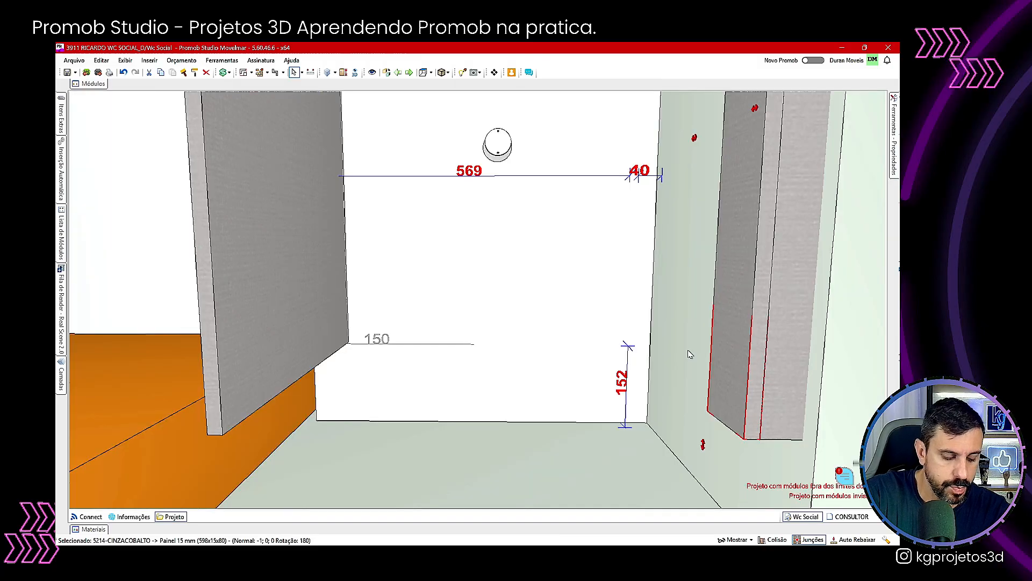
key("ctrl+d")
left_click(183, 192)
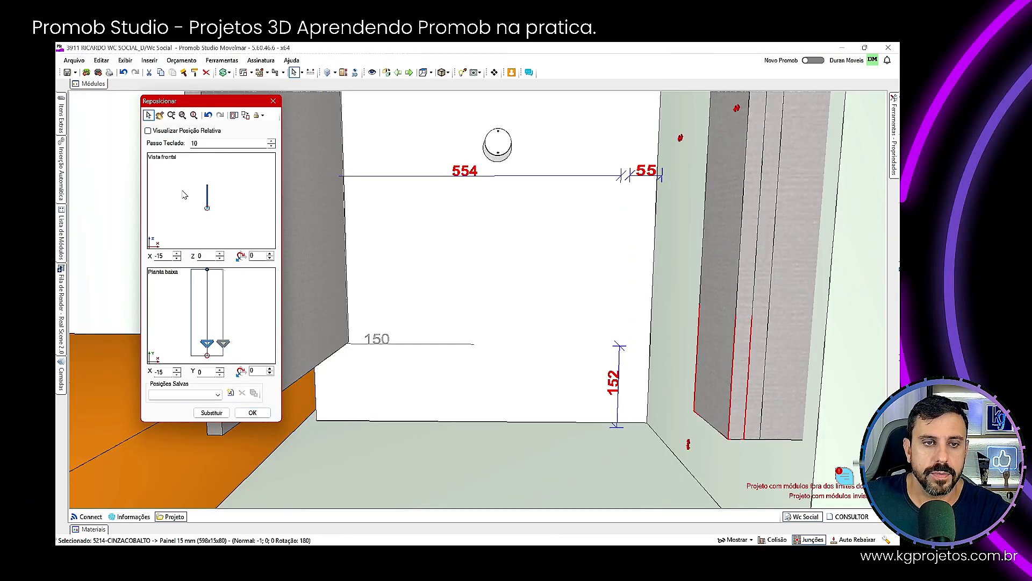
left_click_drag(207, 186, 182, 208)
left_click(196, 203)
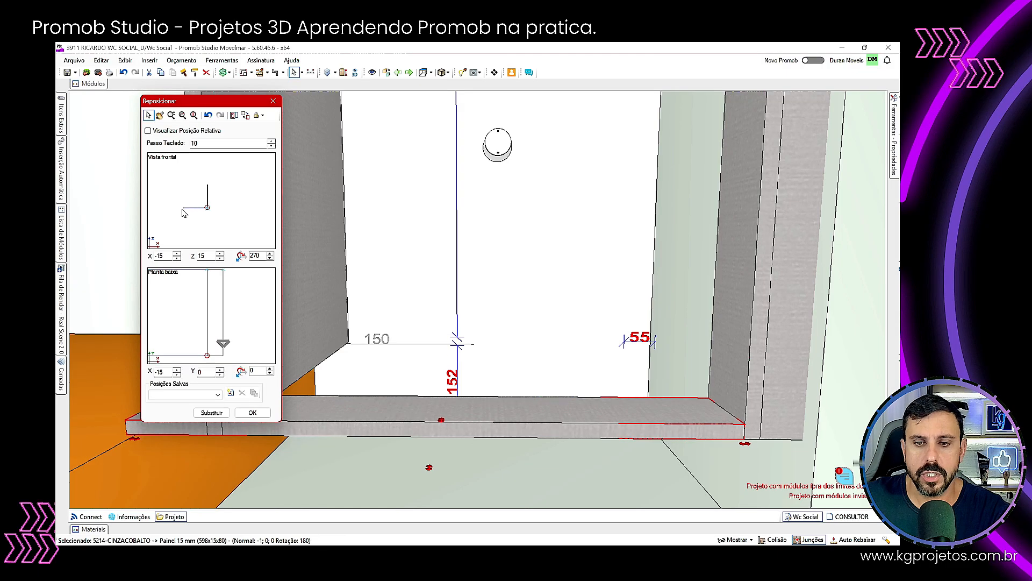
left_click(259, 416)
Step: Shorten the horizontal strip to about 478 mm, pulling its free end clear of the opposite side panel
mouse_move(359, 401)
middle_mouse_down()
mouse_move(417, 344)
mouse_move(372, 374)
mouse_move(357, 192)
mouse_move(323, 422)
mouse_move(277, 471)
middle_mouse_up()
left_click_drag(268, 460, 379, 463)
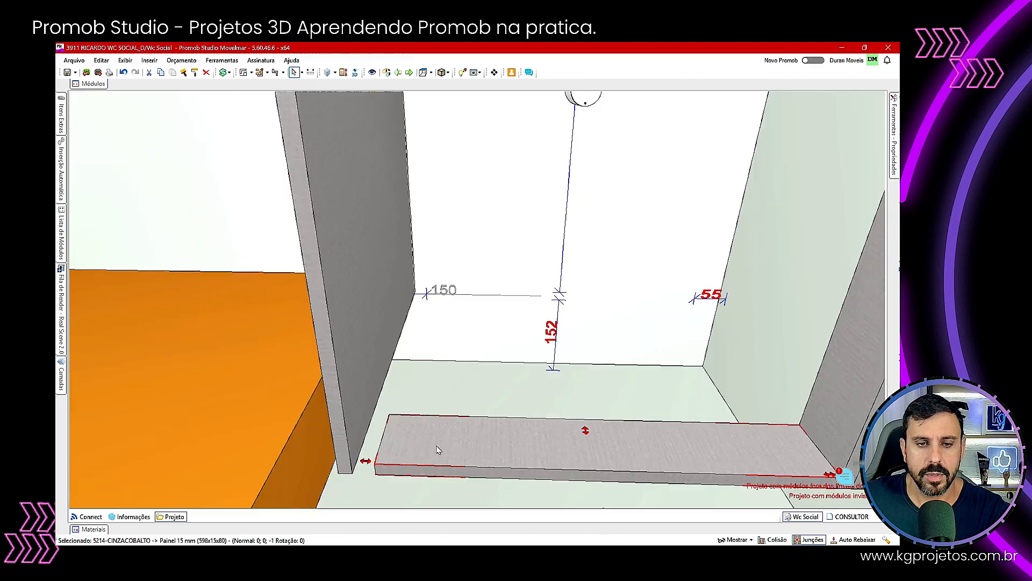
middle_click_drag(442, 442, 446, 432)
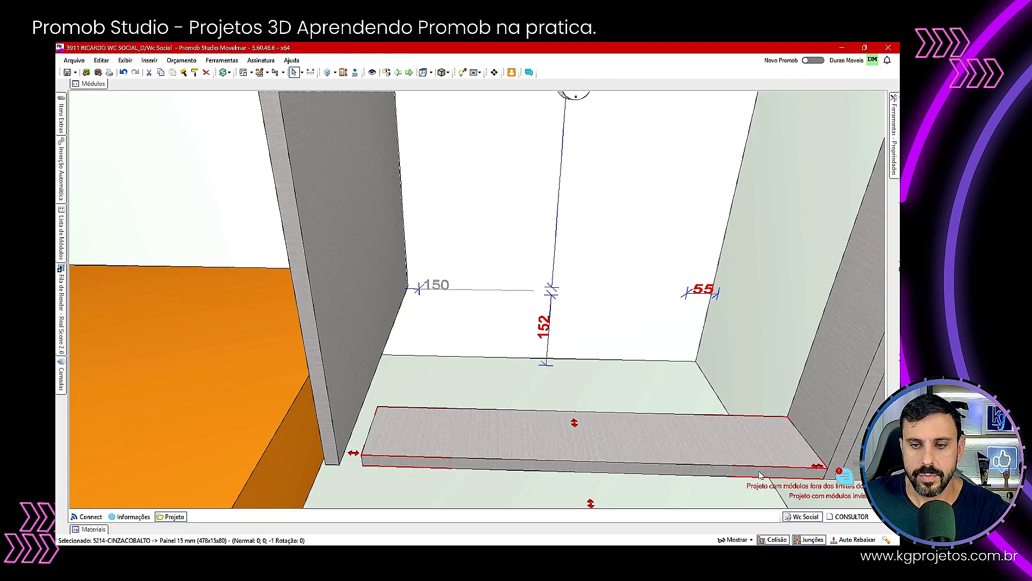
Step: Extend the horizontal lower panel under the purple countertop until it meets the side panel nearest the orange block
middle_click_drag(742, 453, 485, 443)
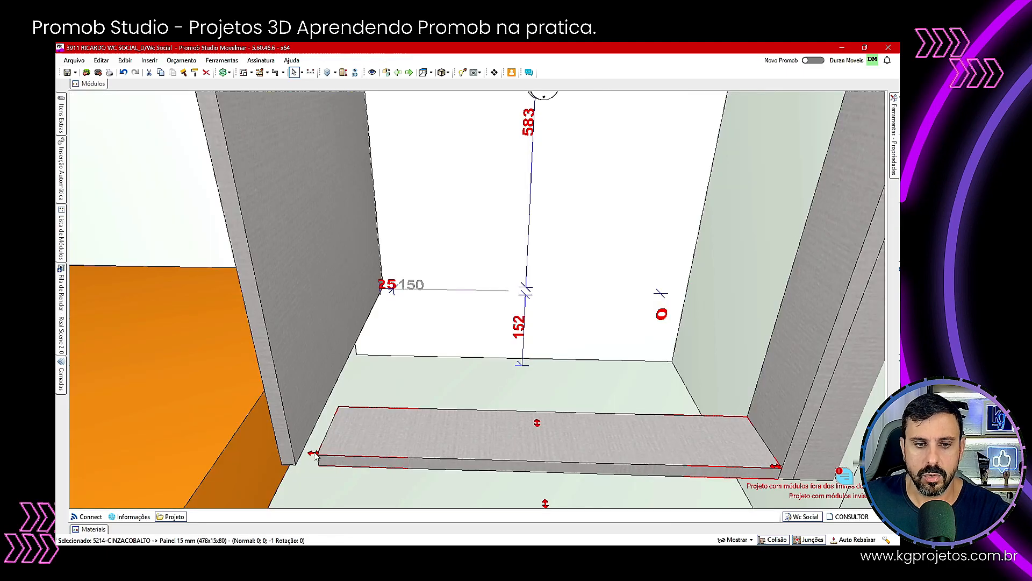
left_click_drag(325, 459, 293, 456)
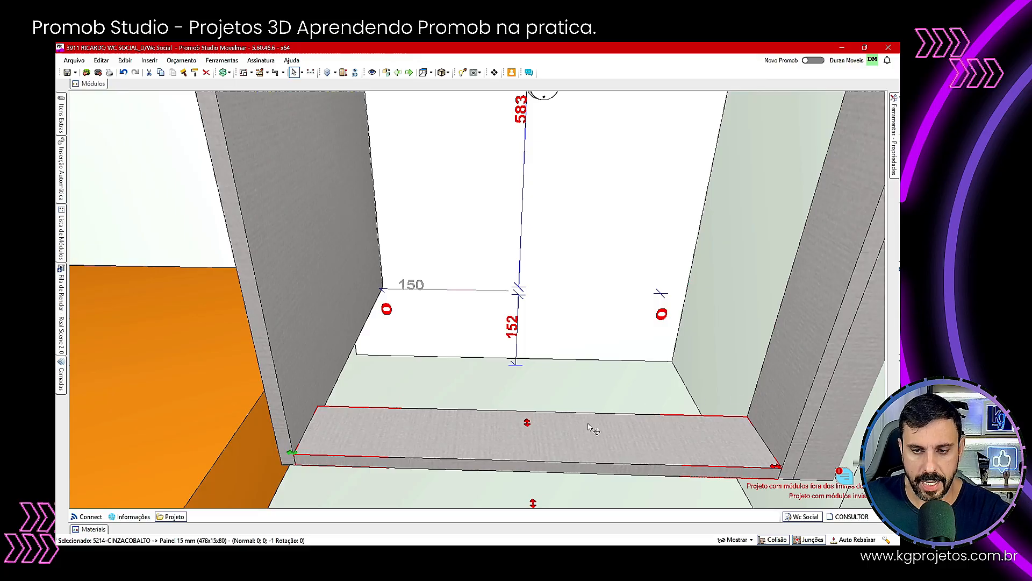
scroll(591, 429, "down", 5)
middle_click_drag(549, 424, 583, 419)
left_click(495, 343)
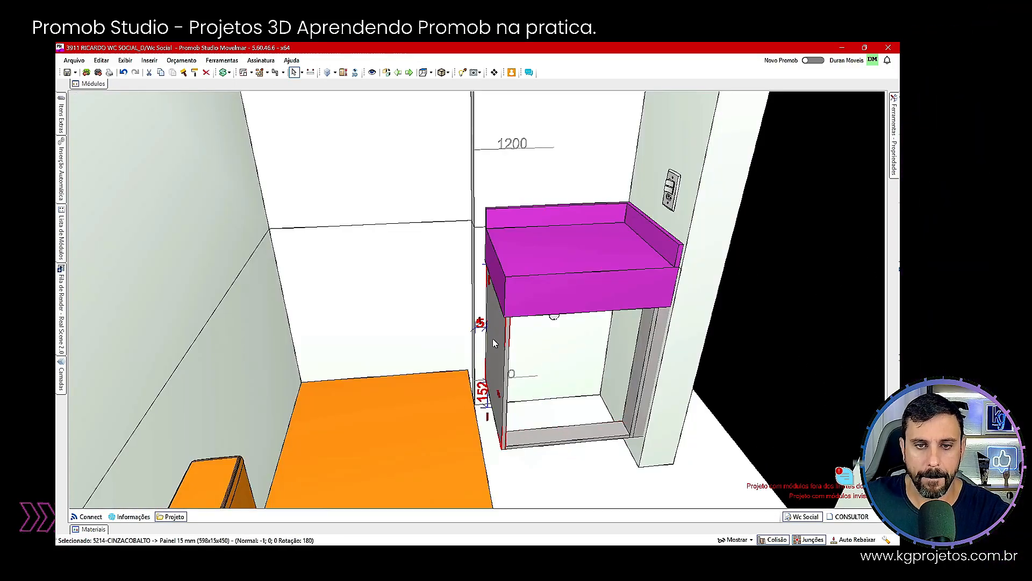
left_click(535, 439)
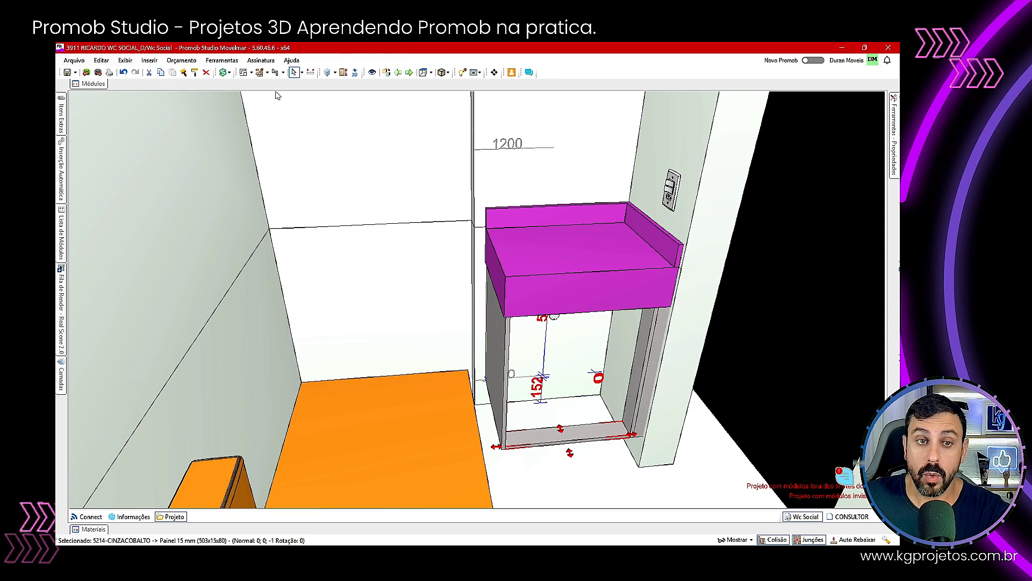
Step: Build a rectangular geometry of 598 x 134 x 440 mm on the floor beneath the lower panel of the vanity
left_click(283, 72)
left_click(286, 105)
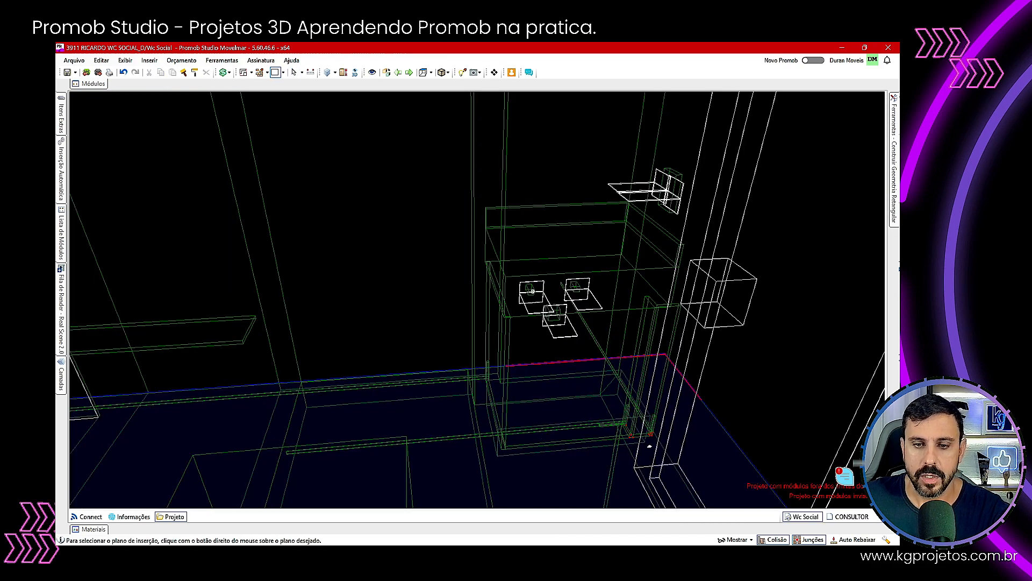
right_click(649, 437)
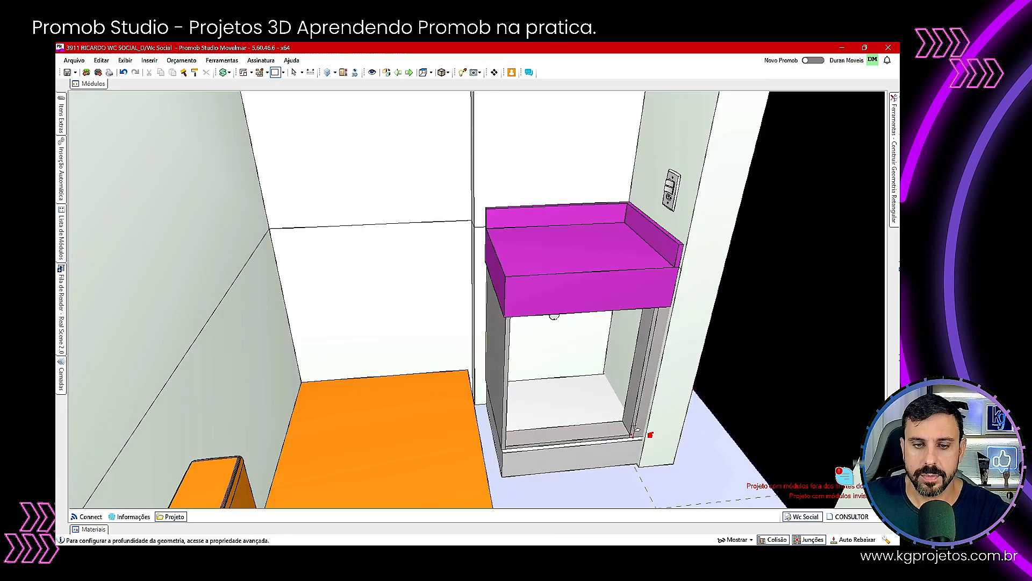
left_click(294, 72)
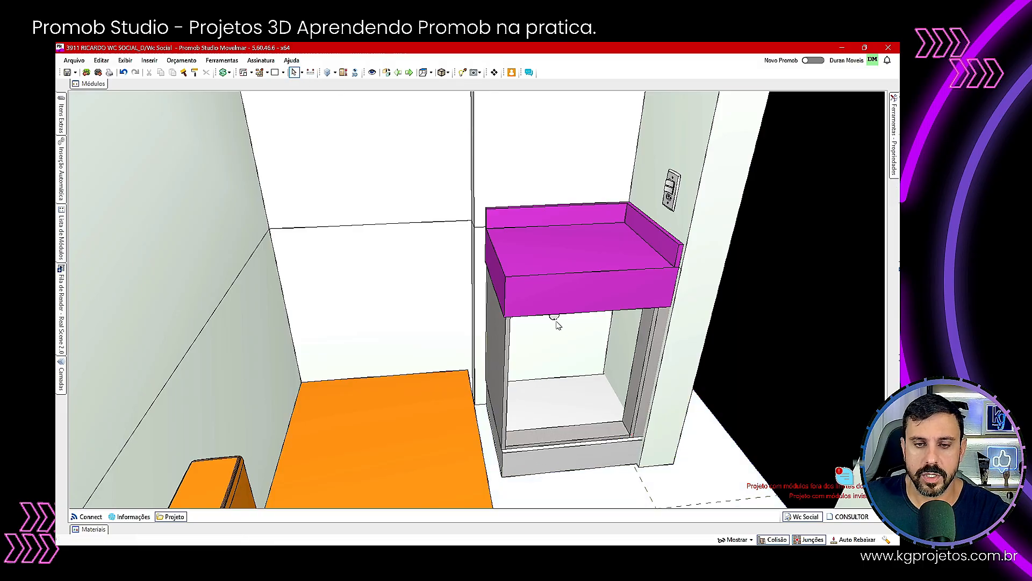
Step: Recess the front of the base geometry behind the lower panel and pull both of its sides inward
left_click(561, 408)
scroll(559, 409, "up", 5)
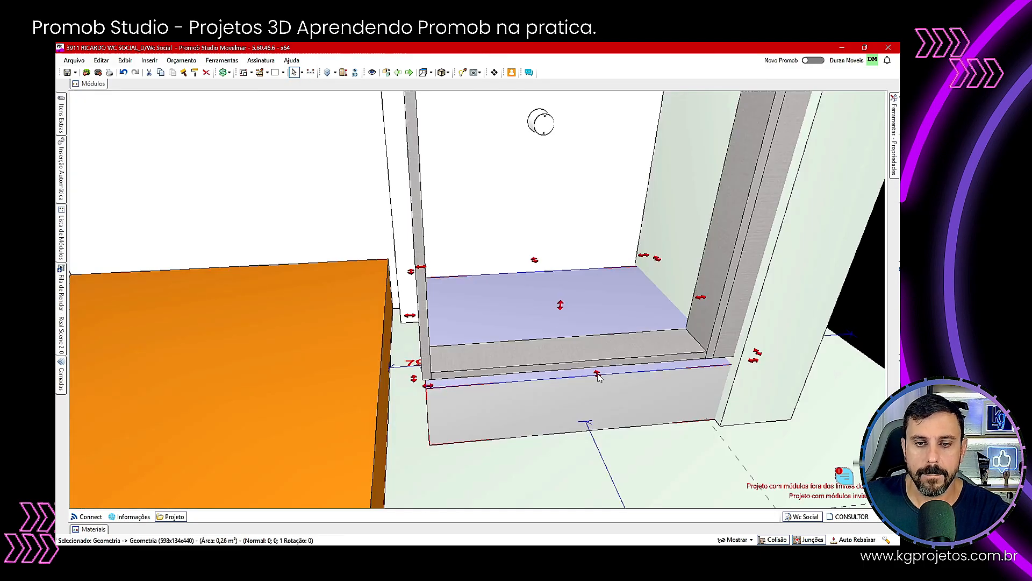
left_click_drag(598, 377, 584, 348)
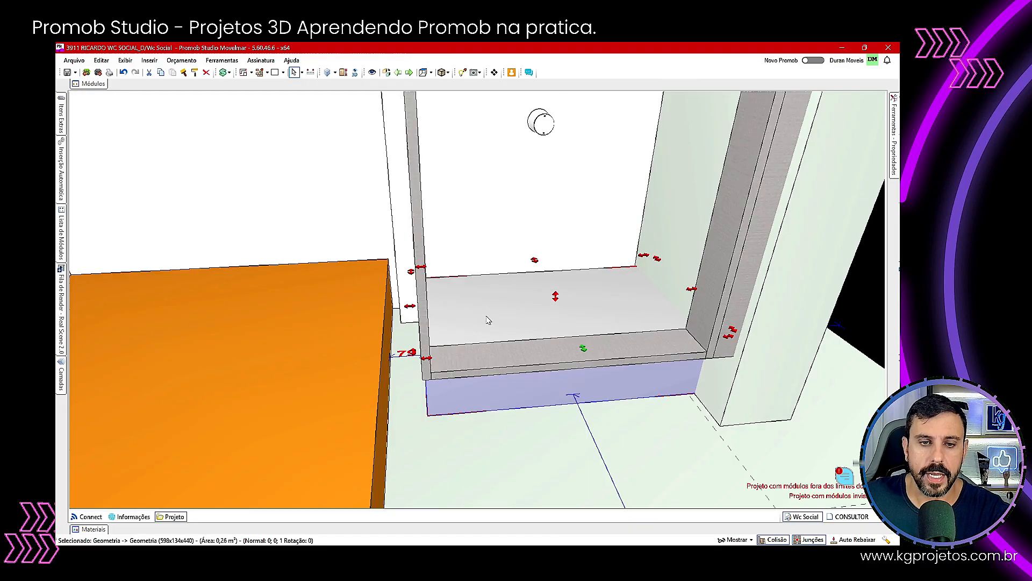
left_click_drag(410, 311, 417, 313)
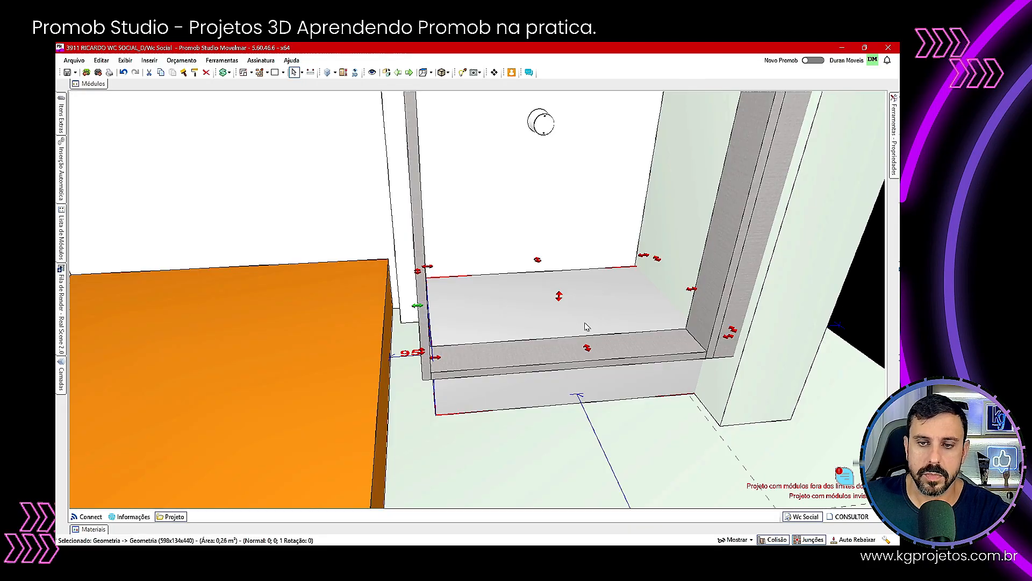
middle_click_drag(585, 325, 498, 354)
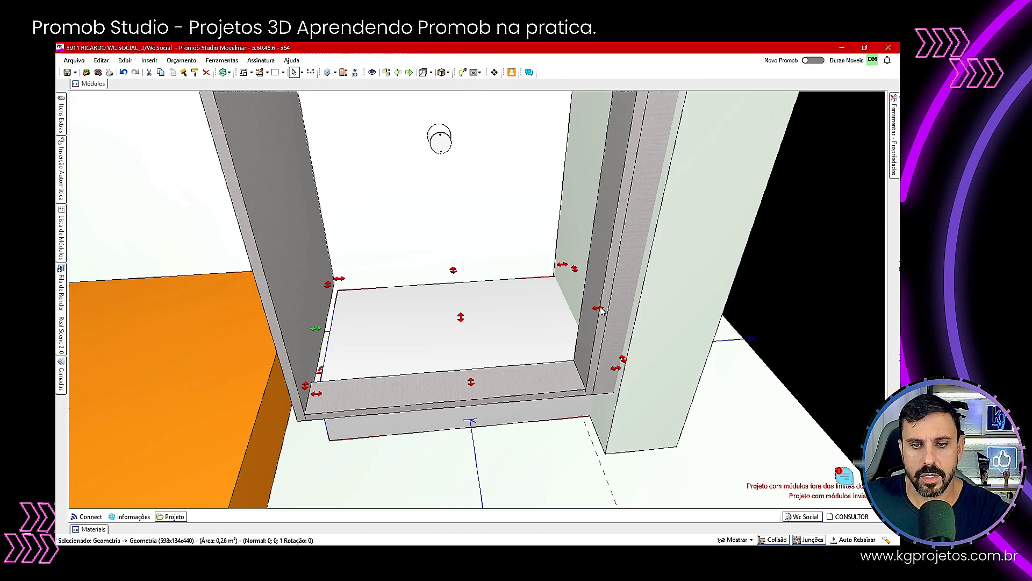
left_click_drag(599, 309, 583, 318)
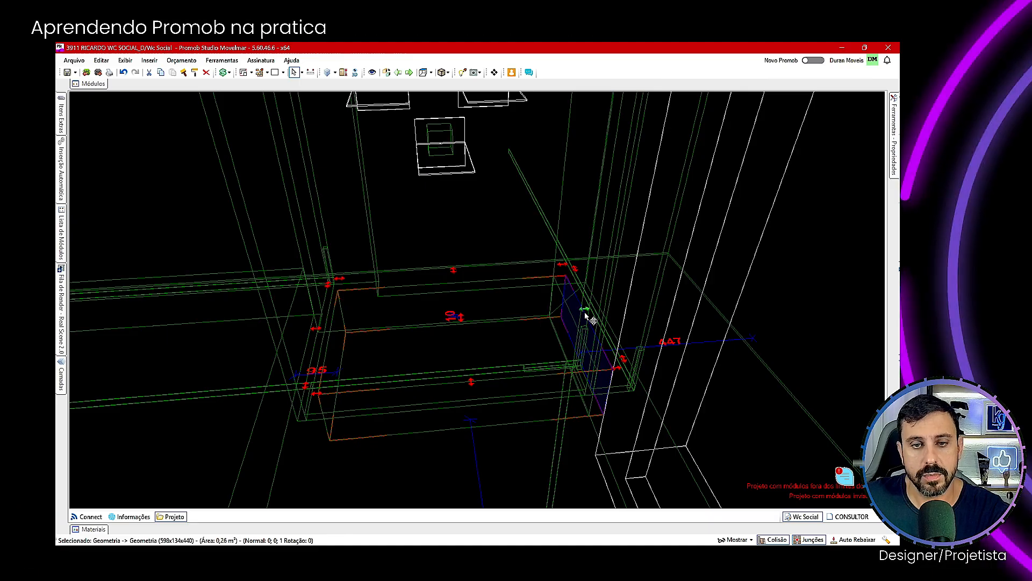
left_click_drag(584, 312, 584, 312)
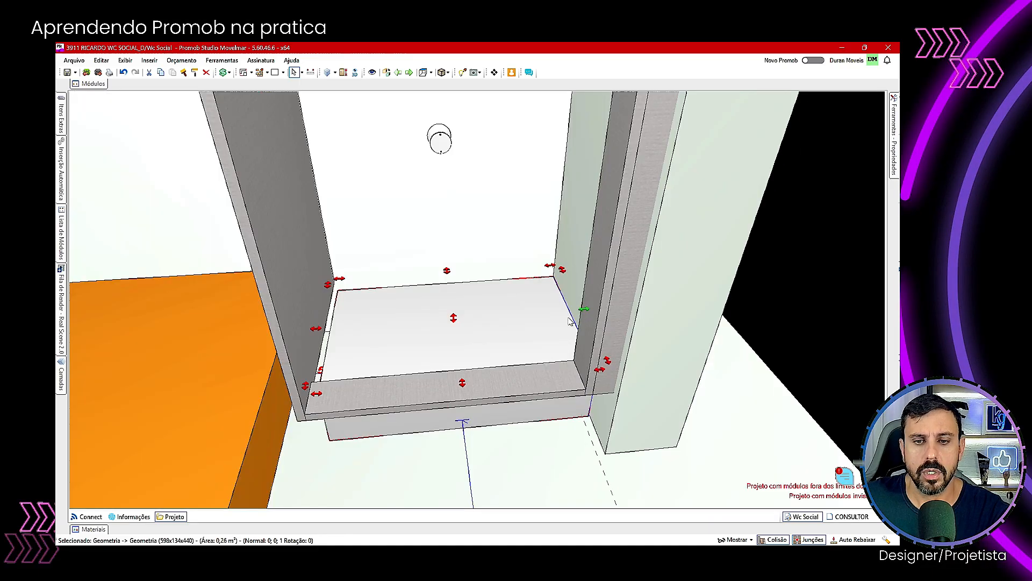
scroll(388, 323, "down", 5)
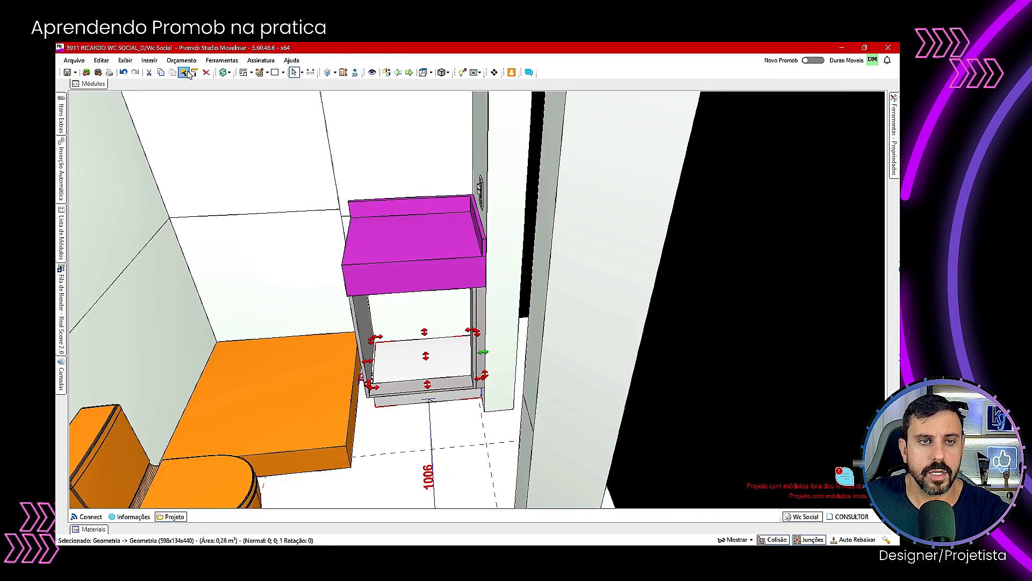
Step: Apply the countertop's purple material to the whole base geometry using the Tudo option
left_click(186, 73)
left_click(461, 355)
double_click(498, 292)
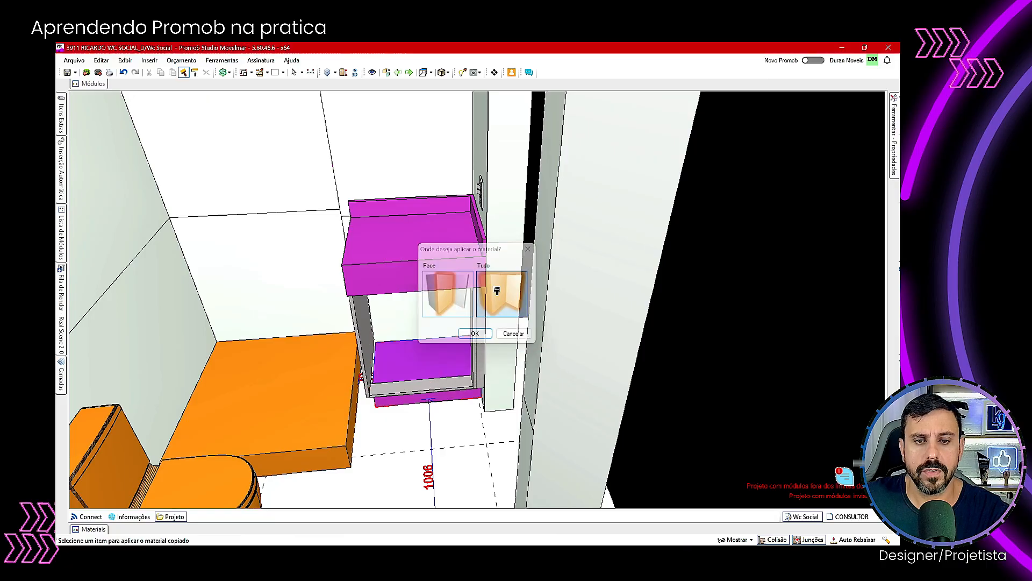
left_click(294, 71)
Step: Examine the properties and model finishes of the two-door vanity and its lower wooden panel in the neighbouring bathroom
middle_click_drag(407, 291, 511, 337)
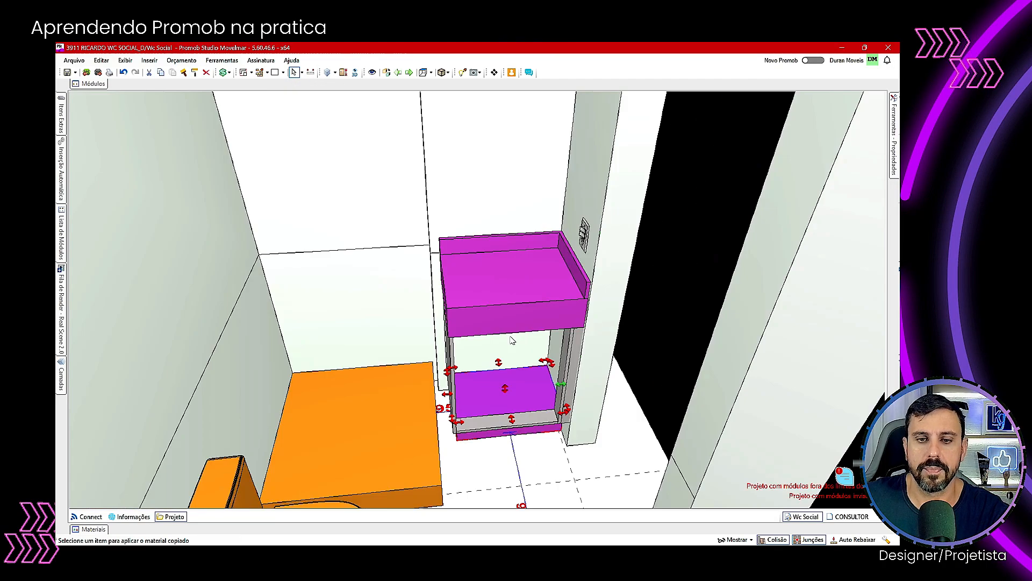
middle_click_drag(442, 422, 683, 268)
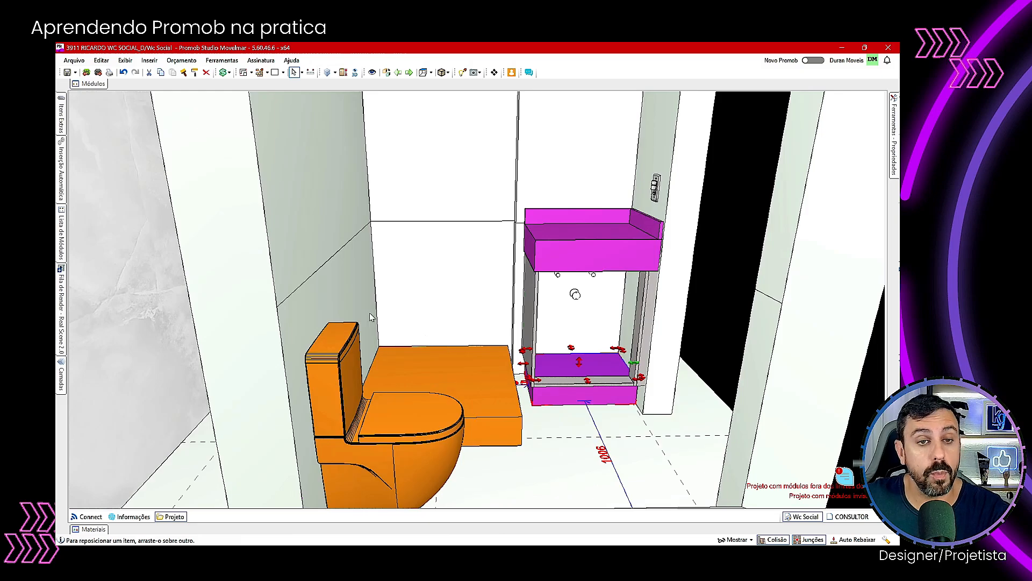
middle_click_drag(371, 317, 463, 292)
left_click(327, 290)
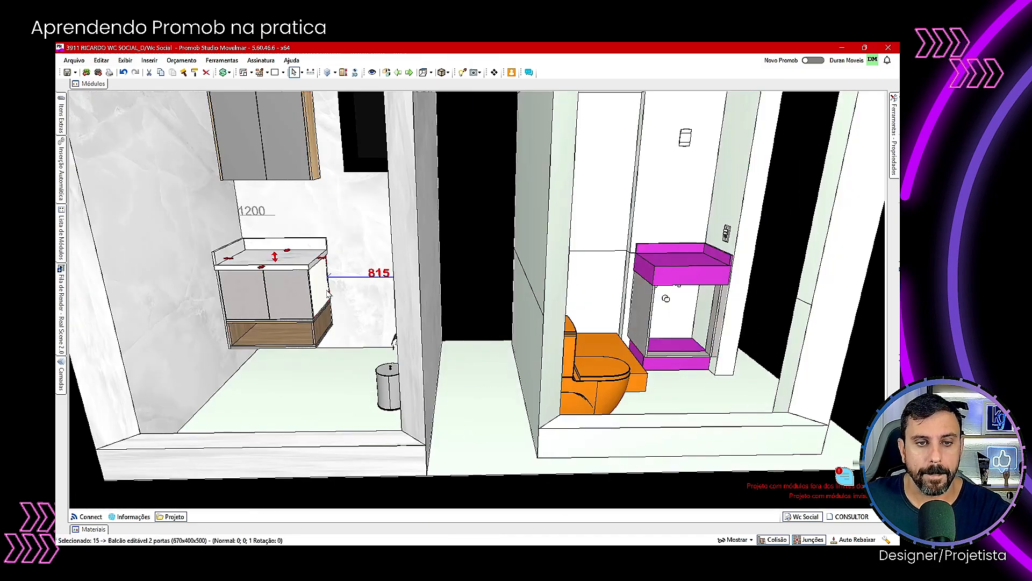
middle_click_drag(539, 287, 428, 300)
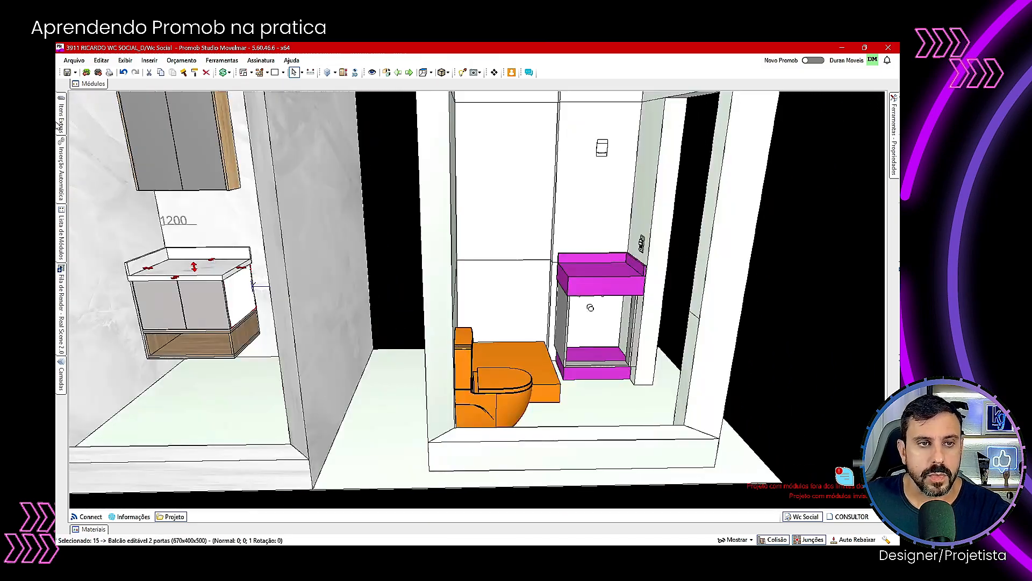
left_click(94, 84)
left_click(240, 329)
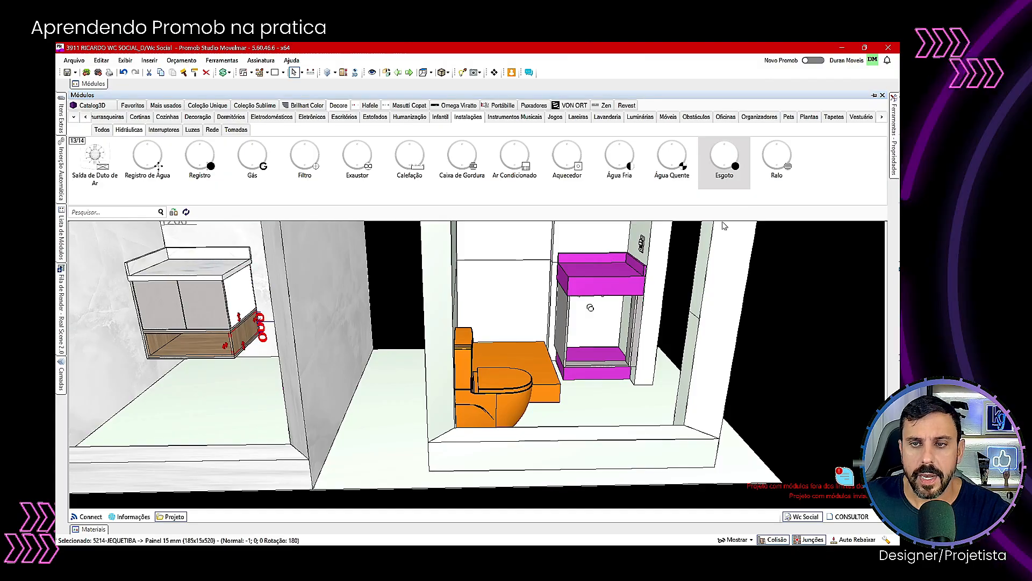
left_click(895, 135)
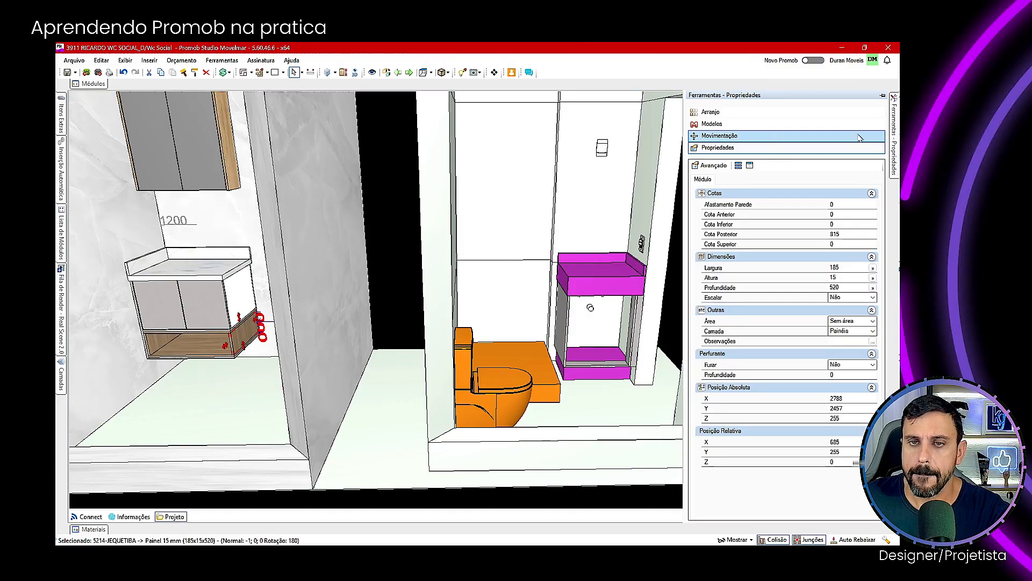
left_click(712, 123)
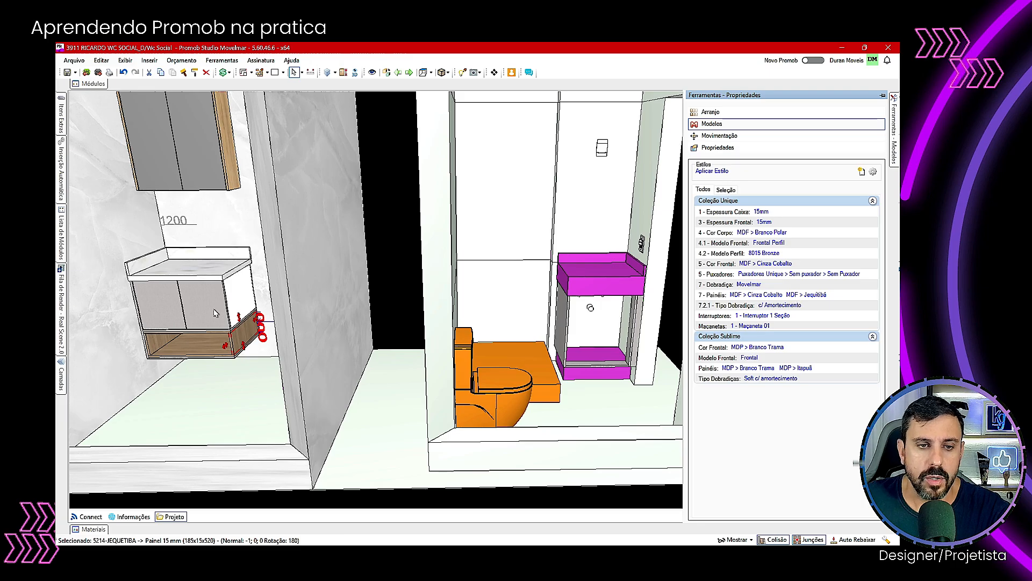
left_click(238, 302)
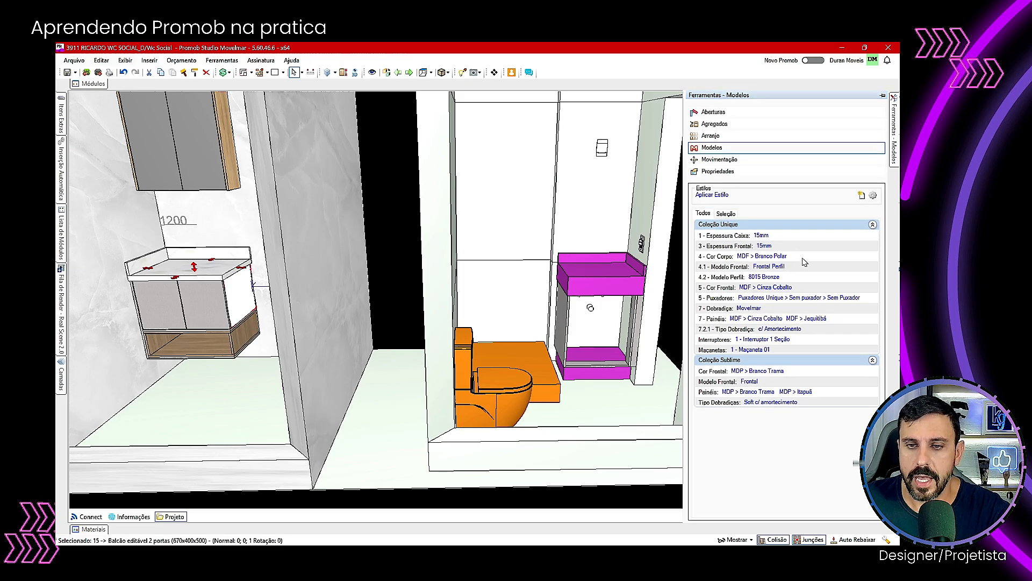
Step: Insert a Balcão editável 2 portas from Coleção Unique's Balcões Inferiores on the wall behind the purple countertop
left_click(92, 85)
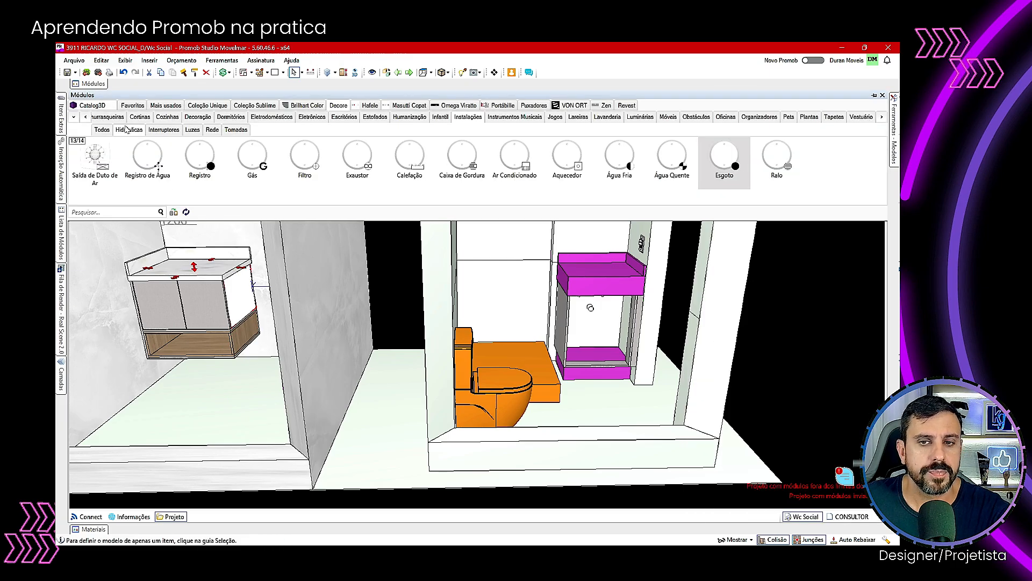
left_click(92, 84)
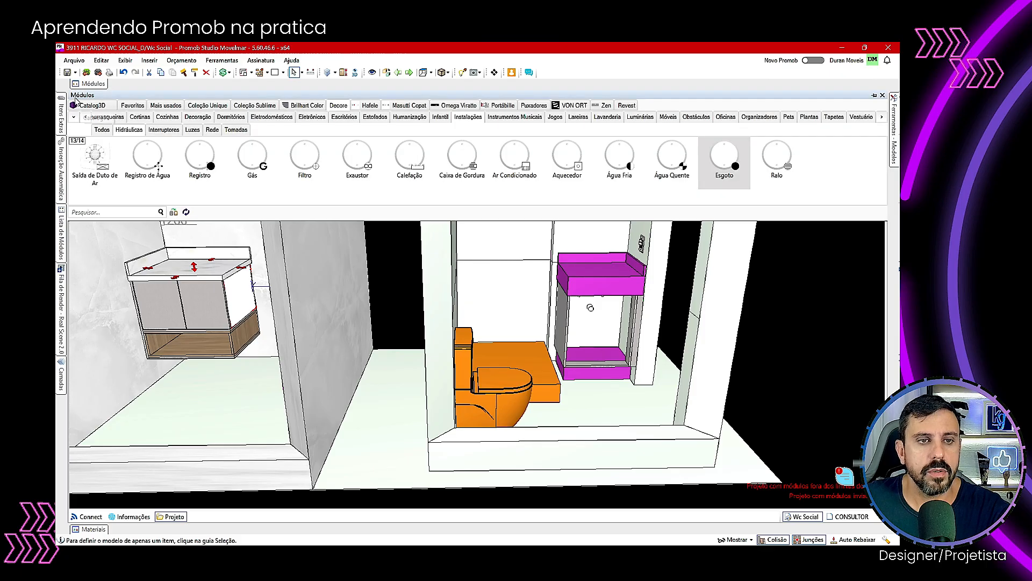
left_click(207, 106)
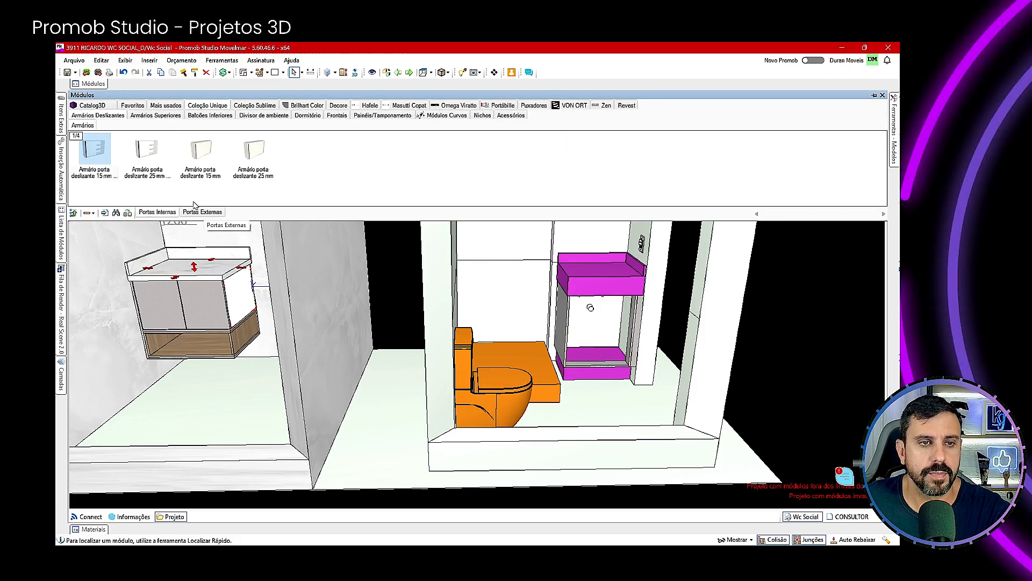
left_click(209, 116)
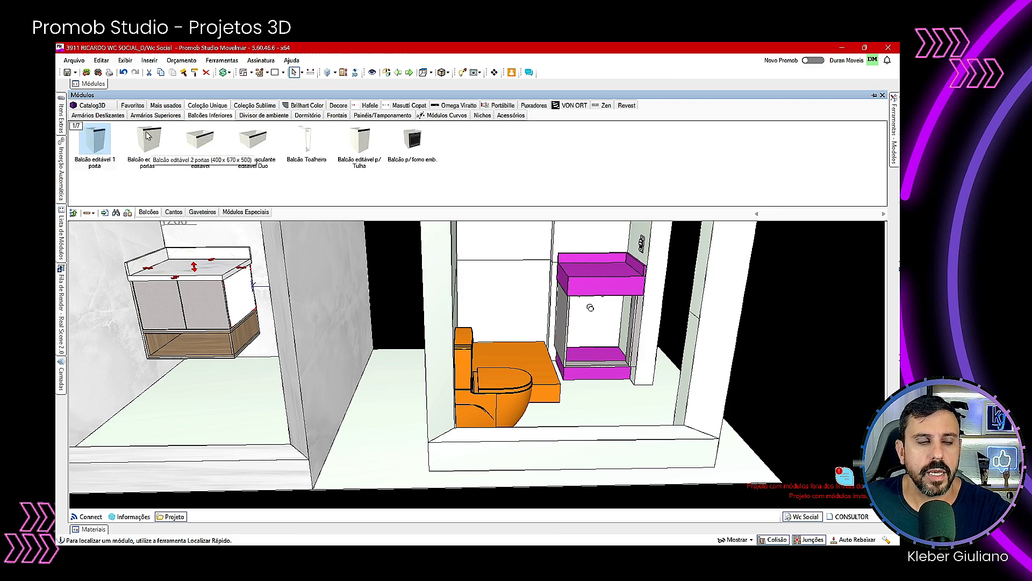
left_click(624, 365)
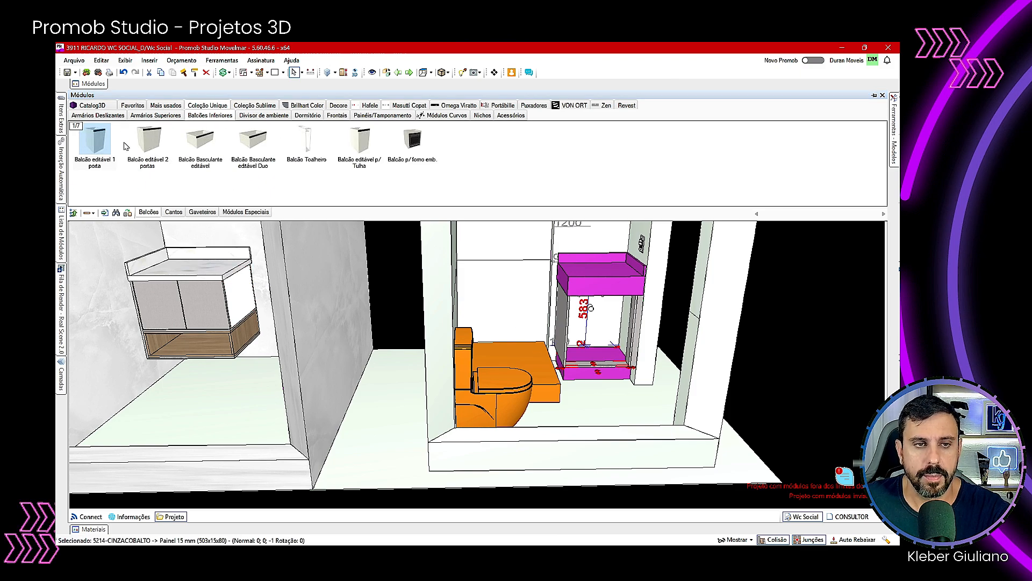
left_click(148, 141)
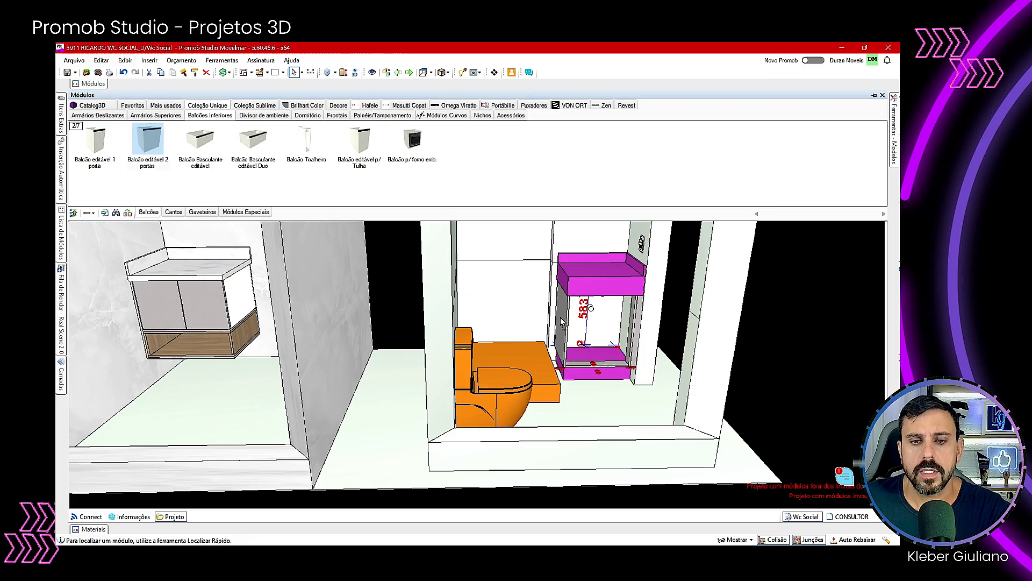
left_click(586, 328)
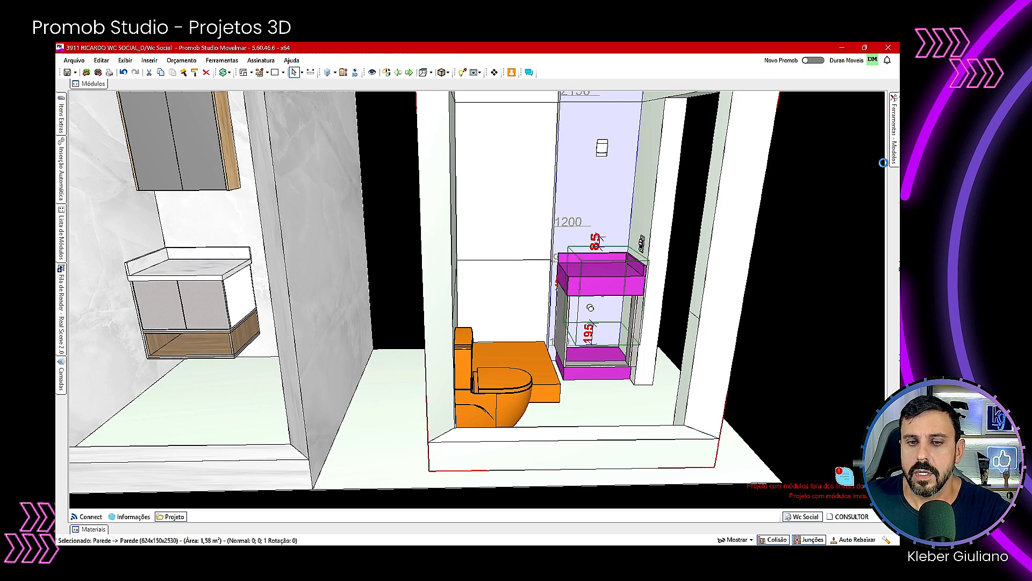
Step: Check the neighbouring vanity cabinet's dimensions and set the new two-door cabinet's height to 400 mm
mouse_move(894, 134)
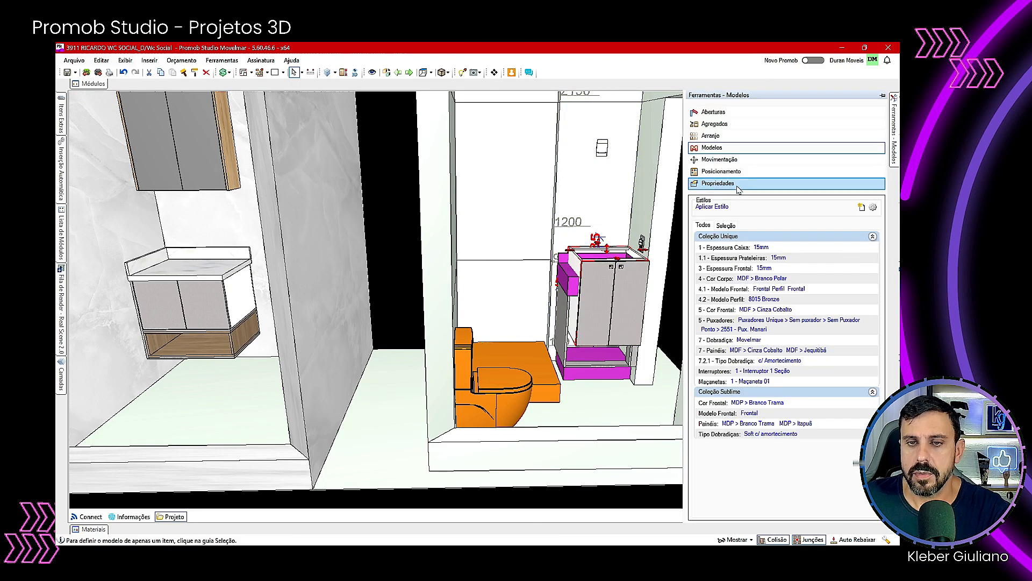
left_click(738, 185)
left_click(840, 303)
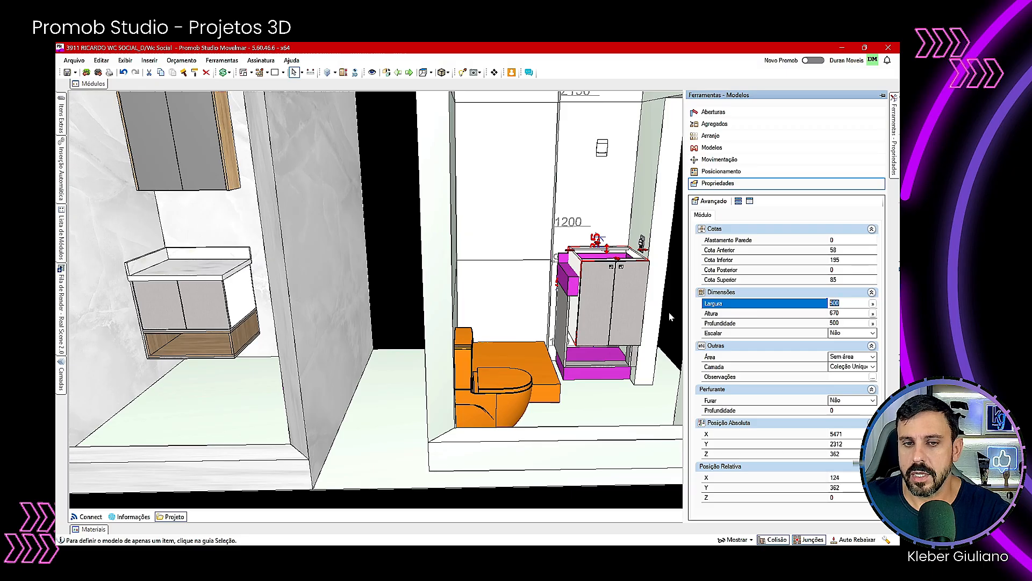
left_click(225, 301)
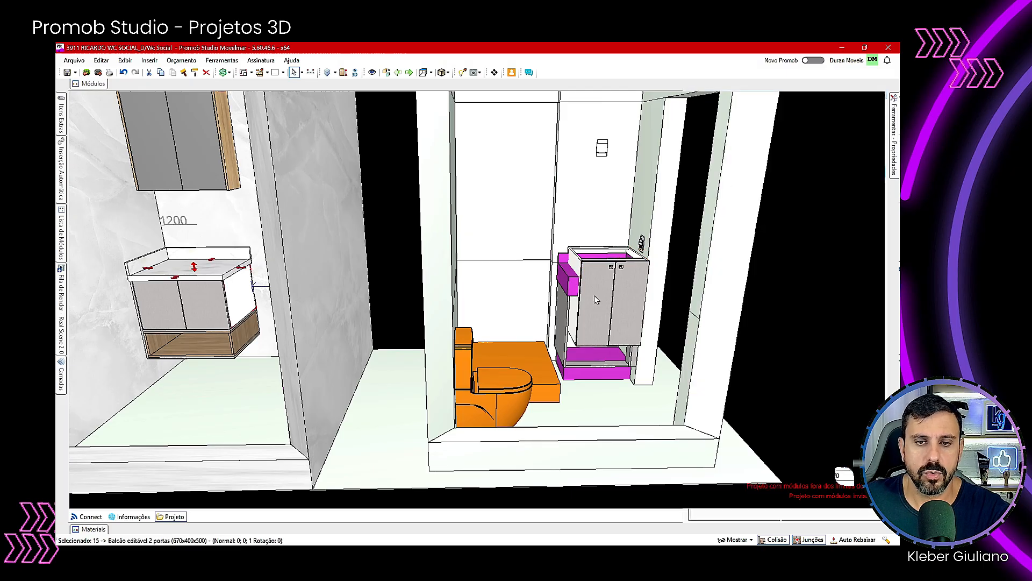
left_click(600, 318)
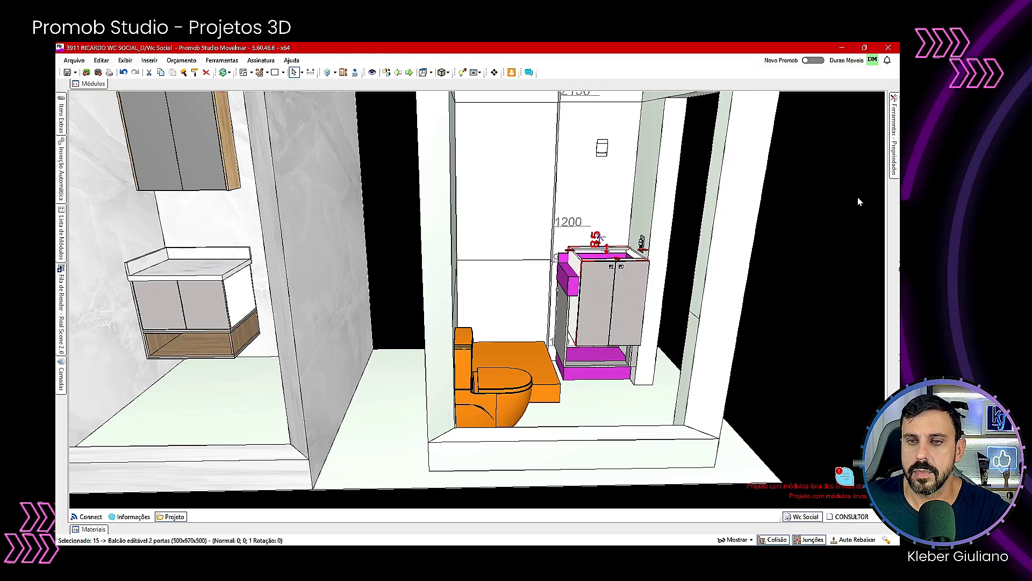
mouse_move(894, 135)
double_click(835, 313)
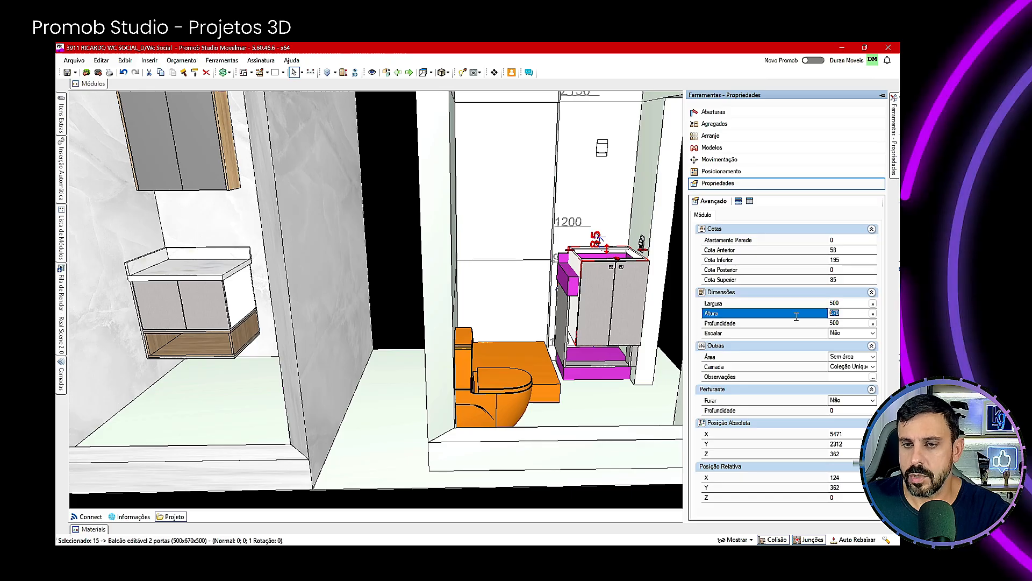
type("400")
key("Return")
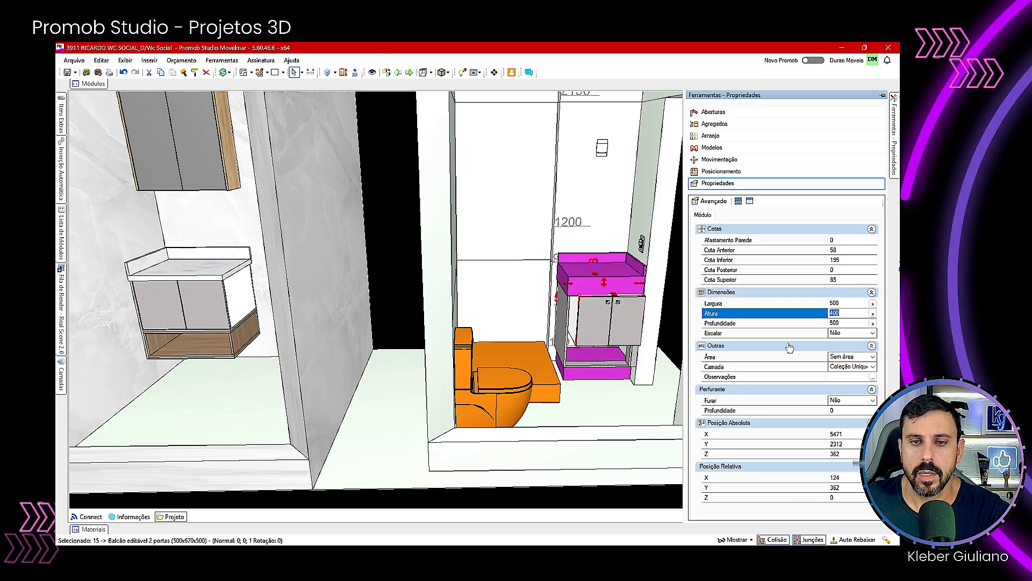
Step: Reposition the two-door cabinet so its top sits directly against the underside of the purple countertop
scroll(595, 331, "up", 5)
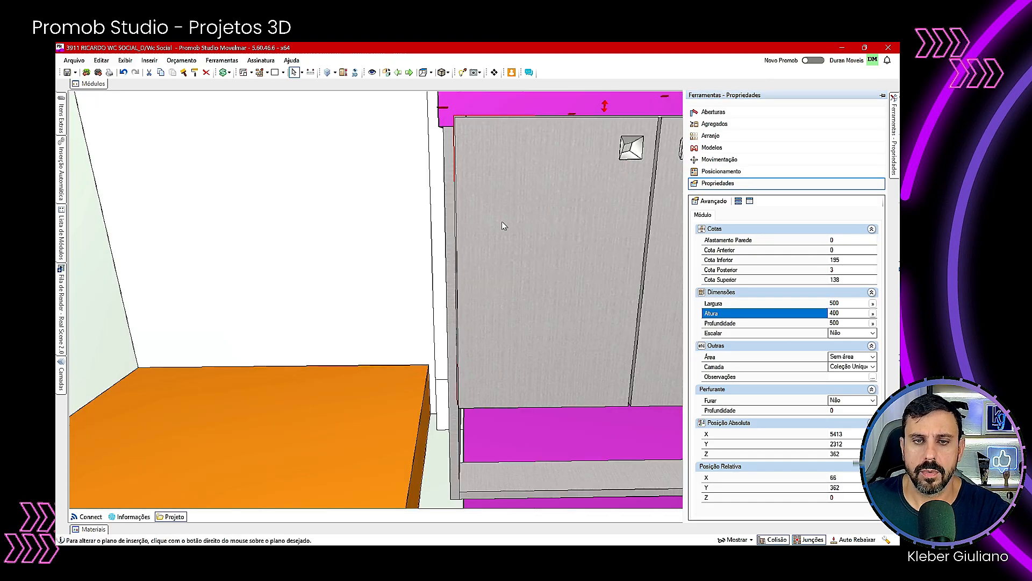
scroll(503, 223, "down", 5)
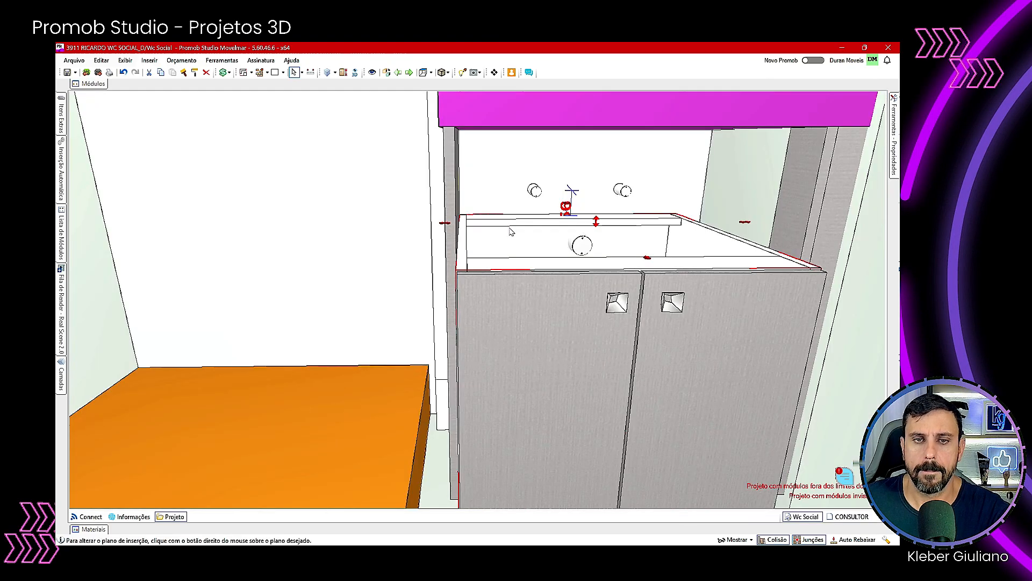
double_click(451, 192)
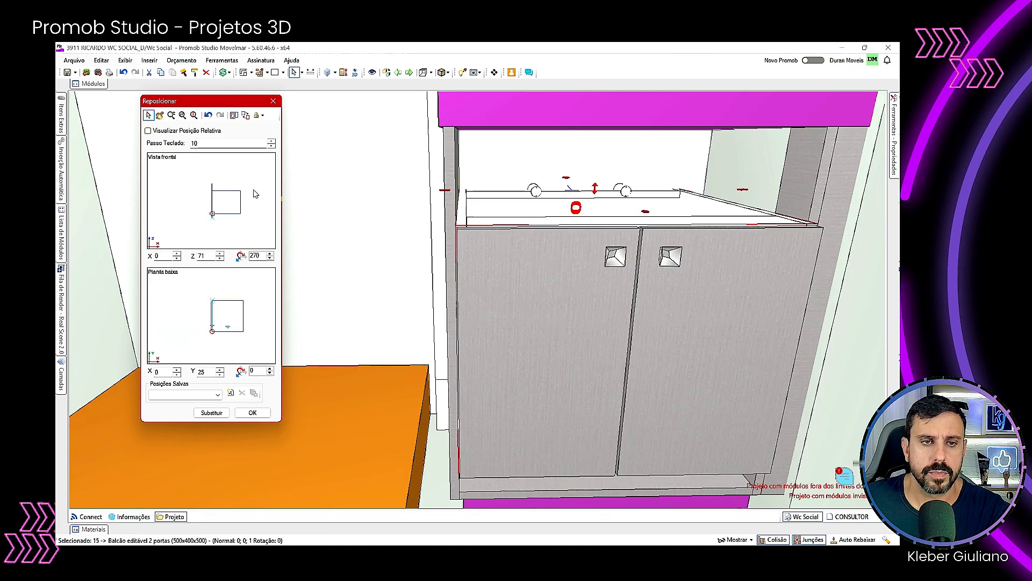
key("ctrl+Up")
key("ctrl+Down")
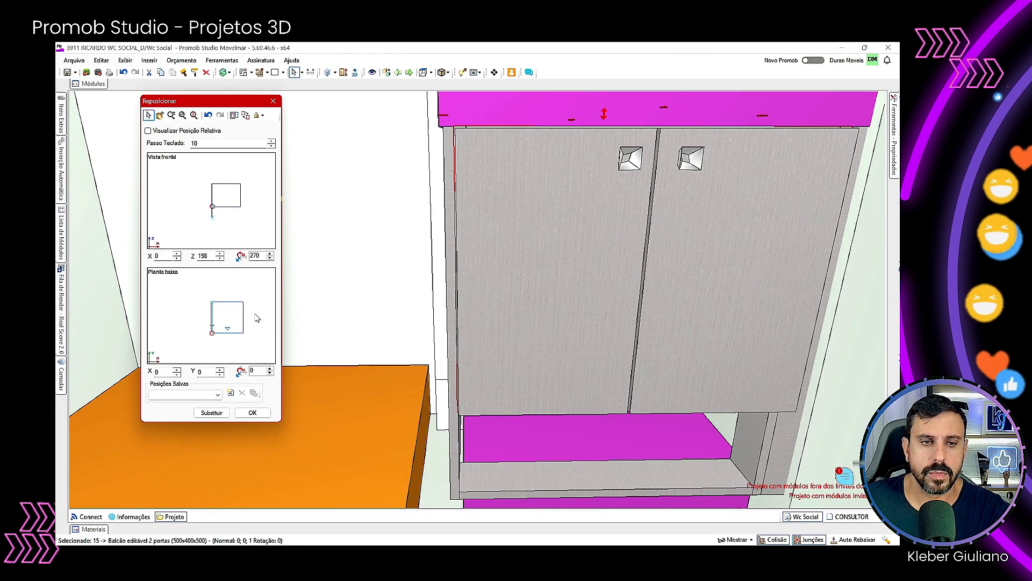
left_click(256, 415)
Step: Compare the cabinet with the side panel's depth and set the cabinet's depth to 430 mm
middle_click_drag(476, 364, 558, 338)
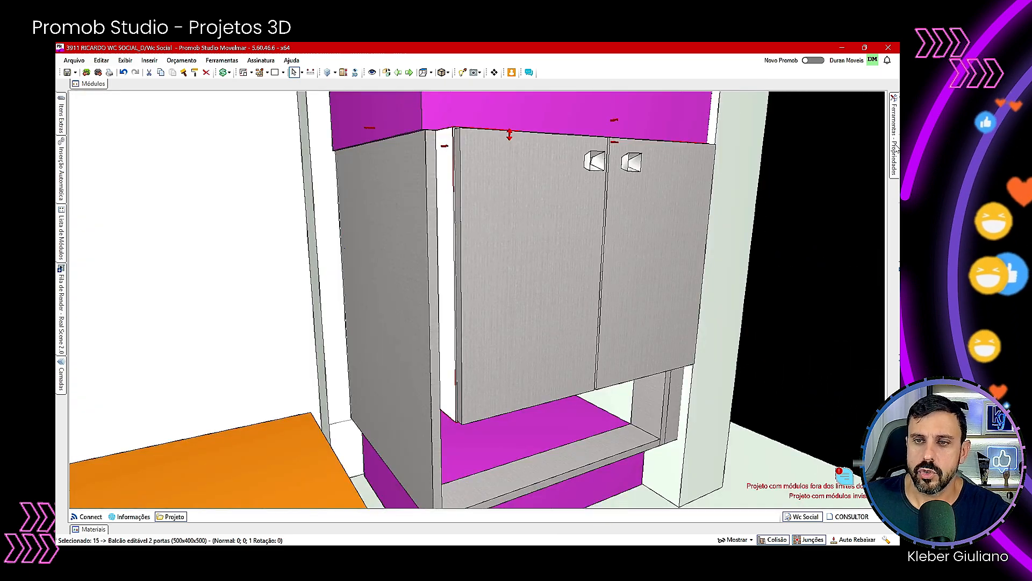
mouse_move(895, 149)
left_click(846, 323)
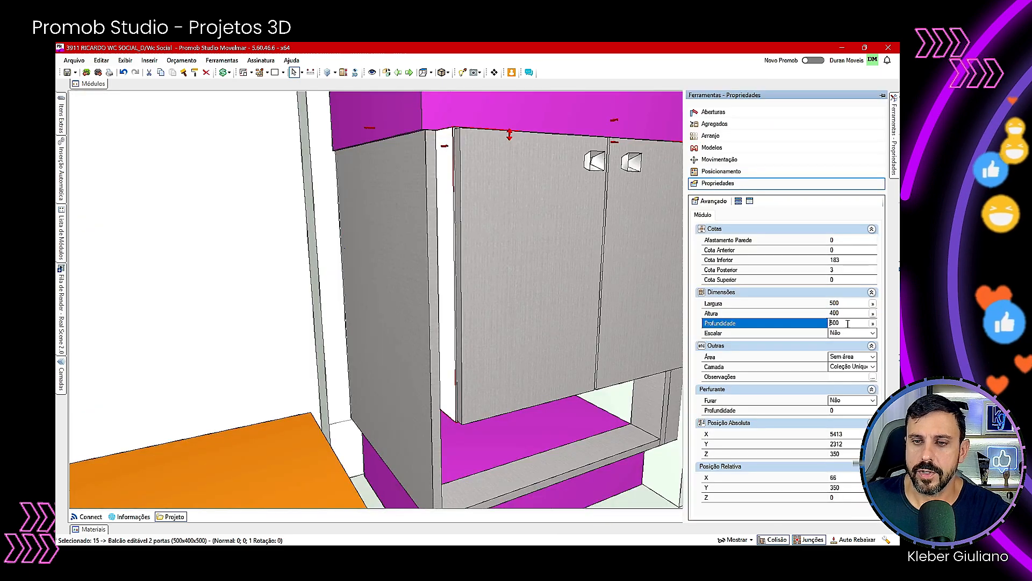
left_click(362, 319)
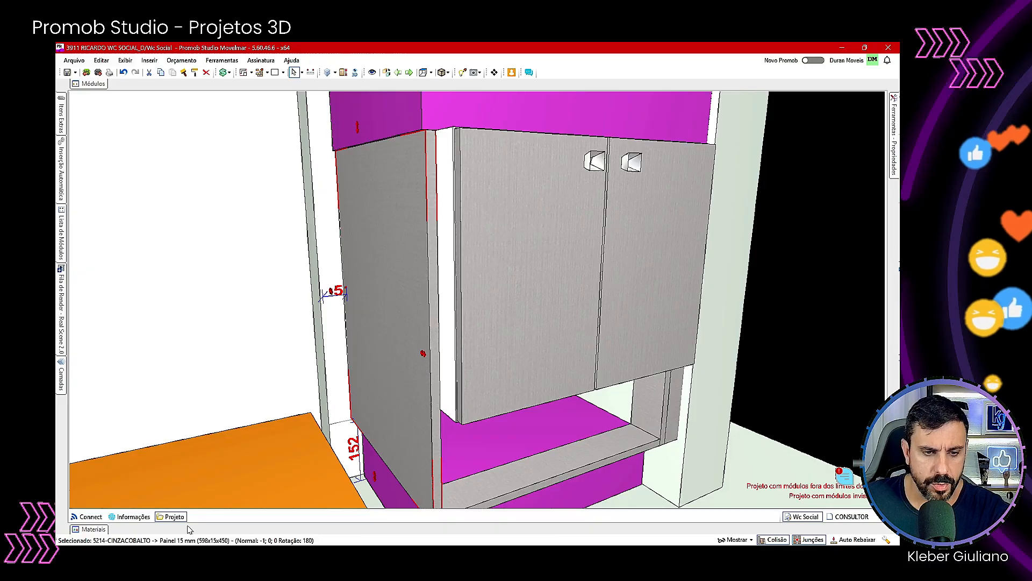
left_click(537, 305)
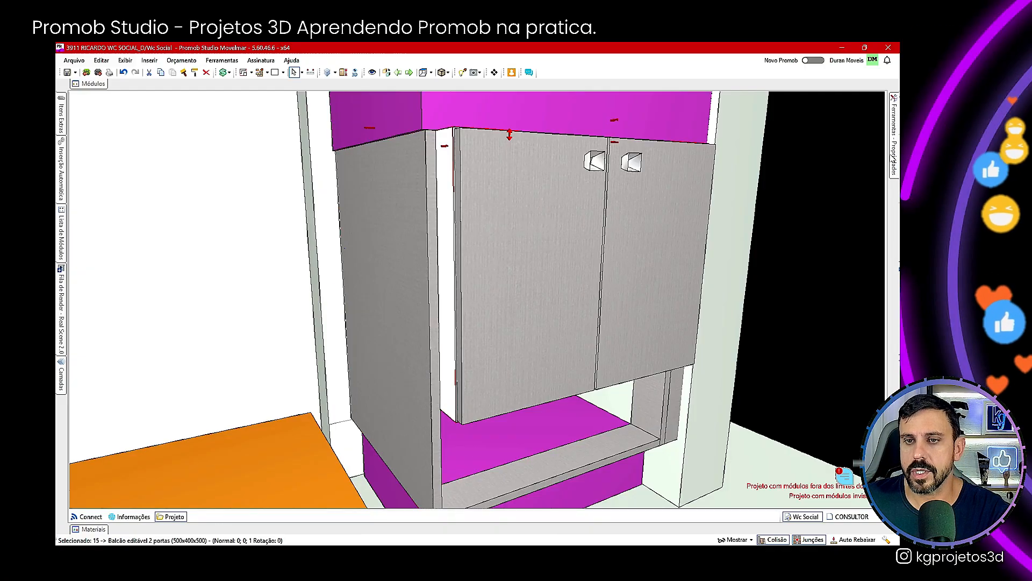
mouse_move(893, 160)
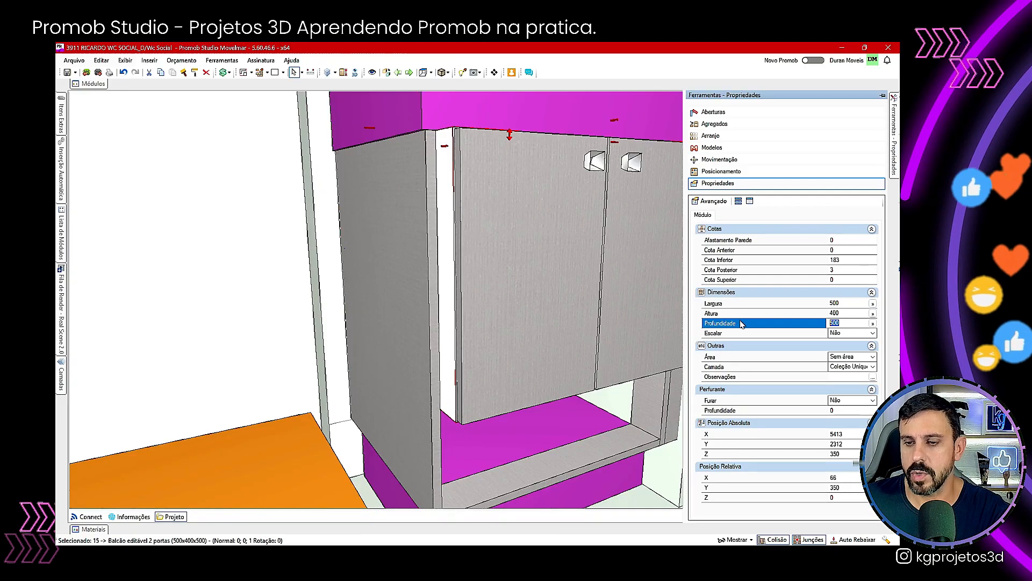
key("Return")
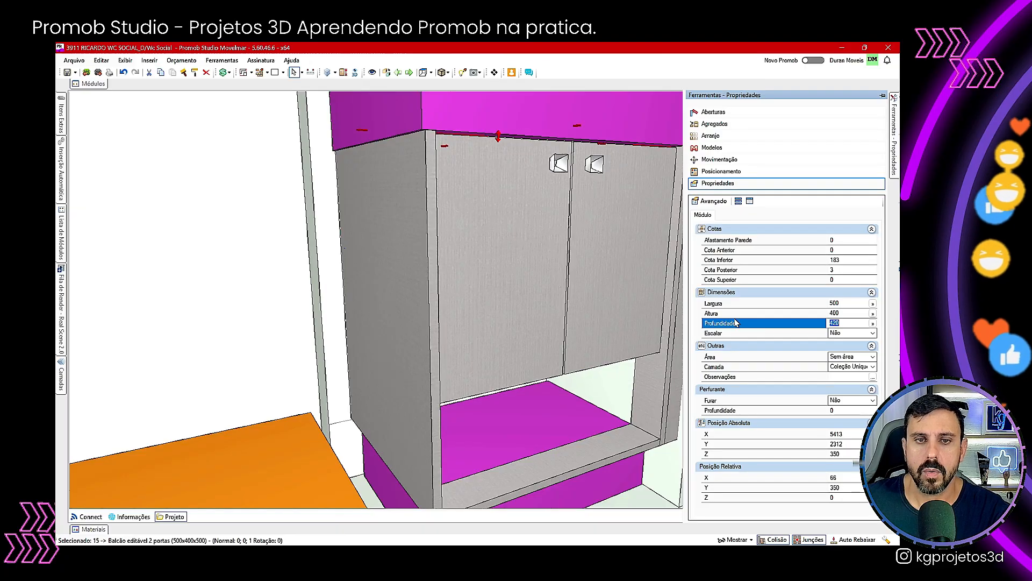
type("430")
key("Return")
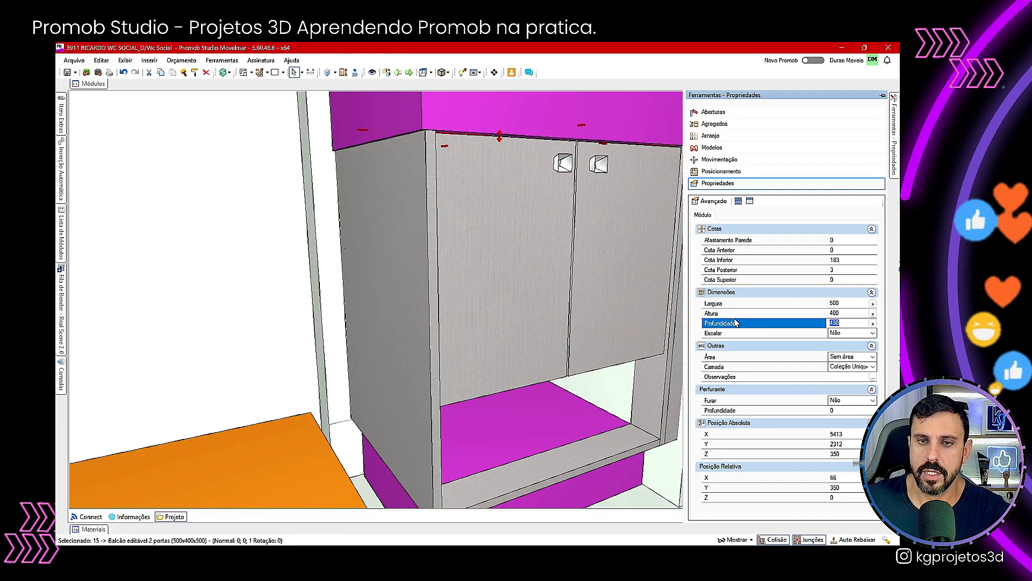
Step: Set the width of the lower horizontal panel beneath the two-door cabinet to 500 mm
scroll(479, 351, "up", 3)
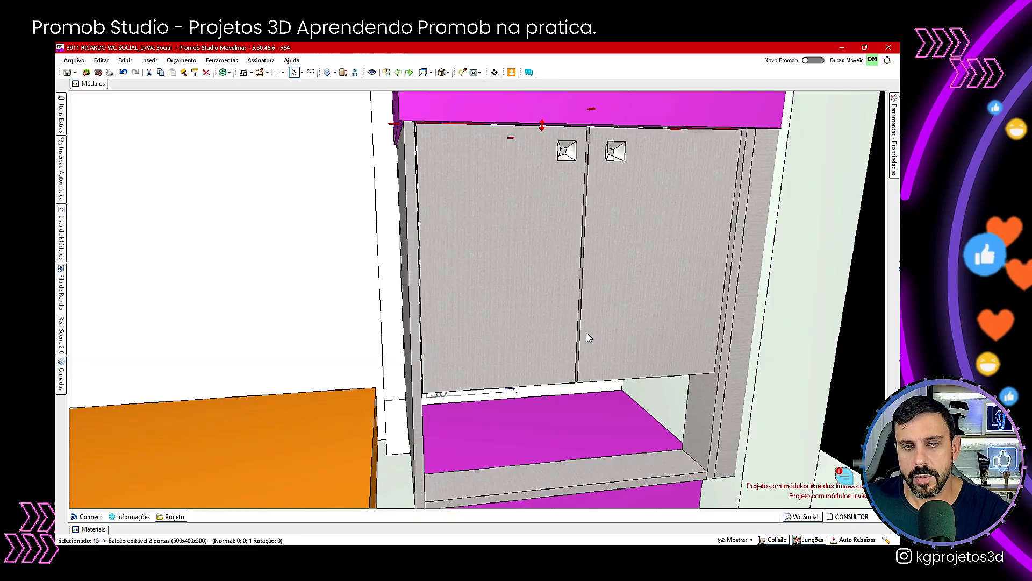
middle_click_drag(587, 336, 742, 258)
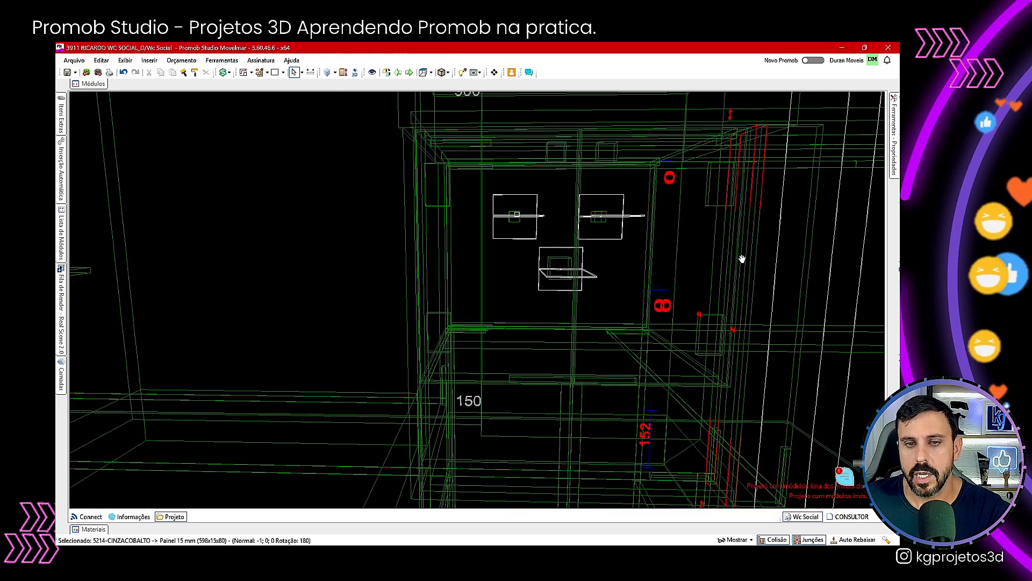
left_click(690, 483)
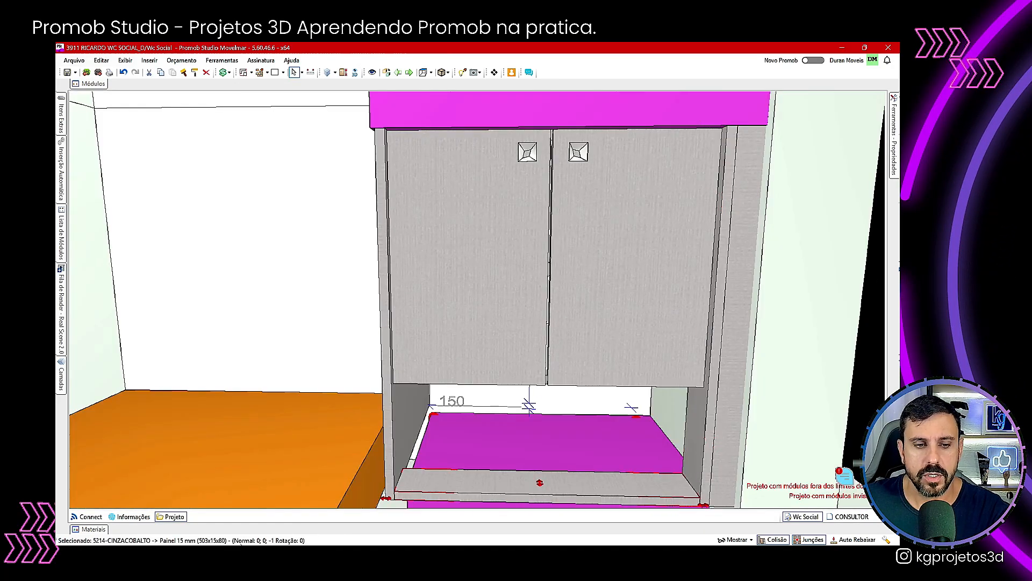
left_click(894, 130)
left_click(811, 267)
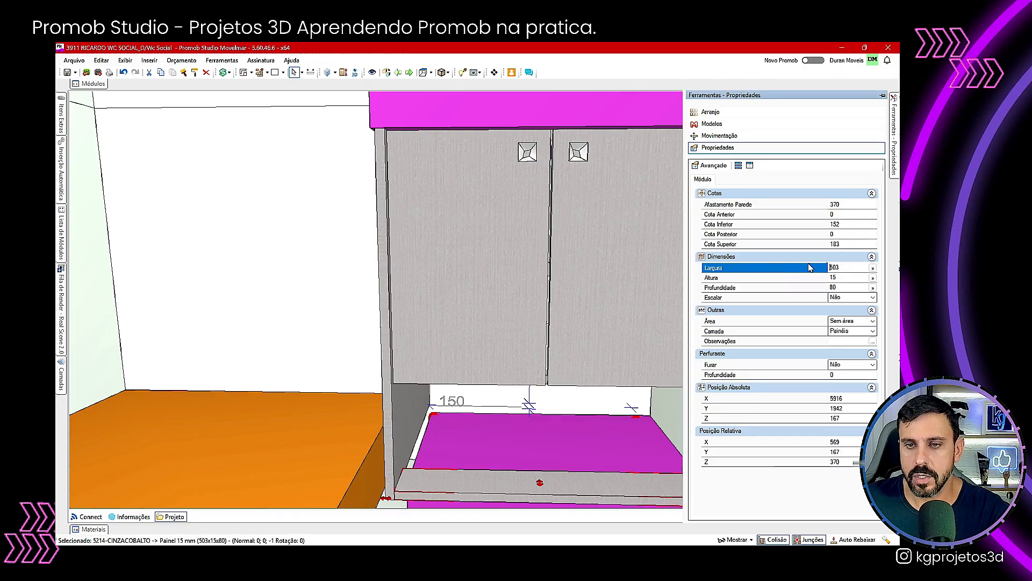
type("500")
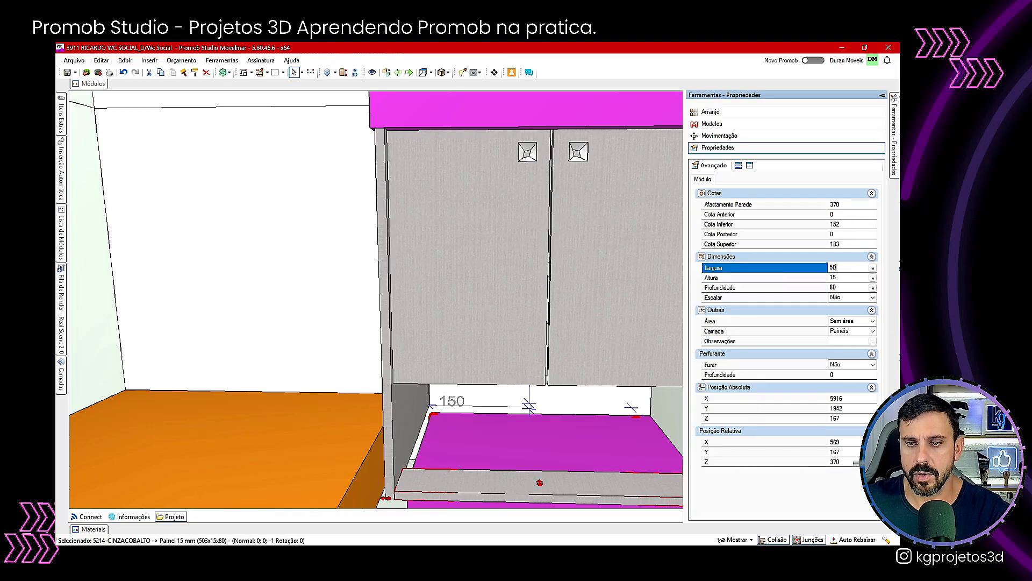
key("Return")
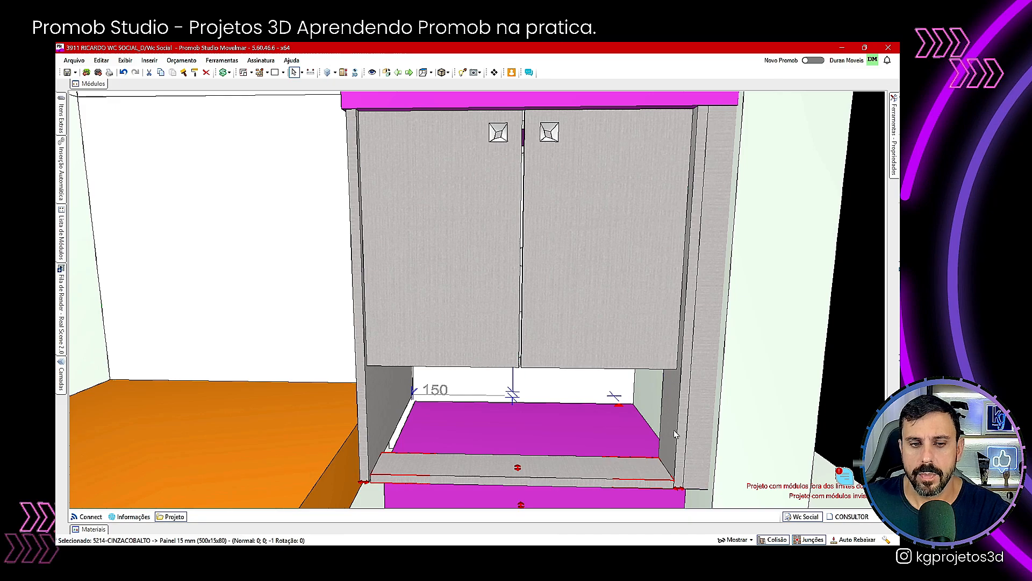
Step: Shift the lower panel and the wall-side vertical panel together sideways to close the gap beside the cabinet
left_click(671, 434, "shift")
key("Left")
key("Left")
key("Left")
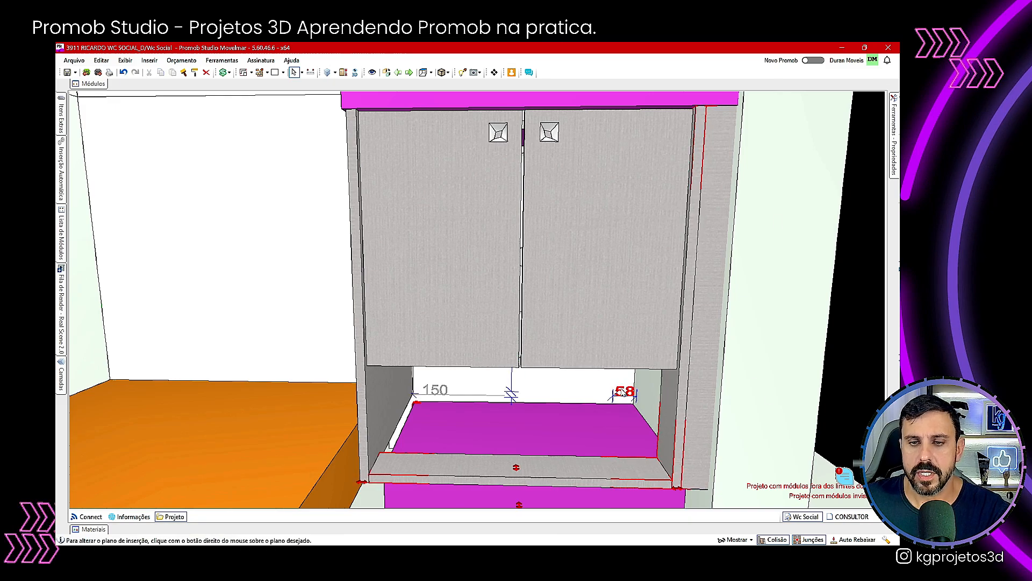
left_click(698, 284)
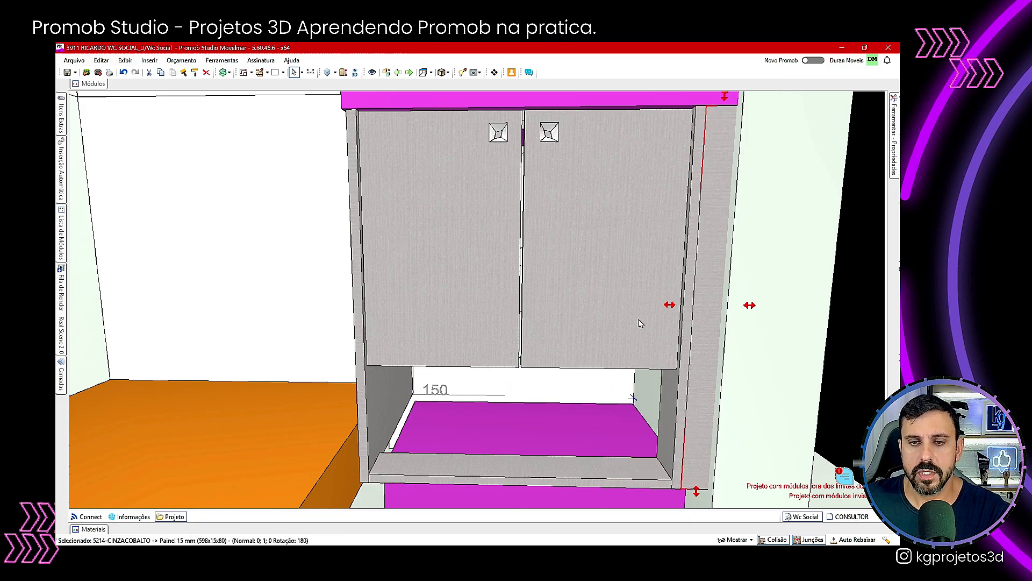
scroll(638, 319, "down", 1)
scroll(661, 330, "down", 5)
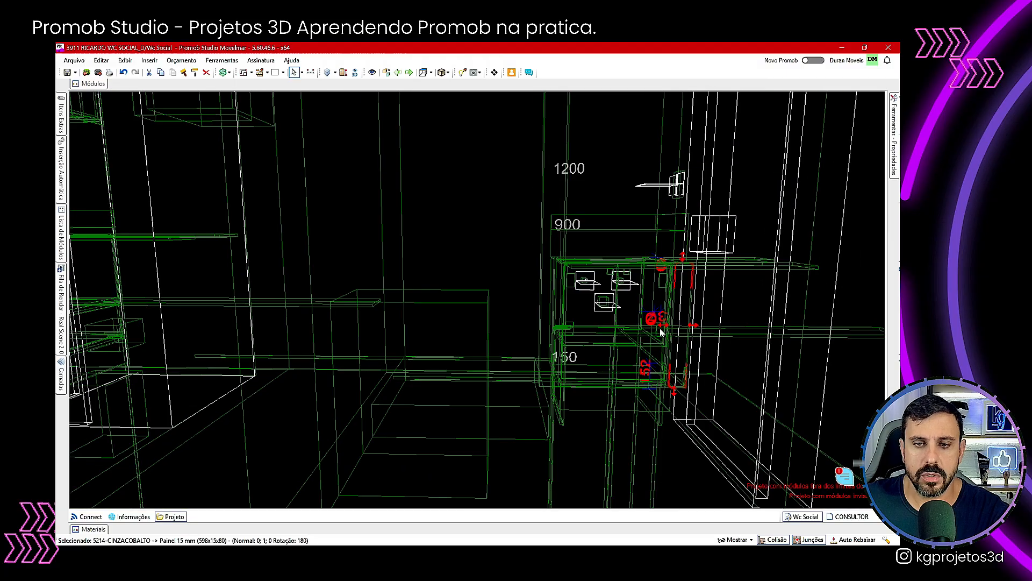
left_click(586, 315)
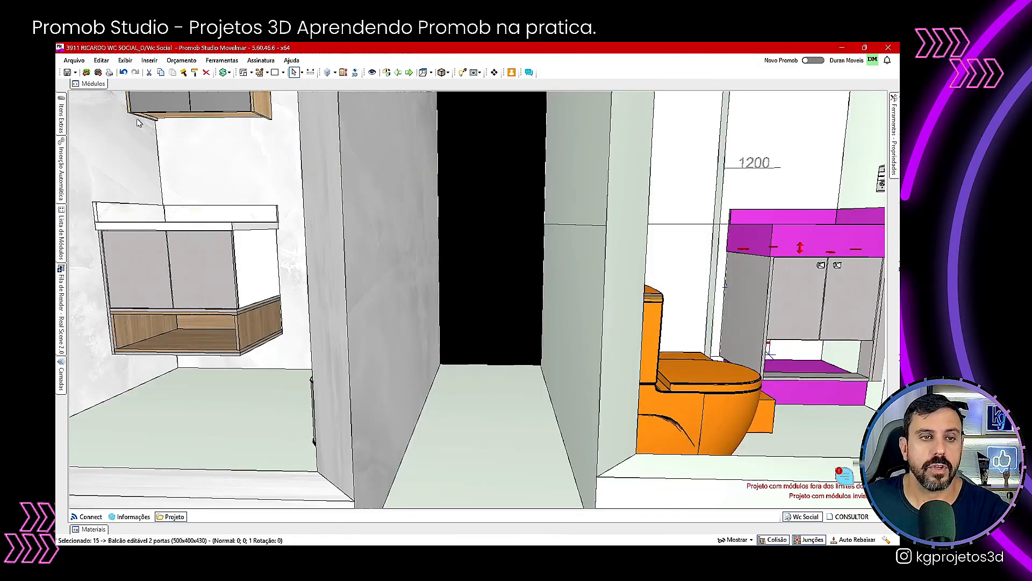
left_click(89, 84)
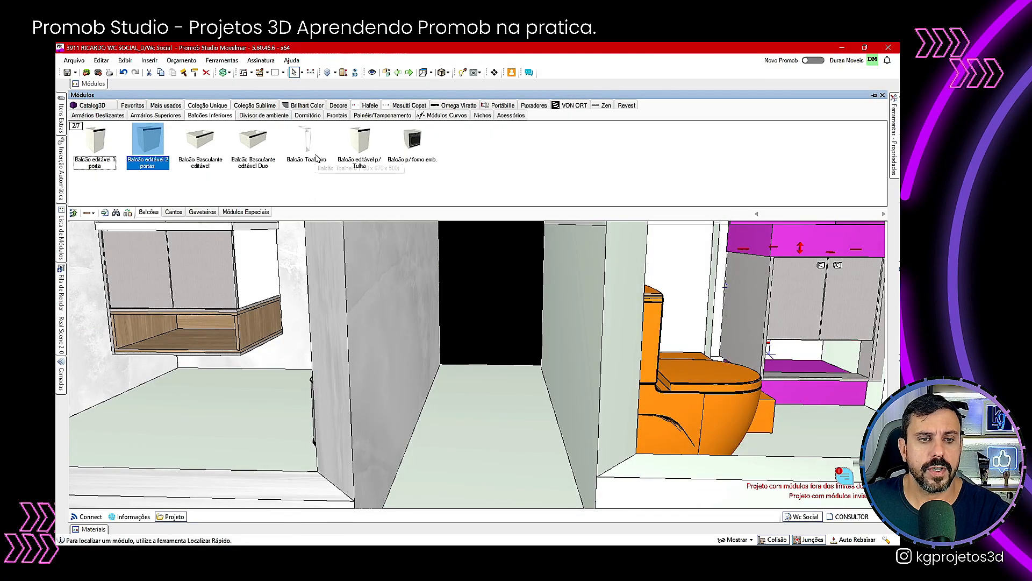
left_click(251, 213)
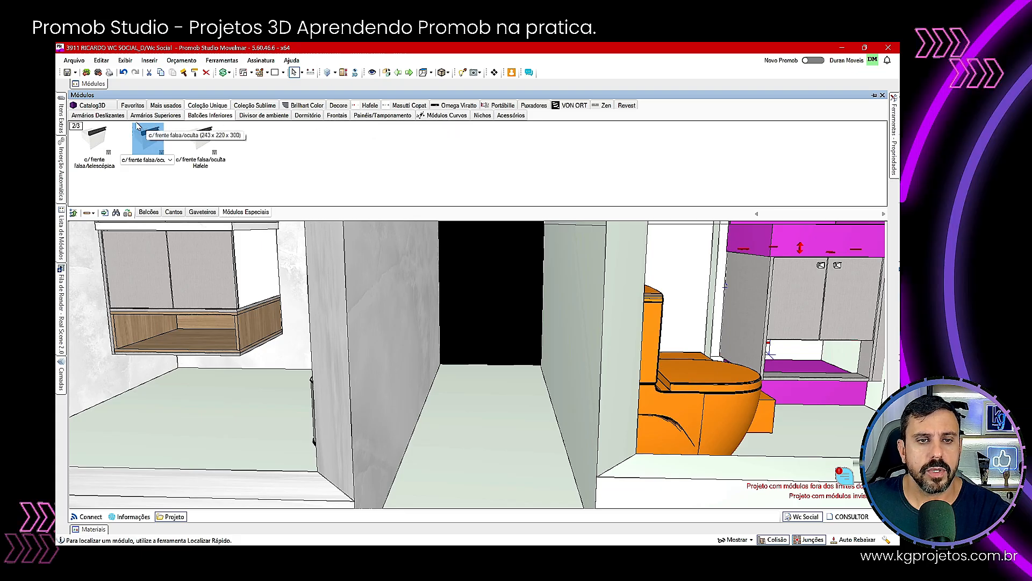
Step: Duplicate the two-door cabinet and place the copy above the toilet, beside the purple countertop
left_click(807, 336)
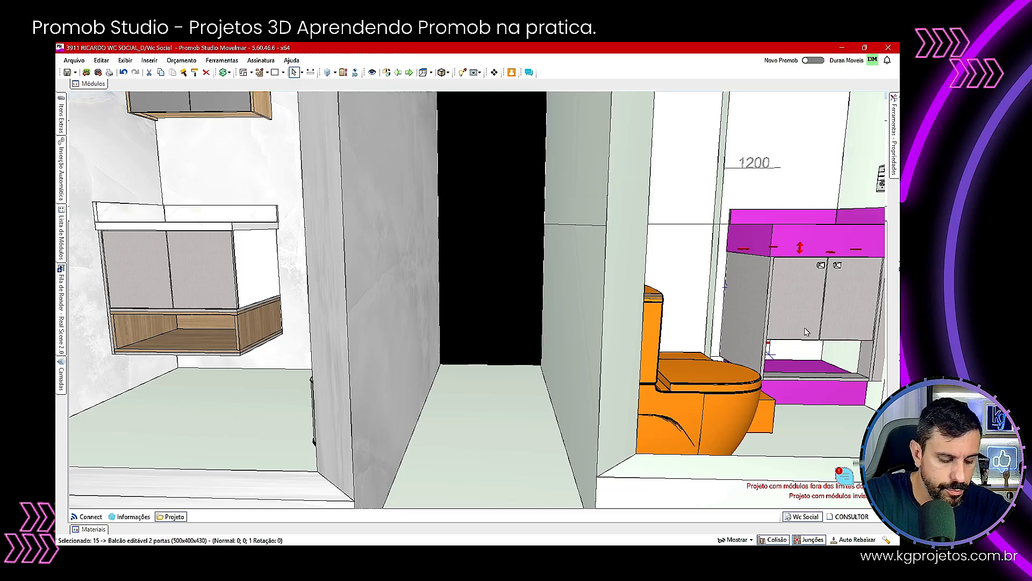
key("ctrl+r")
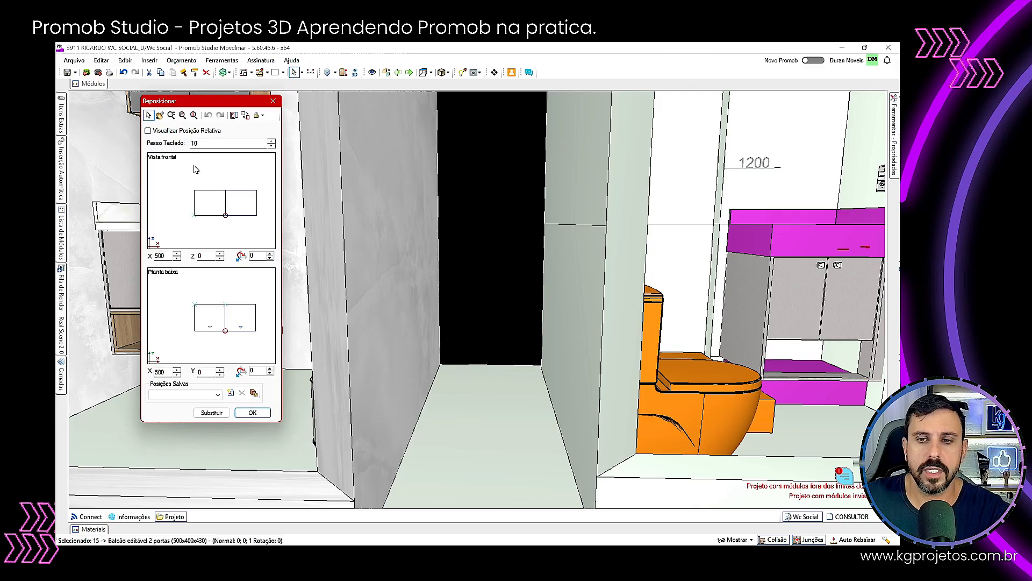
left_click(194, 165)
left_click(260, 412)
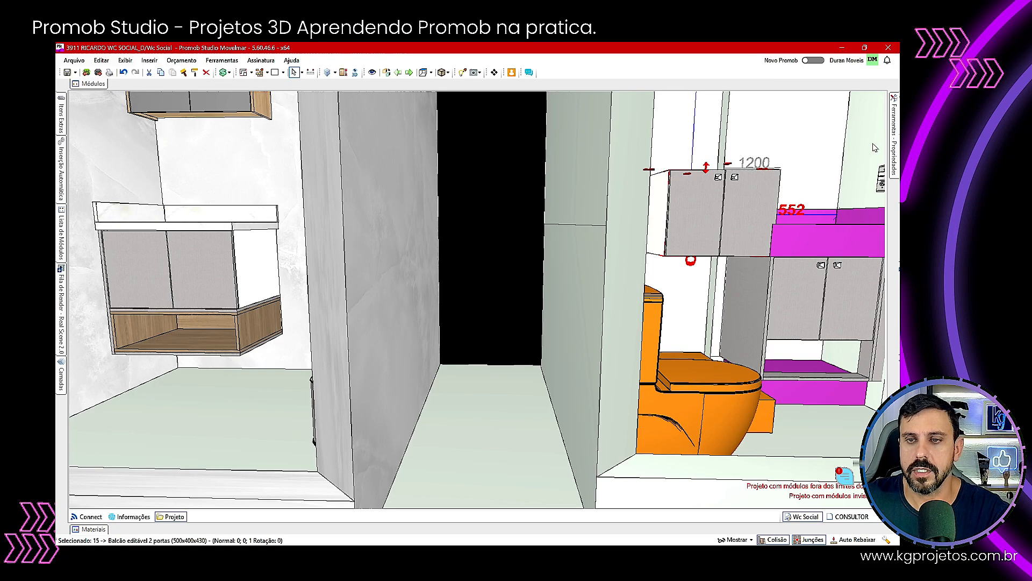
Step: Set the body colour of the copied cabinet above the toilet to MDF Jequitibá, for this selection only
left_click(895, 137)
left_click(802, 148)
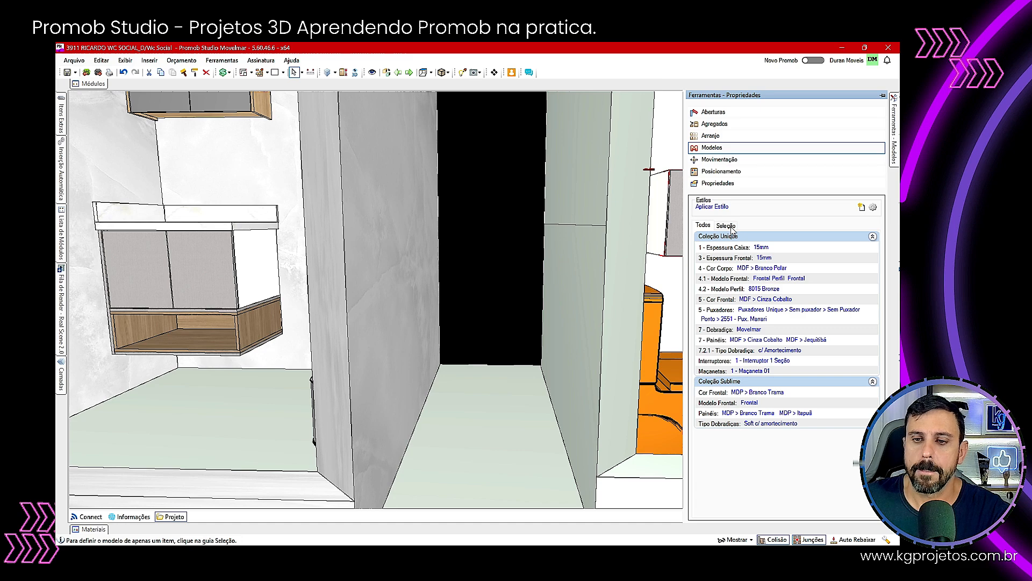
left_click(728, 226)
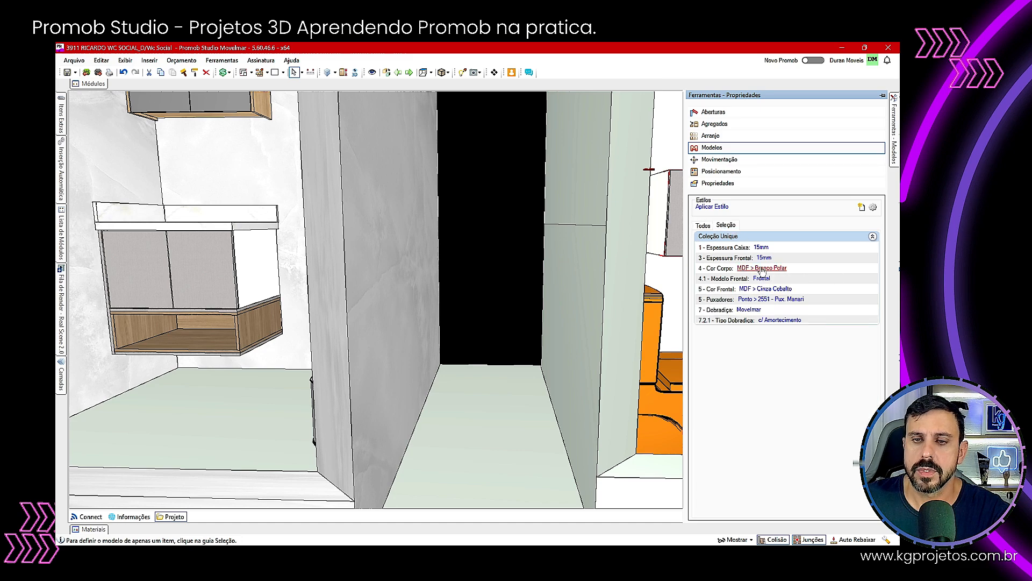
left_click(762, 269)
mouse_move(768, 289)
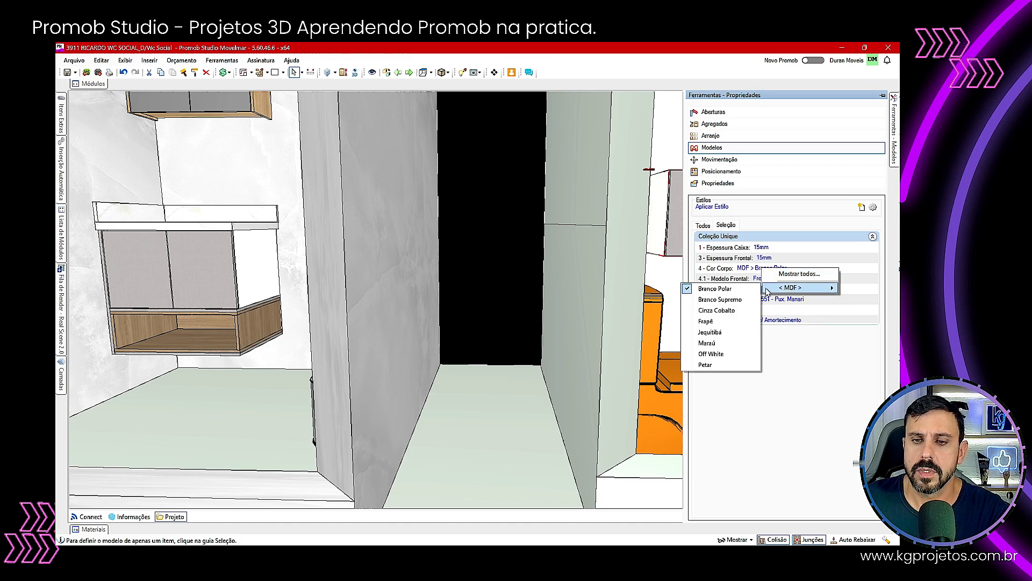
left_click(713, 332)
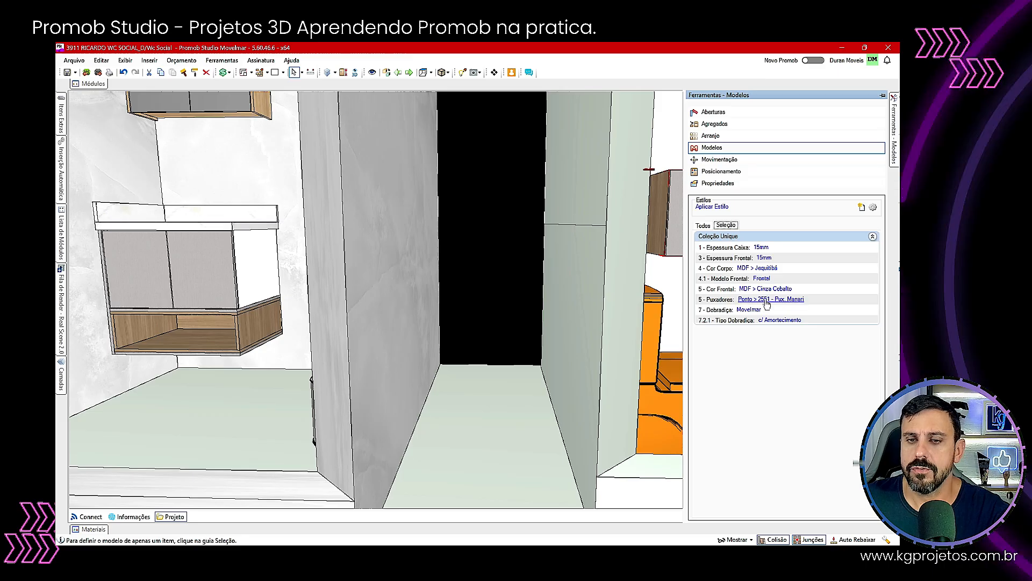
Step: Remove the doors (Porta Inferior) from the copied cabinet to make it an open niche
left_click(744, 124)
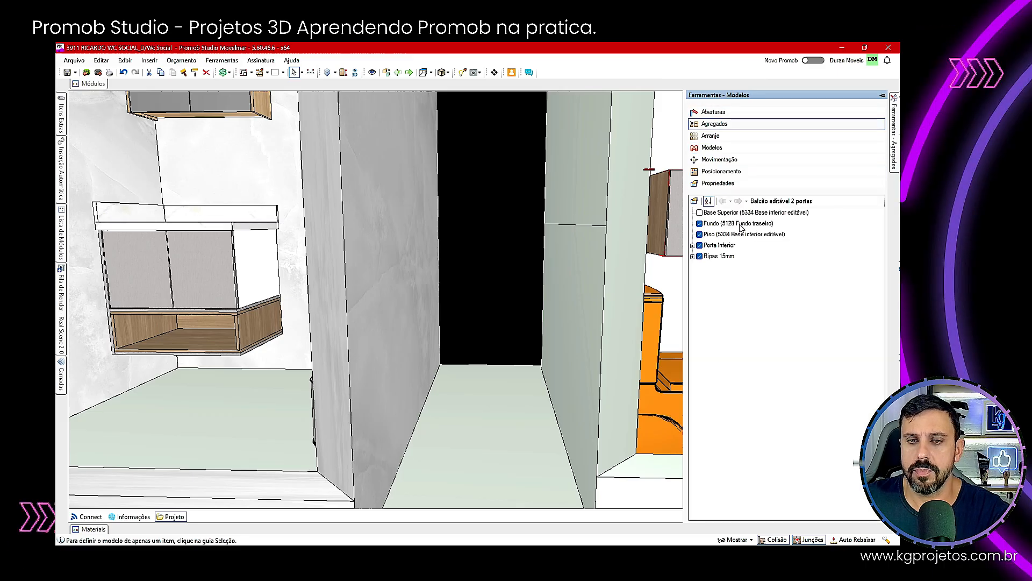
left_click(701, 246)
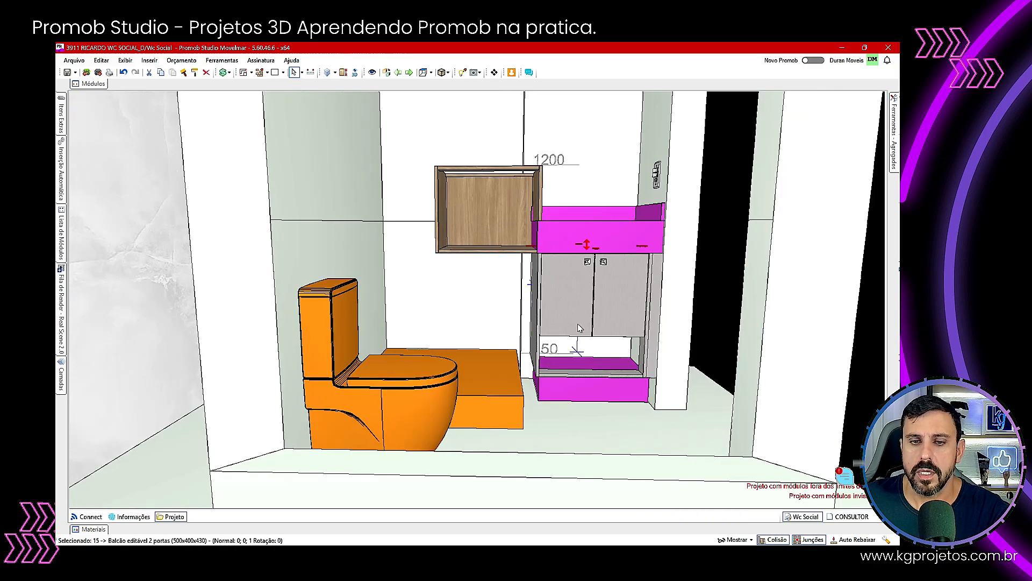
mouse_move(577, 324)
middle_mouse_down()
mouse_move(571, 296)
mouse_move(516, 316)
middle_mouse_up()
Step: Set the height of the open wood niche above the toilet to 183 mm
left_click(505, 228)
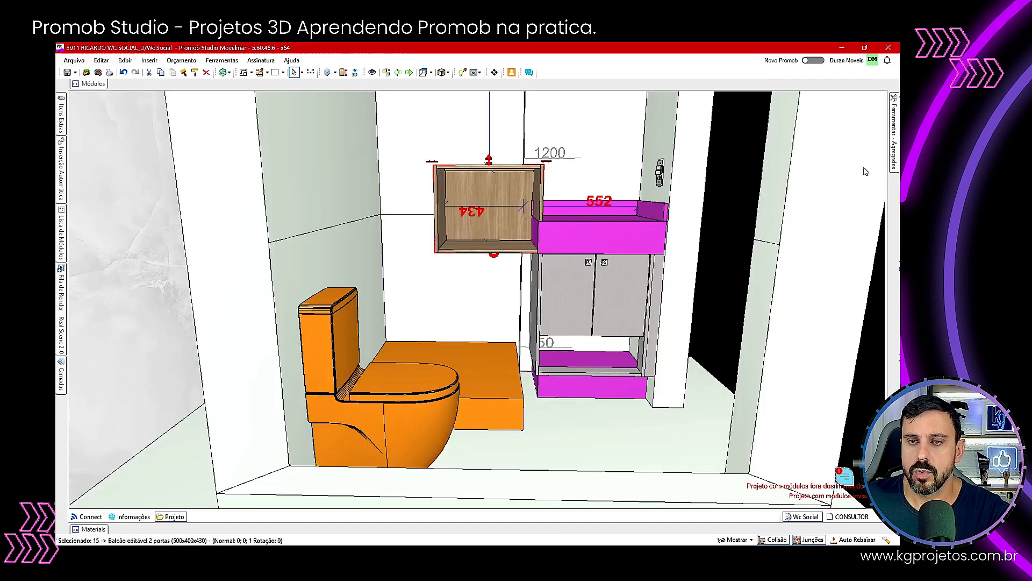
mouse_move(896, 148)
left_click(717, 159)
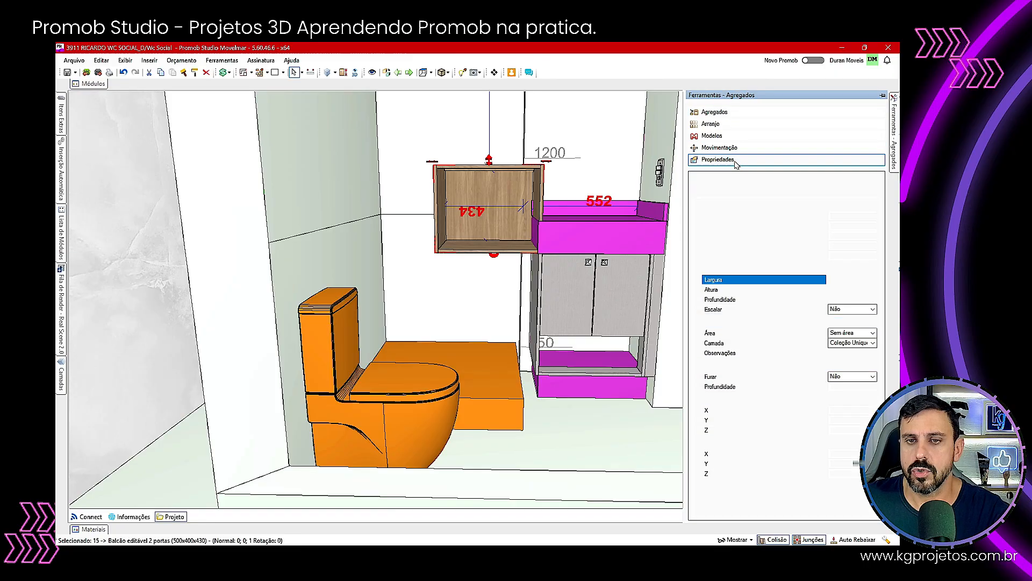
left_click(722, 291)
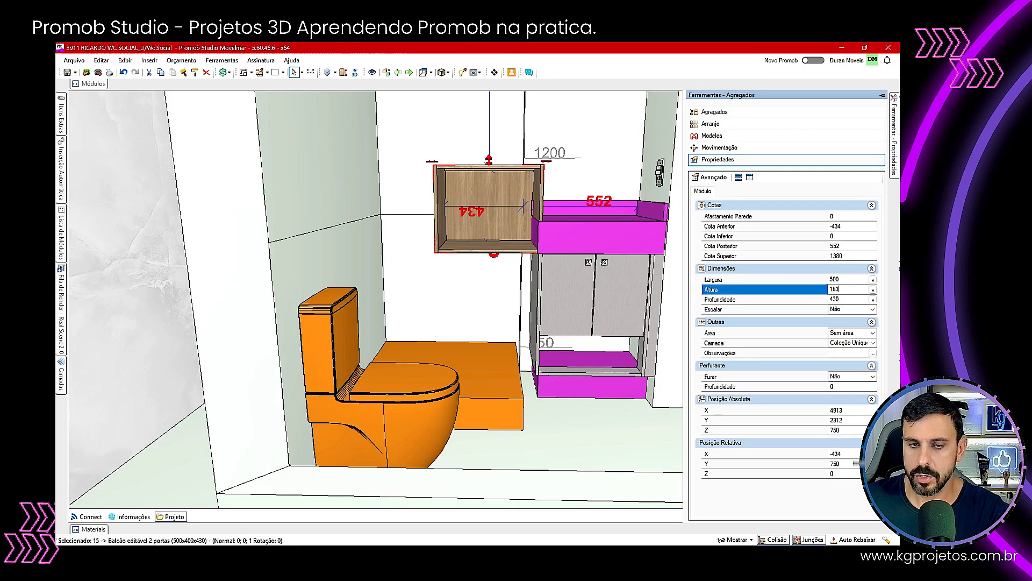
key("Return")
Step: Reposition the wood niche directly beneath the two-door cabinet, using a Z offset of -183
left_click_drag(475, 235, 571, 300)
left_click(209, 233)
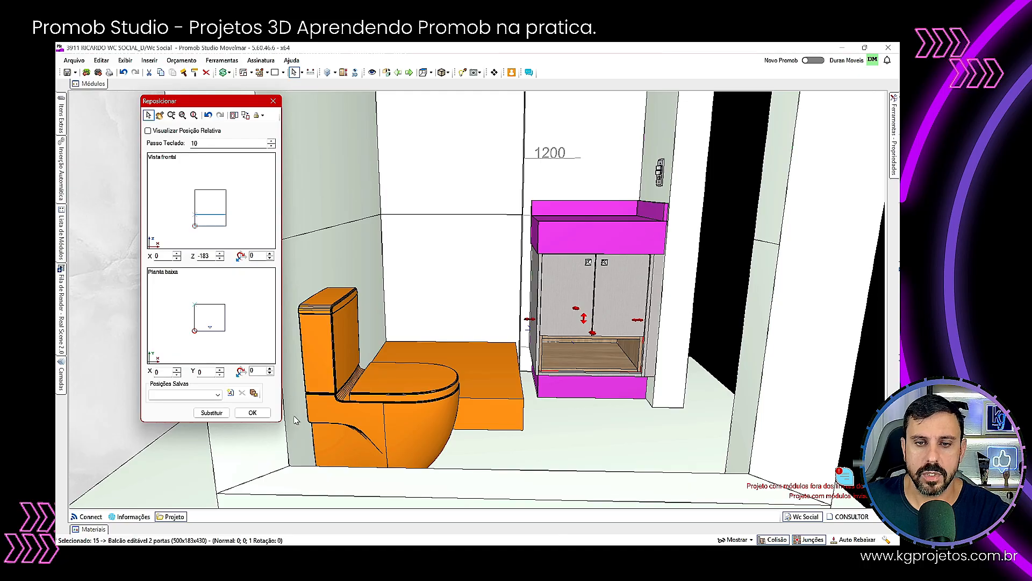
left_click(264, 414)
Step: Hide both doors of the two-door cabinet to expose its interior and the plumbing outlets
mouse_move(407, 365)
middle_mouse_down()
mouse_move(665, 321)
mouse_move(651, 341)
mouse_move(681, 339)
mouse_move(685, 294)
middle_mouse_up()
scroll(732, 300, "up", 6)
left_click_drag(684, 293, 670, 339)
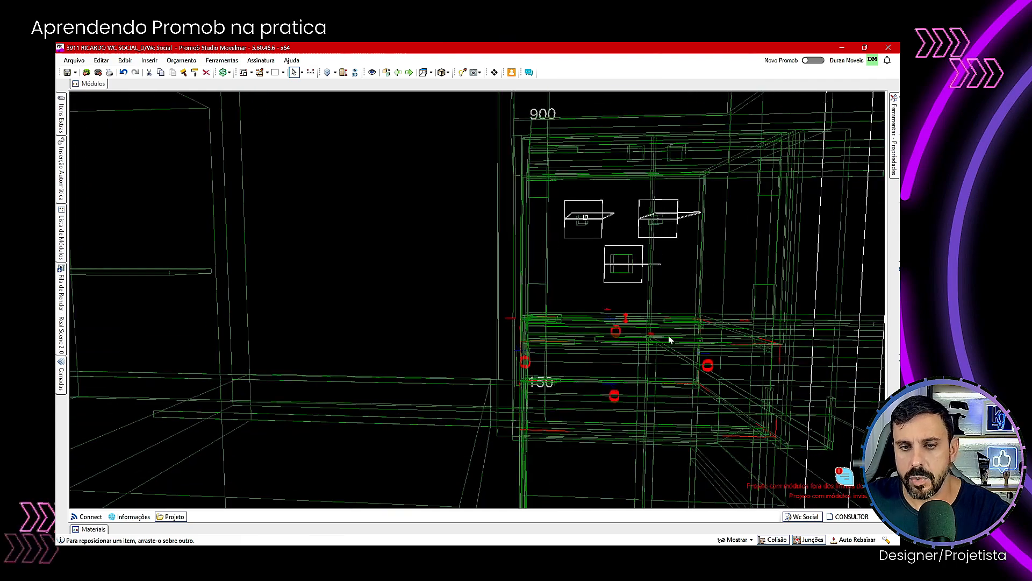
left_click(633, 271)
key("ctrl+i")
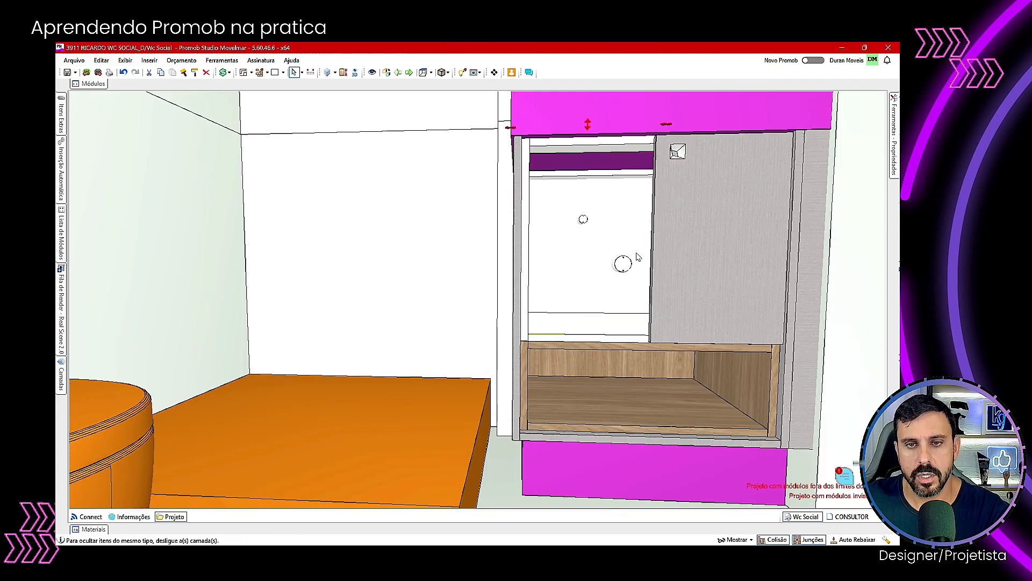
middle_click_drag(641, 241, 628, 263)
left_click(637, 263)
key("ctrl+i")
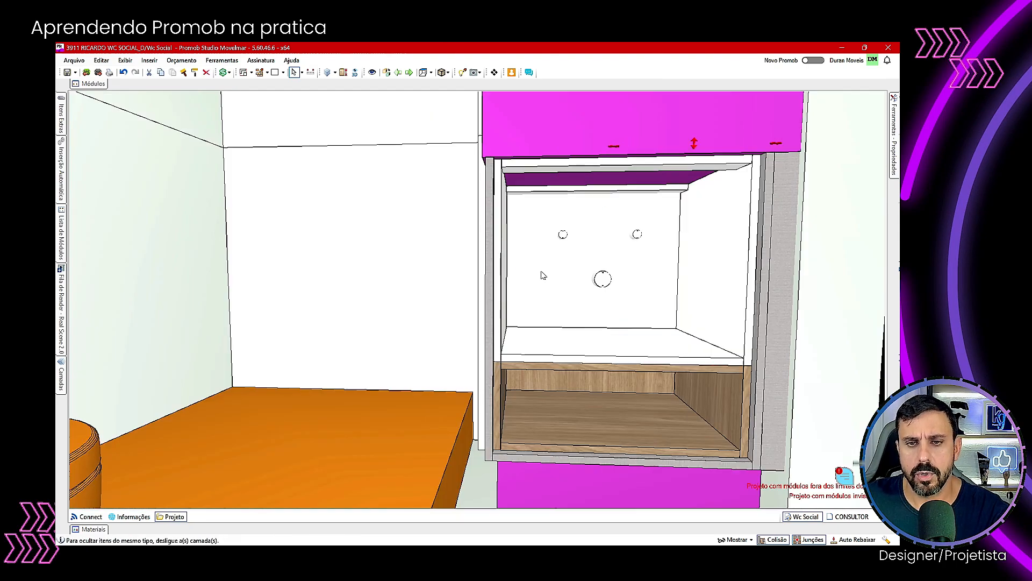
Step: Remove the back panel (Fundo) from the two-door cabinet's components
left_click(631, 293)
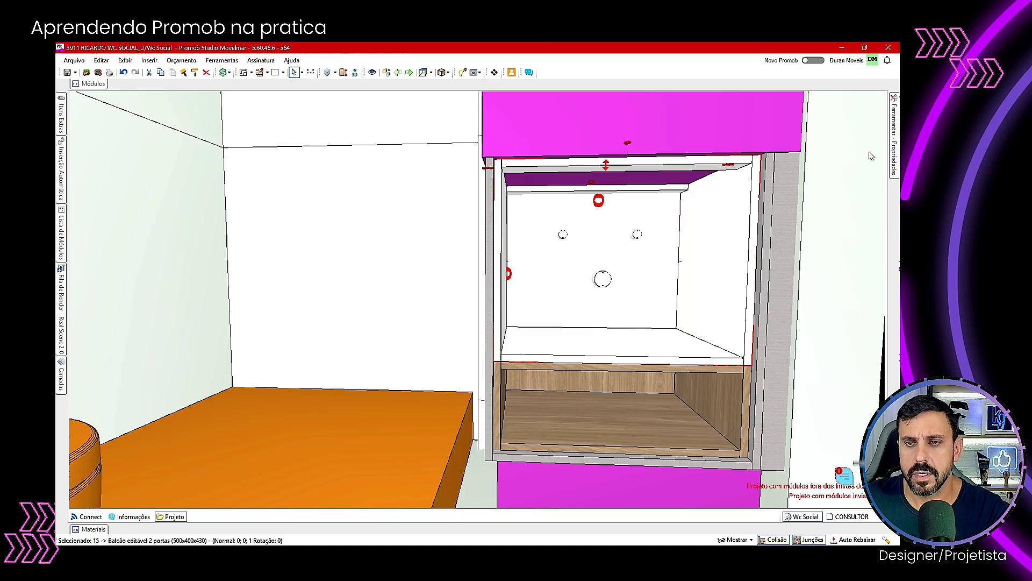
left_click(893, 135)
left_click(748, 124)
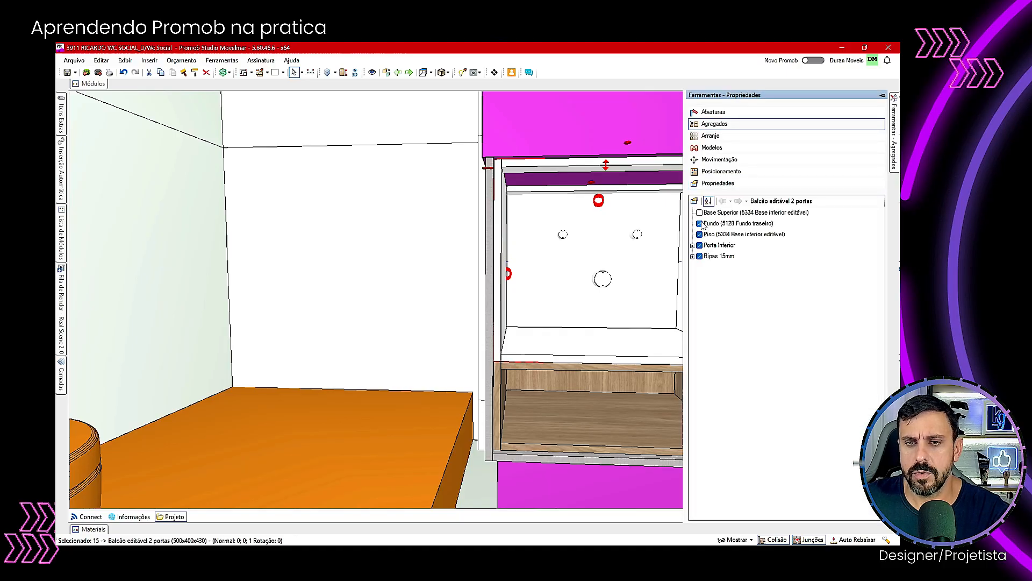
middle_click_drag(620, 272, 451, 275)
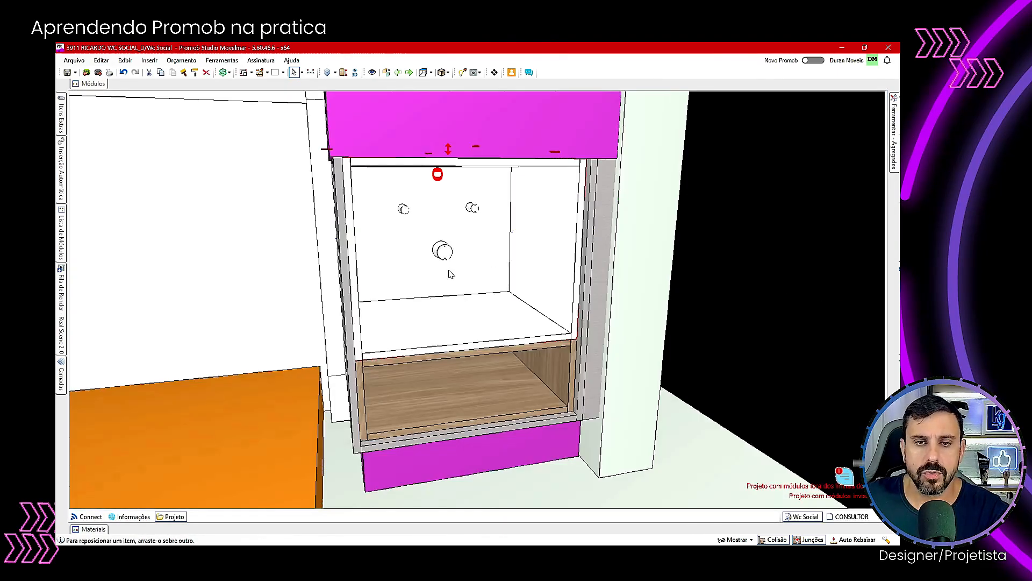
Step: Bring the hidden doors of the two-door cabinet back into view
left_click(478, 315)
key("Delete")
key("ctrl+f")
key("ctrl+f")
key("ctrl+f")
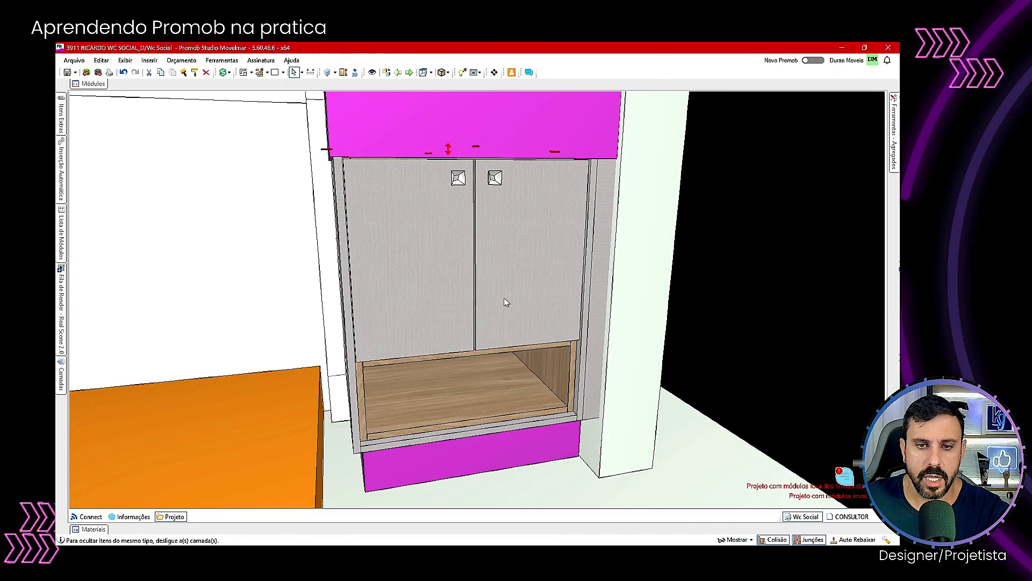
Step: Set the depth of the wood niche beneath the two-door cabinet to 440 mm
middle_click_drag(504, 303, 530, 355)
left_click(535, 369)
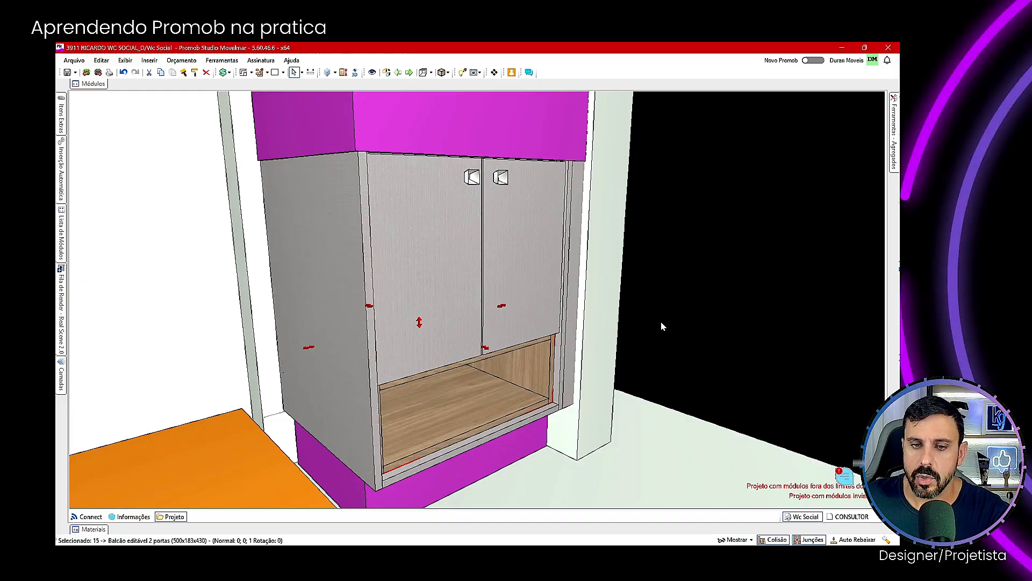
left_click(895, 156)
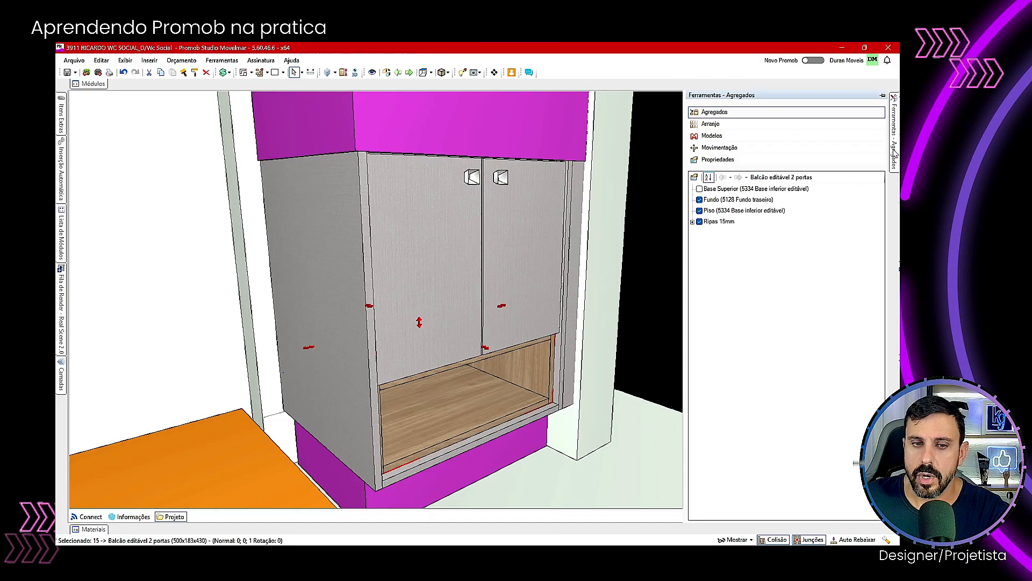
left_click(720, 160)
left_click(846, 299)
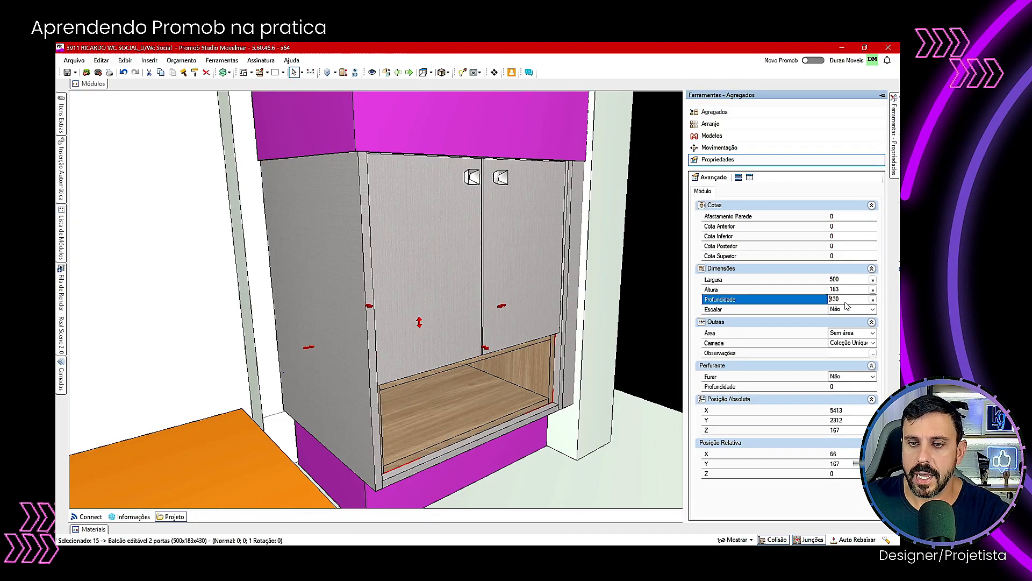
type("440")
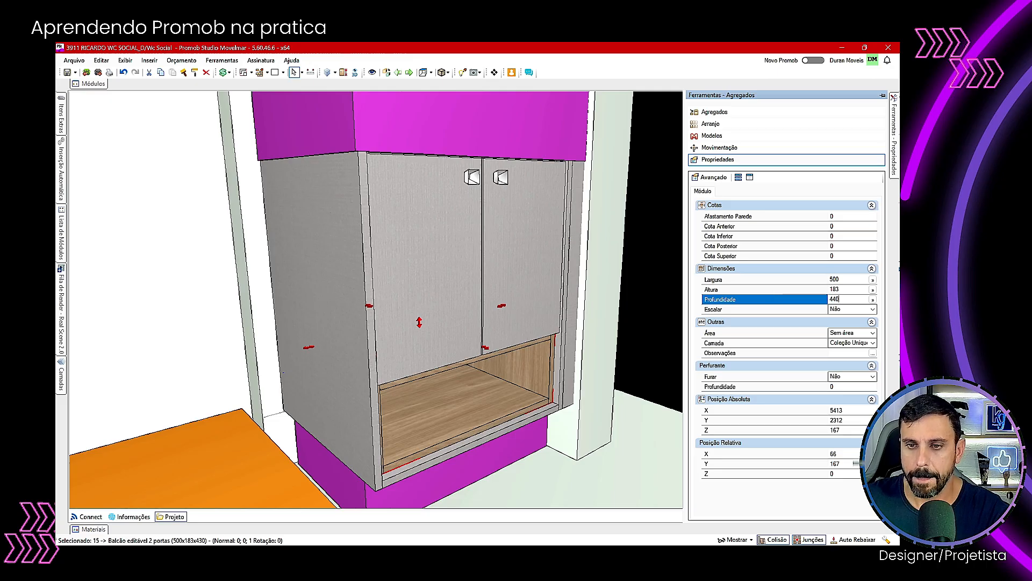
key("Return")
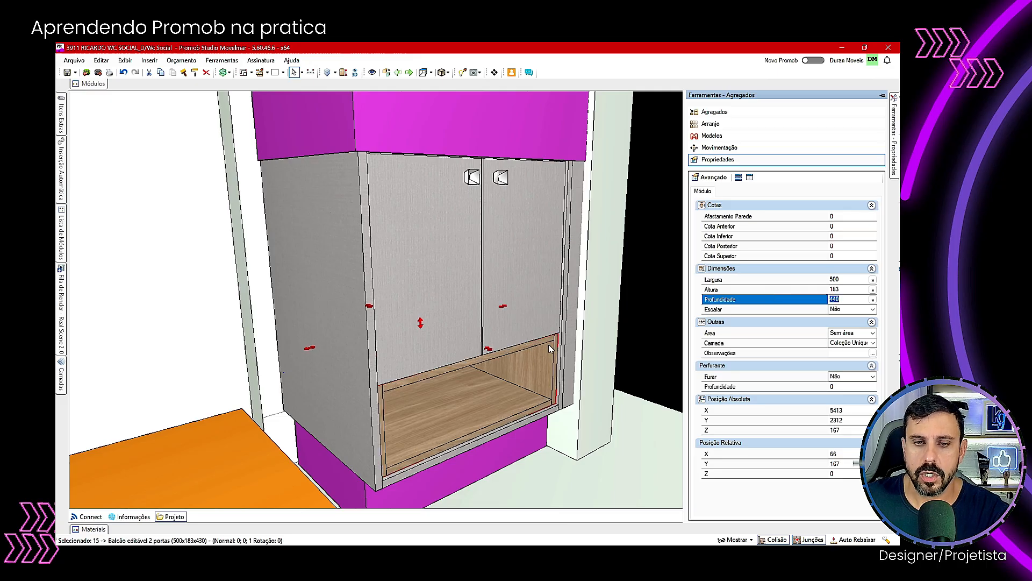
middle_click_drag(551, 349, 556, 354)
scroll(554, 353, "up", 5)
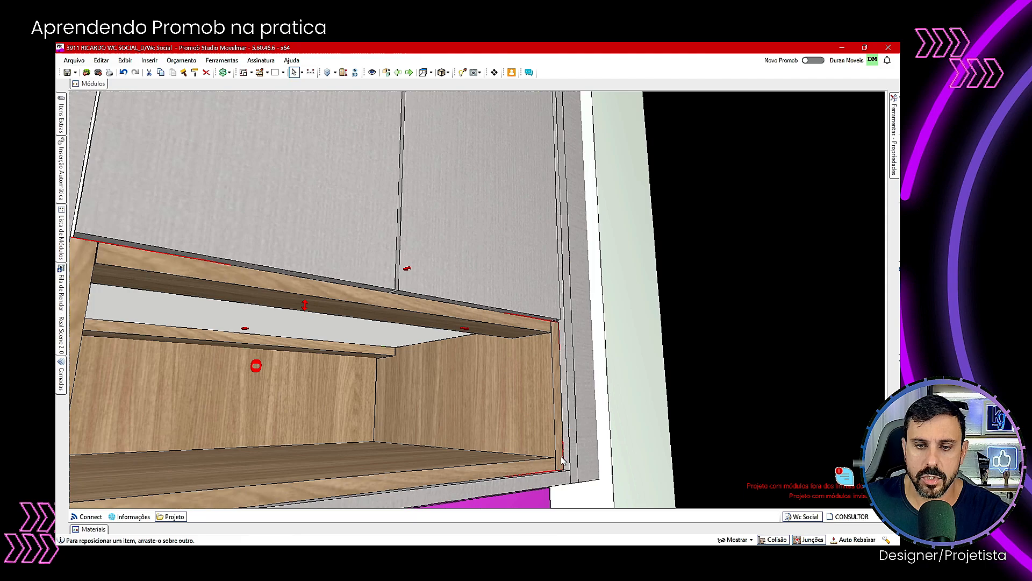
middle_click_drag(545, 409, 609, 314)
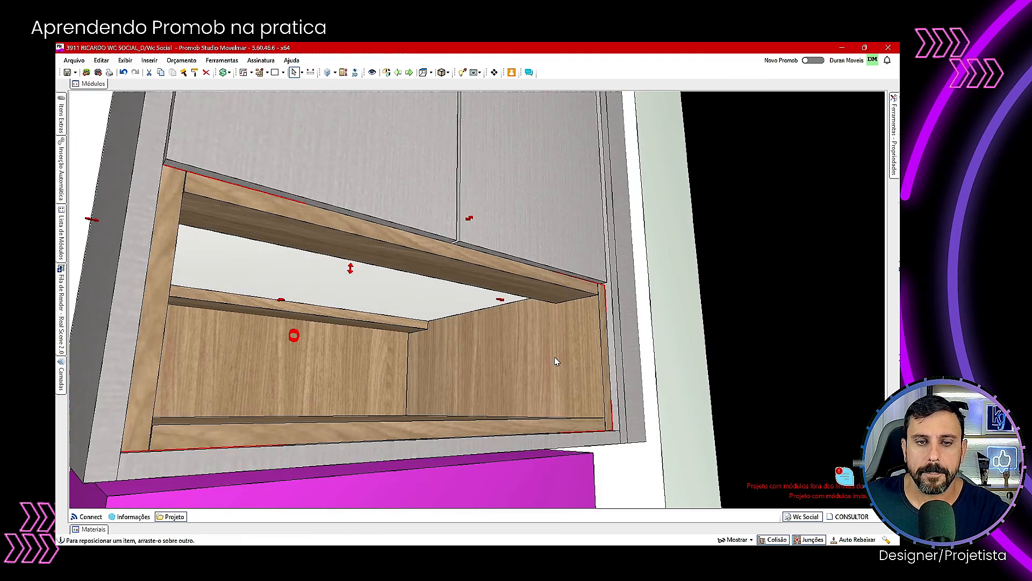
Step: Hide the white countertop of the vanity in the adjoining bathroom and examine how its cabinet is built underneath
scroll(557, 361, "down", 5)
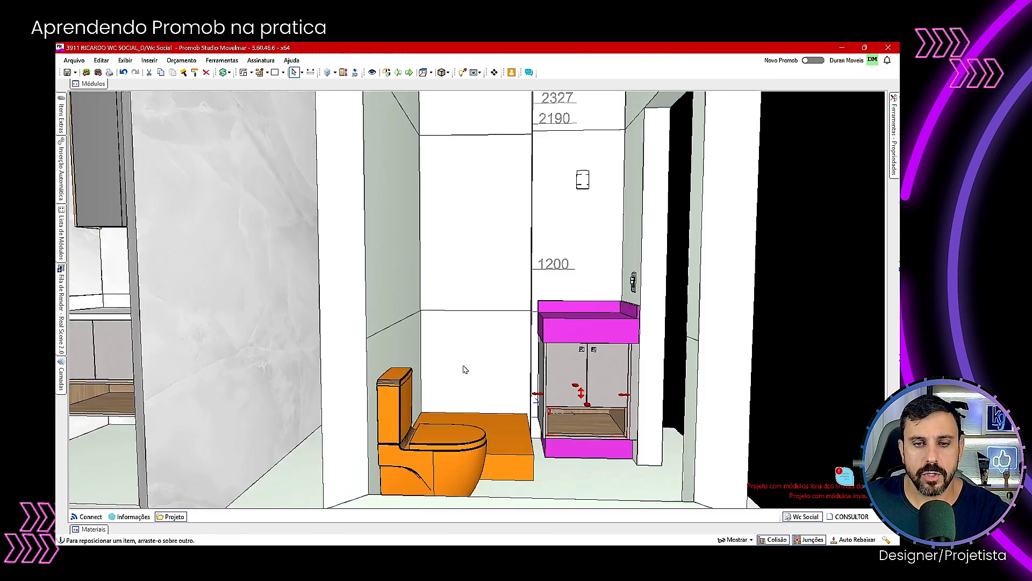
middle_click_drag(243, 323, 380, 316)
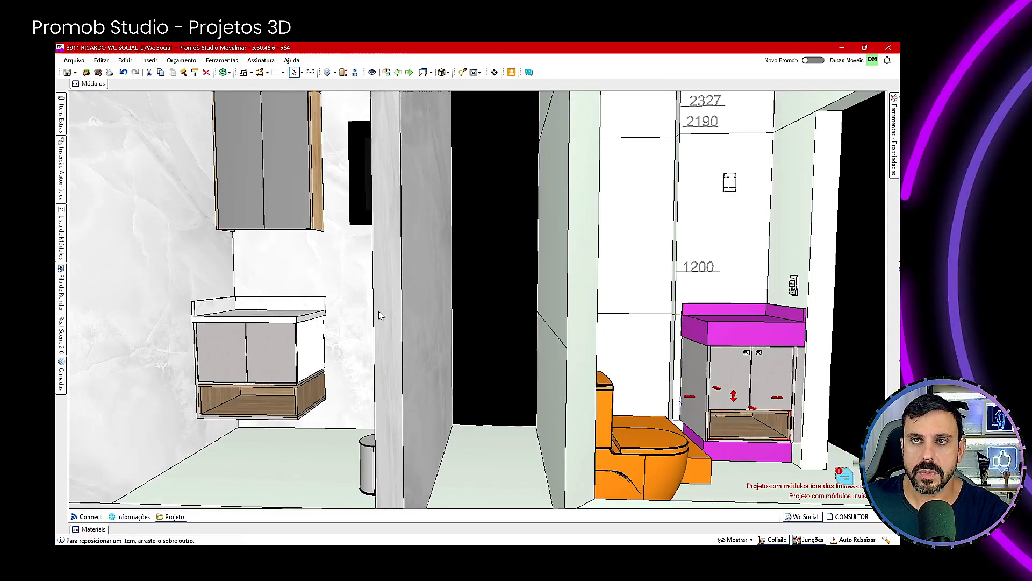
right_click_drag(269, 332, 265, 375)
left_click(266, 320)
key("ctrl+h")
scroll(266, 321, "up", 3)
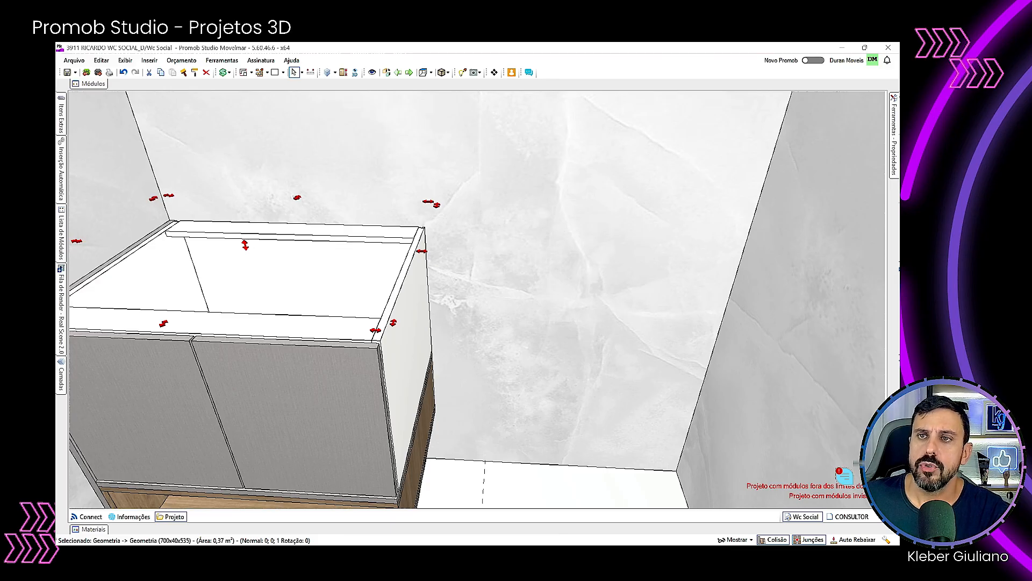
Step: Change the model settings of the two-door cabinet under the purple countertop so its doors have no handles
scroll(536, 323, "down", 5)
middle_click_drag(535, 324, 295, 260)
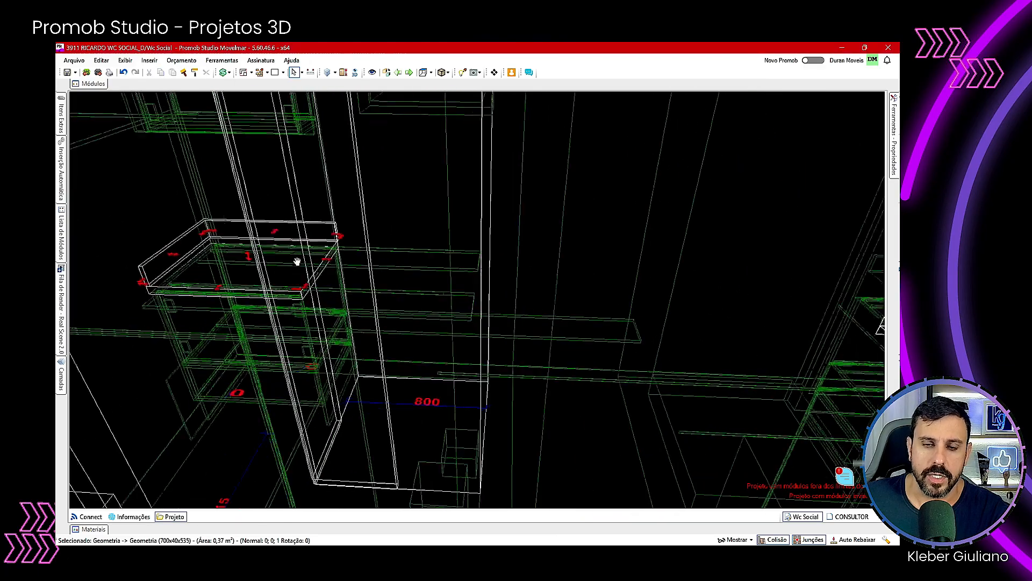
middle_click_drag(768, 281, 545, 234)
middle_click_drag(703, 325, 491, 315)
left_click(491, 315)
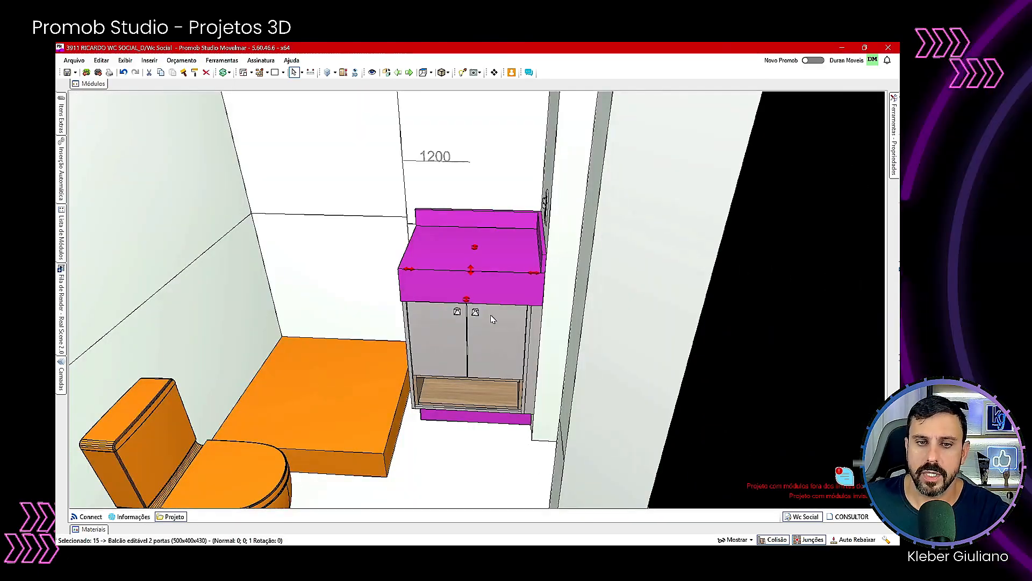
left_click(896, 134)
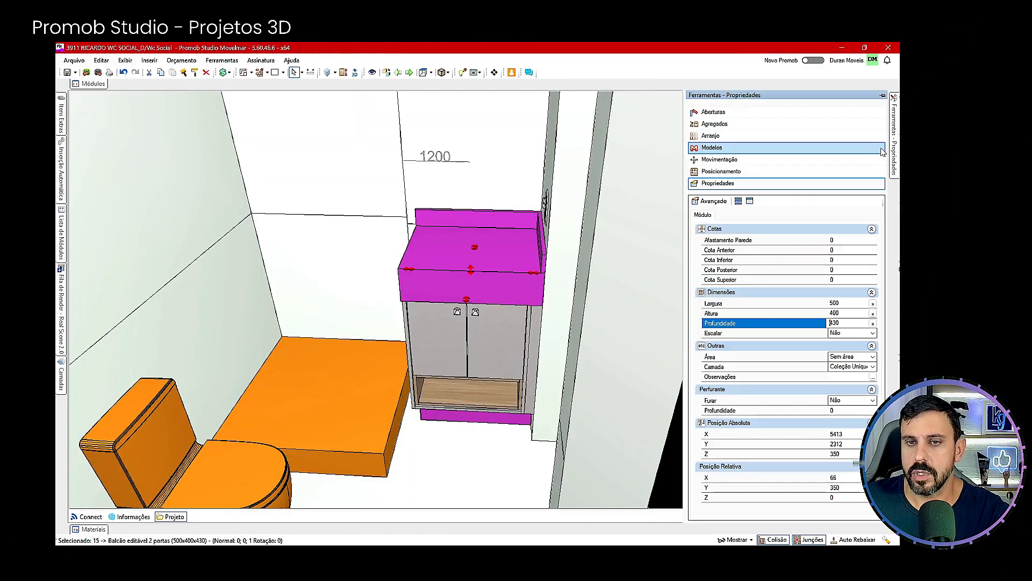
left_click(711, 147)
left_click(761, 278)
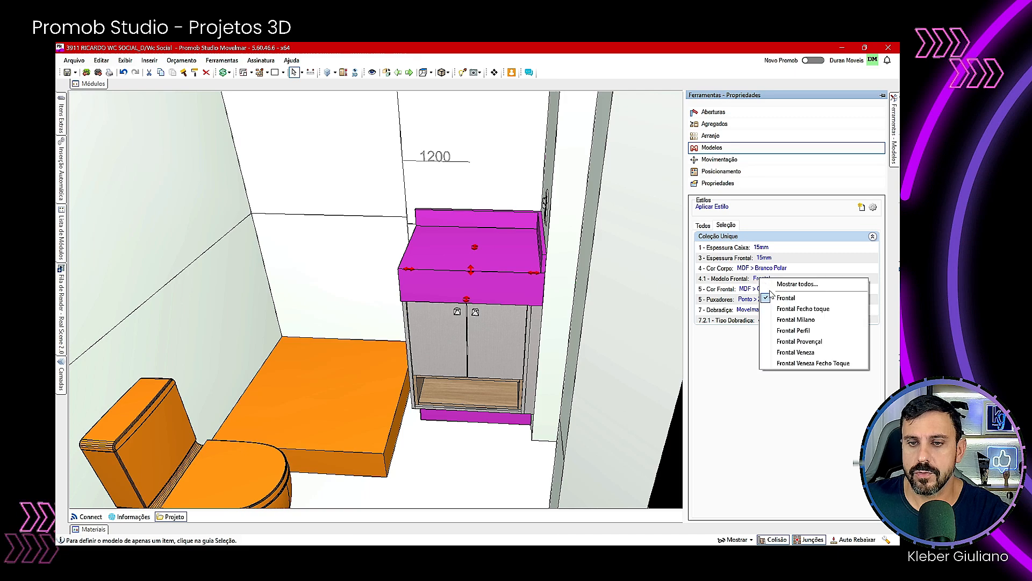
left_click(810, 333)
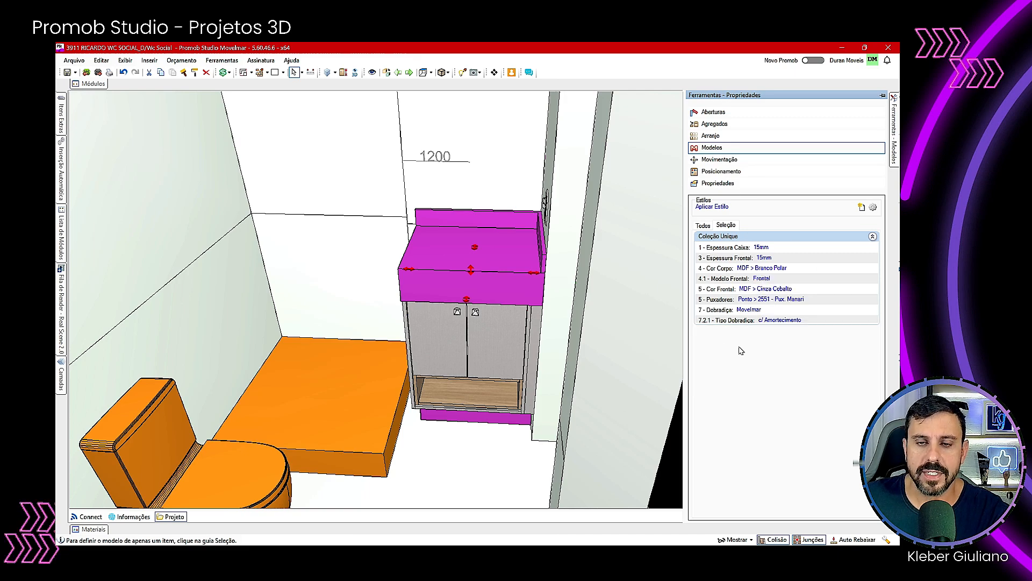
Step: Remove the purple countertop from above the two-door cabinet
left_click(466, 284)
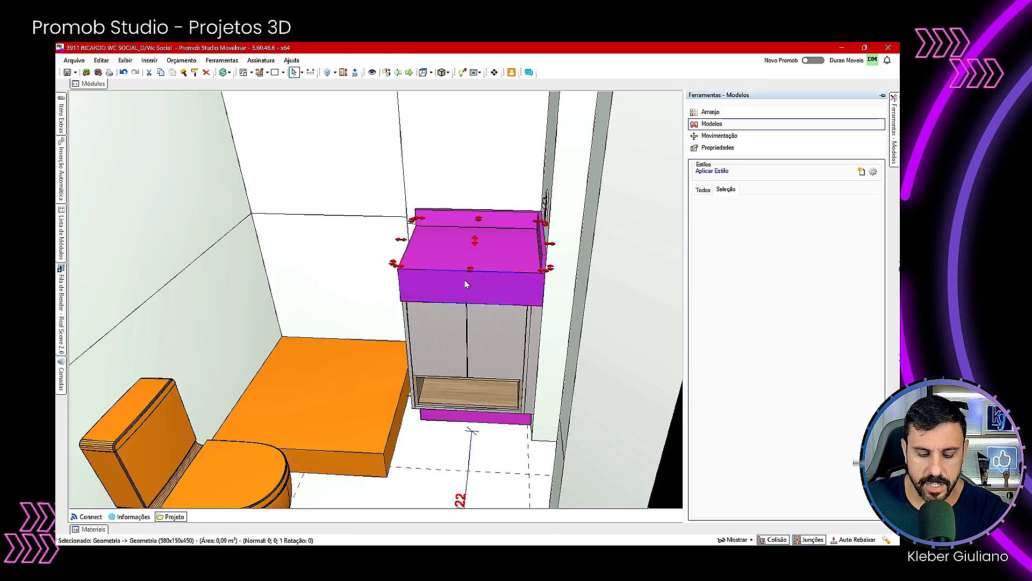
key("Delete")
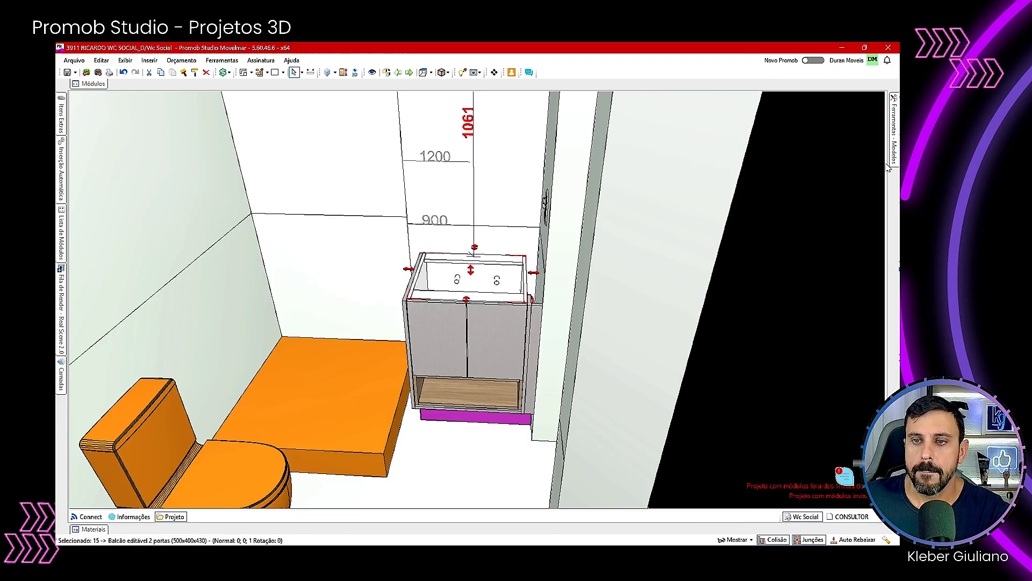
mouse_move(894, 157)
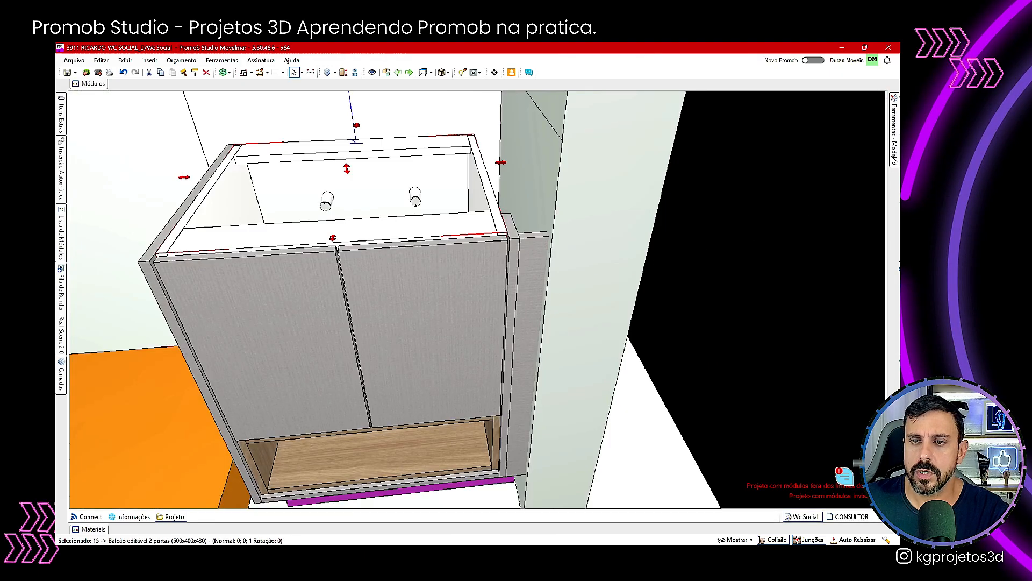
Step: Fit the two-door base cabinet's doors with the overlay handle Puxador 8015 from the Movelmar range
mouse_move(894, 157)
left_click(770, 278)
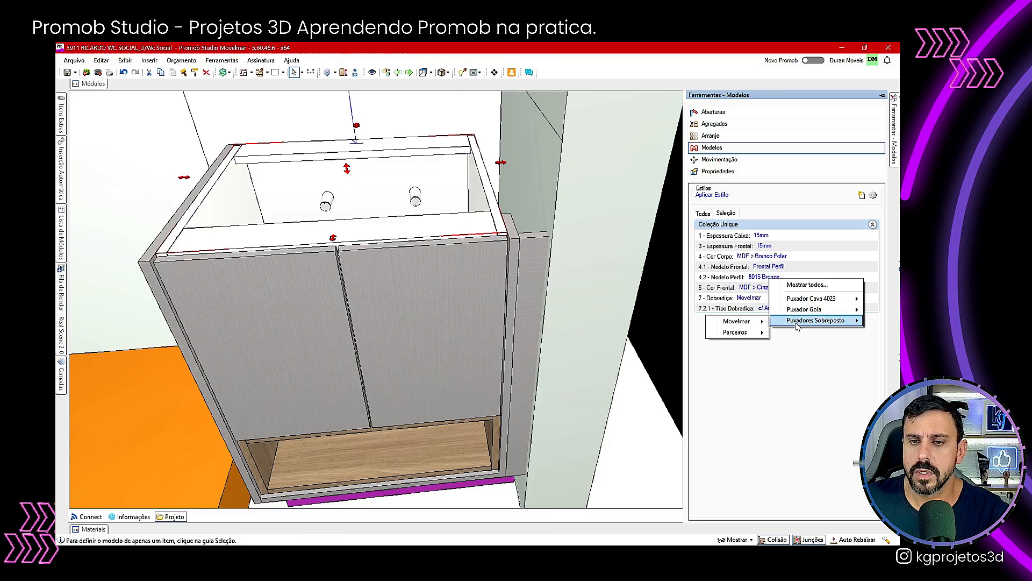
mouse_move(804, 310)
mouse_move(757, 314)
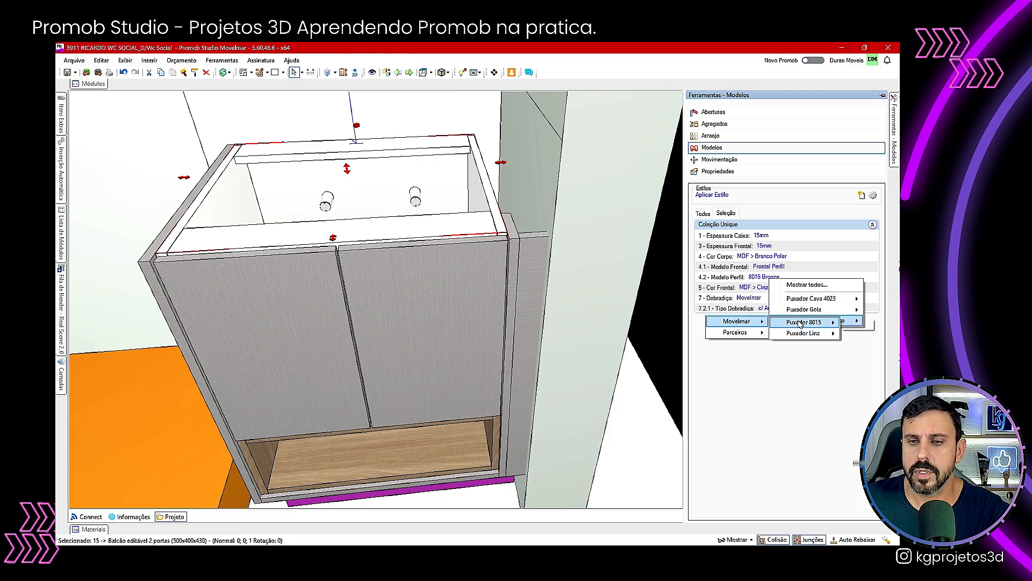
left_click(755, 323)
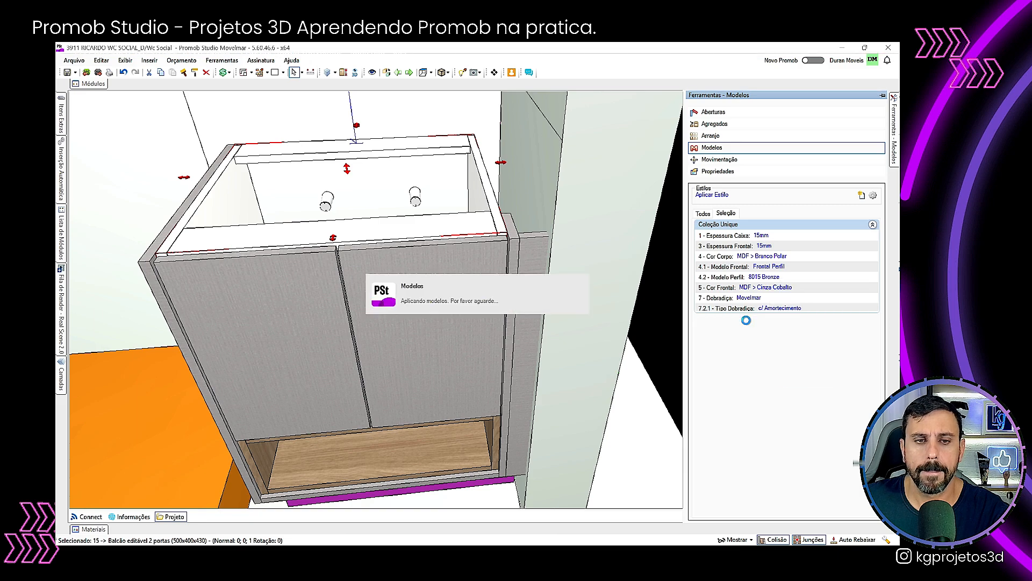
Step: Set the base cabinet's door handle positioning to Horizontal Dir/Sup
left_click(720, 171)
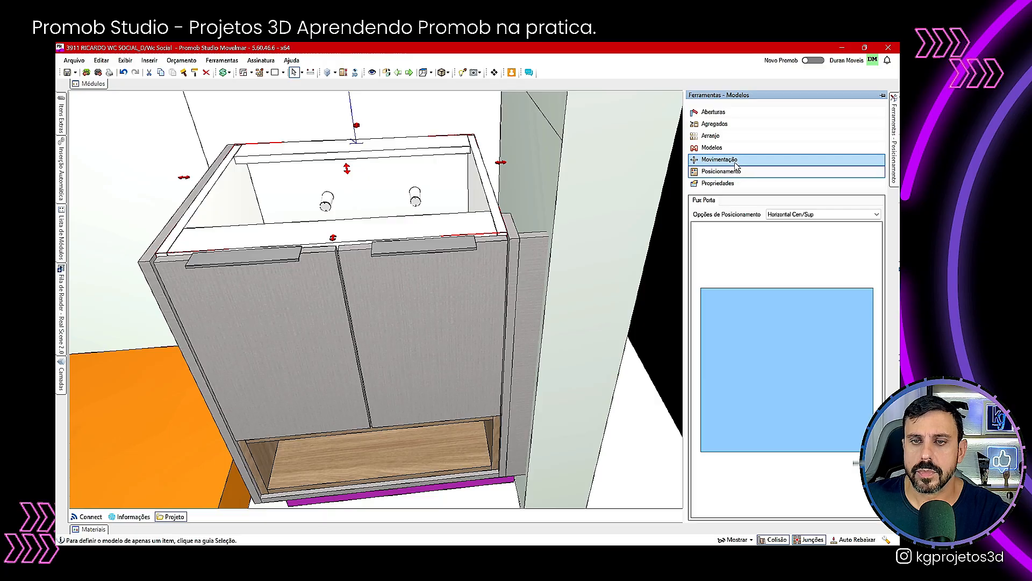
left_click(807, 214)
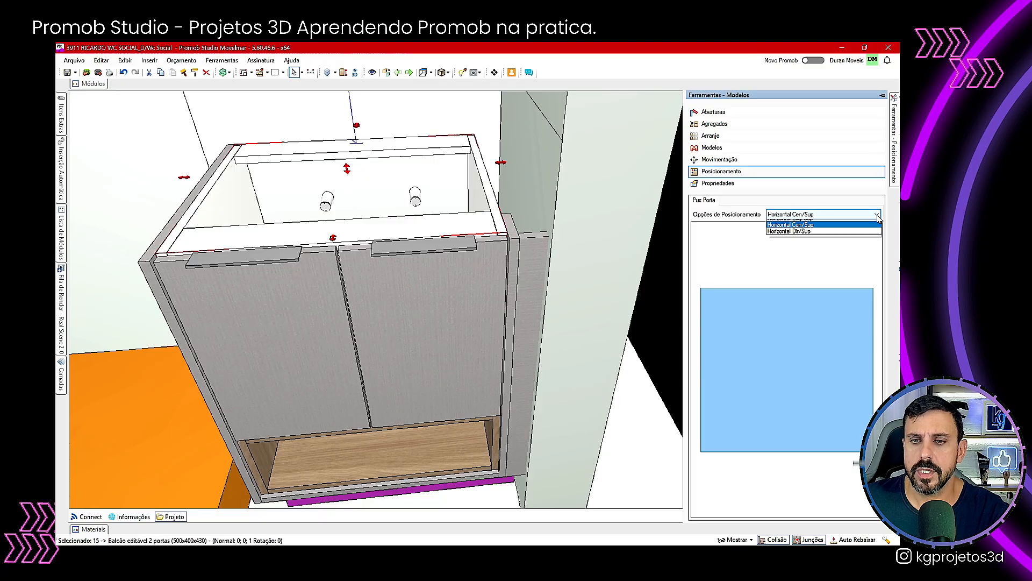
left_click(802, 228)
middle_click_drag(425, 301, 396, 235)
mouse_move(322, 278)
middle_mouse_down()
mouse_move(283, 340)
mouse_move(463, 395)
mouse_move(615, 233)
mouse_move(389, 431)
mouse_move(489, 468)
mouse_move(396, 491)
mouse_move(439, 310)
middle_mouse_up()
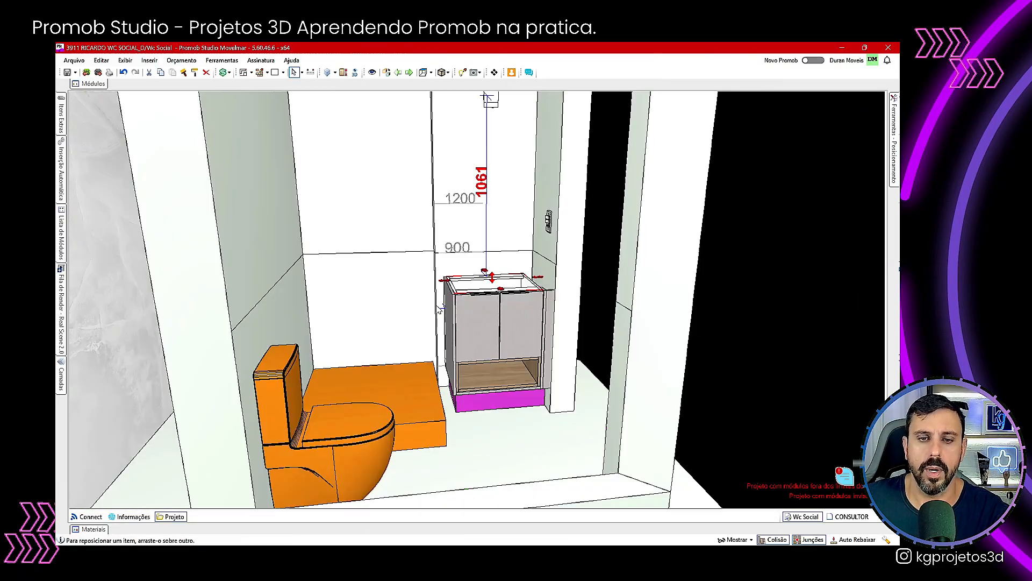
Step: Show all hidden items again and clear away the door and corner shower box blocking the adjoining bathroom
left_click(490, 226)
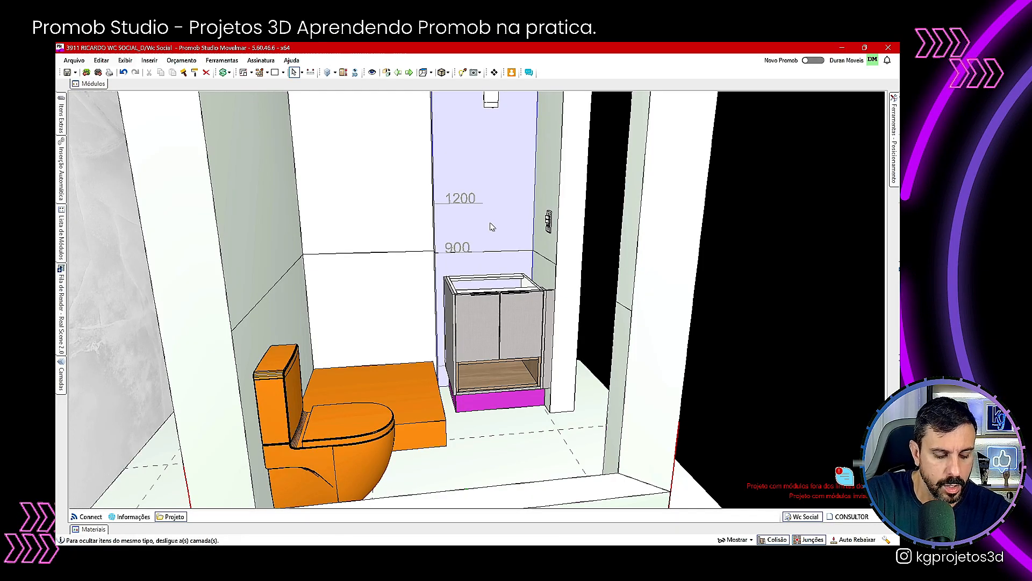
key("ctrl+a")
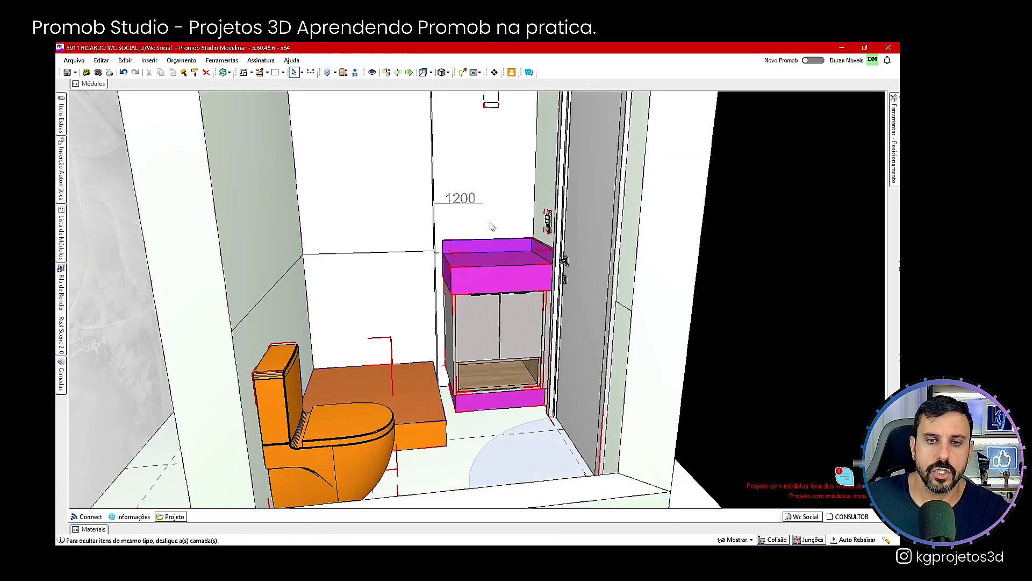
scroll(490, 227, "down", 3)
middle_click_drag(468, 210, 487, 223)
middle_click_drag(198, 240, 355, 280)
middle_click_drag(291, 241, 480, 254)
left_click(479, 253)
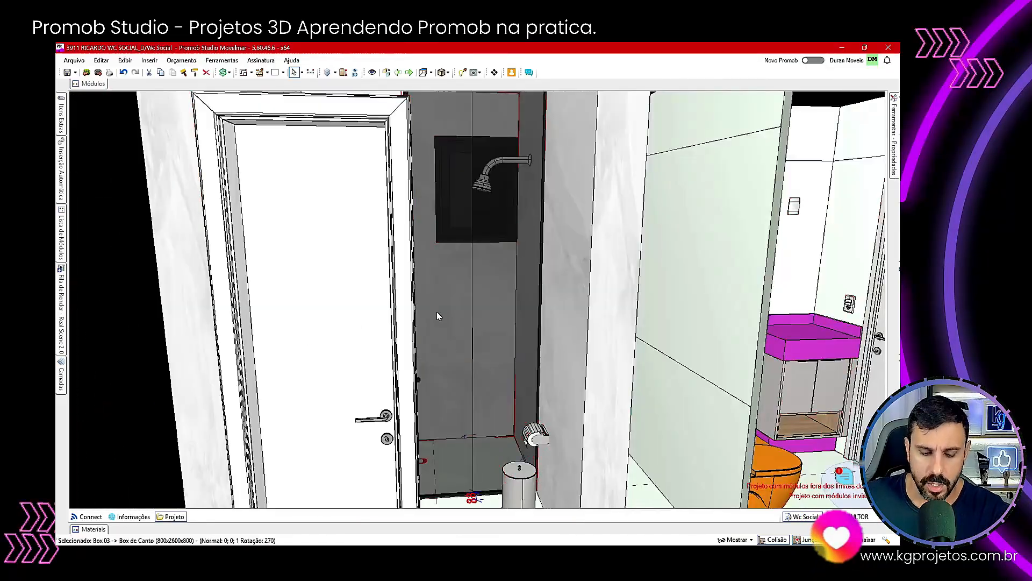
key("Delete")
Step: Examine the doors and body of the mirrored wall cabinet above the adjoining bathroom's vanity
left_click(381, 234)
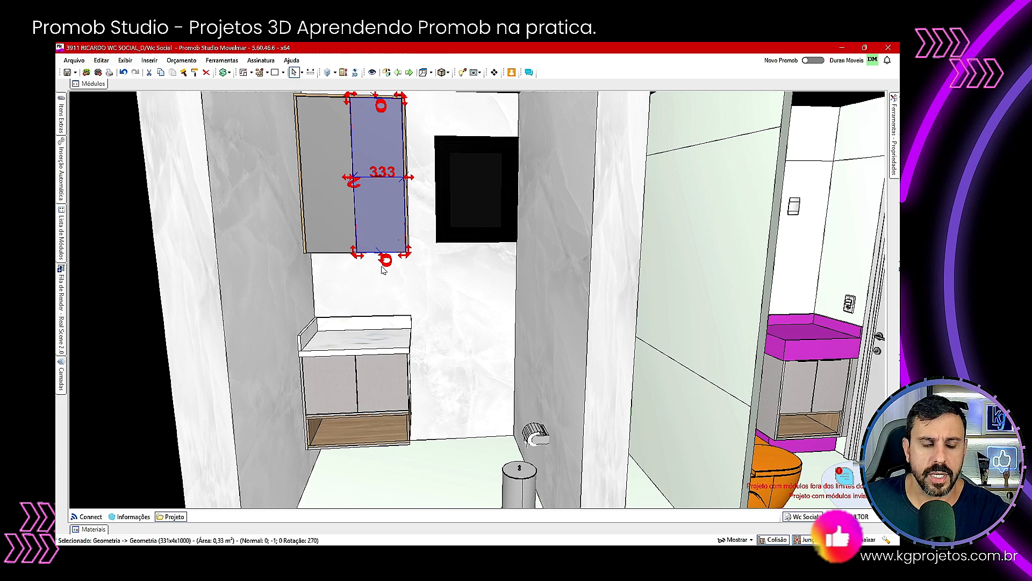
left_click(357, 239)
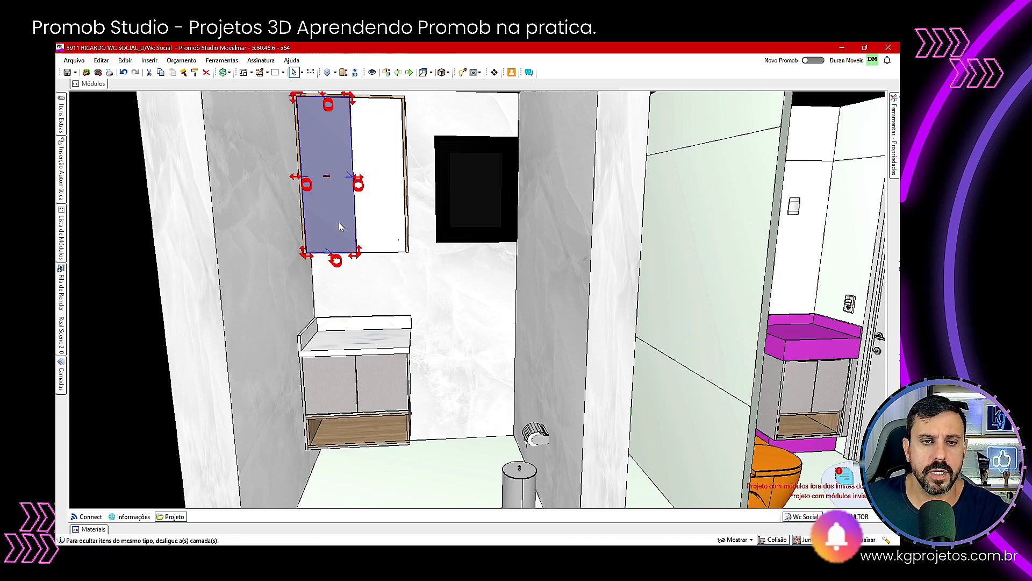
left_click(356, 235)
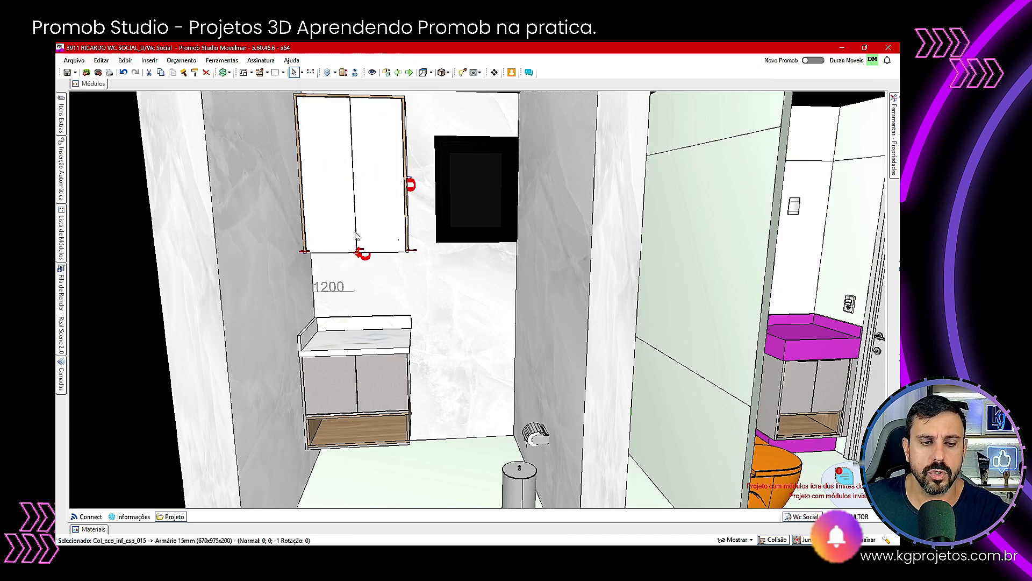
middle_click_drag(356, 235, 395, 279)
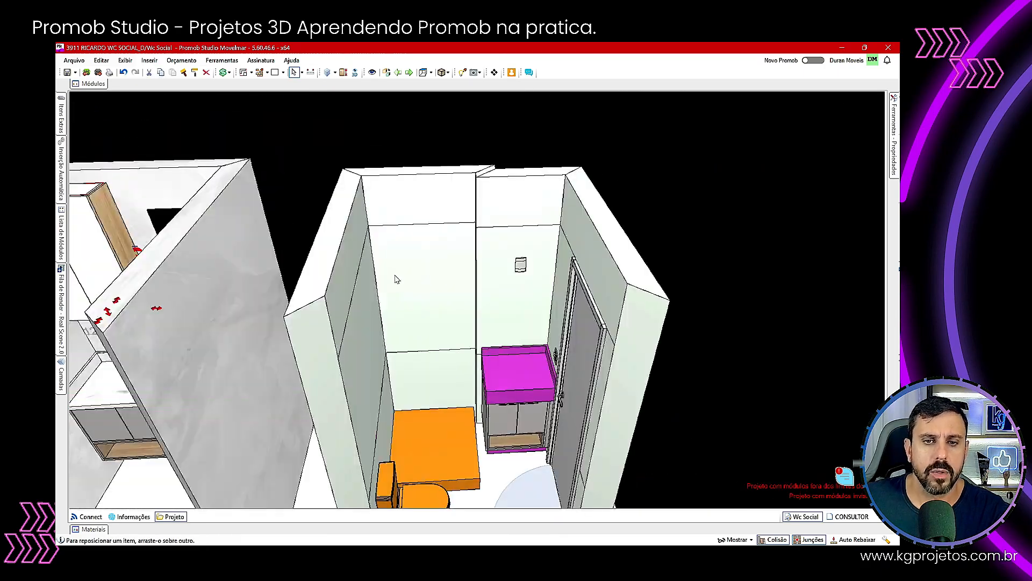
Step: Insert an Armário editável 2 porta upper cabinet on the wall above the purple countertop
left_click(95, 85)
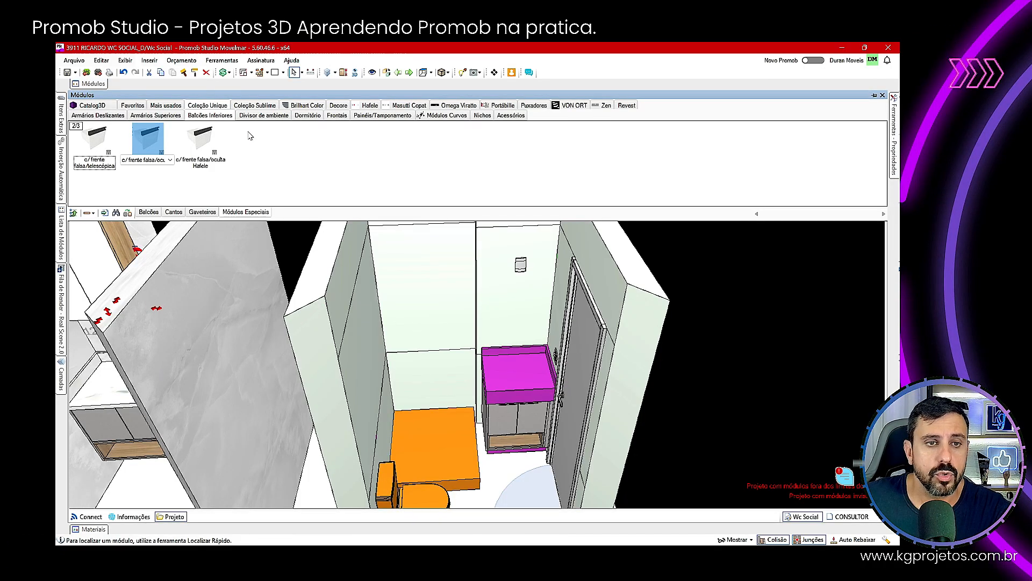
left_click(158, 115)
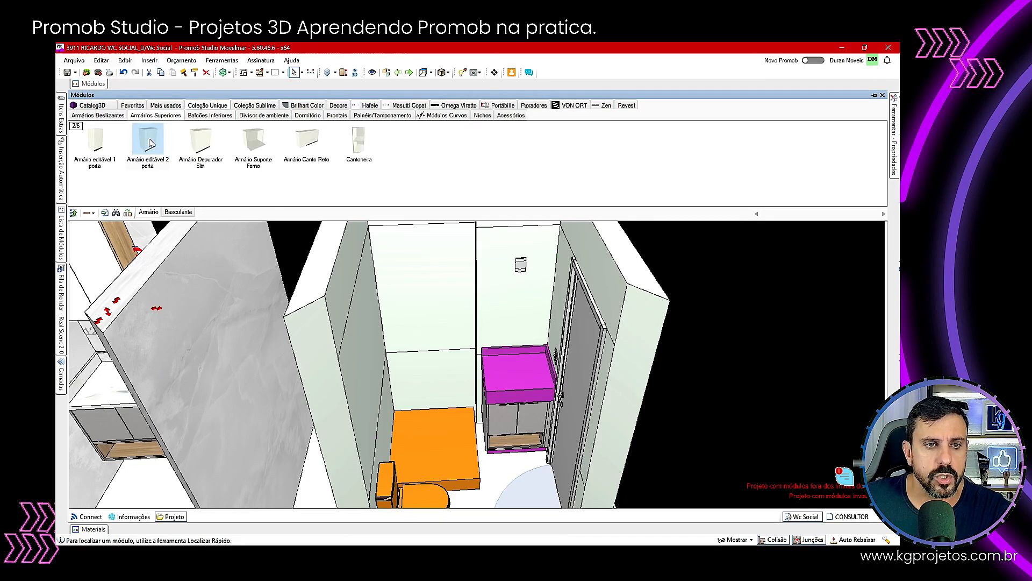
left_click(500, 335)
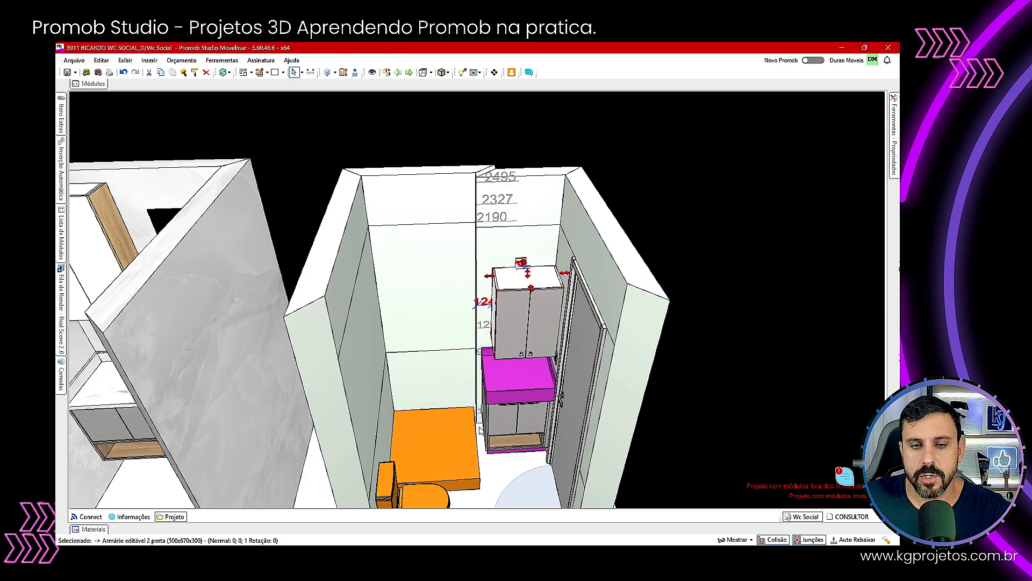
Step: Set the depth of the new two-door wall cabinet to 170 mm
mouse_move(895, 150)
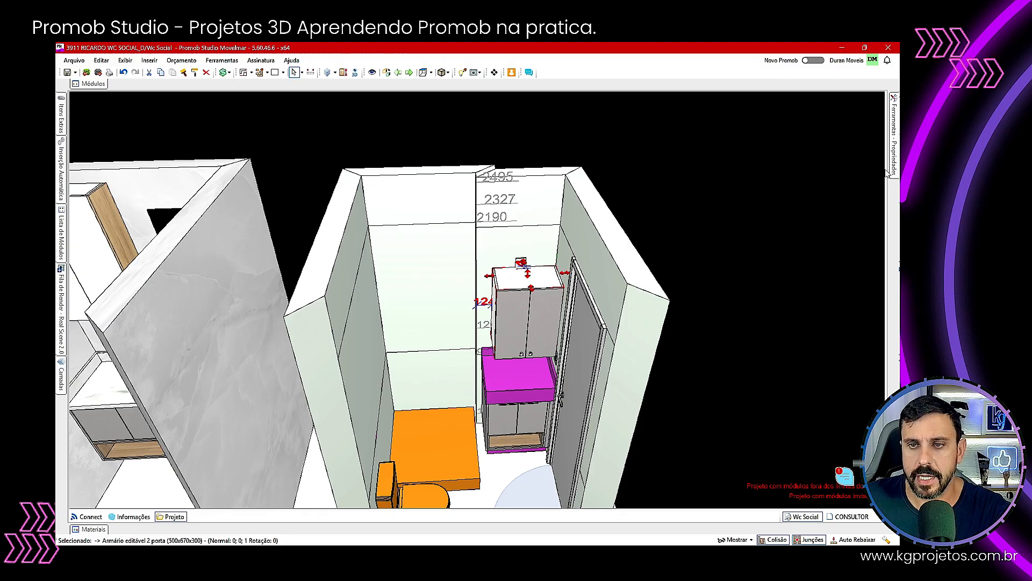
mouse_move(890, 172)
left_click(831, 322)
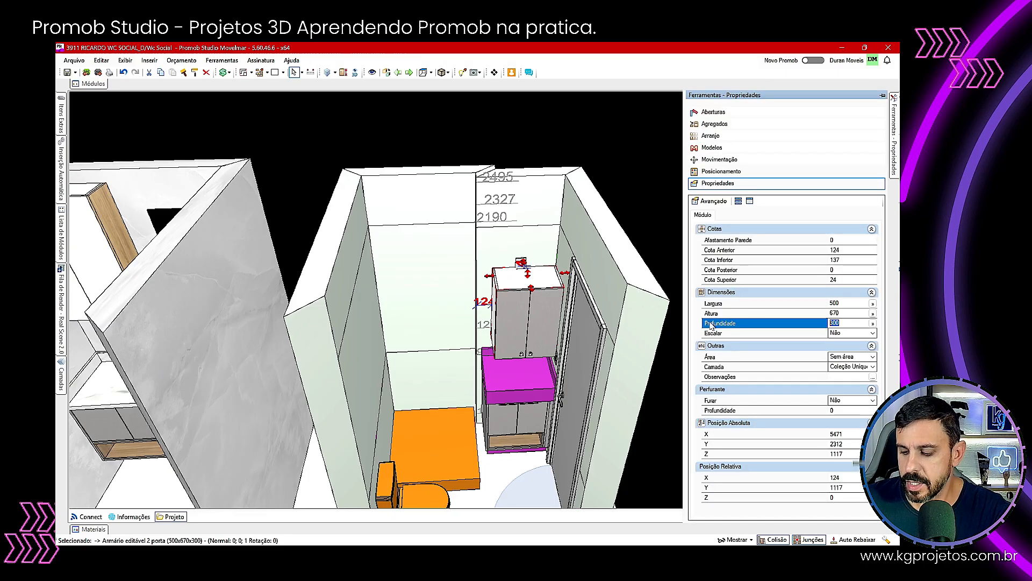
key("Return")
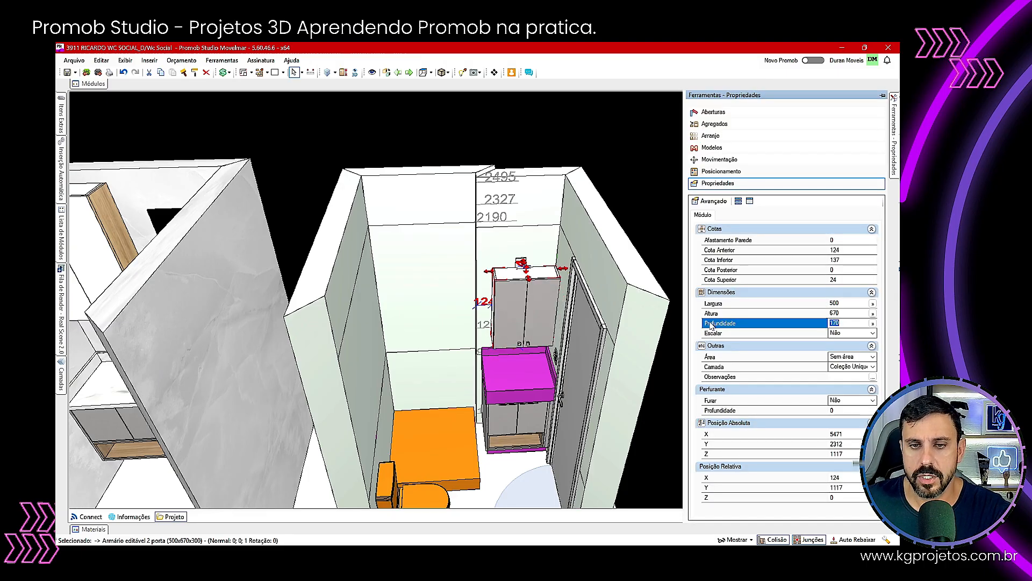
Step: Set the depth of the two-door wall cabinet to 150 mm
middle_click_drag(477, 315, 567, 351)
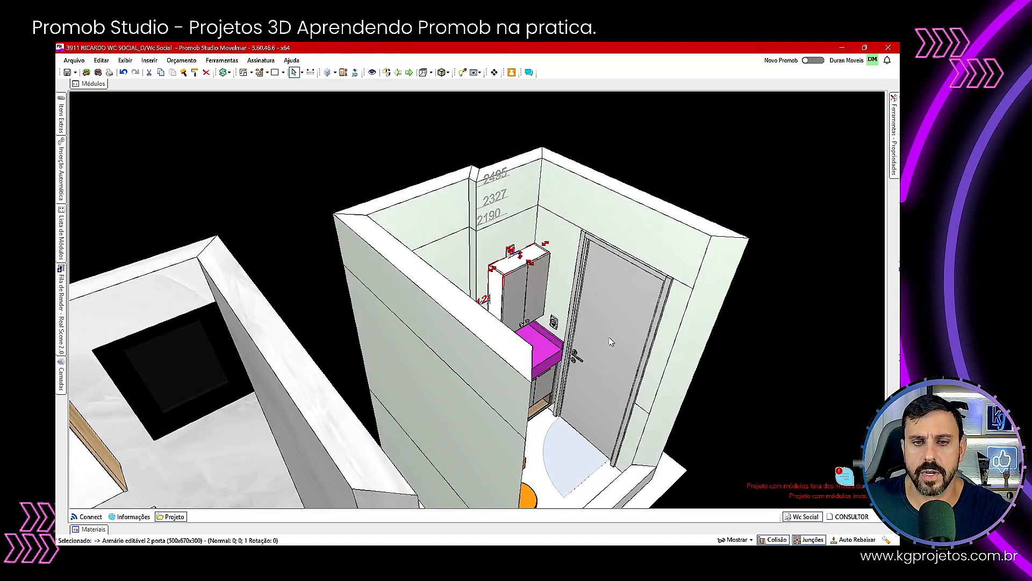
mouse_move(894, 183)
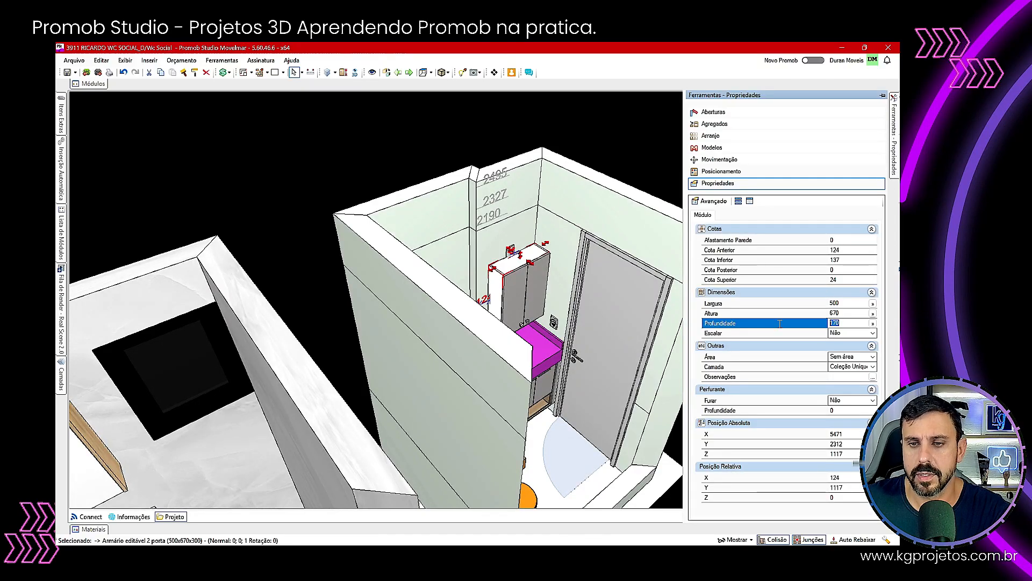
type("150")
key("Return")
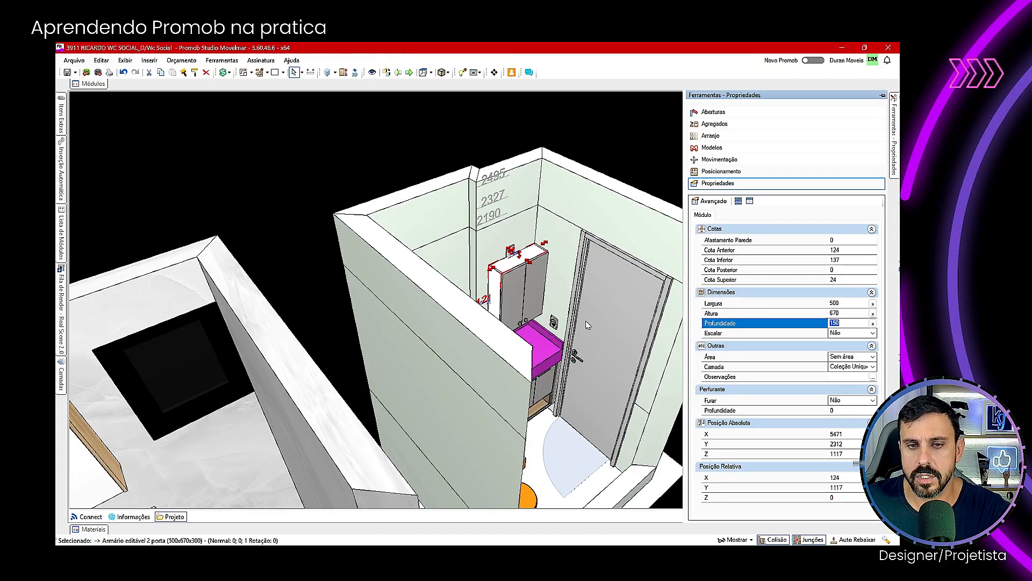
Step: Place the wall cabinet's underside at a lower offset (Cota Inferior) of 1200 mm
middle_click_drag(587, 325, 525, 313)
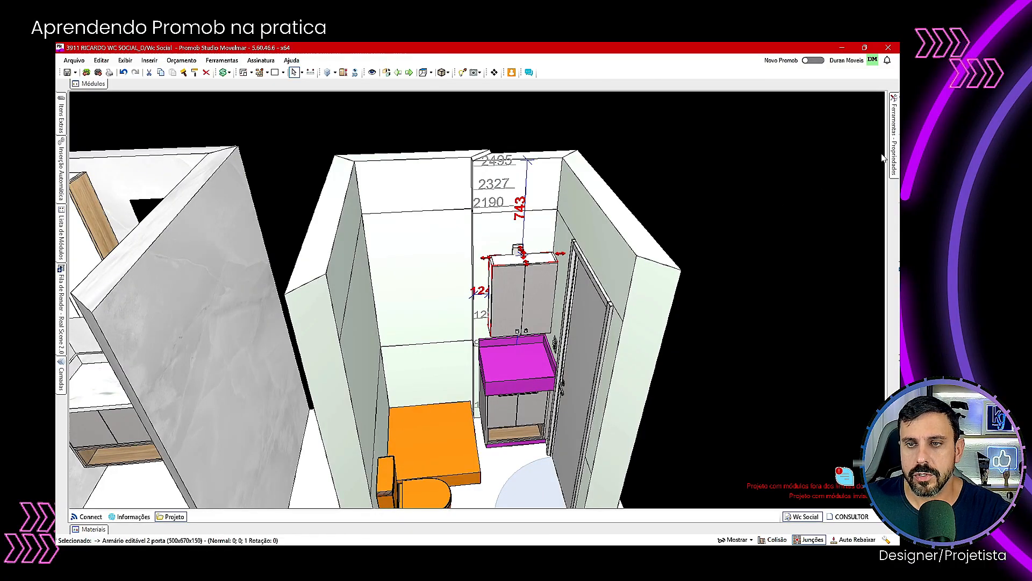
mouse_move(895, 153)
left_click(848, 260)
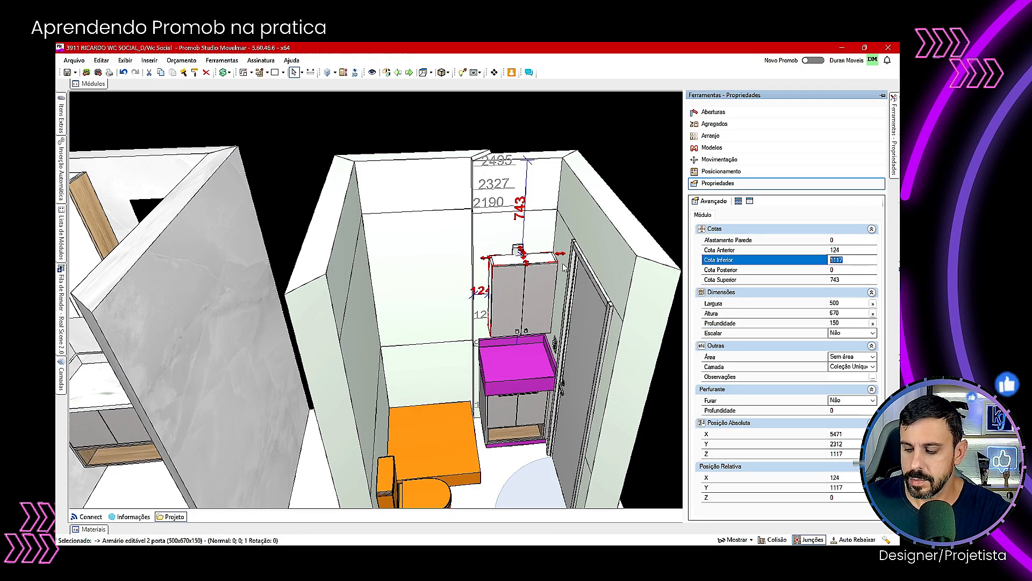
type("1200")
key("Return")
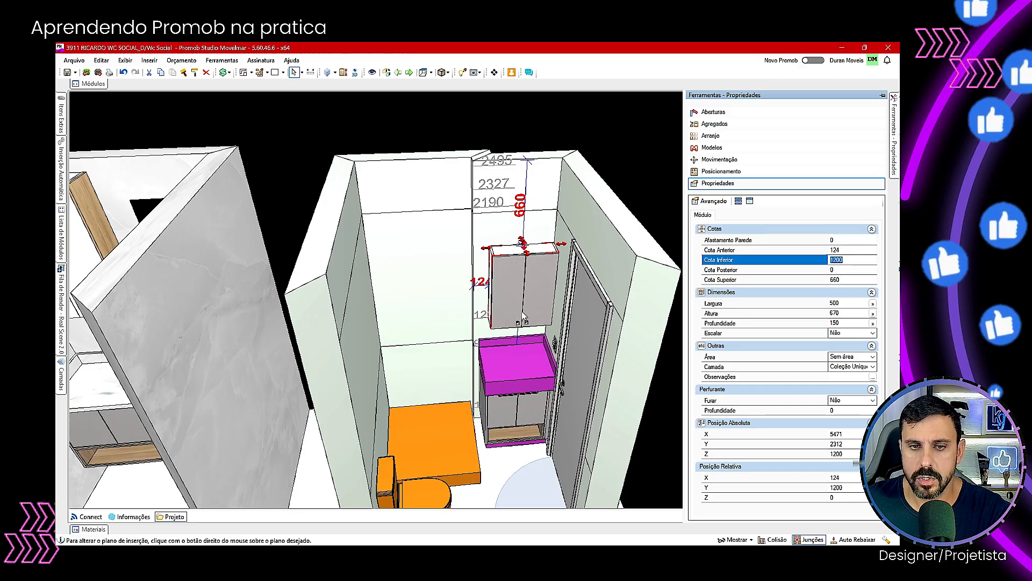
Step: Reposition the wall cabinet relative to the two-door base cabinet below so their left sides align
scroll(564, 267, "up", 3)
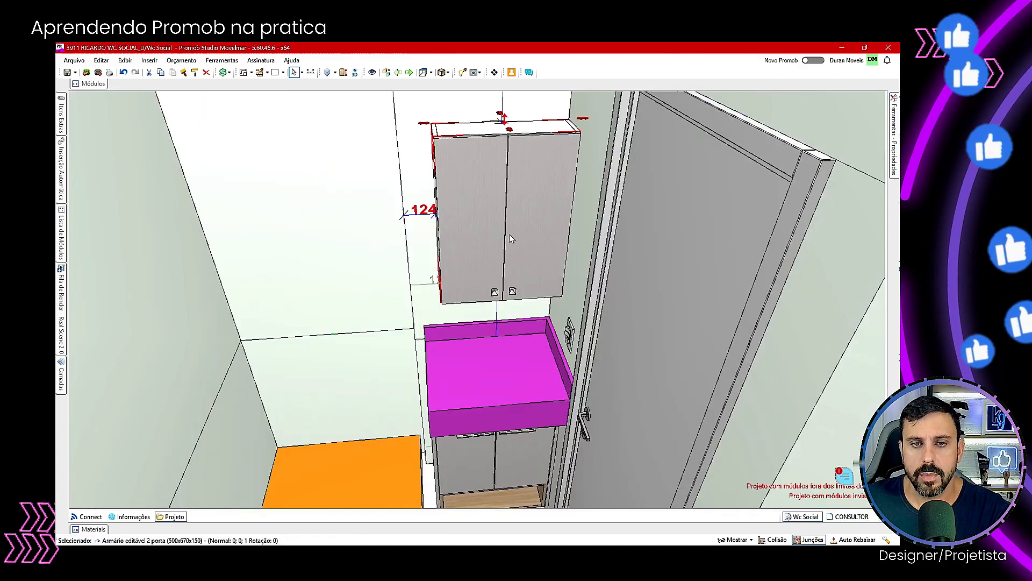
key("ctrl+r")
left_click(520, 444)
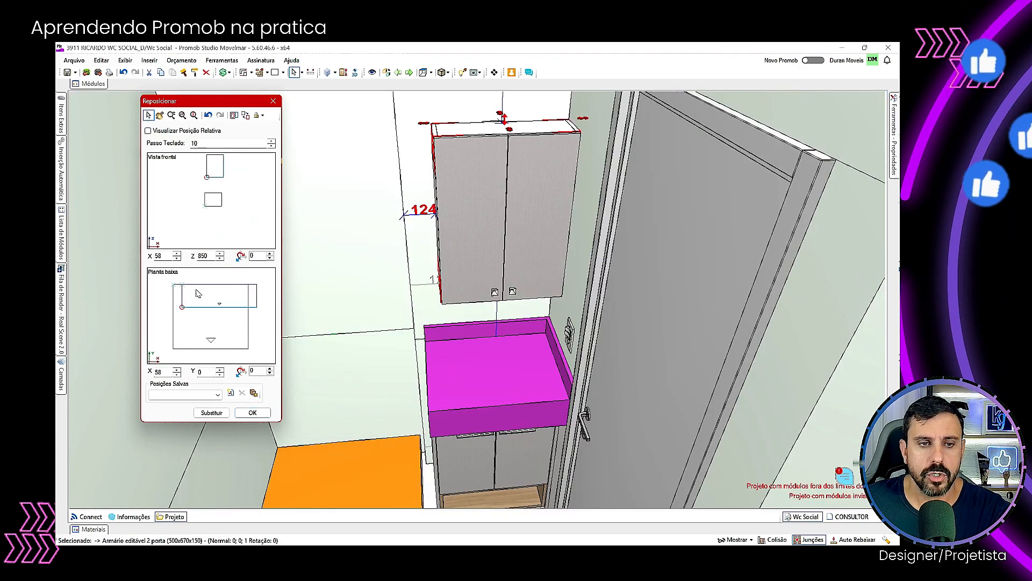
left_click(198, 293)
left_click(263, 411)
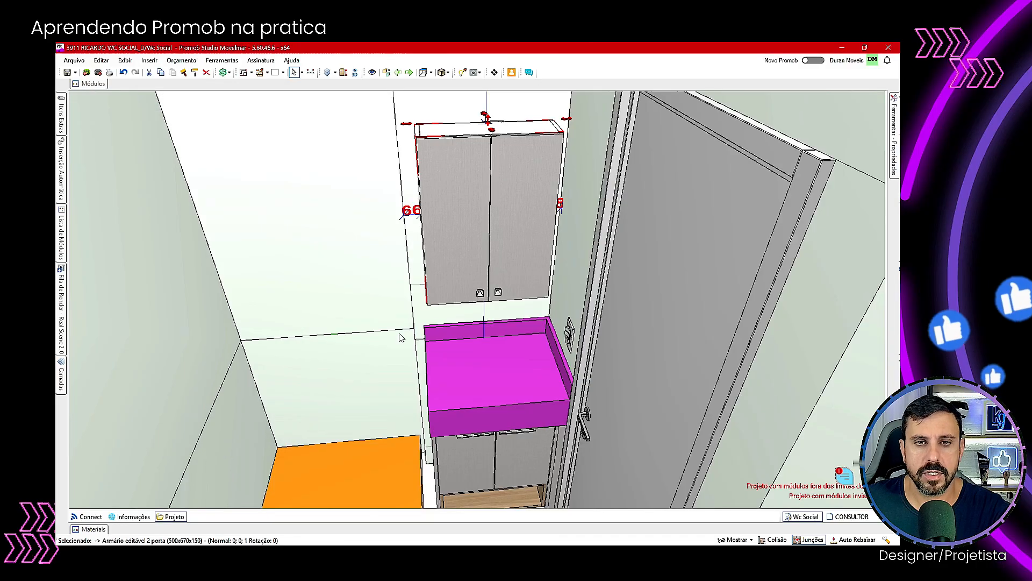
Step: Measure the distance from the wall cabinet's upper rear corner to the adjacent wall containing the door
middle_click_drag(554, 262, 543, 191)
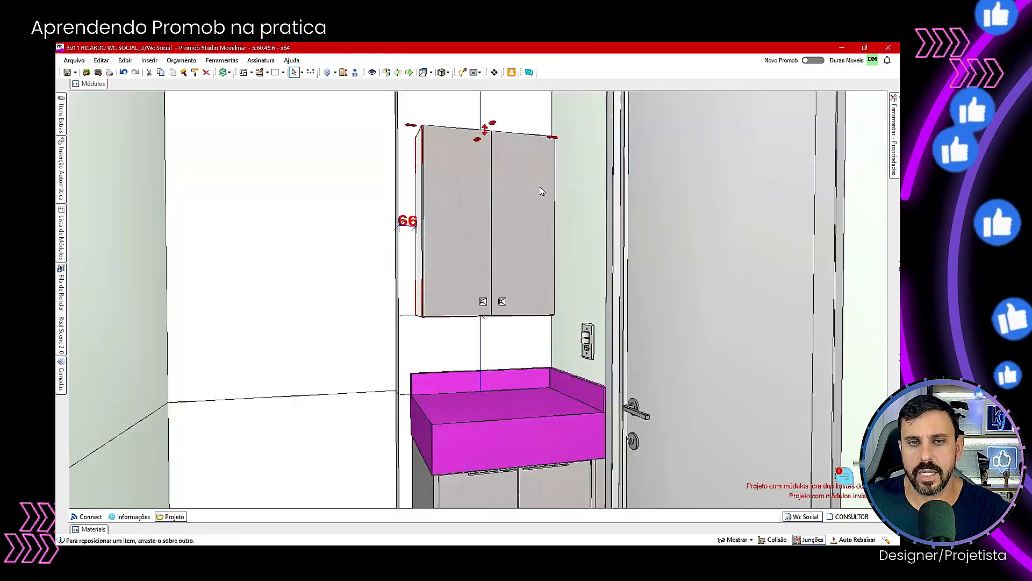
scroll(543, 191, "down", 3)
middle_click_drag(499, 293, 461, 258)
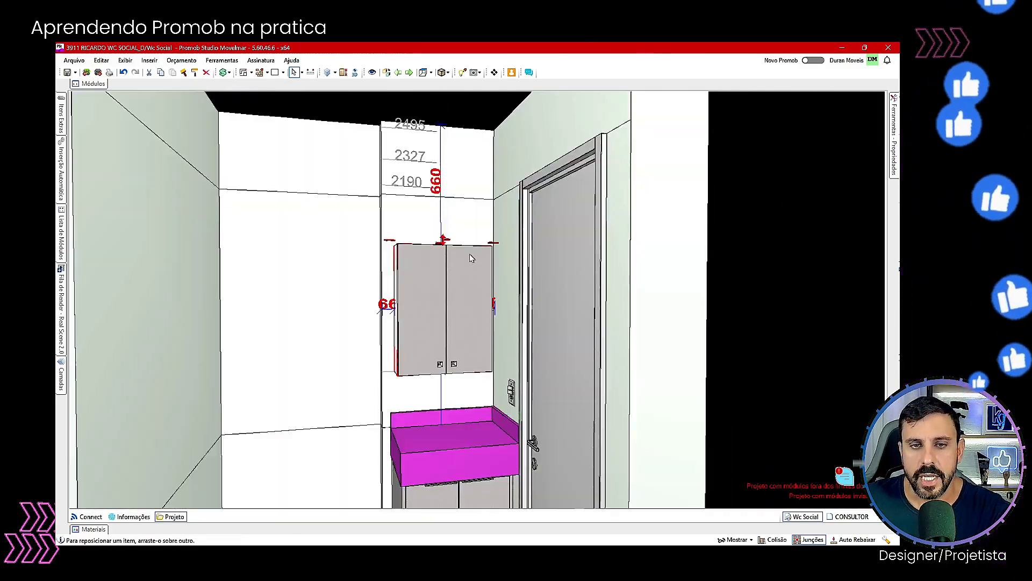
left_click(552, 182)
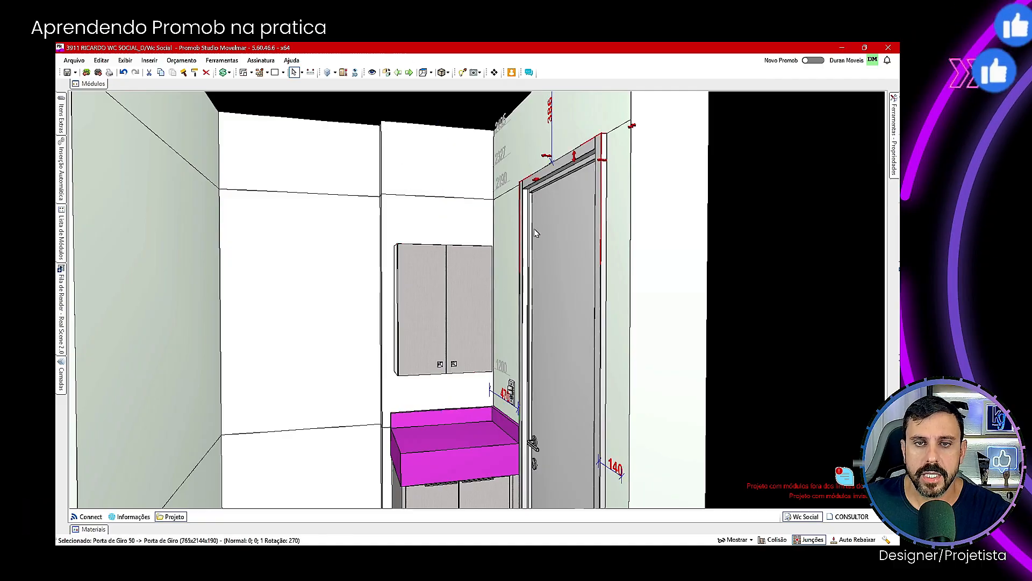
middle_click_drag(552, 182, 487, 309)
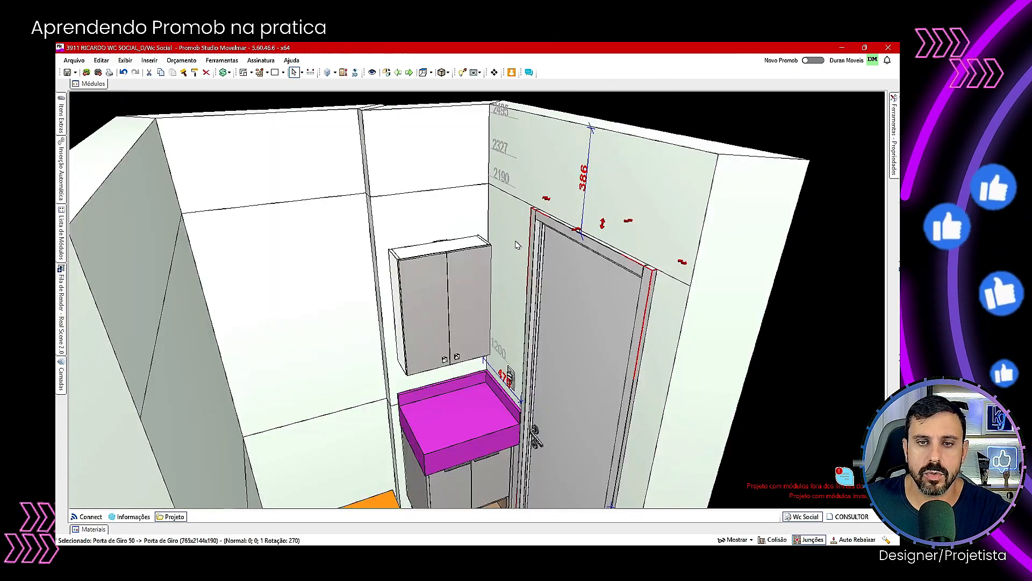
left_click(310, 72)
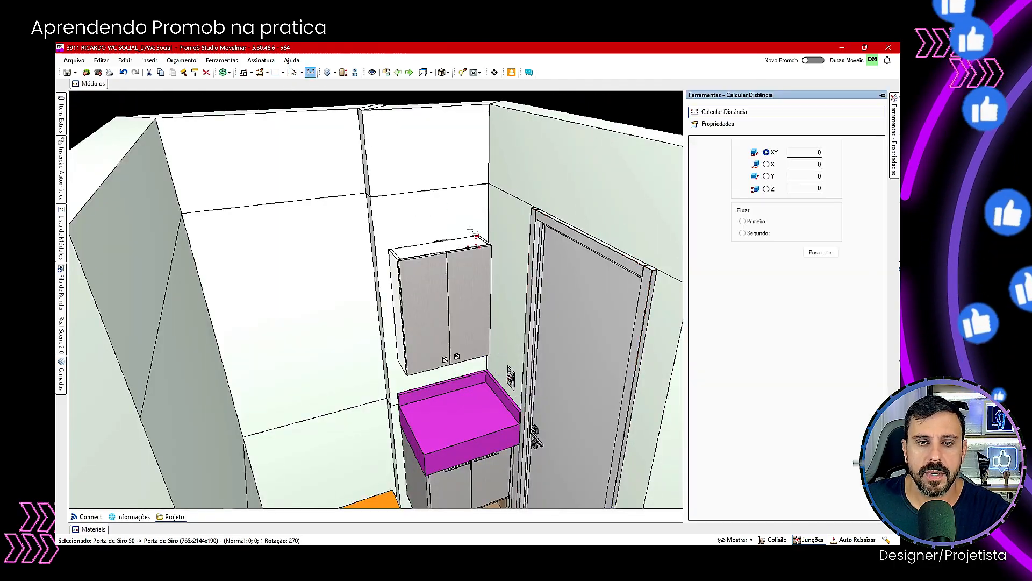
left_click(480, 235)
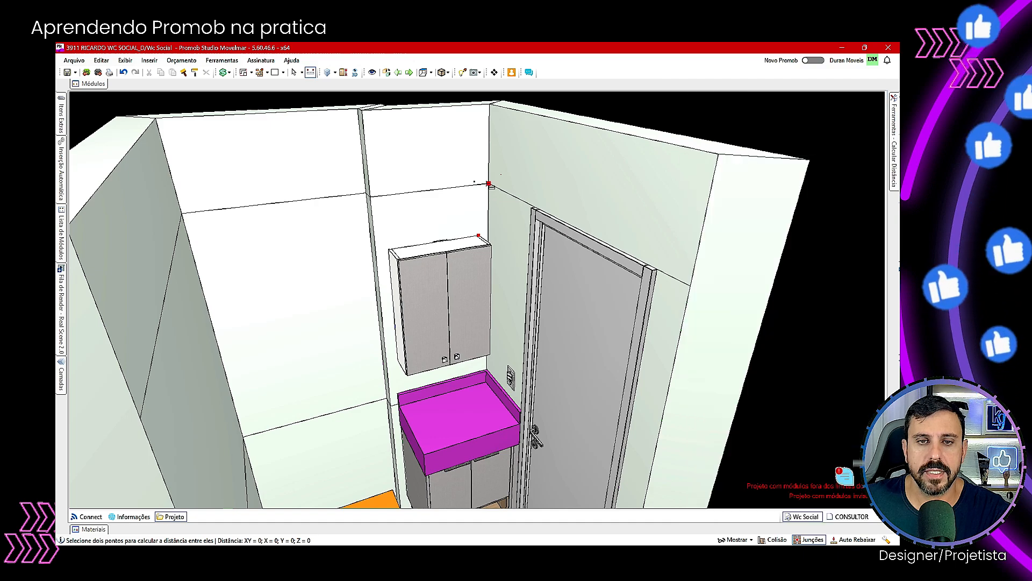
mouse_move(895, 154)
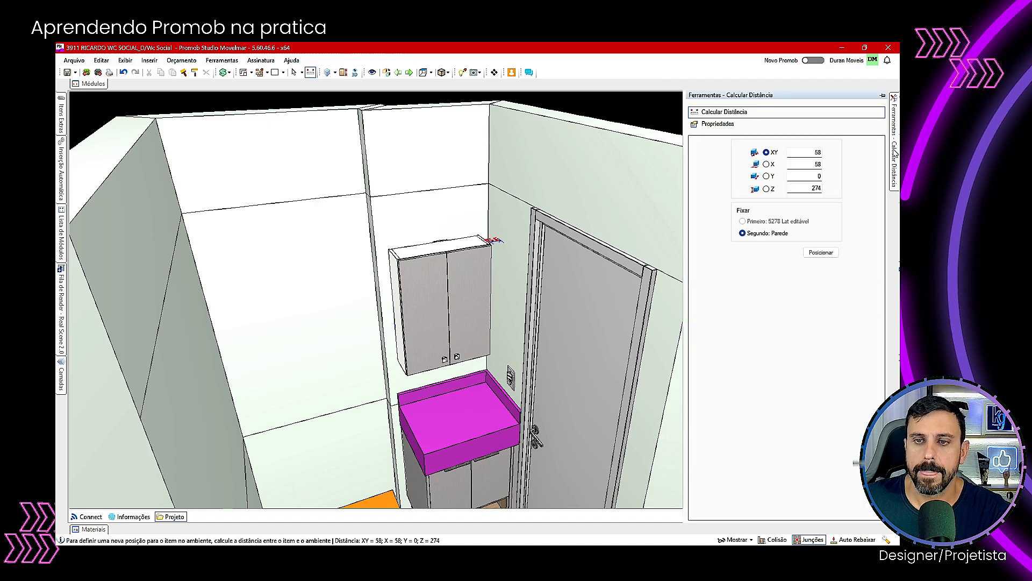
Step: Set the two-door wall cabinet's height to 929 mm, adding 274 mm to the original height and subtracting 15 mm
left_click(294, 72)
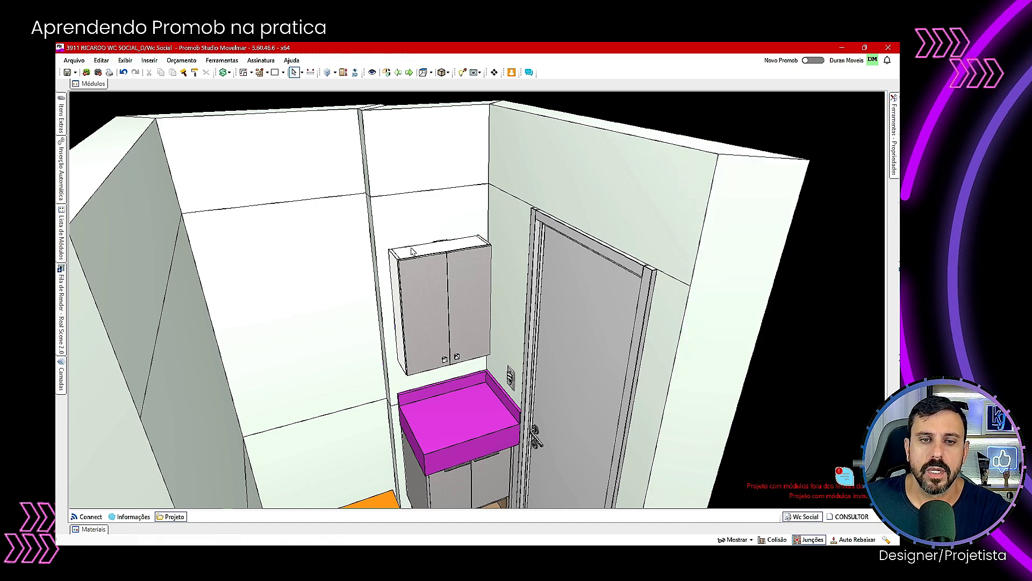
left_click(416, 266)
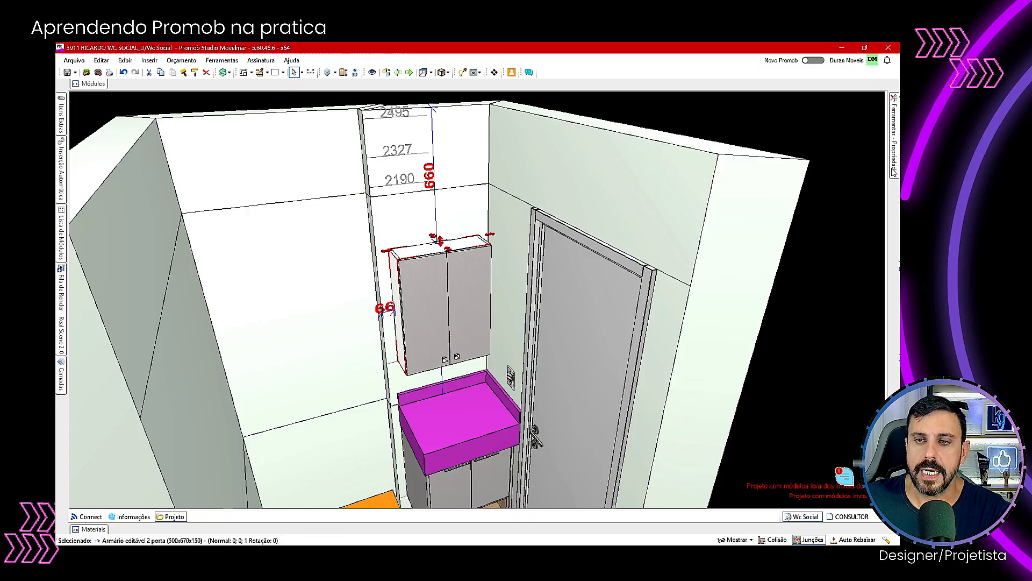
mouse_move(894, 171)
left_click(856, 312)
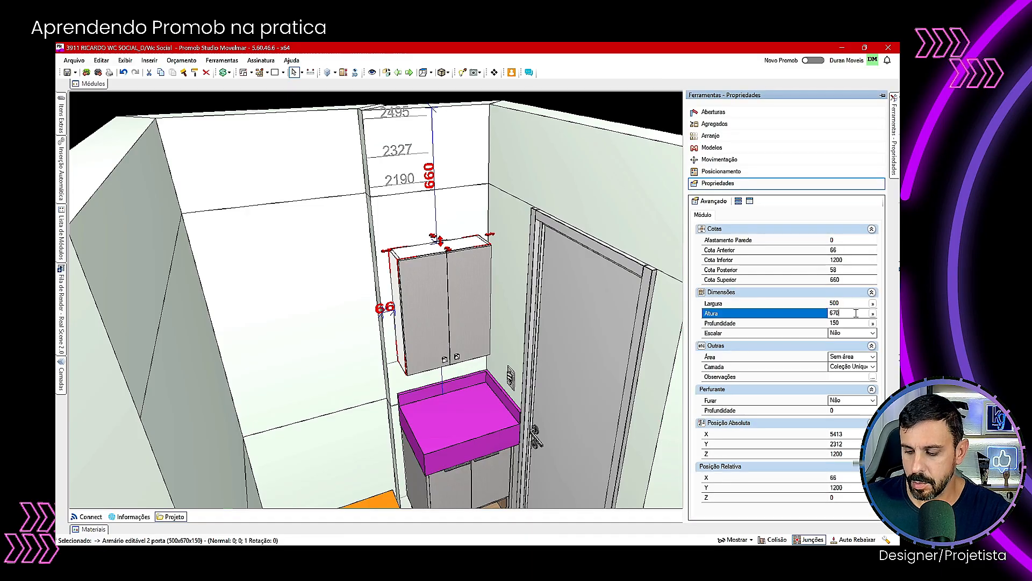
type("+274")
key("Return")
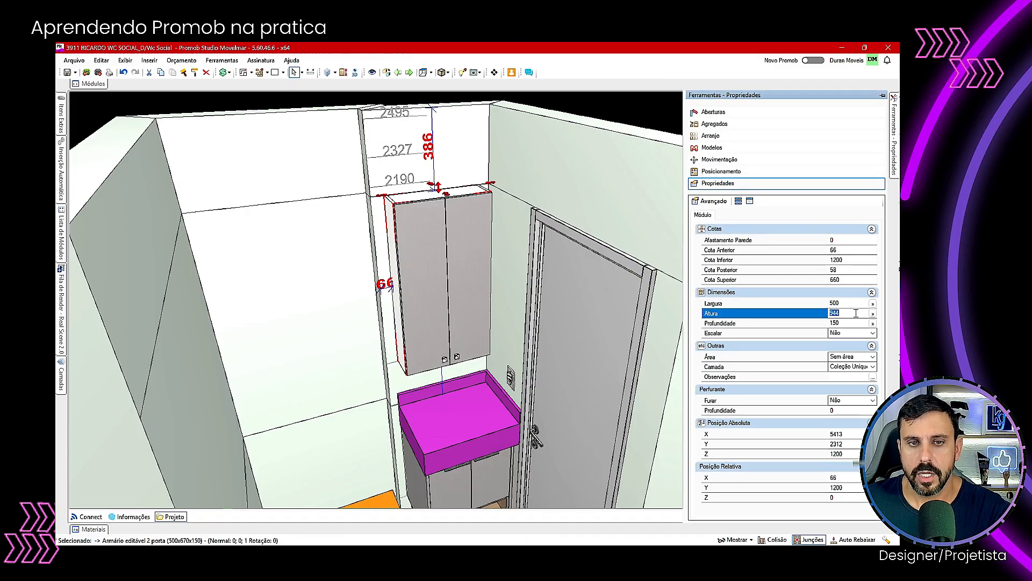
left_click(856, 312)
type("-15")
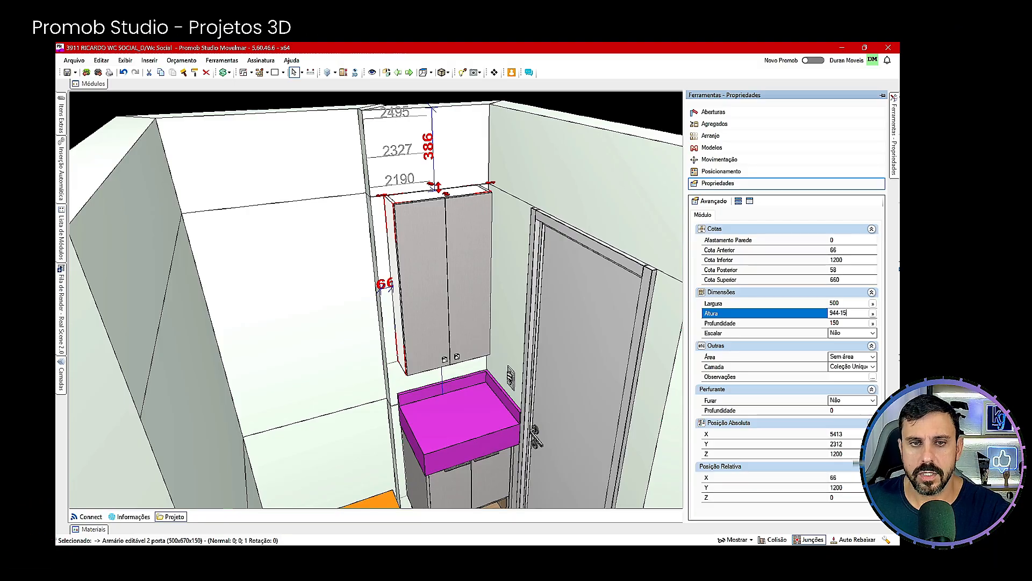
key("Return")
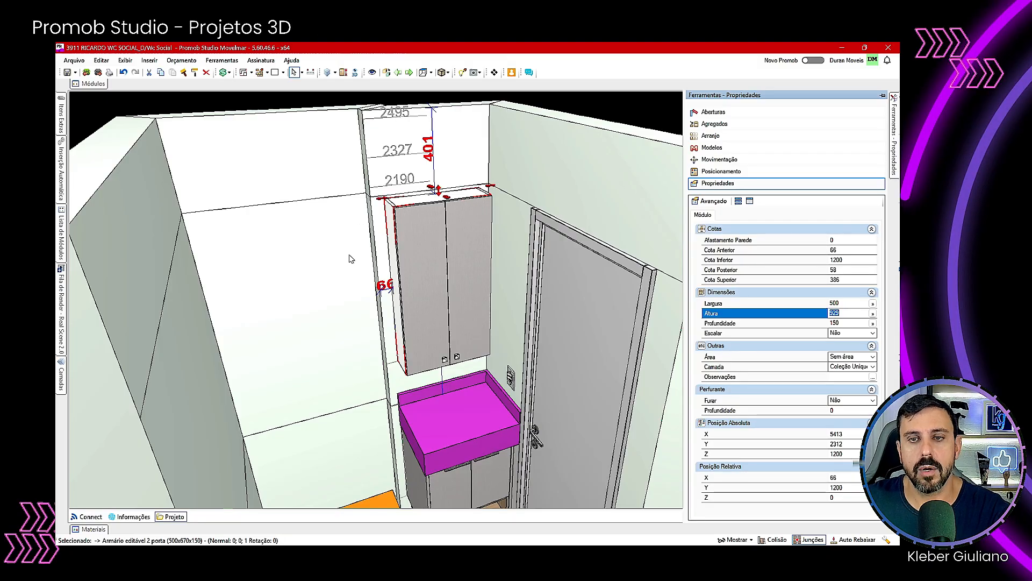
Step: Set the wall cabinet's handle model (Puxadores) to Sem puxador > Sem Puxador
left_click(721, 124)
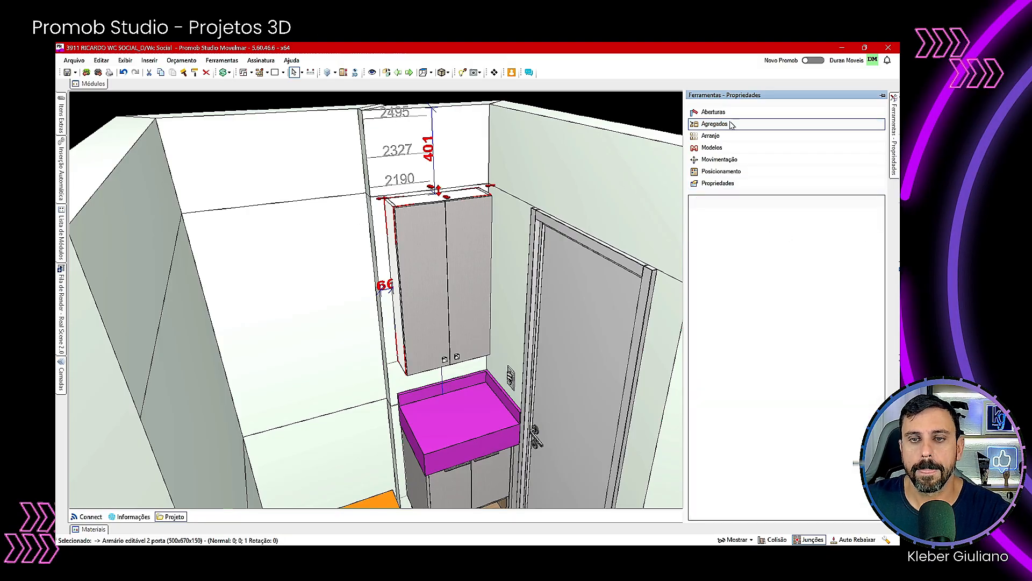
left_click(721, 147)
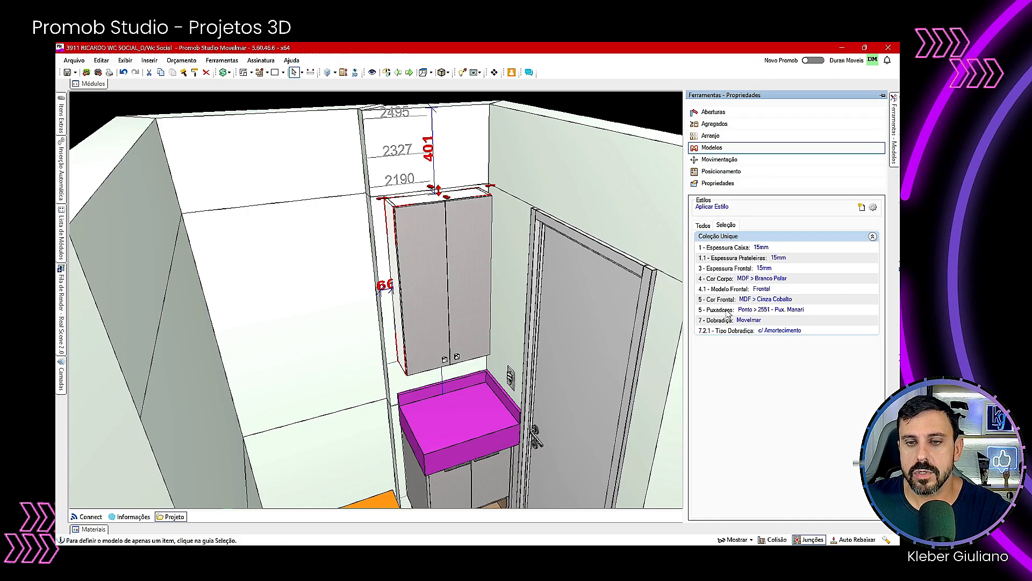
left_click(764, 311)
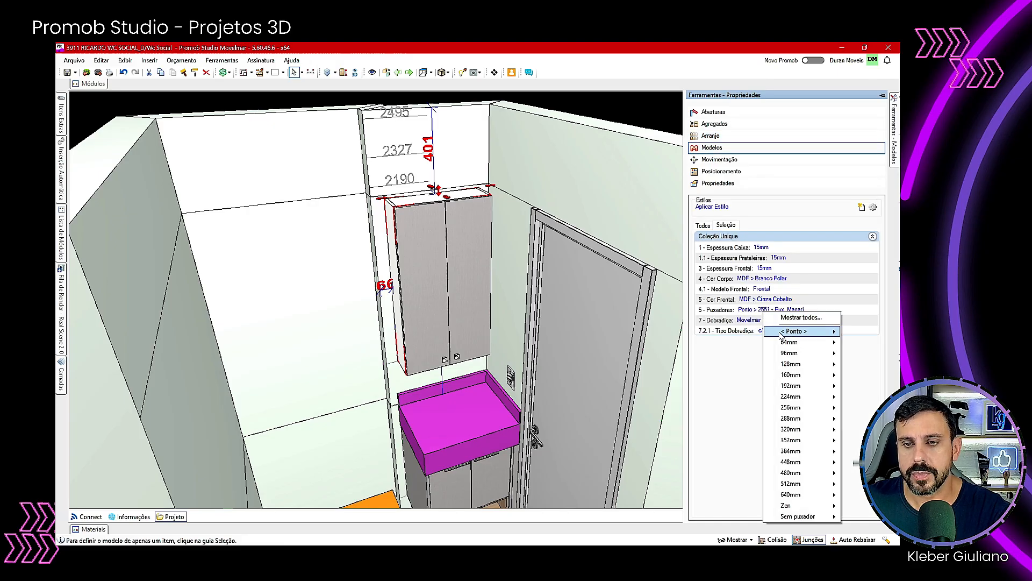
mouse_move(798, 516)
left_click(738, 523)
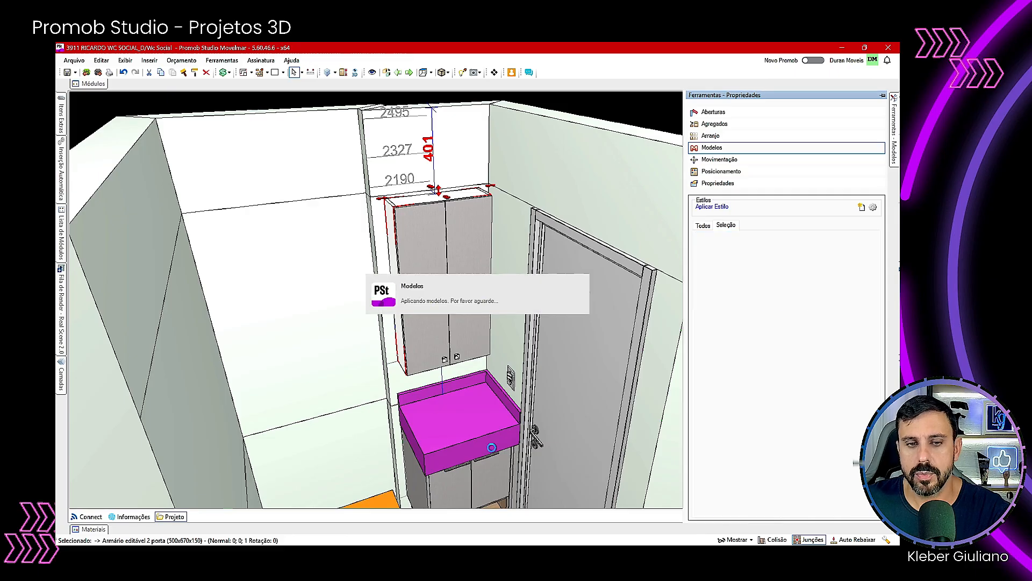
Step: Examine the cladding around the adjoining bathroom's two-door wall cabinet as a reference for the social bathroom cabinet
left_click_drag(355, 301, 385, 244)
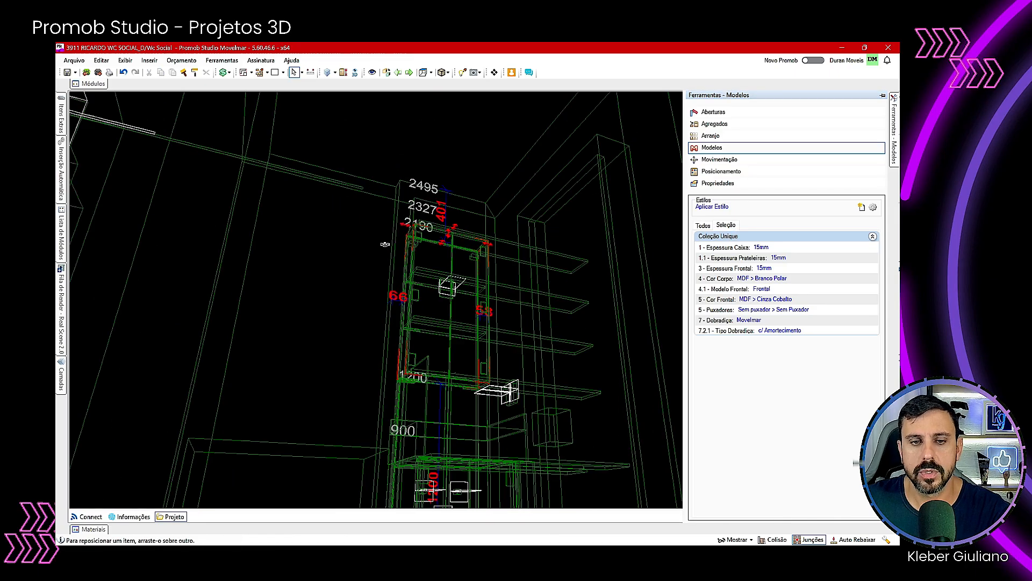
right_click_drag(393, 252, 456, 302)
left_click_drag(457, 310, 422, 382)
mouse_move(430, 385)
right_mouse_down()
mouse_move(534, 400)
mouse_move(667, 369)
right_mouse_up()
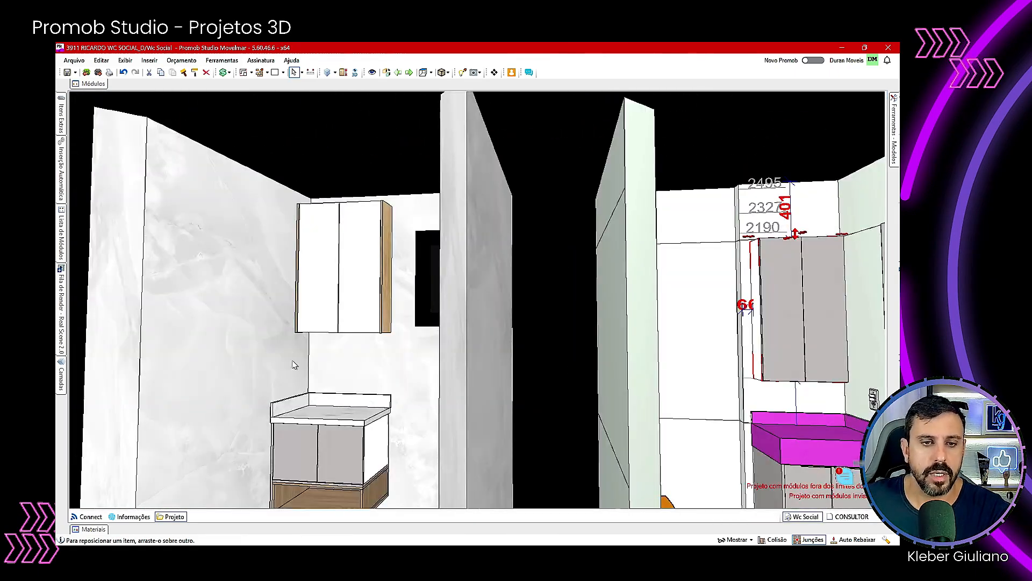
left_click(371, 336)
left_click(368, 330)
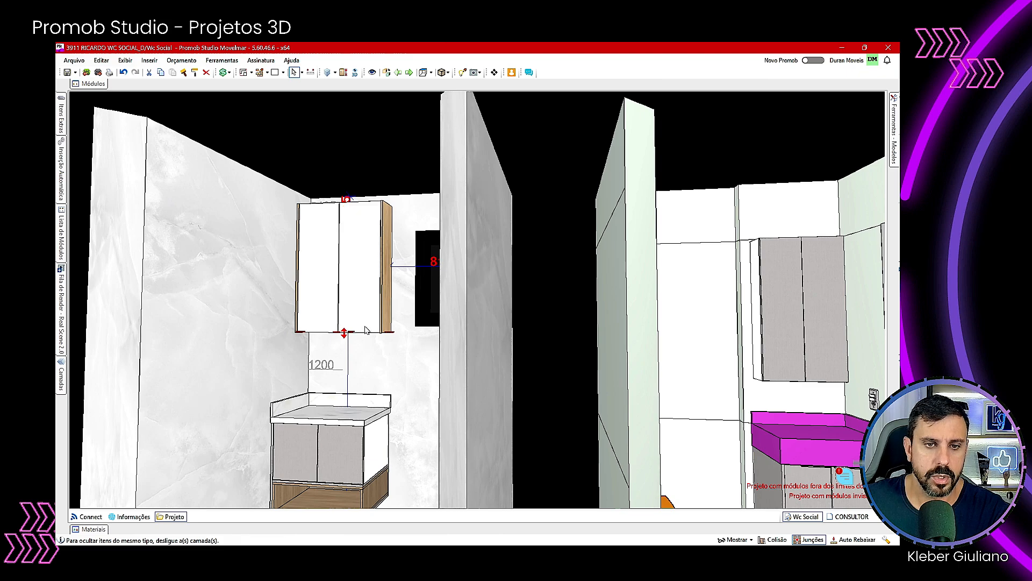
key("Delete")
key("ctrl+z")
Step: Clad all four sides of the social bathroom wall cabinet with Tamponamento 15mm (4L) - Unique panels, 170 mm deep
right_click_drag(537, 332, 668, 302)
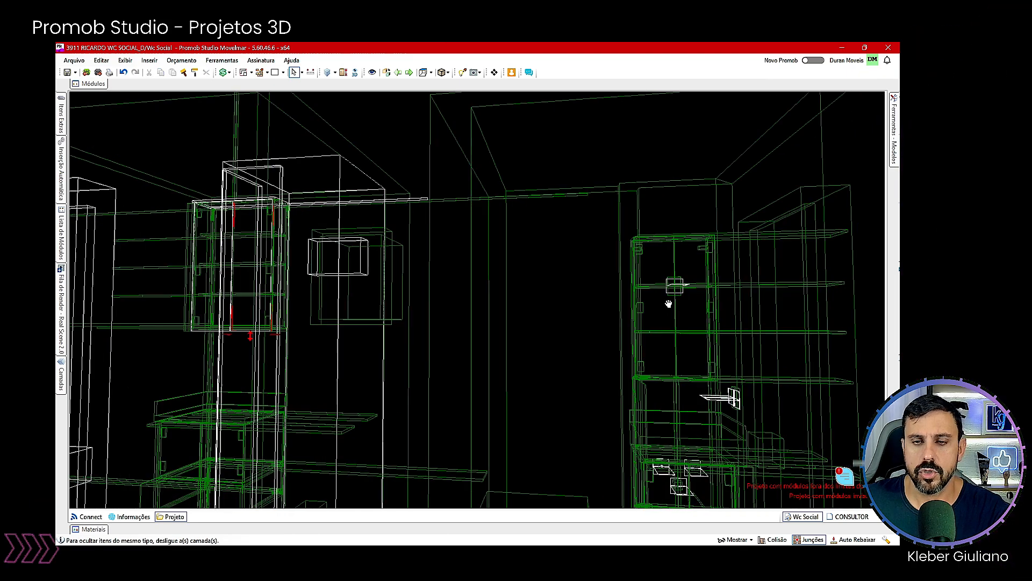
left_click(667, 306)
key("ctrl+t")
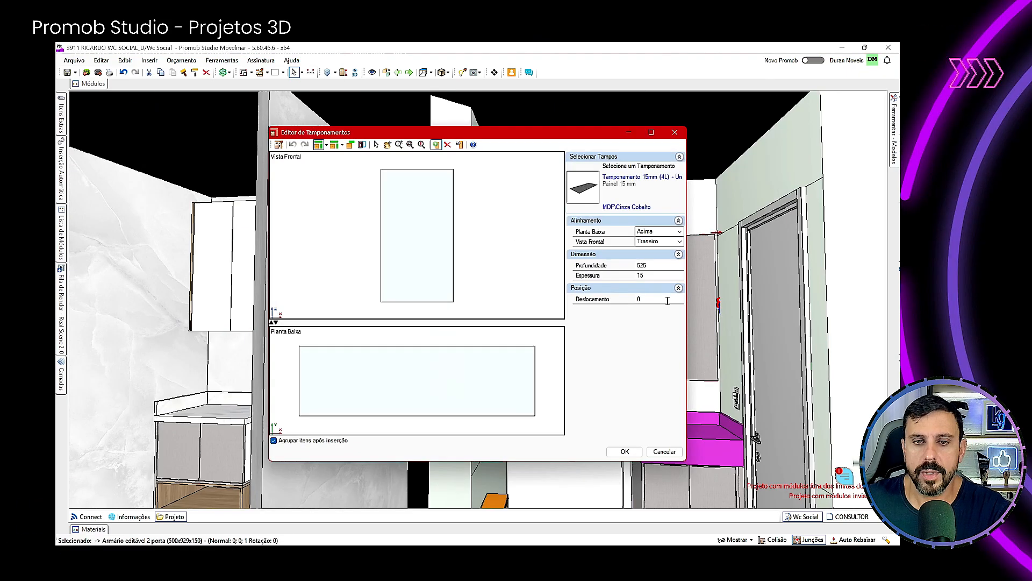
left_click(643, 177)
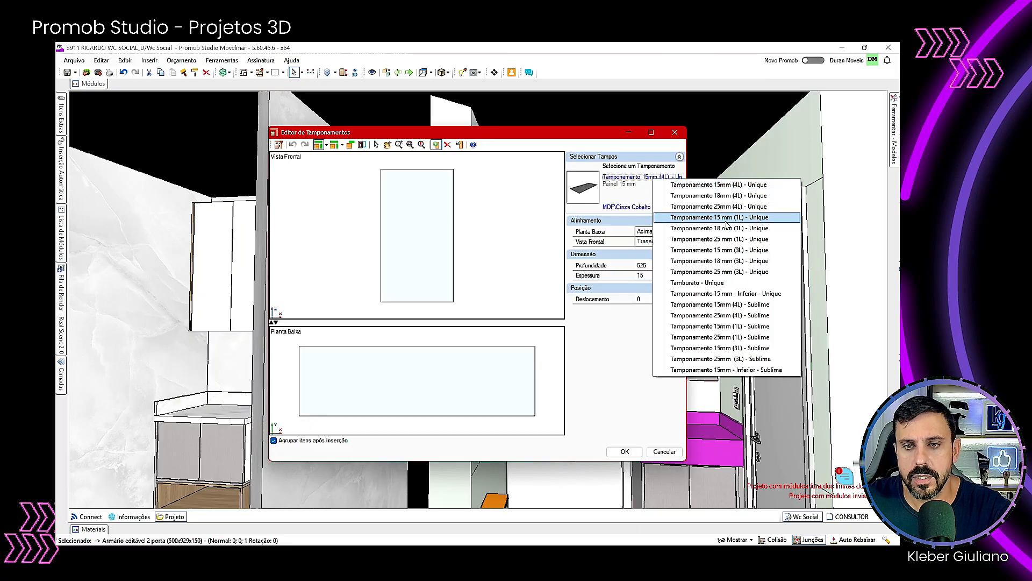
left_click(624, 340)
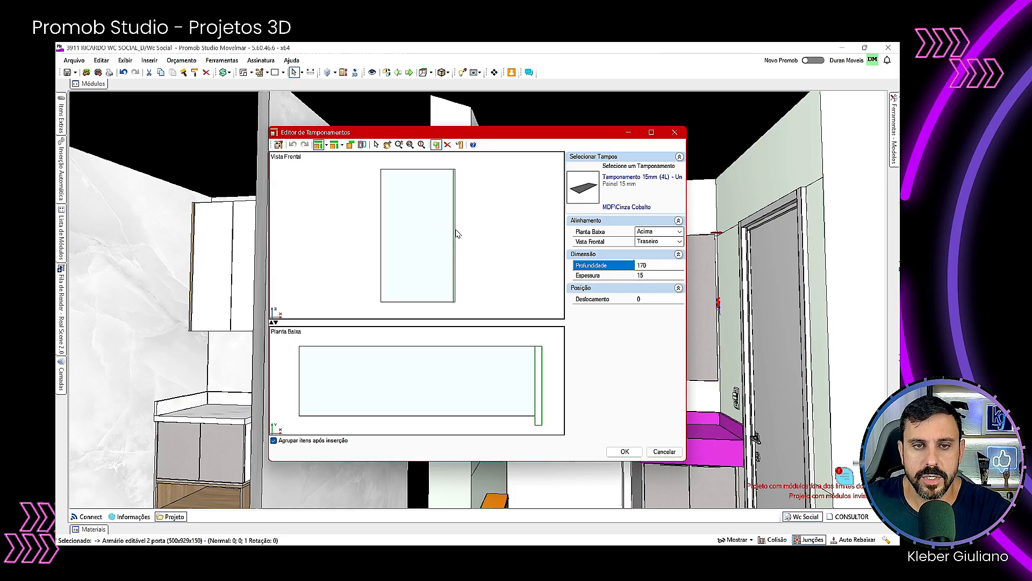
left_click(425, 304)
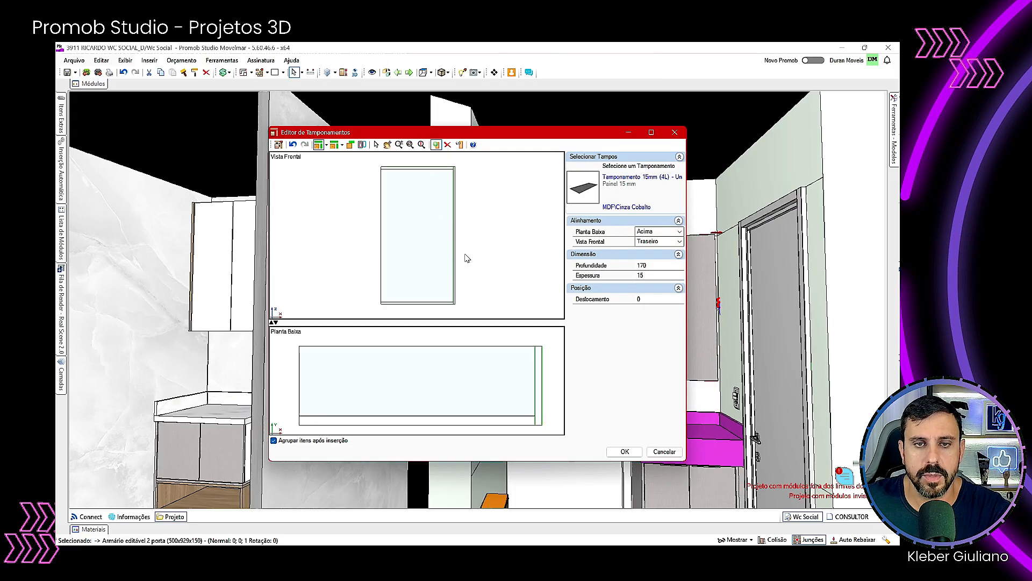
left_click(366, 240)
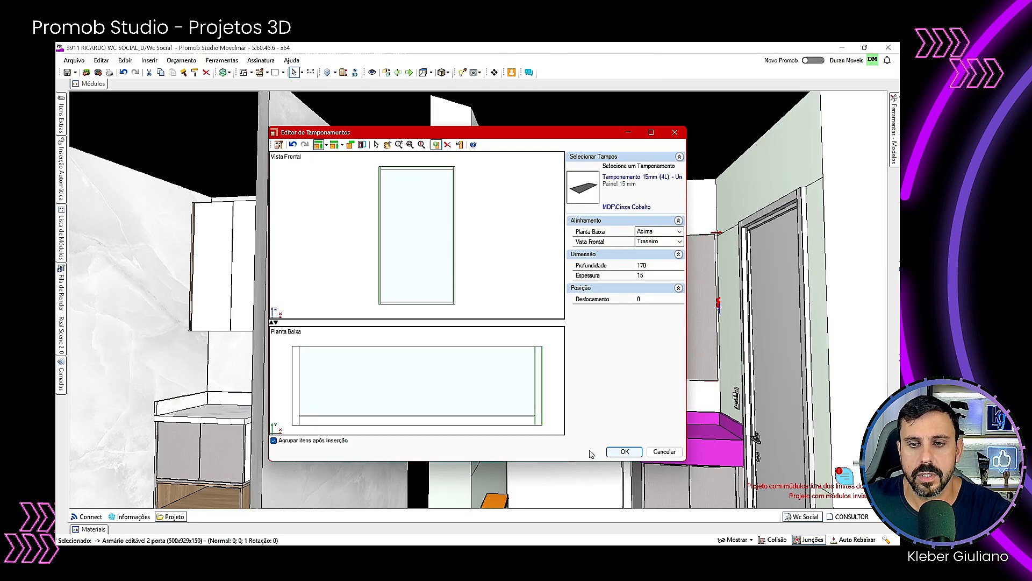
left_click(625, 451)
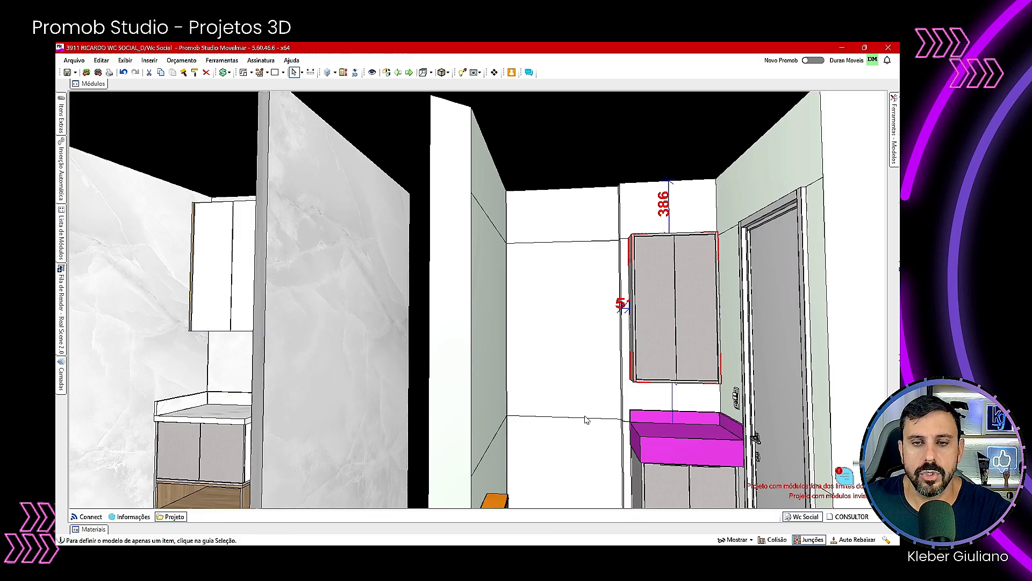
Step: Set the finish of the cladding panels around the wall cabinet to MDF > Jequitibá
middle_click_drag(634, 285, 875, 229)
mouse_move(894, 141)
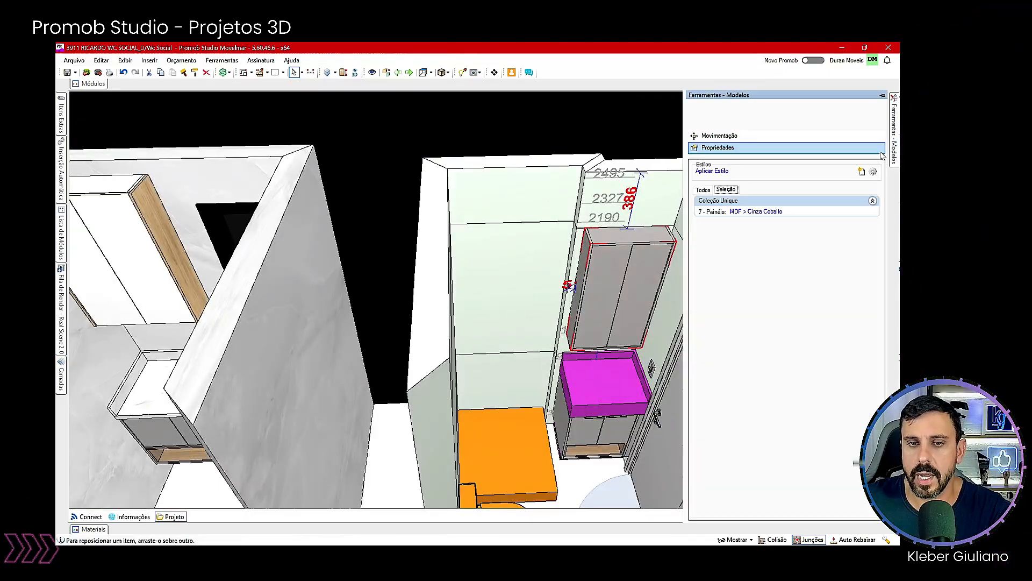
left_click(768, 215)
mouse_move(794, 228)
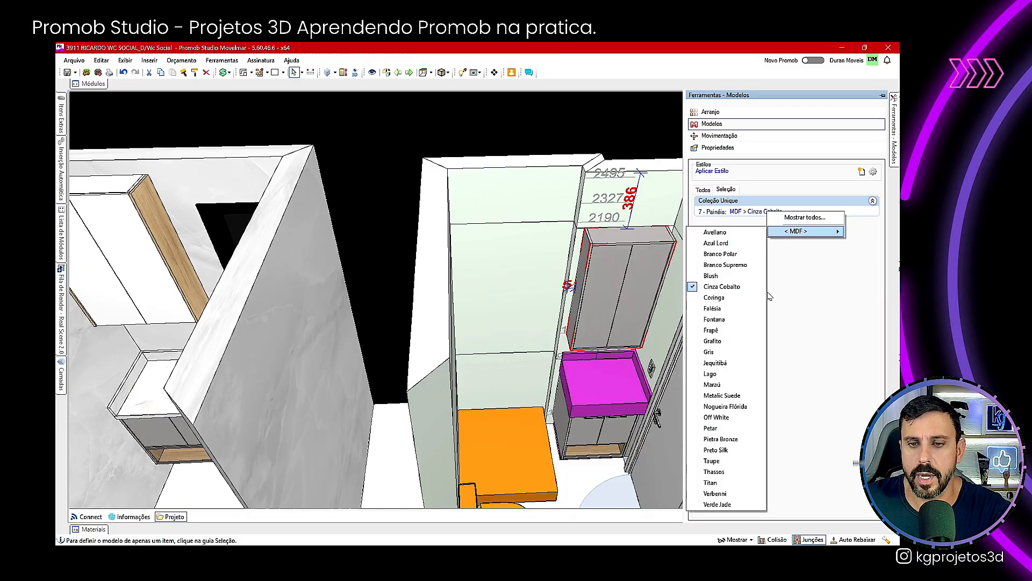
left_click(740, 366)
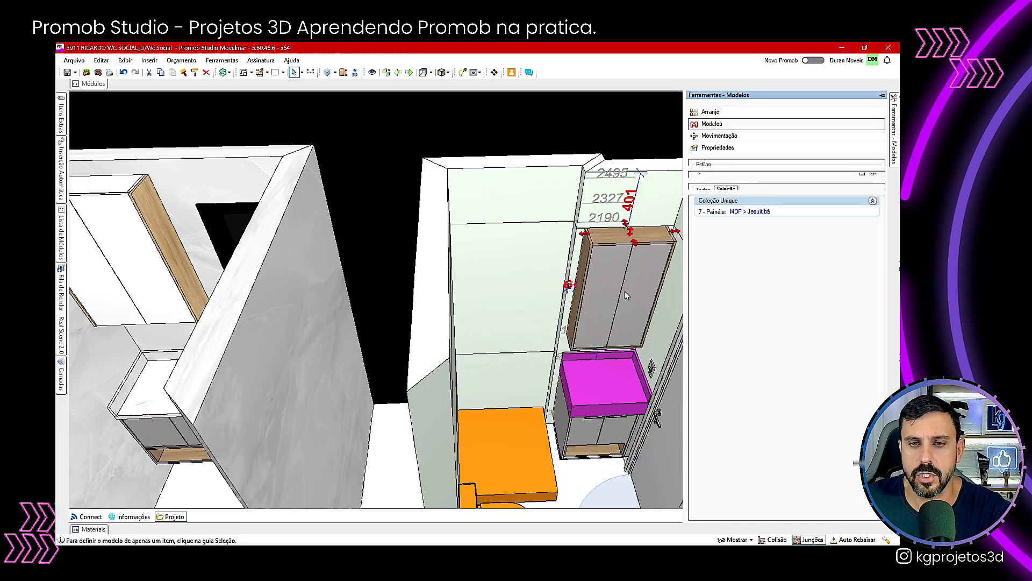
Step: Insert a copy of the narrow 15 mm Cinza Cobalto filler panel standing between the base cabinet and the door wall
middle_click_drag(624, 291, 610, 336)
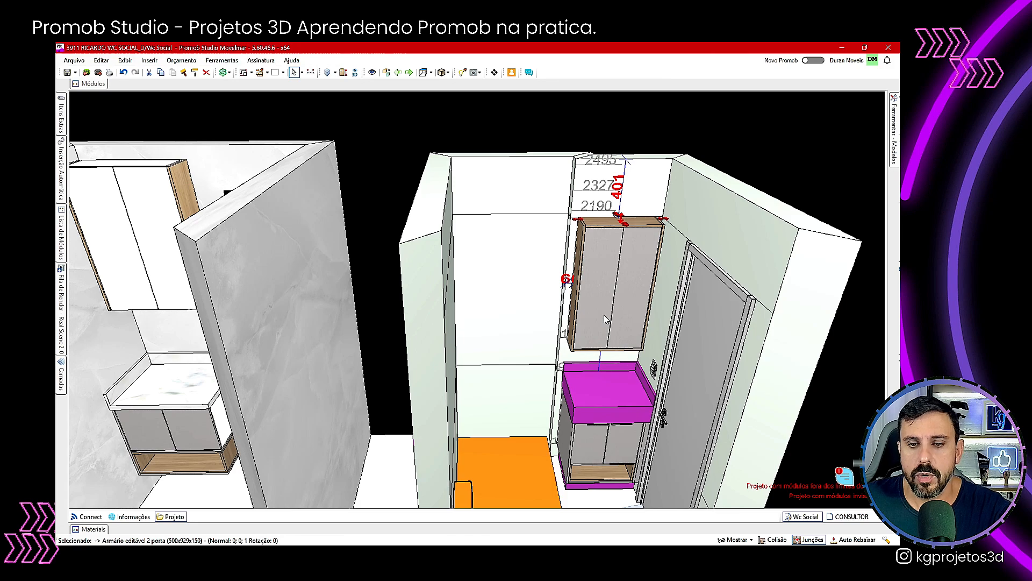
scroll(650, 261, "up", 5)
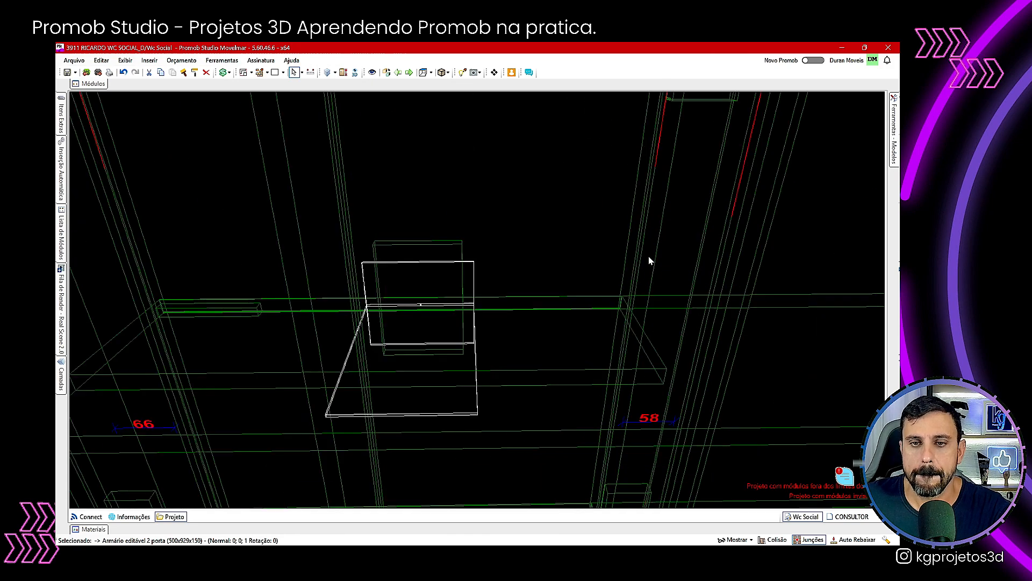
scroll(655, 304, "down", 3)
middle_click_drag(649, 319, 641, 224)
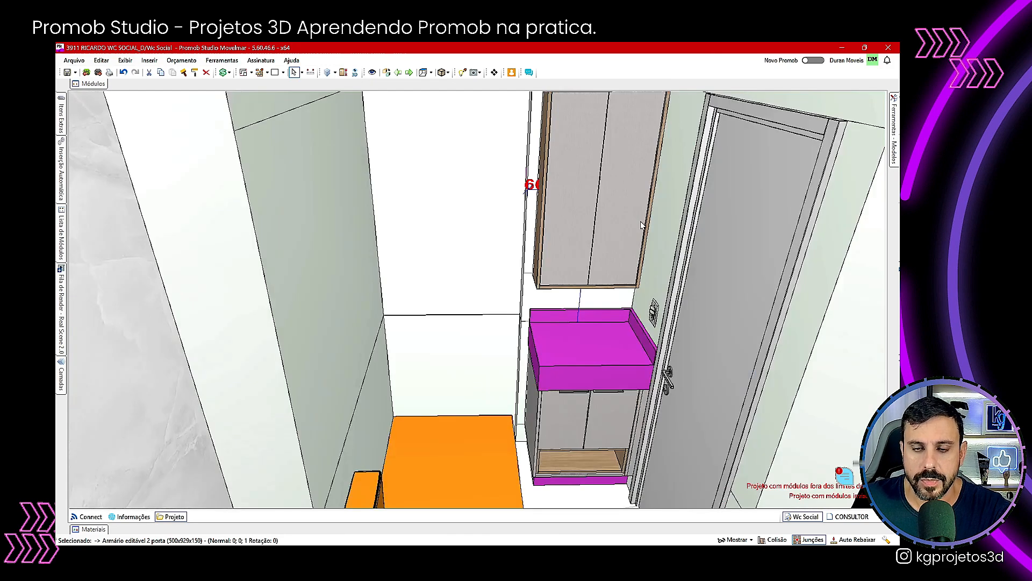
left_click(646, 401)
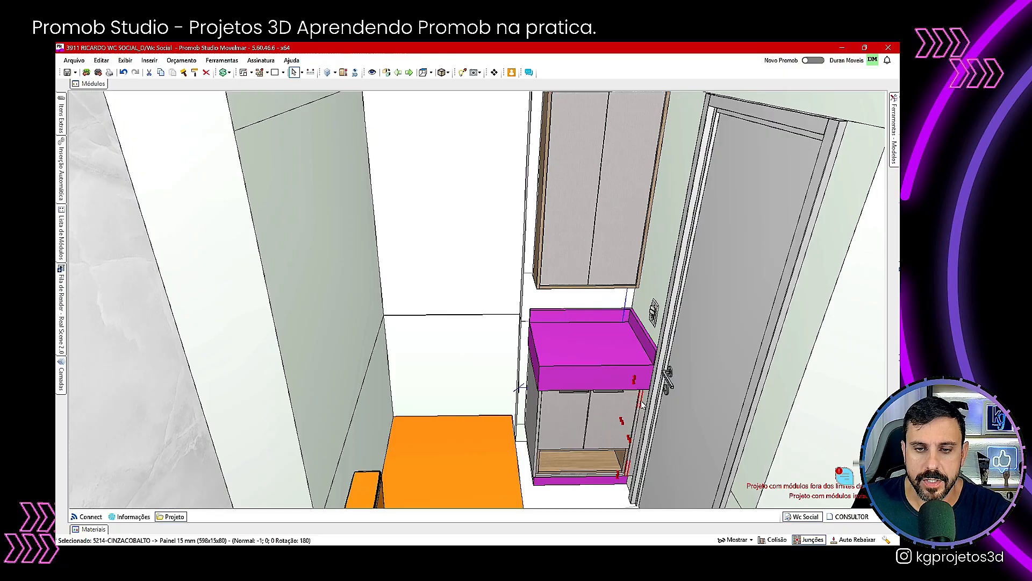
double_click(590, 378)
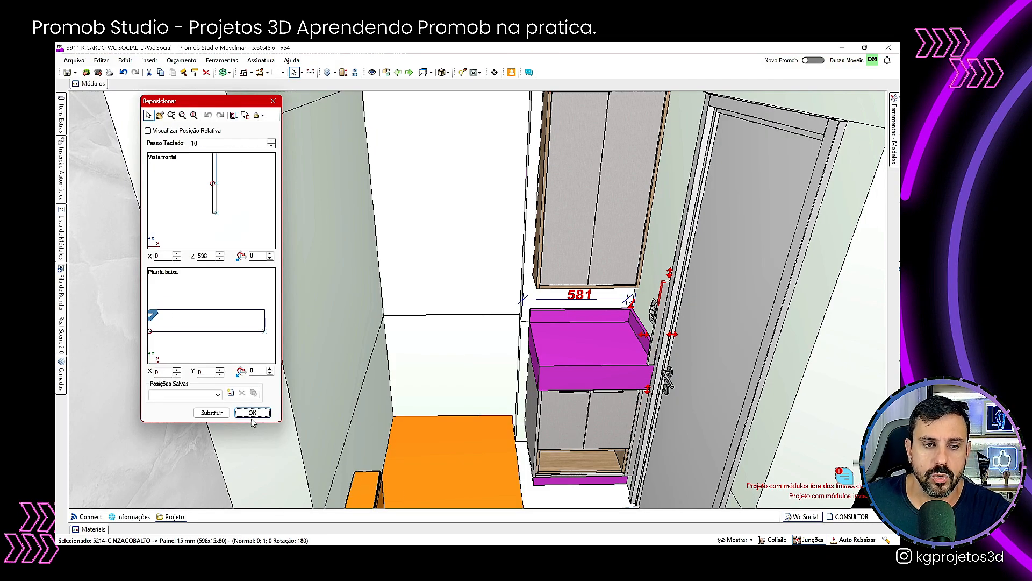
left_click(252, 412)
Step: Reposition the copied filler panel against the wall cabinet's door-wall side at X 580, Y -150 and Z 166
left_click(543, 197)
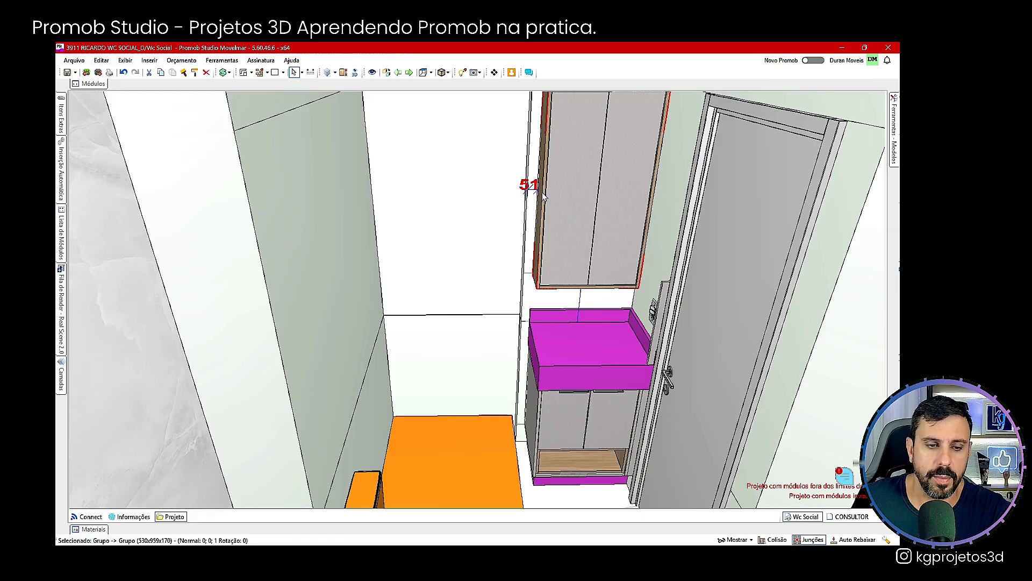
left_click(665, 302)
double_click(661, 305)
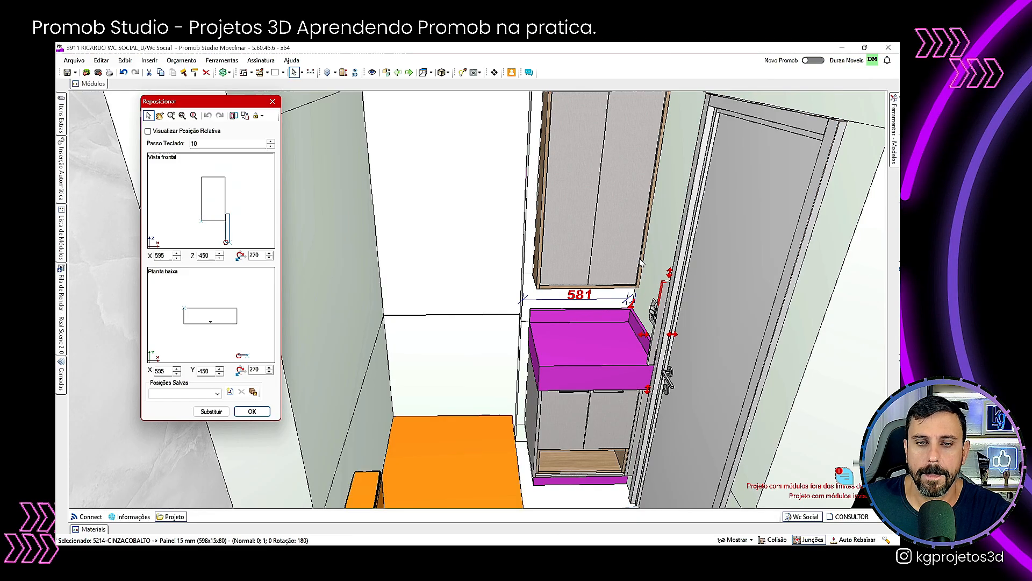
left_click_drag(229, 238, 233, 199)
left_click_drag(246, 334, 257, 323)
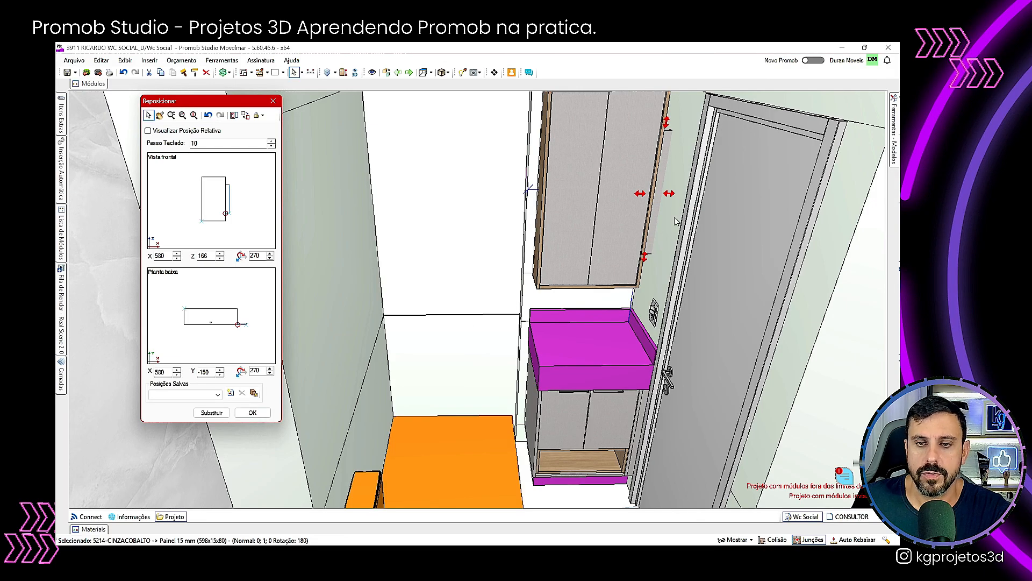
left_click(253, 412)
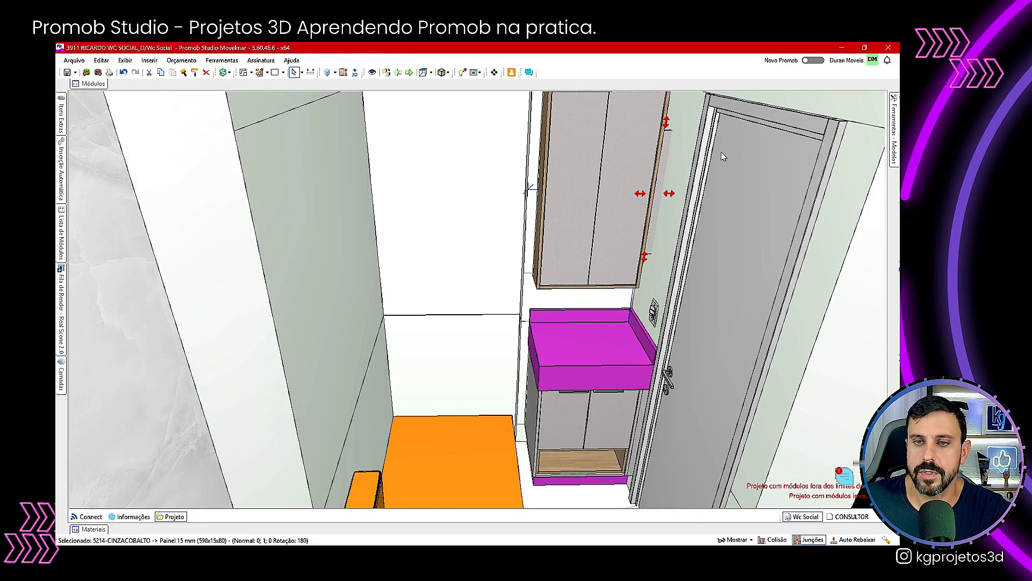
Step: Set the finish of the filler panel beside the wall cabinet to MDF > Jequitibá
left_click(895, 119)
left_click(769, 213)
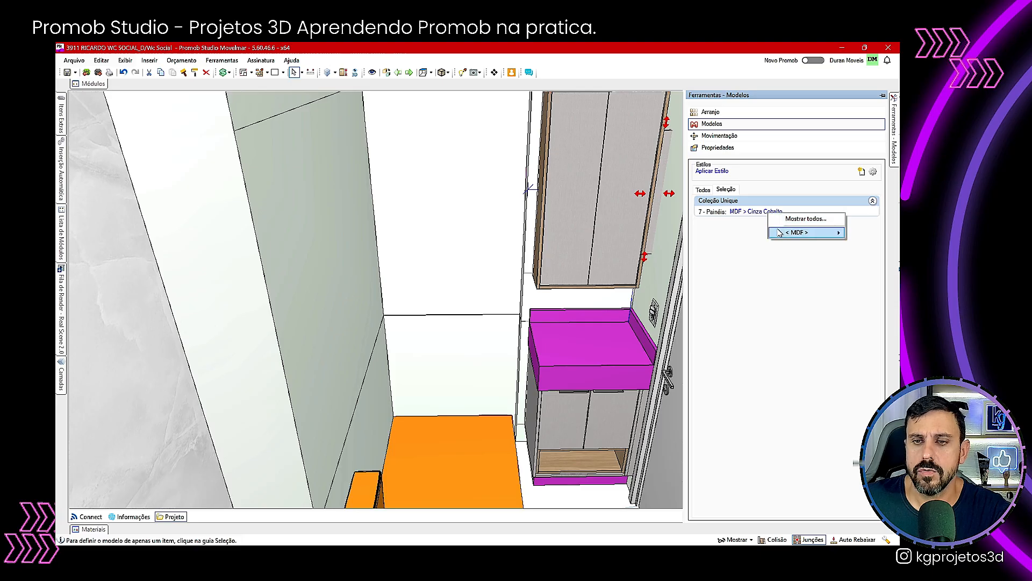
mouse_move(788, 233)
left_click(723, 363)
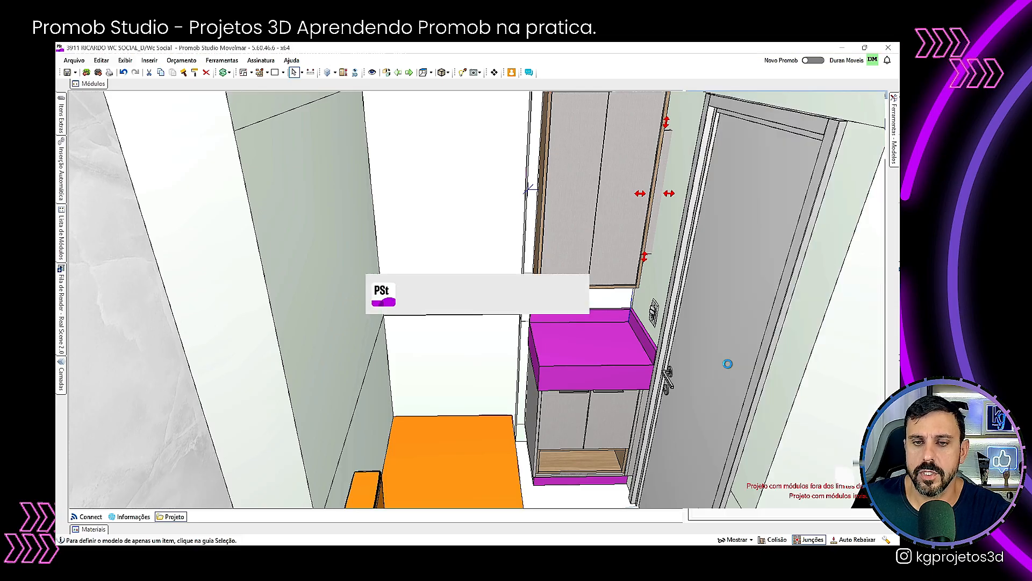
Step: Set the width of the Jequitibá filler panel beside the wall cabinet to 959 mm
left_click(730, 150)
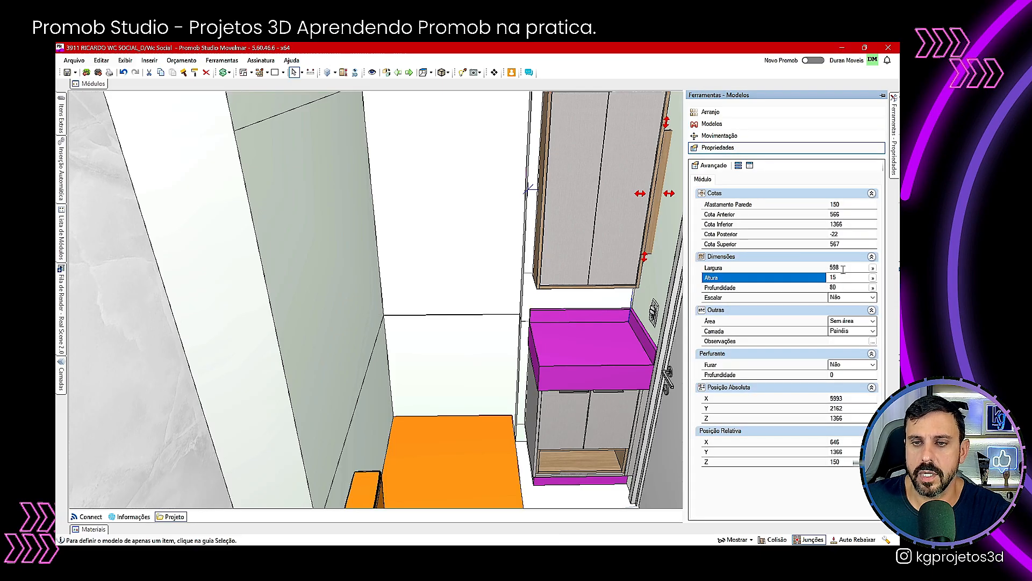
left_click(842, 268)
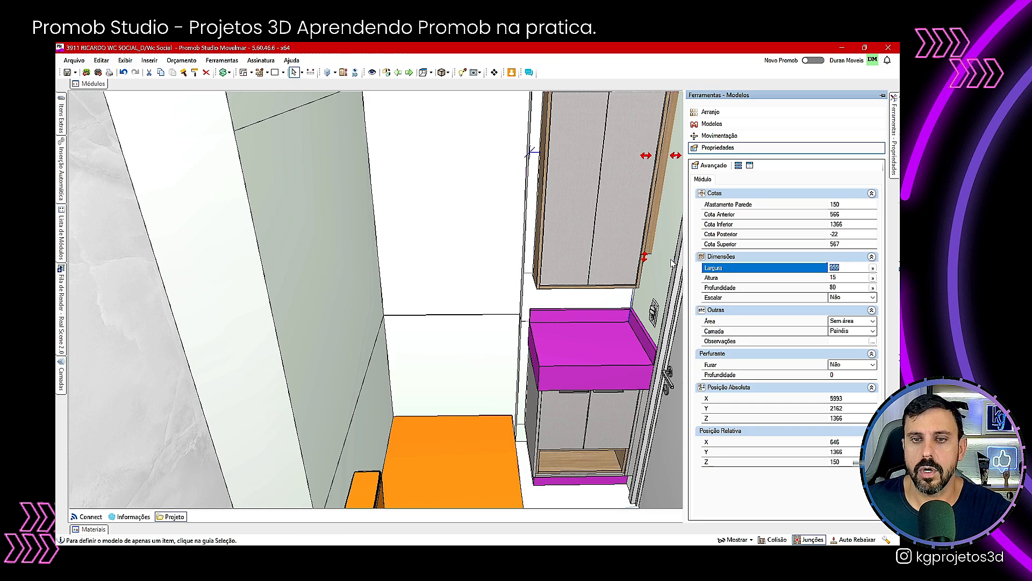
scroll(636, 204, "down", 5)
scroll(649, 174, "up", 8)
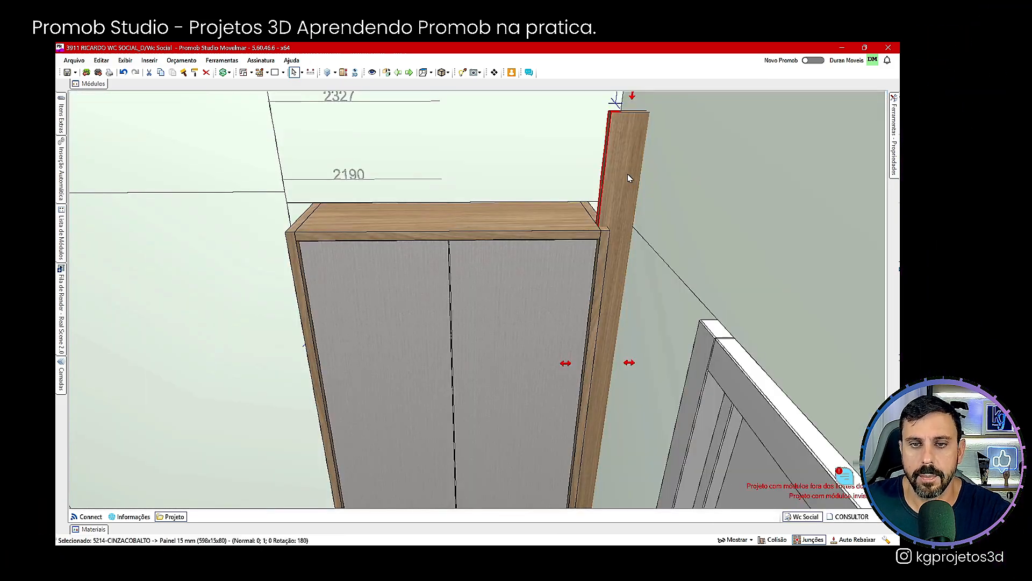
Step: Reposition the filler panel against the wall cabinet's door-wall side at X 610, Y -150 and Z 0
left_click_drag(602, 206, 575, 235)
left_click(247, 197)
key("ctrl+Down")
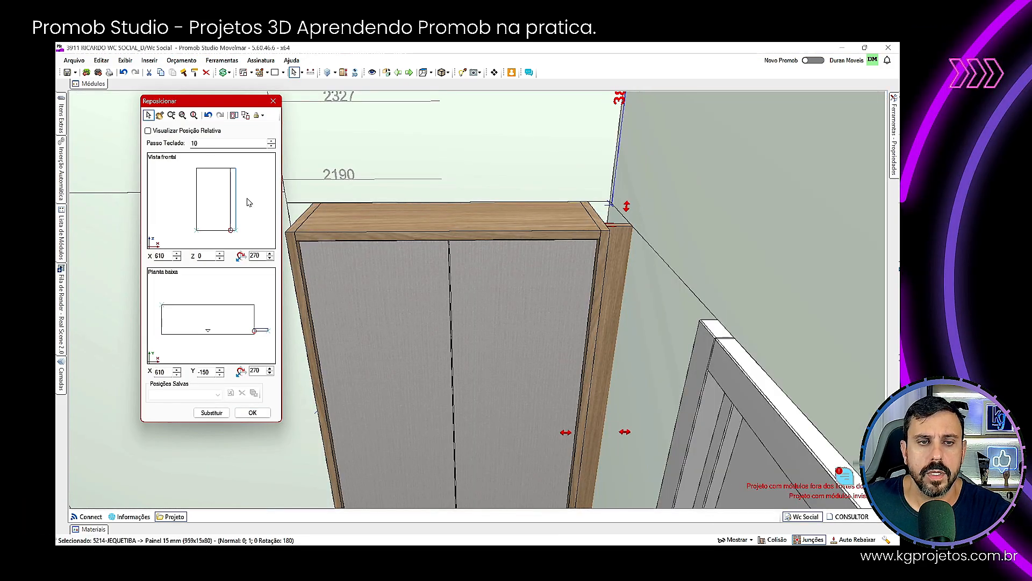
left_click(252, 412)
Step: Move the filler panel forward to a wall offset of 160 mm and check it in its properties
middle_click_drag(549, 326, 598, 303)
key("ctrl+Down")
key("ctrl+Down")
key("ctrl+Down")
key("ctrl+Down")
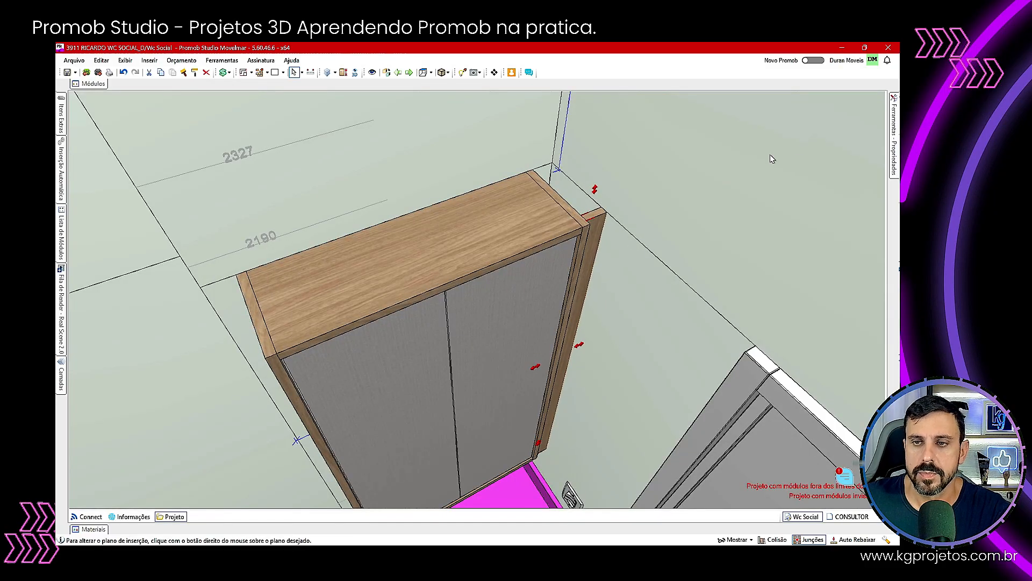
left_click(892, 141)
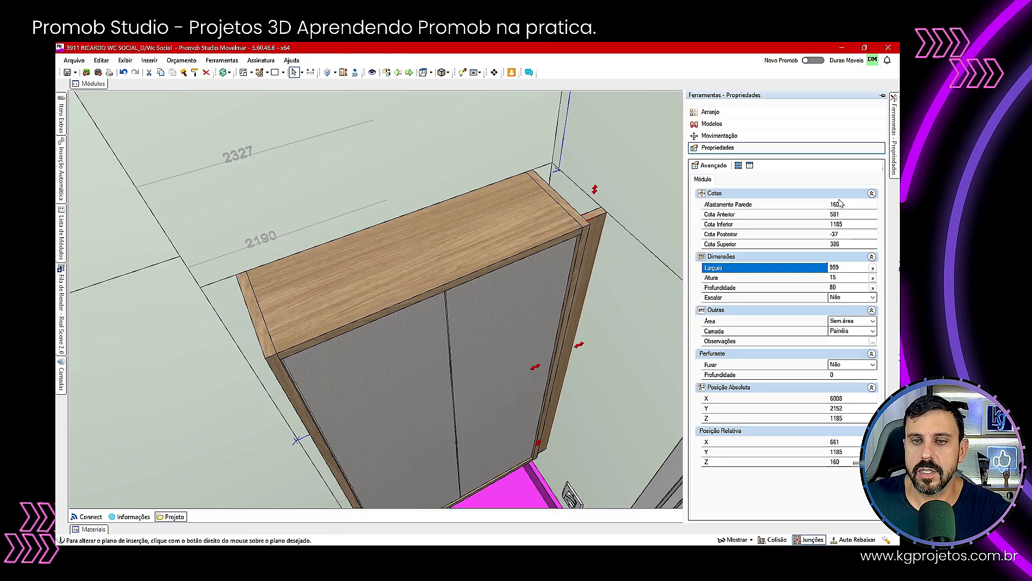
middle_click_drag(599, 223, 614, 210)
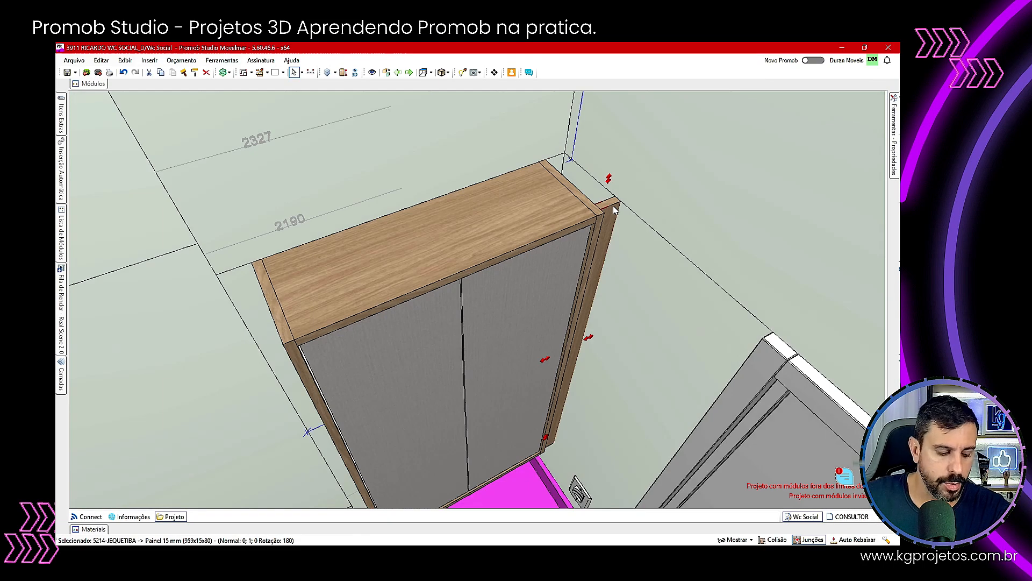
Step: Duplicate the filler panel and reposition the copy horizontally along the door wall at X 959, Y 0 and Z 0, using relative positioning
key("ctrl+d")
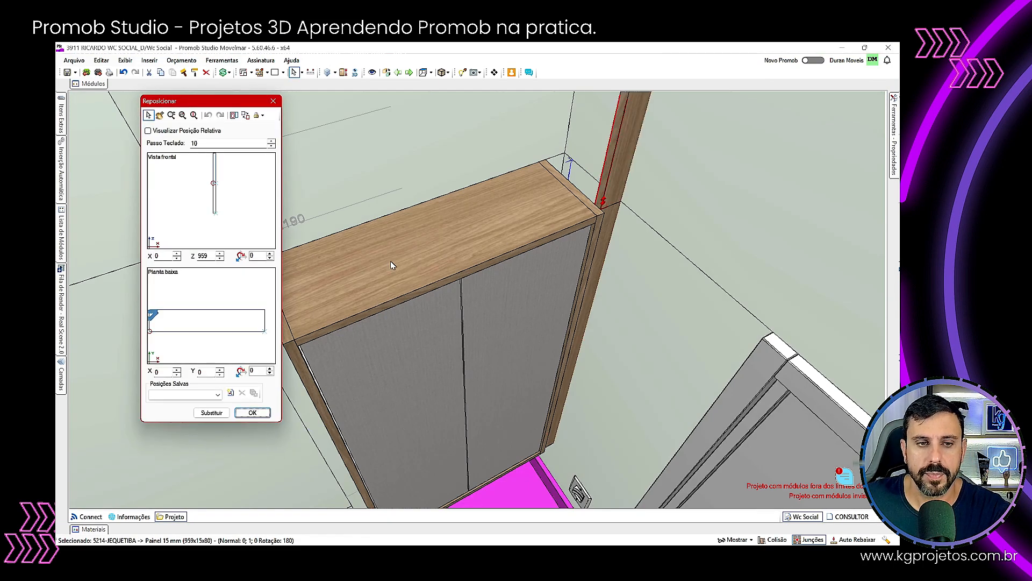
left_click(170, 131)
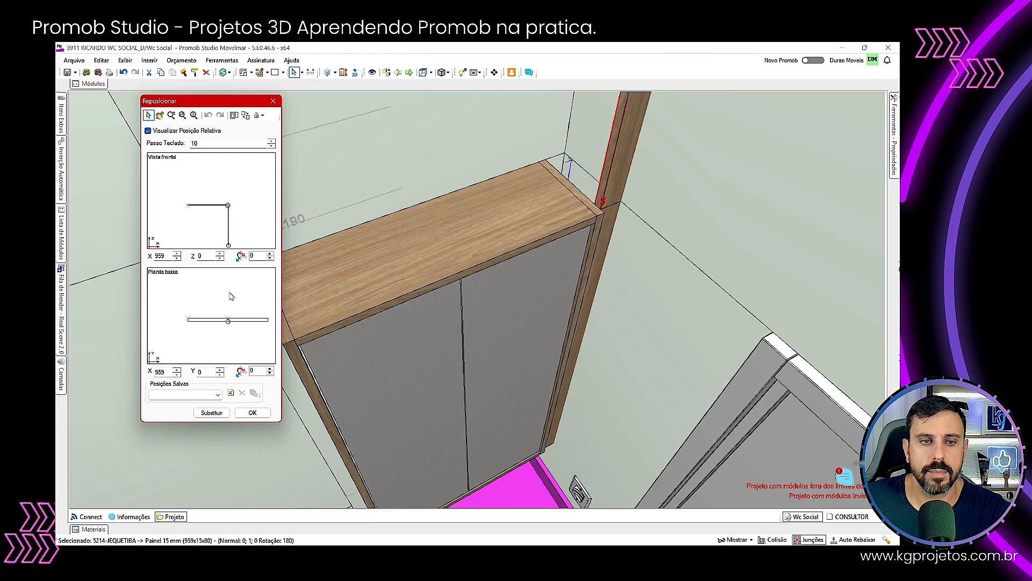
left_click_drag(229, 293, 230, 293)
left_click(254, 413)
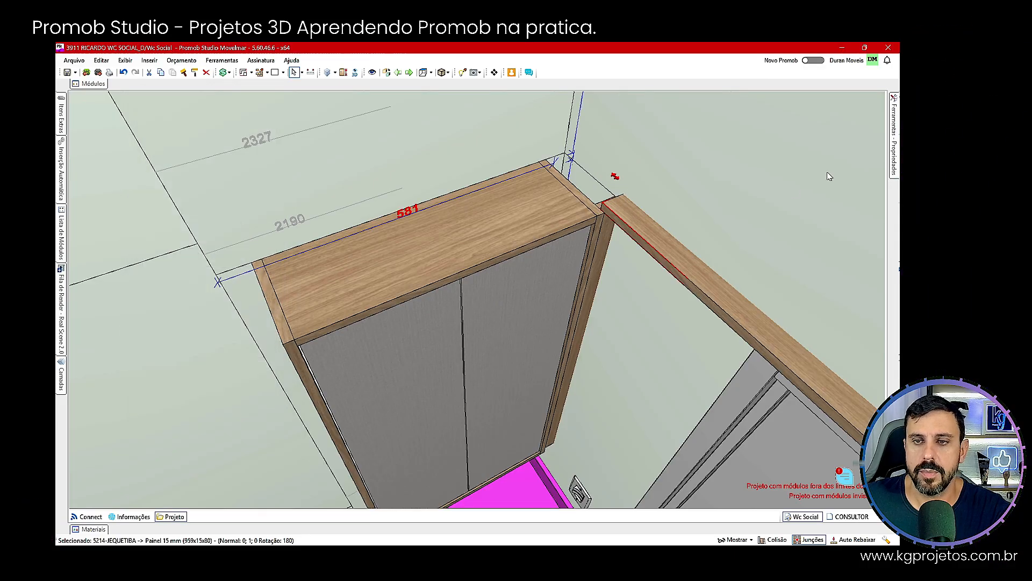
Step: Set the horizontal copy's width to 160 mm and reposition it to close the gap at the filler panel's lower end
mouse_move(894, 162)
left_click_drag(841, 267, 692, 237)
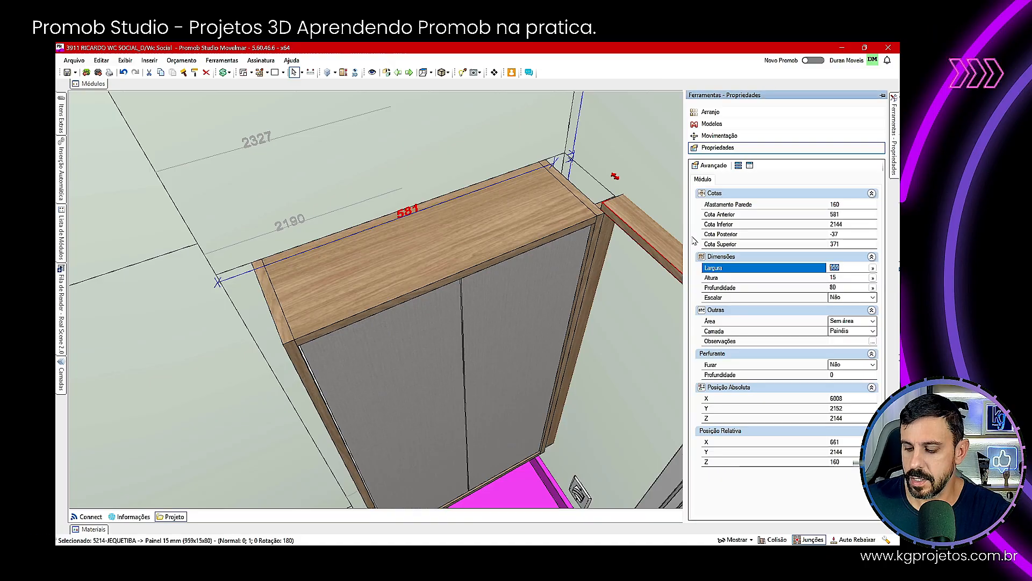
type("160")
key("Return")
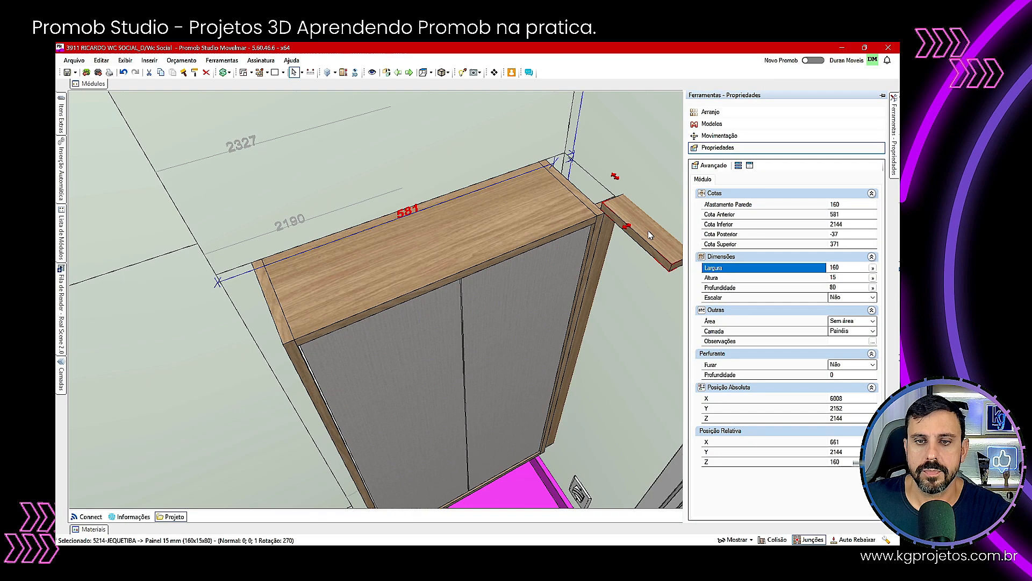
double_click(648, 231)
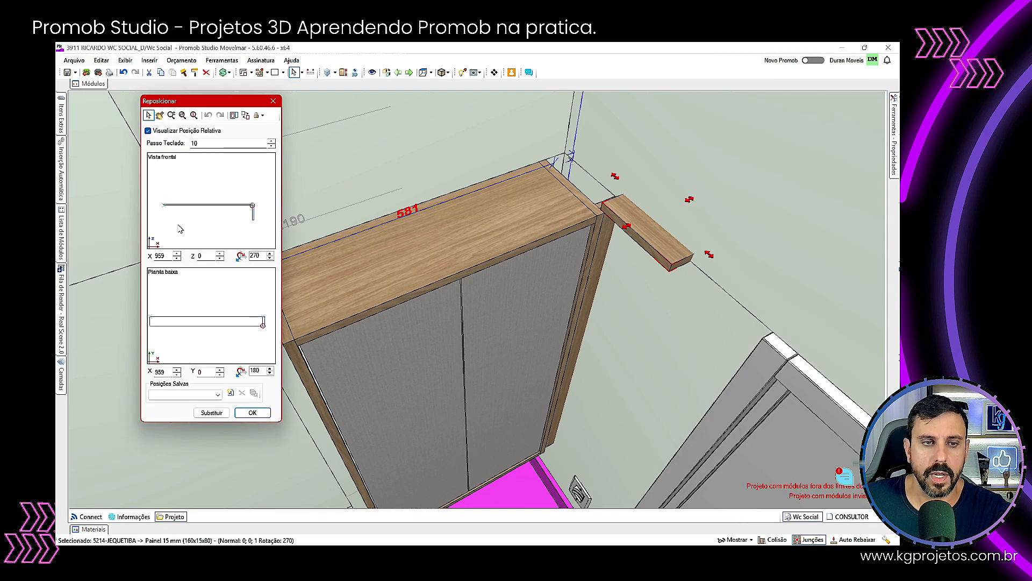
left_click(174, 196)
left_click(252, 413)
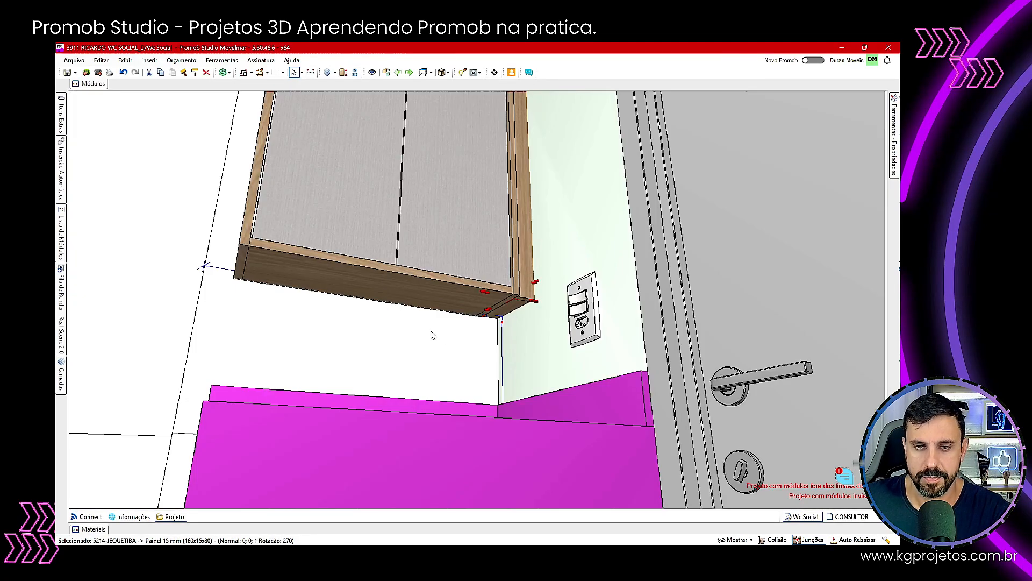
middle_click_drag(433, 335, 364, 433)
scroll(371, 435, "down", 5)
scroll(404, 387, "up", 3)
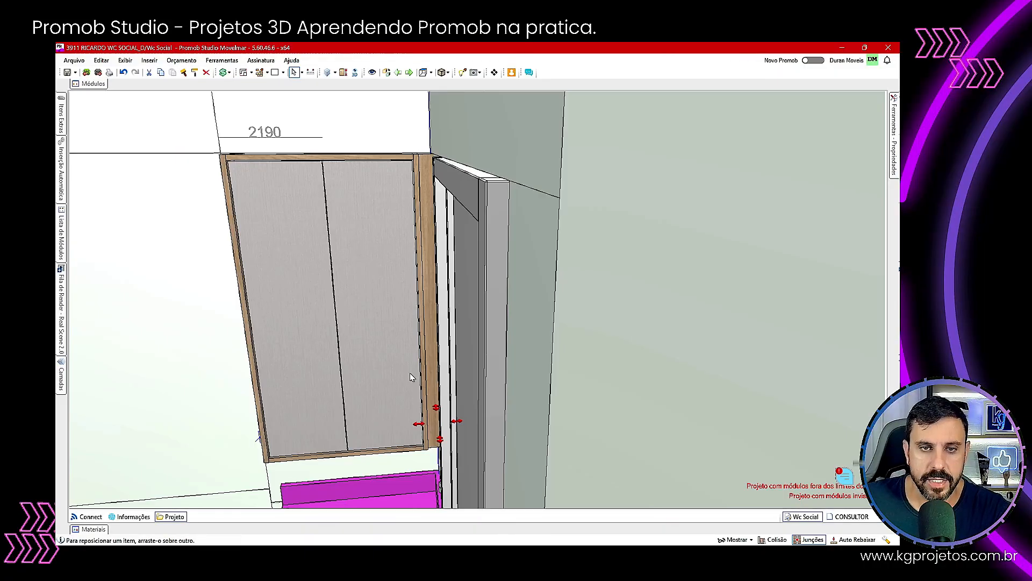
Step: Open the wall cabinet's two doors to 90° to examine their clearance against the side panels, and close them again
mouse_move(410, 373)
middle_mouse_down()
mouse_move(527, 335)
mouse_move(477, 360)
middle_mouse_up()
left_click(476, 359)
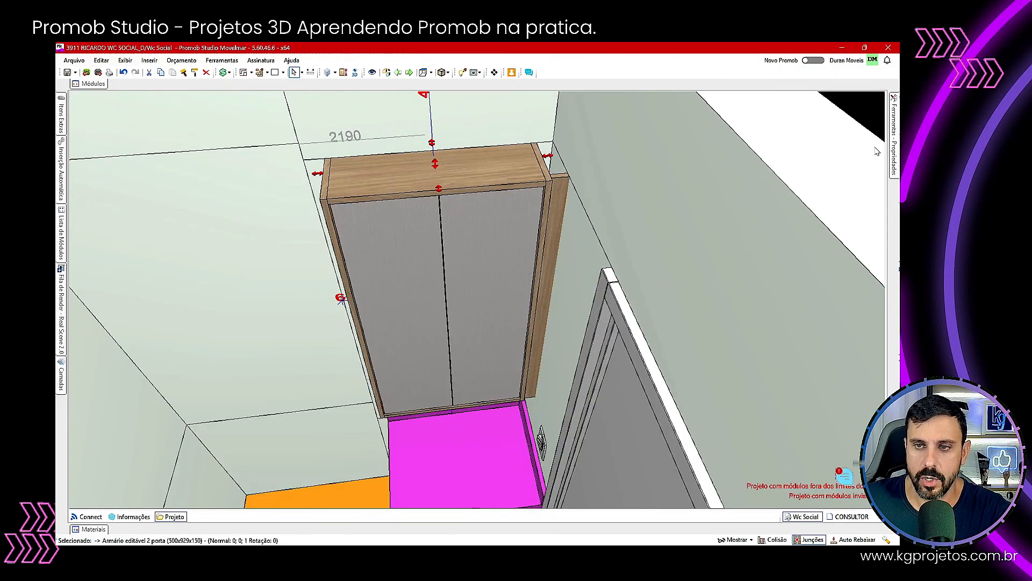
mouse_move(895, 141)
left_click(720, 113)
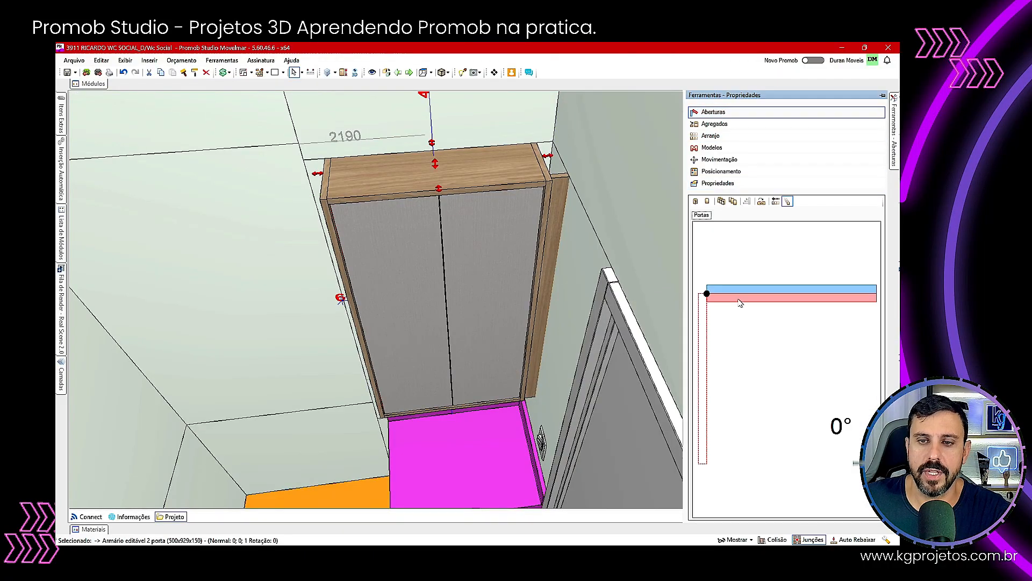
left_click(779, 305)
middle_click_drag(547, 303, 526, 284)
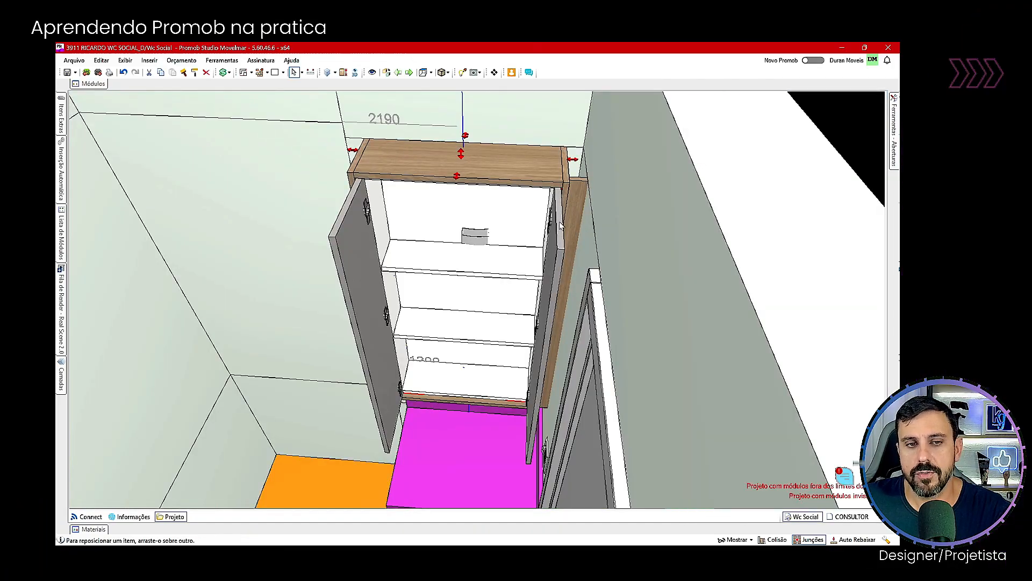
middle_click_drag(541, 237, 531, 232)
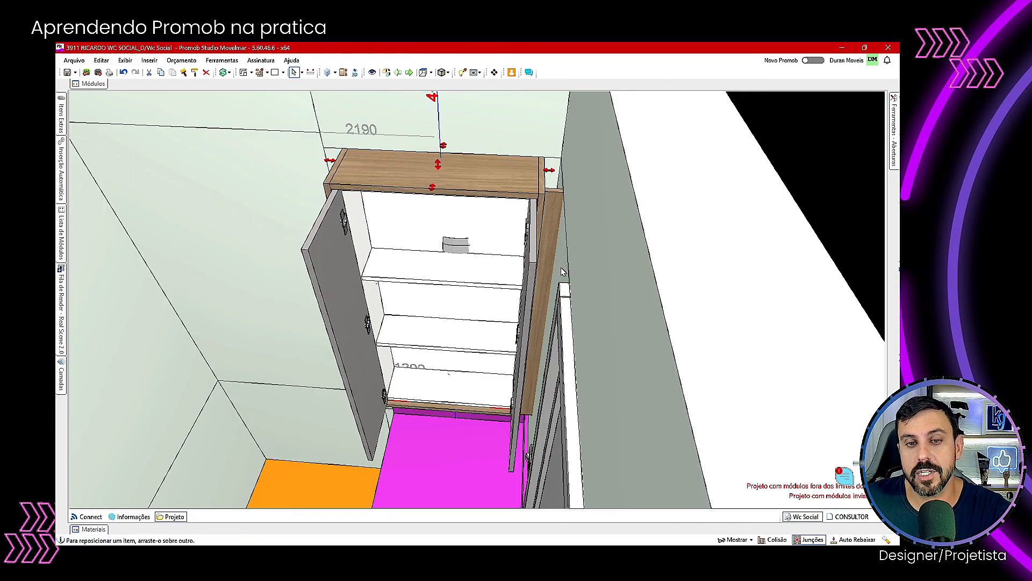
mouse_move(894, 144)
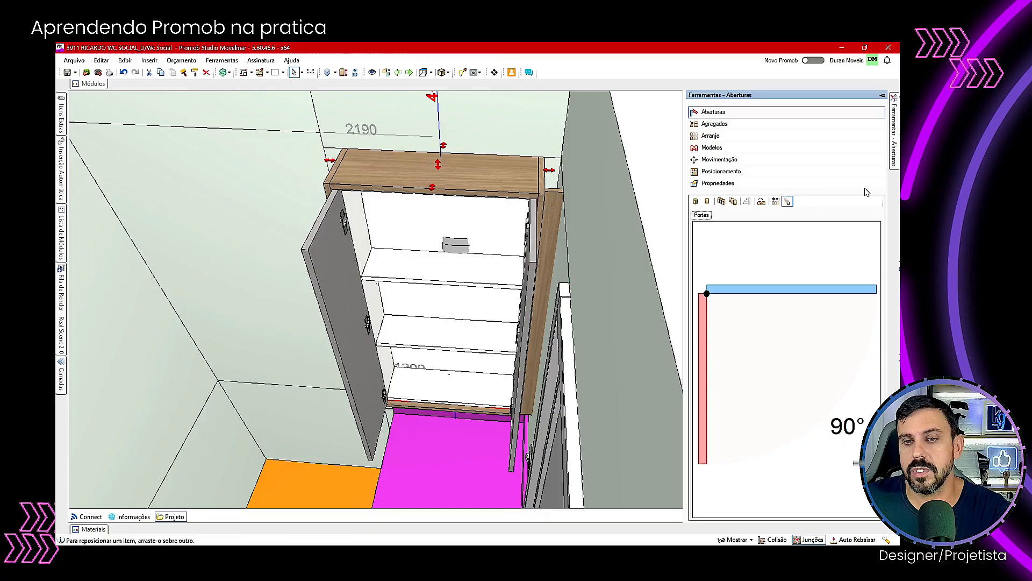
left_click(703, 372)
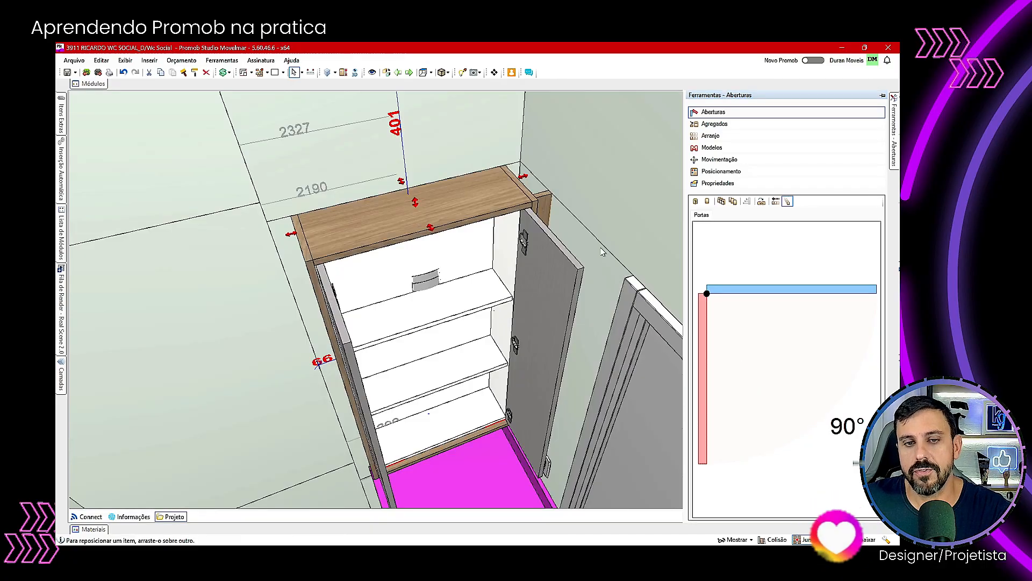
mouse_move(894, 144)
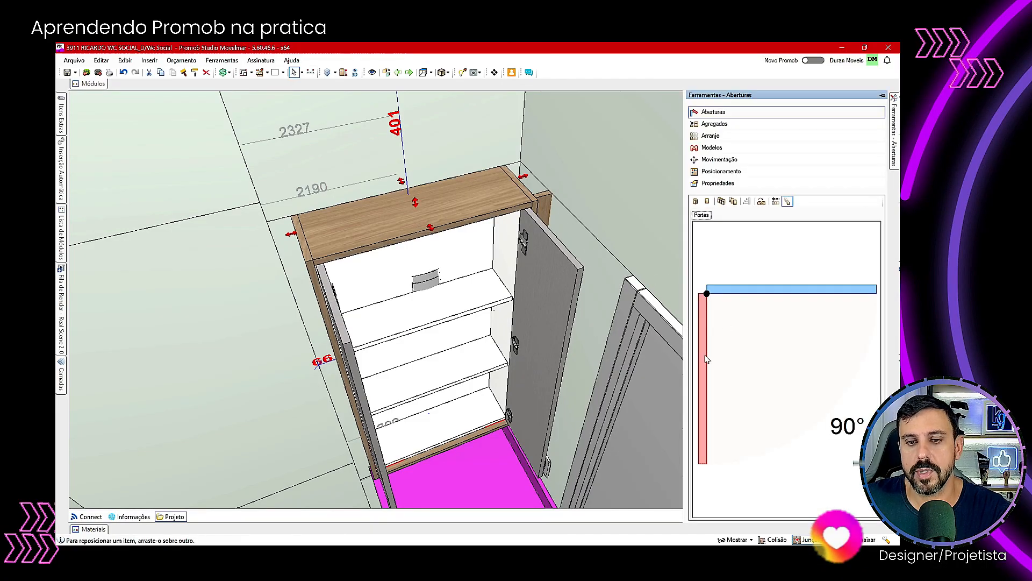
left_click_drag(706, 359, 793, 272)
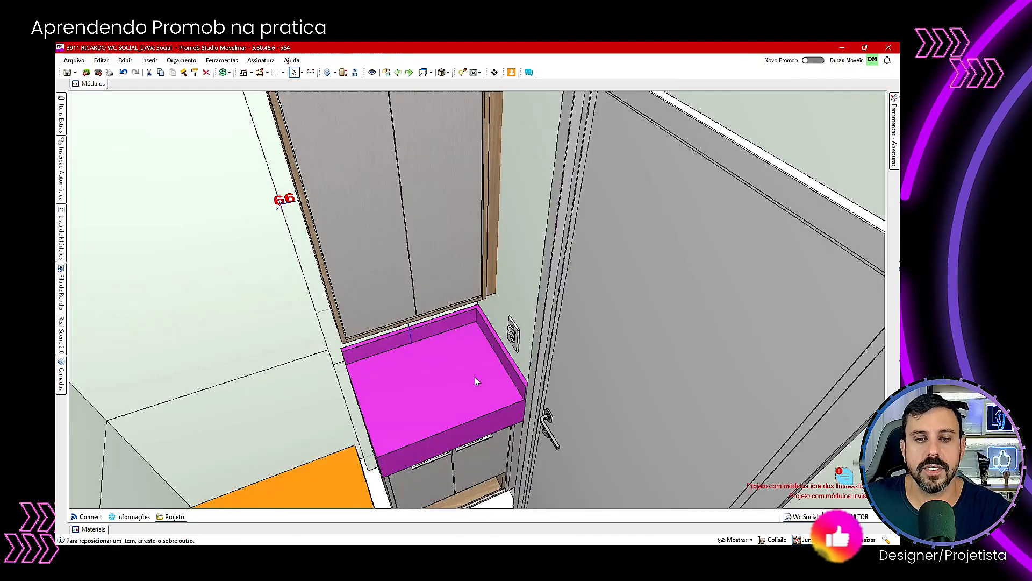
Step: Open the base cabinet's two doors to 89° to examine their clearance beside the door frame, and close them again
left_click(487, 461)
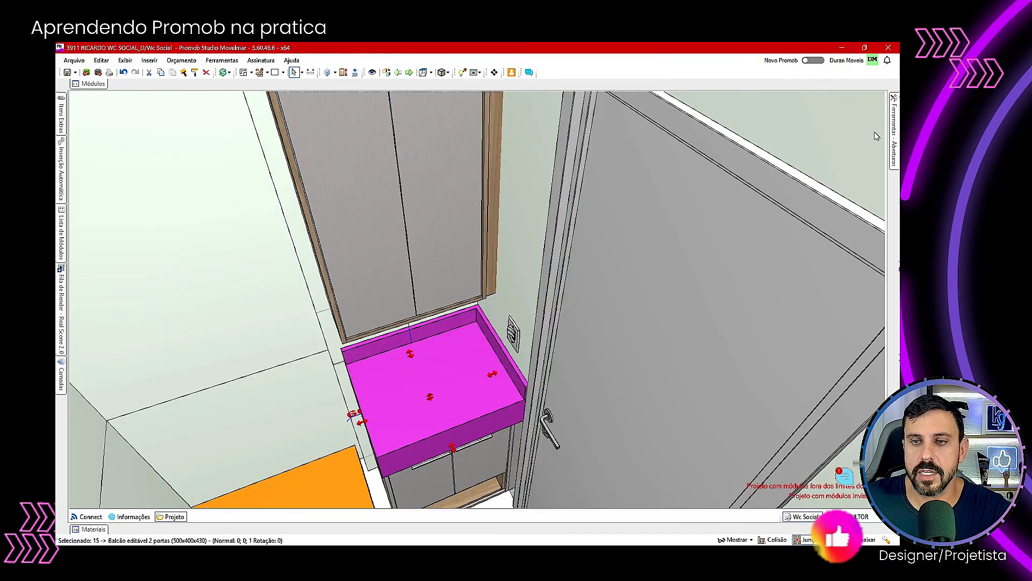
mouse_move(896, 131)
left_click_drag(776, 289, 625, 392)
middle_click_drag(504, 386, 497, 442)
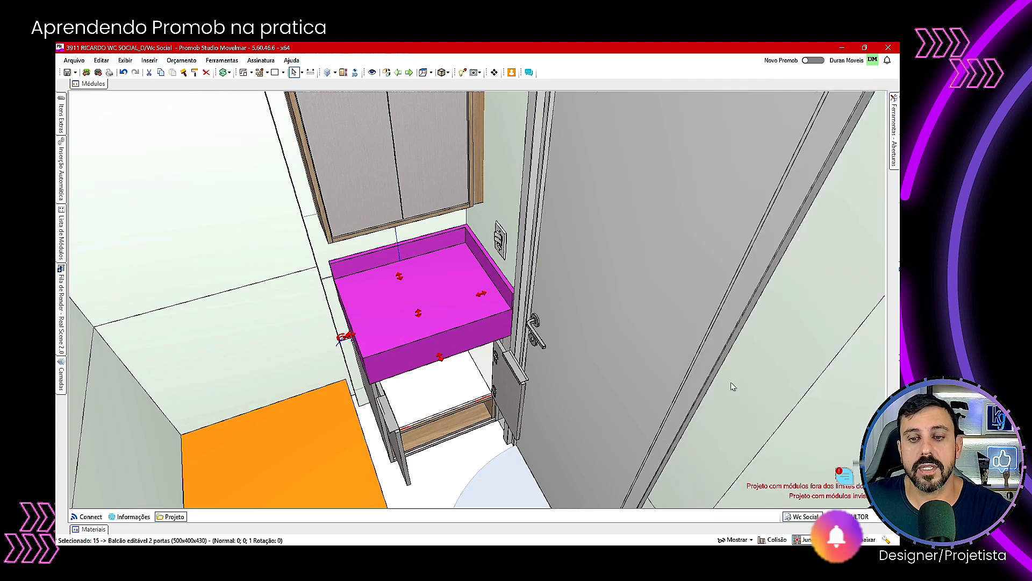
mouse_move(893, 135)
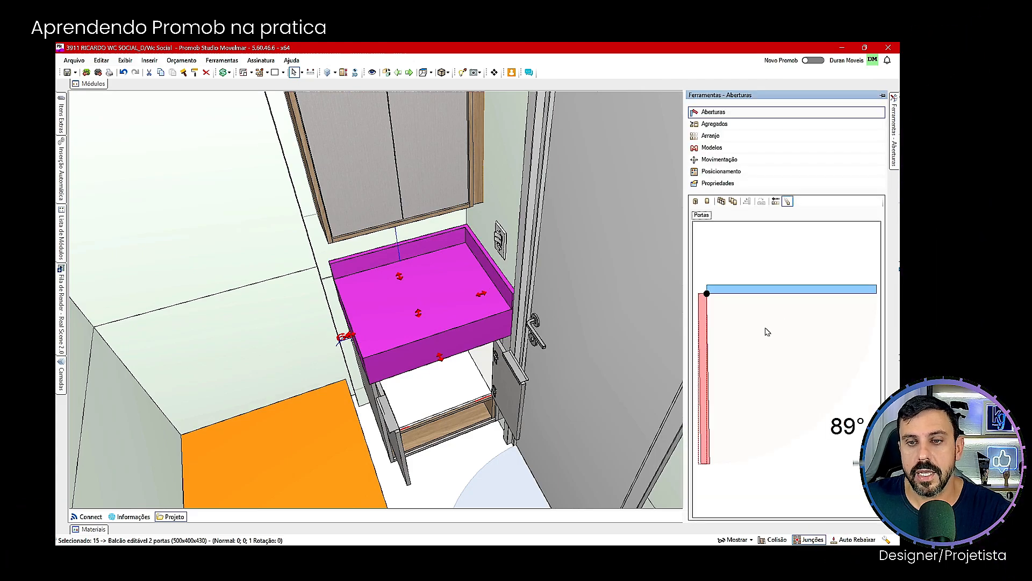
left_click_drag(768, 332, 791, 292)
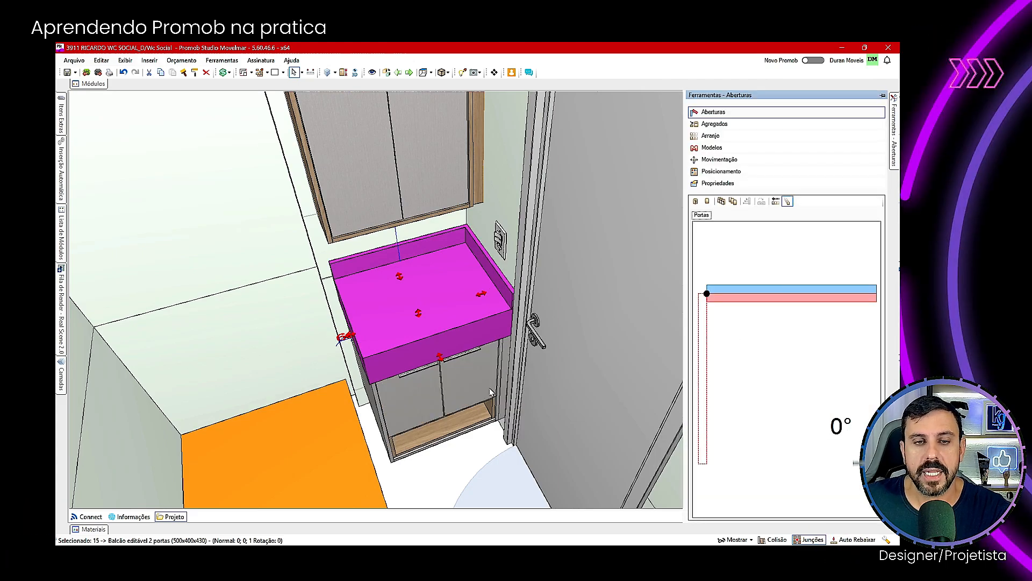
Step: Draw a rectangular geometry of about 241 × 284 mm on the vanity countertop as a sink cutout
middle_click_drag(471, 368, 455, 532)
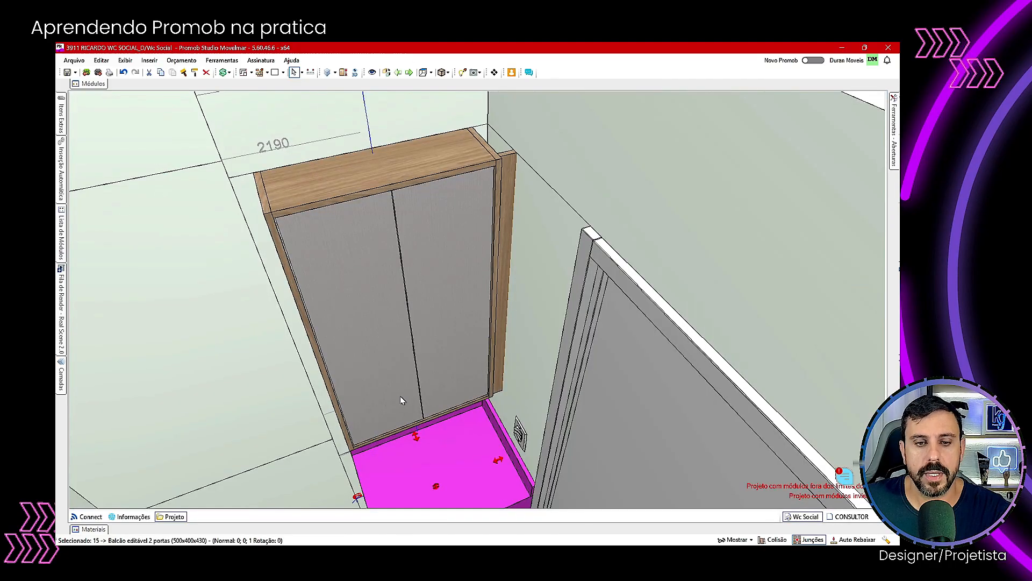
scroll(400, 397, "down", 5)
middle_click_drag(400, 397, 417, 402)
scroll(407, 397, "up", 4)
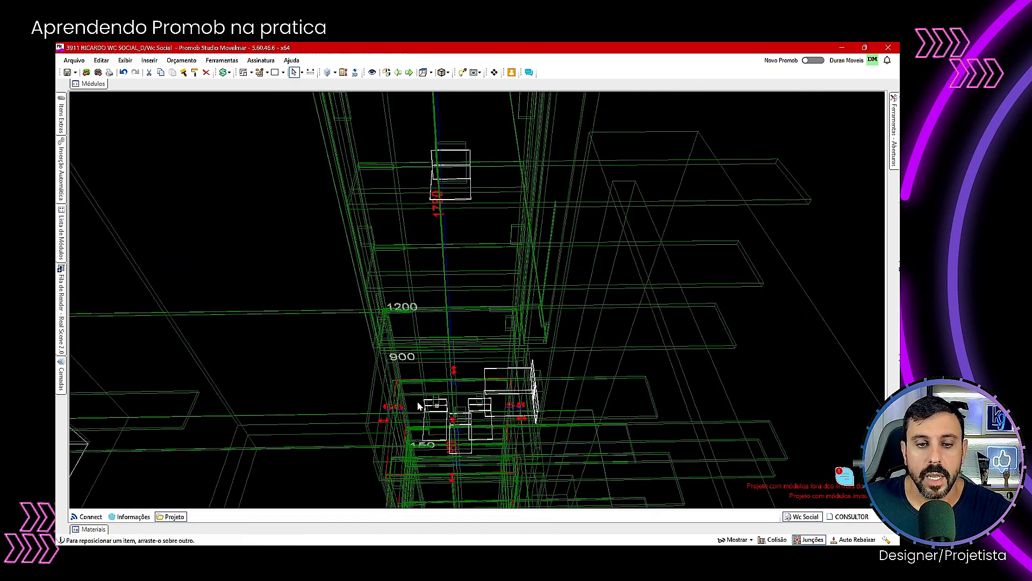
left_click(278, 73)
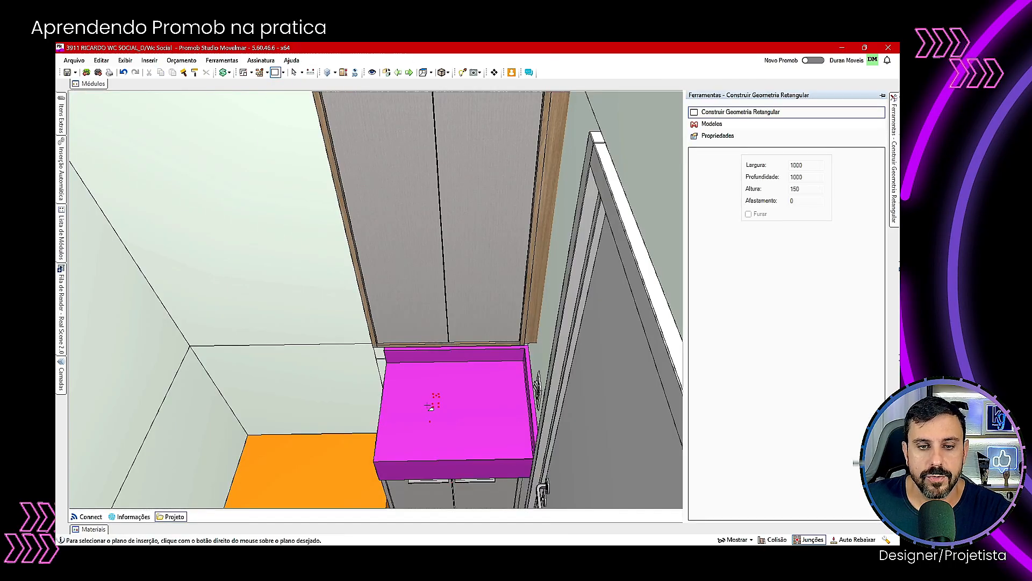
left_click(486, 440)
middle_click_drag(486, 446, 486, 451)
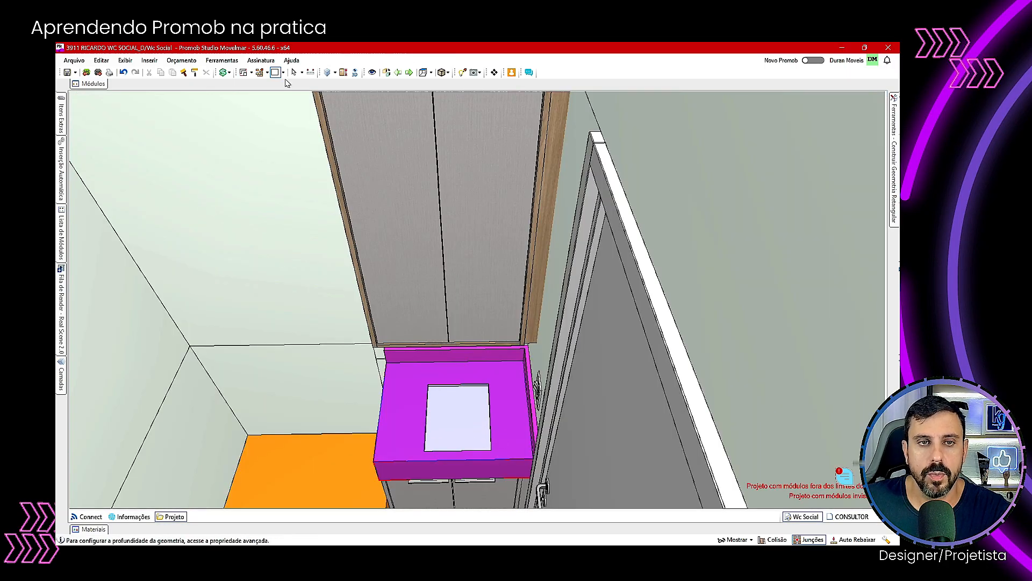
key("Escape")
Step: Turn on the display of invisible objects so the sink cutout geometry on the vanity countertop can be selected
left_click(474, 422)
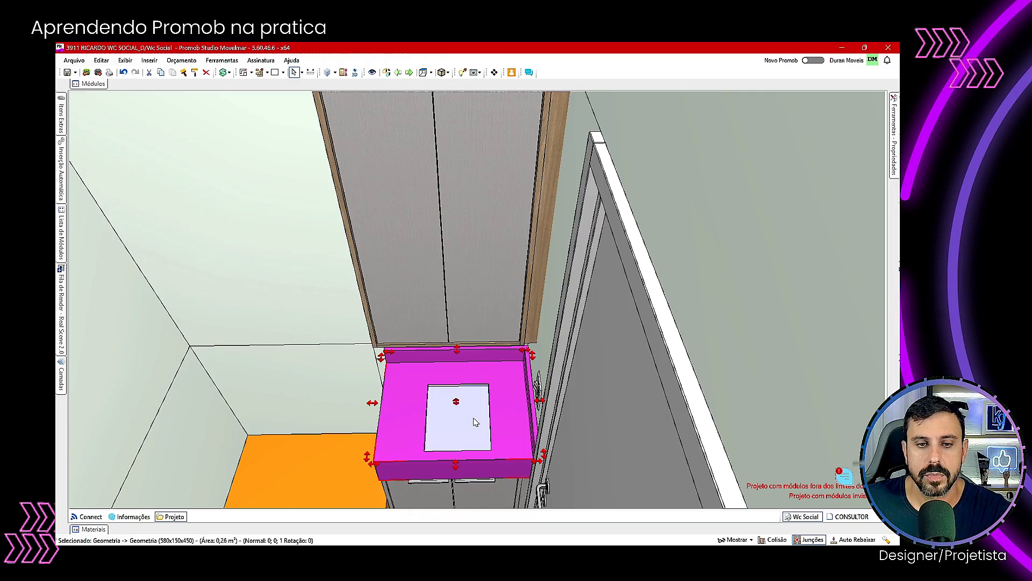
middle_click_drag(474, 422, 706, 519)
left_click(737, 539)
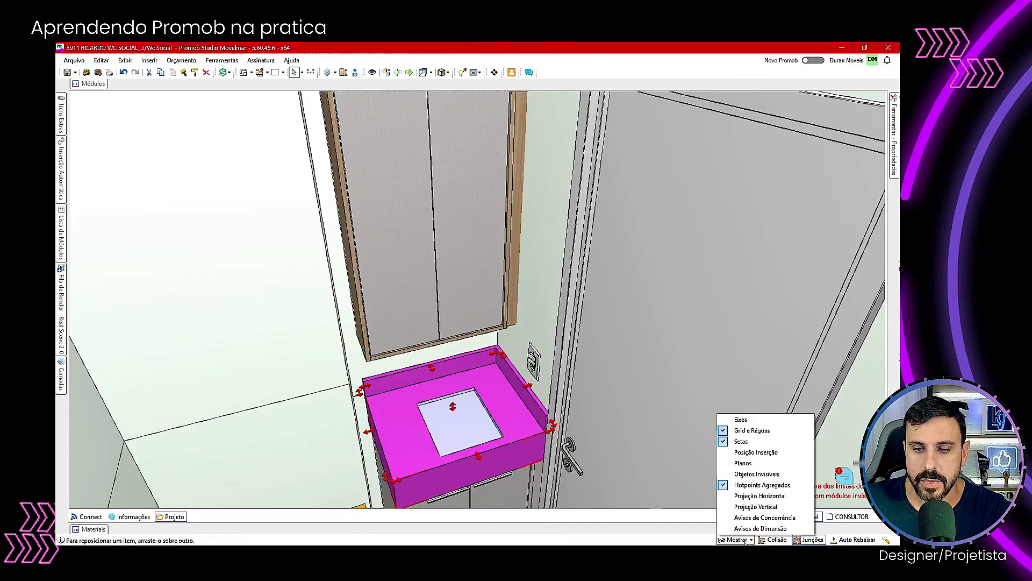
left_click(753, 474)
Step: Resize the countertop's sink cutout to 300 mm wide and 300 mm deep and centre it between the countertop's sides
left_click(485, 409)
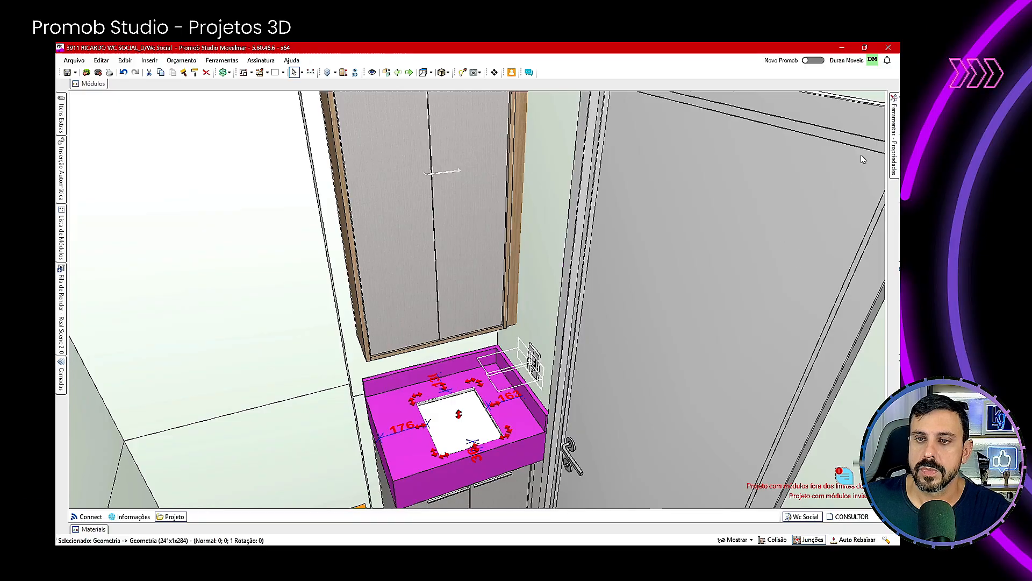
mouse_move(894, 134)
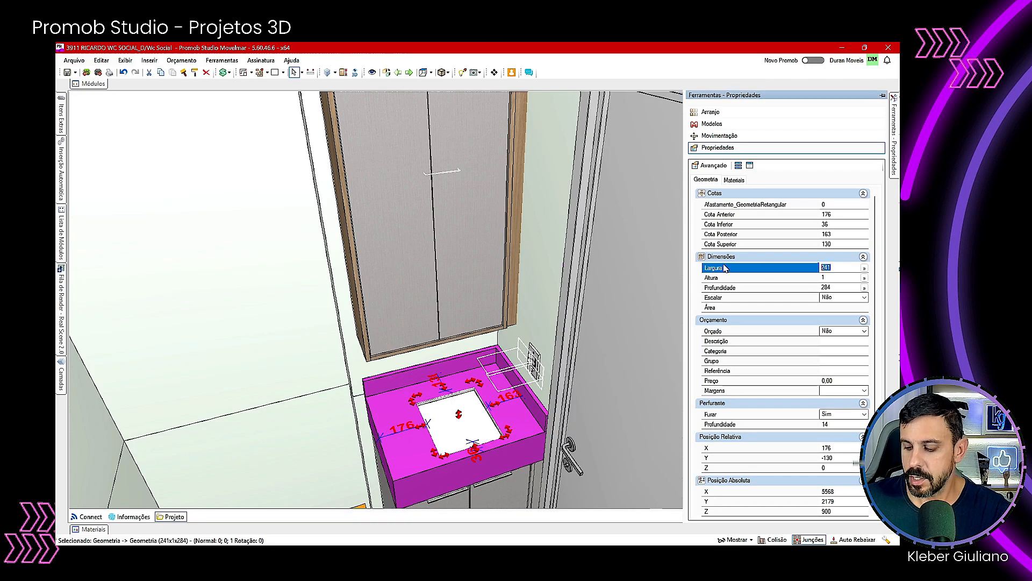
key("Return")
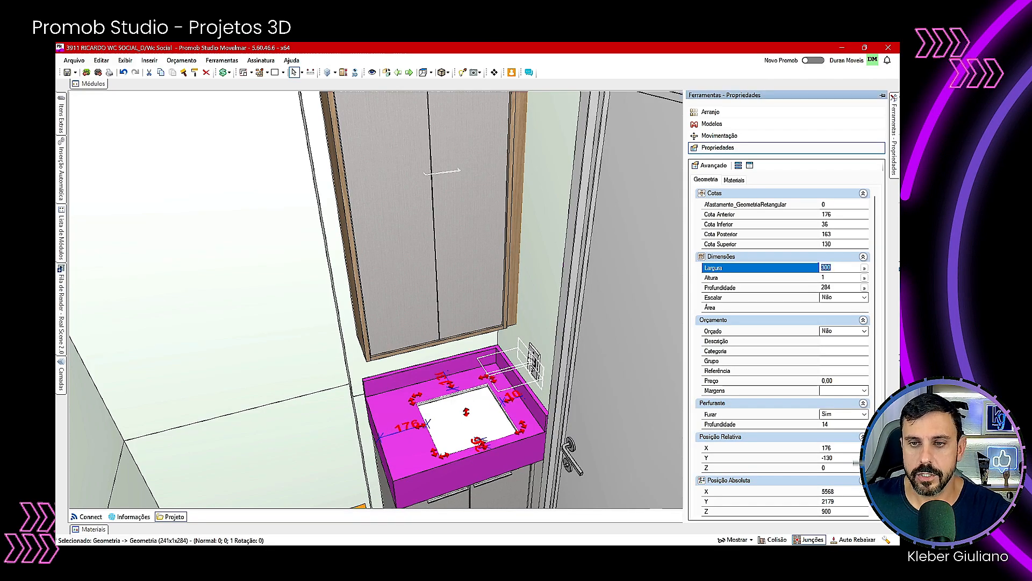
left_click(795, 289)
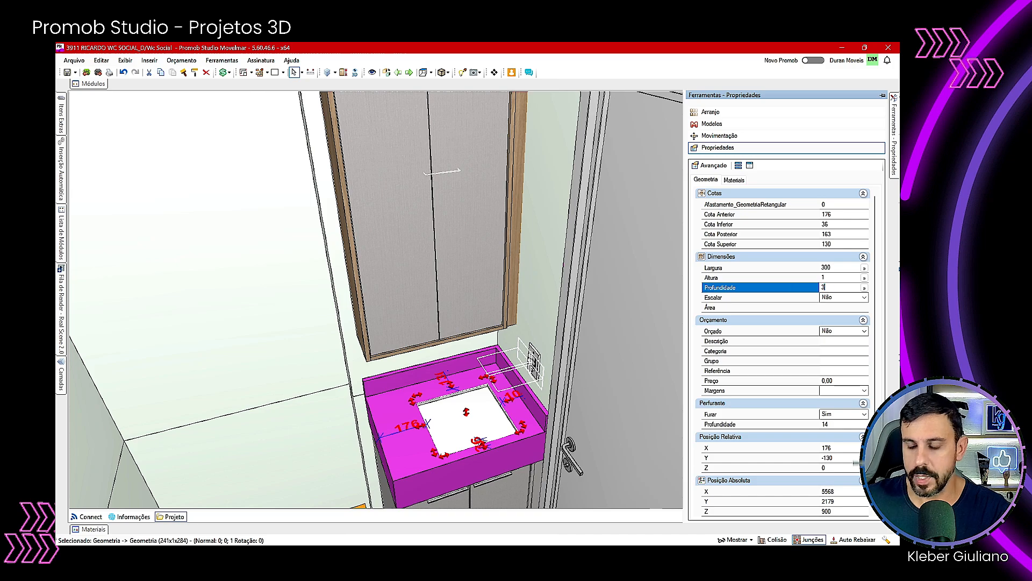
key("Return")
scroll(341, 415, "up", 5)
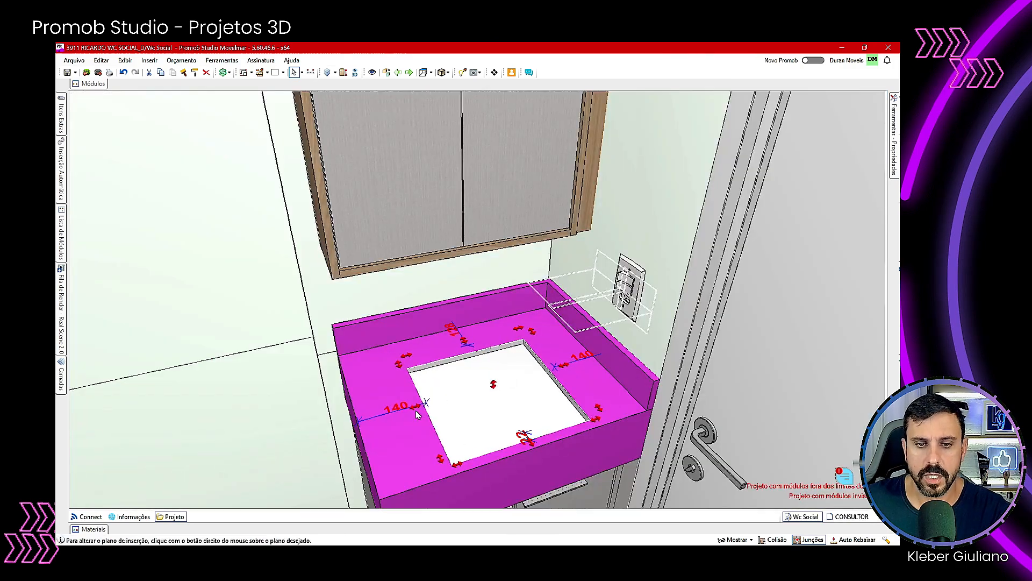
left_click(477, 386)
left_click(281, 72)
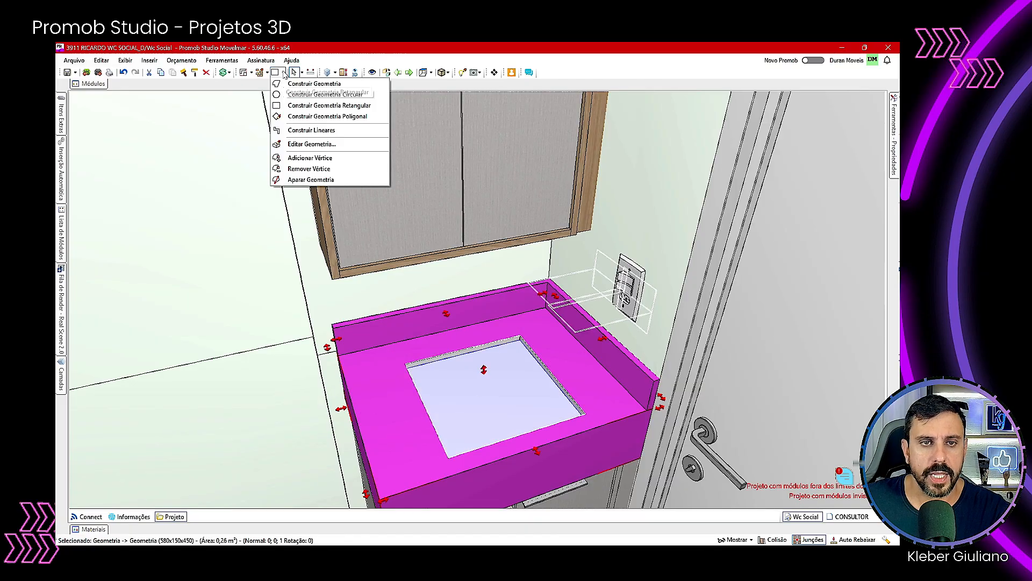
left_click(293, 106)
right_click(372, 388)
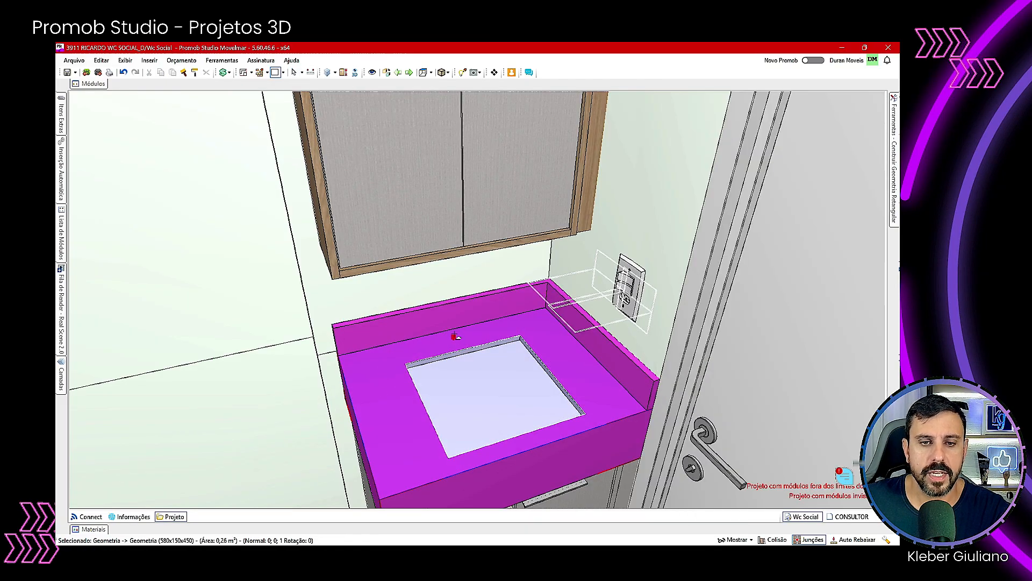
key("F2")
key("F2")
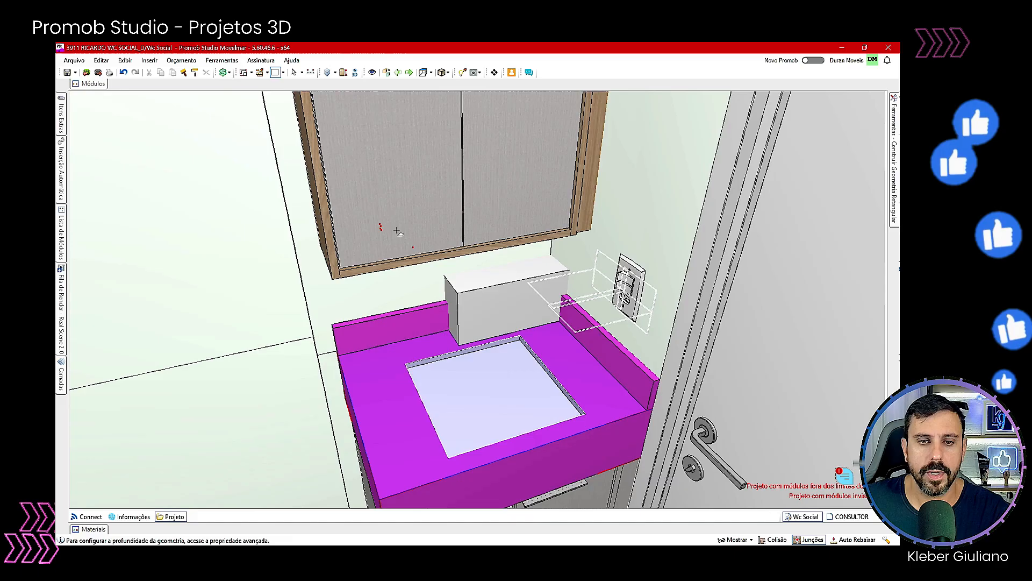
left_click(294, 72)
left_click(504, 332)
key("Delete")
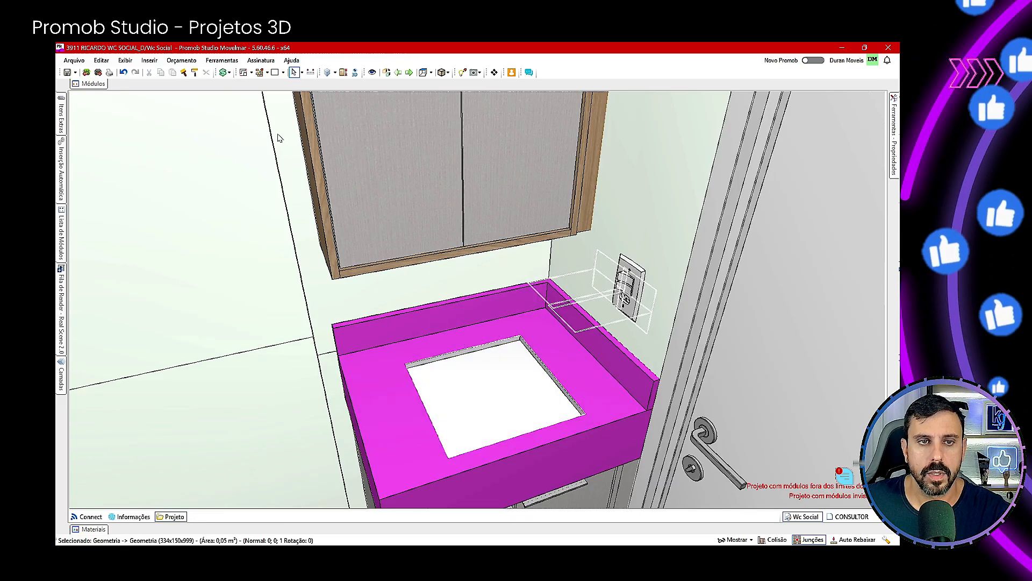
Step: Build a rectangular block of about 39 × 54 mm, about 206 mm tall, on the countertop beside the sink cutout as a faucet
left_click(276, 73)
right_click(385, 429)
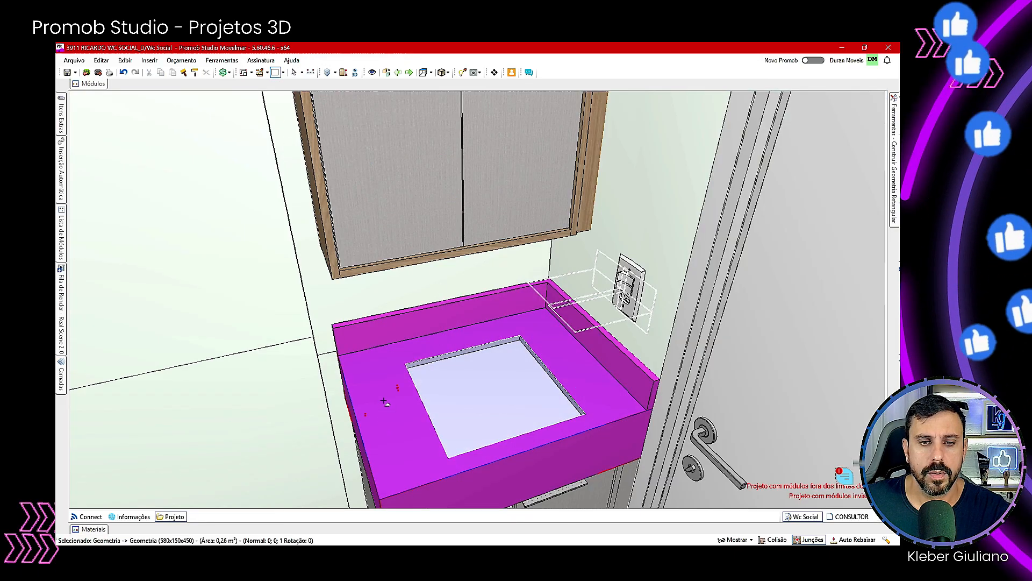
left_click_drag(385, 400, 407, 413)
left_click(394, 358)
left_click(391, 324)
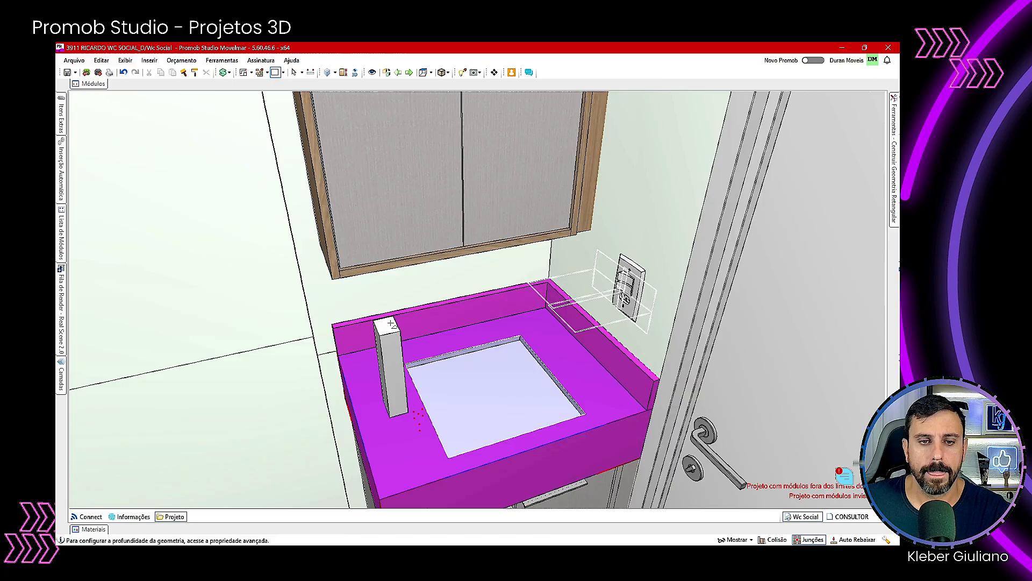
left_click(294, 72)
Step: Reposition the faucet block directly behind the sink cutout, centred across the countertop at 270 mm from each side
left_click(390, 371)
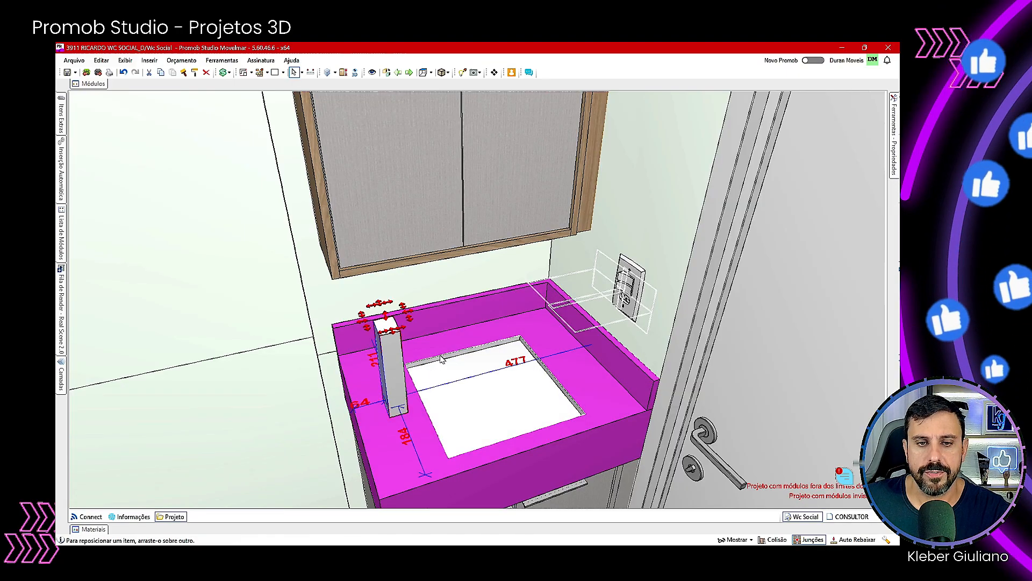
left_click_drag(441, 359, 457, 371, "shift")
left_click(221, 287)
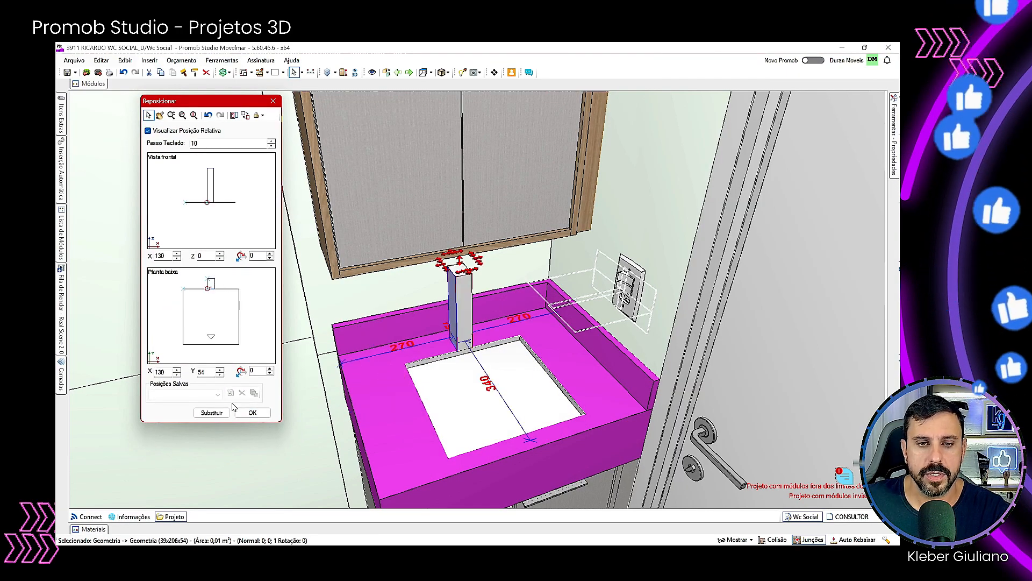
left_click(252, 412)
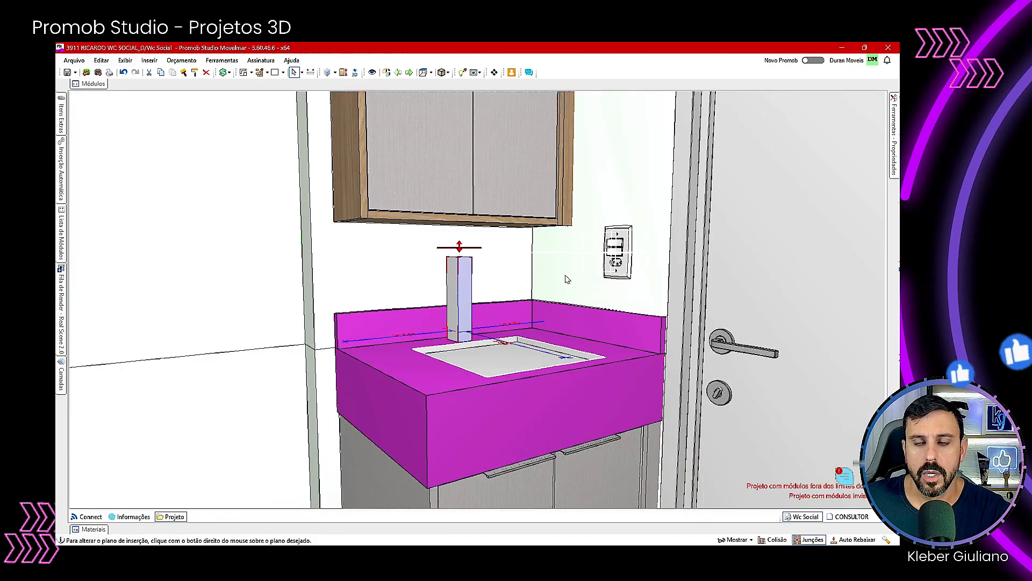
Step: Set the faucet block's height to 220 mm
left_click(460, 283)
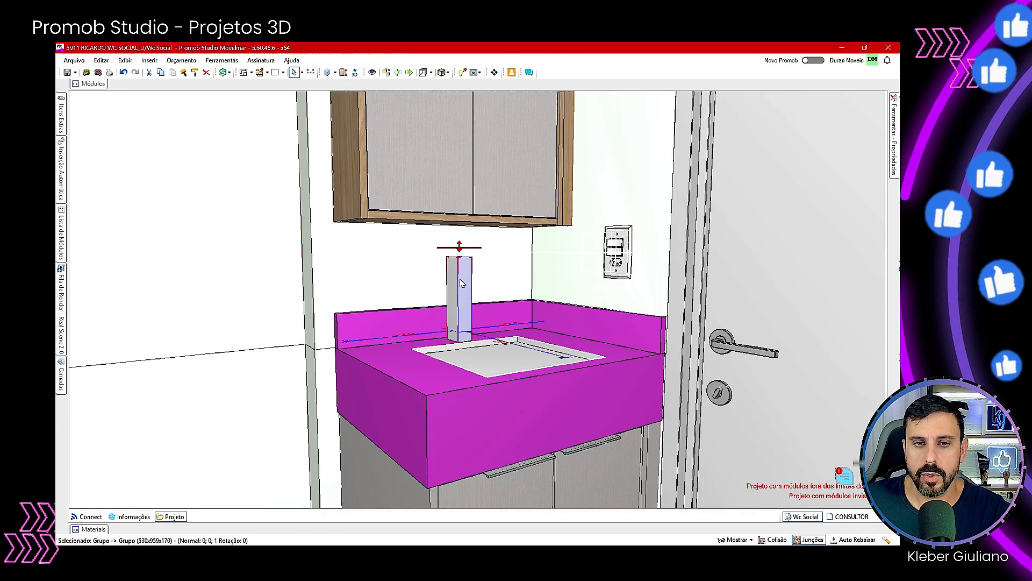
mouse_move(894, 157)
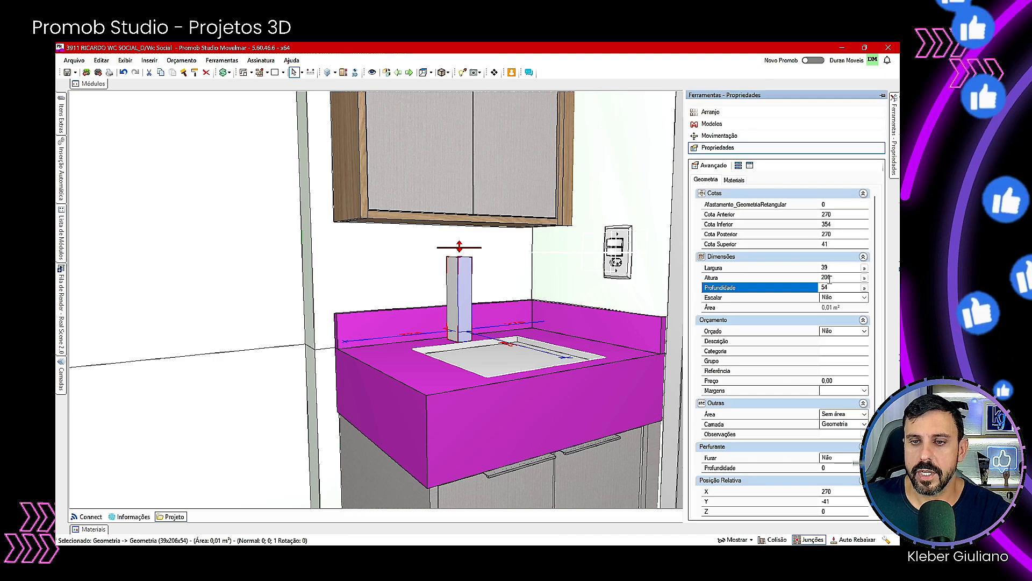
left_click_drag(830, 279, 708, 278)
type("220")
key("Return")
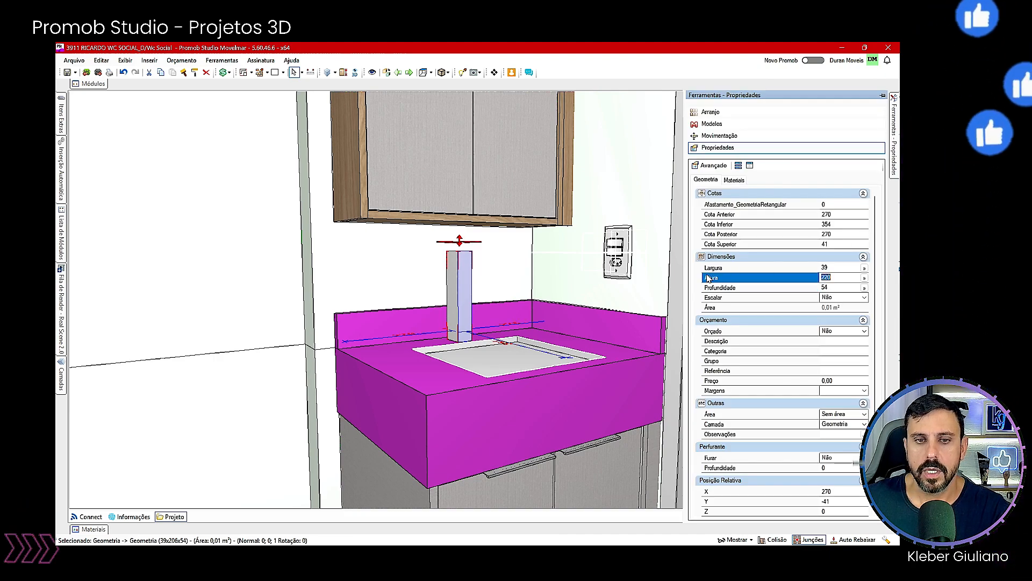
type("250")
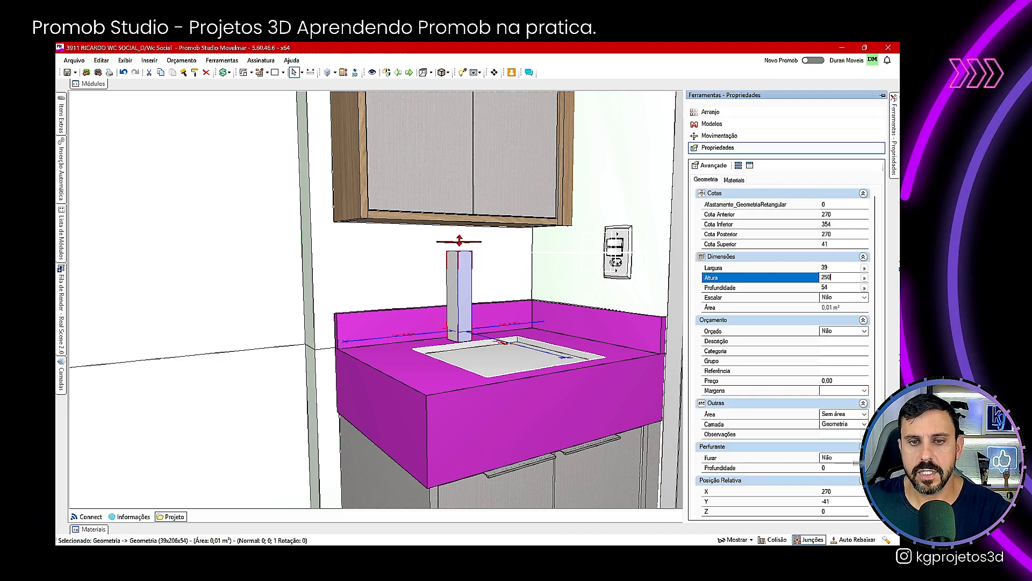
key("Escape")
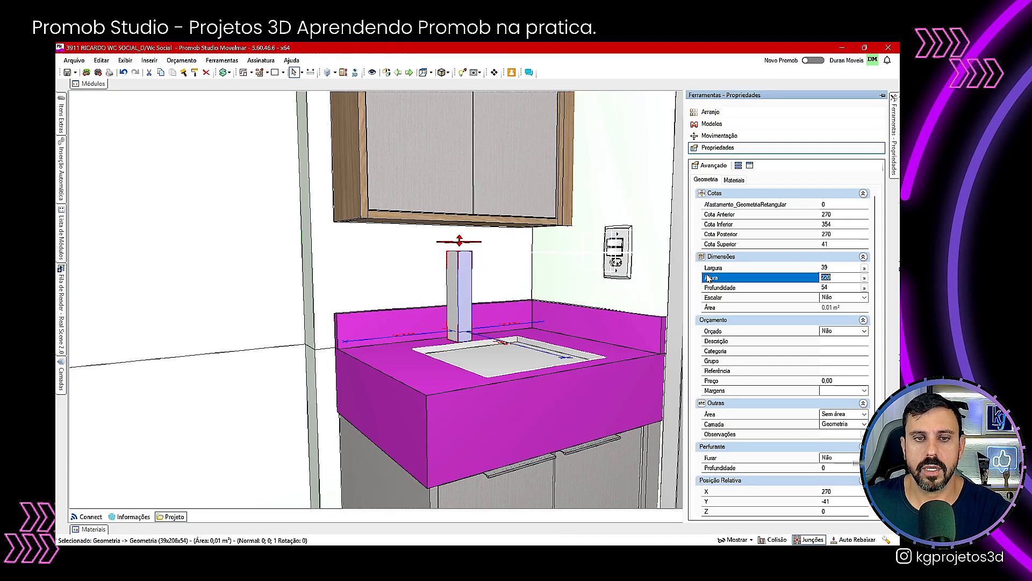
Step: Apply the orange material to the whole faucet block
middle_click_drag(546, 341, 412, 151)
middle_click_drag(396, 301, 394, 190)
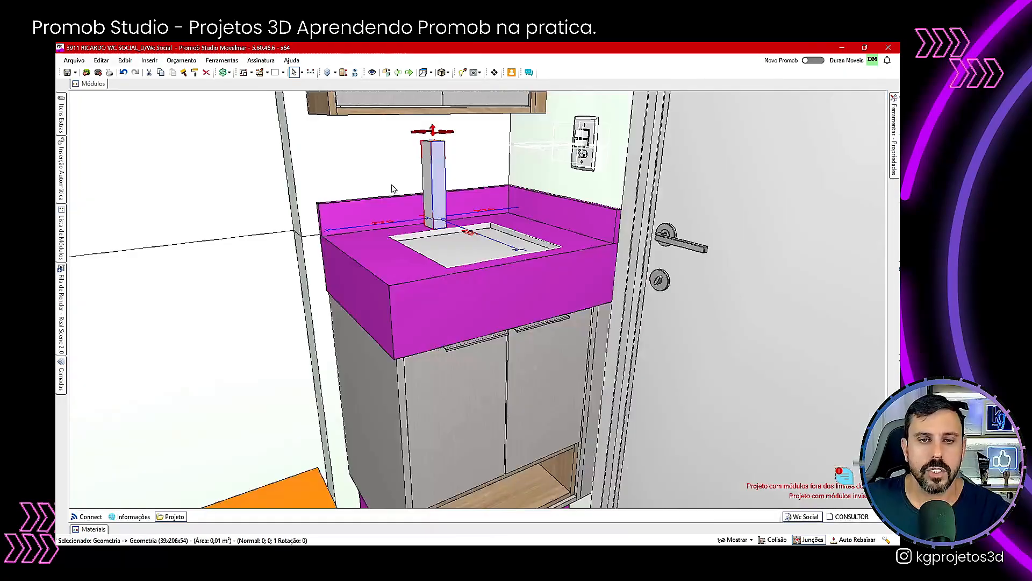
left_click(183, 73)
left_click(426, 213)
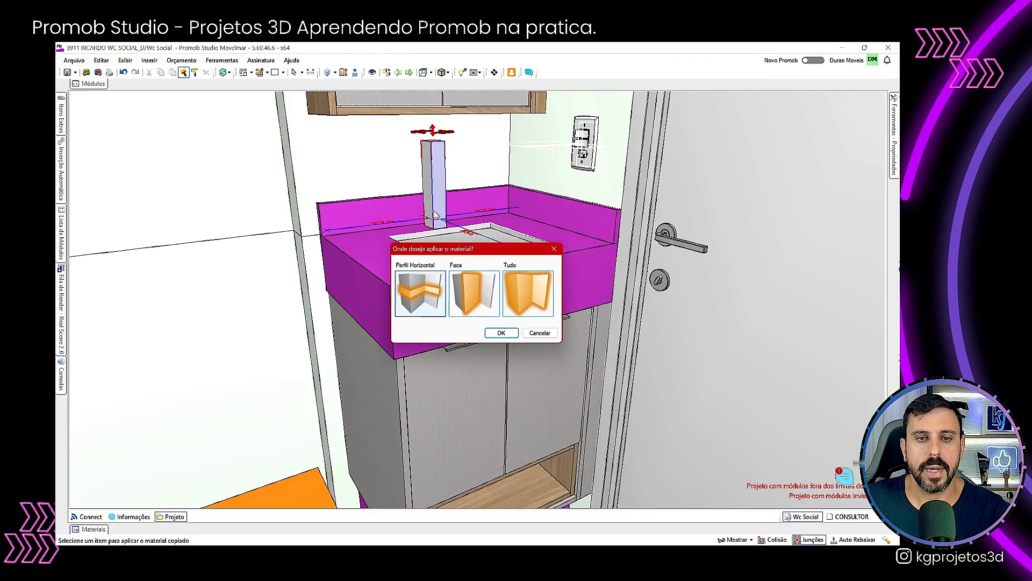
left_click(541, 303)
Step: Apply the purple material to the countertop's faces and the inside of the sink cutout
left_click(482, 238)
left_click(490, 295)
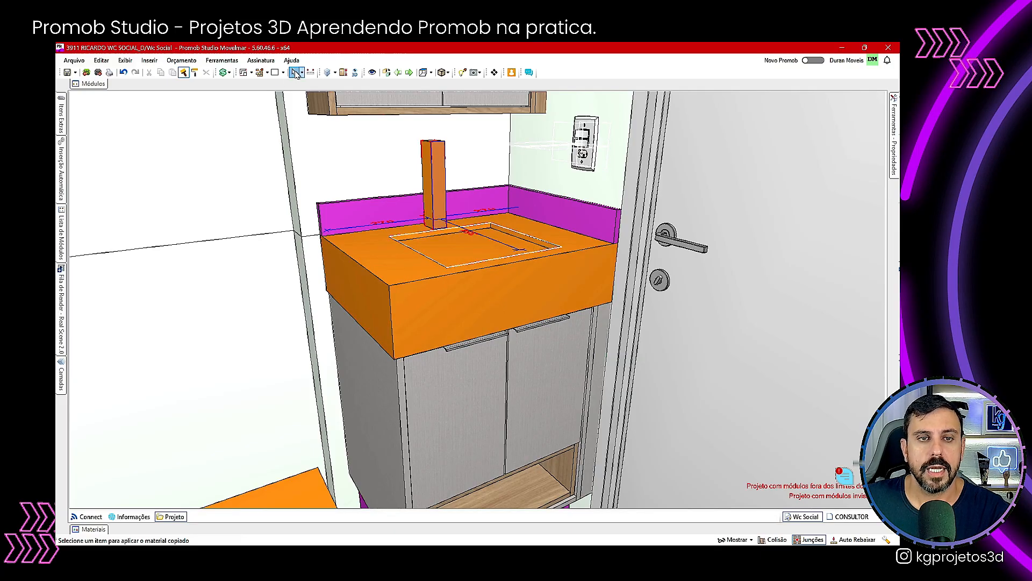
left_click(380, 259)
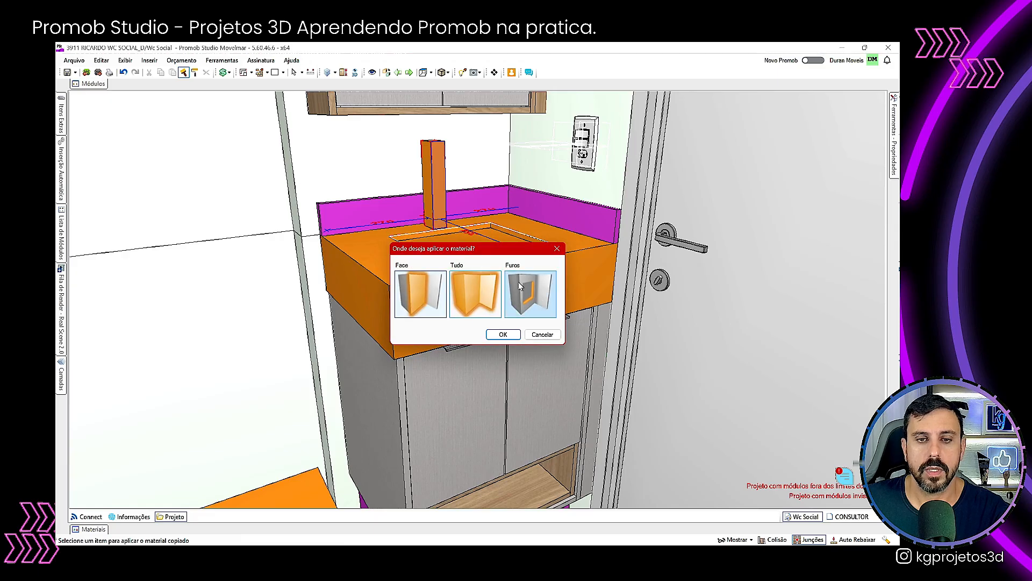
left_click(474, 294)
left_click(459, 294)
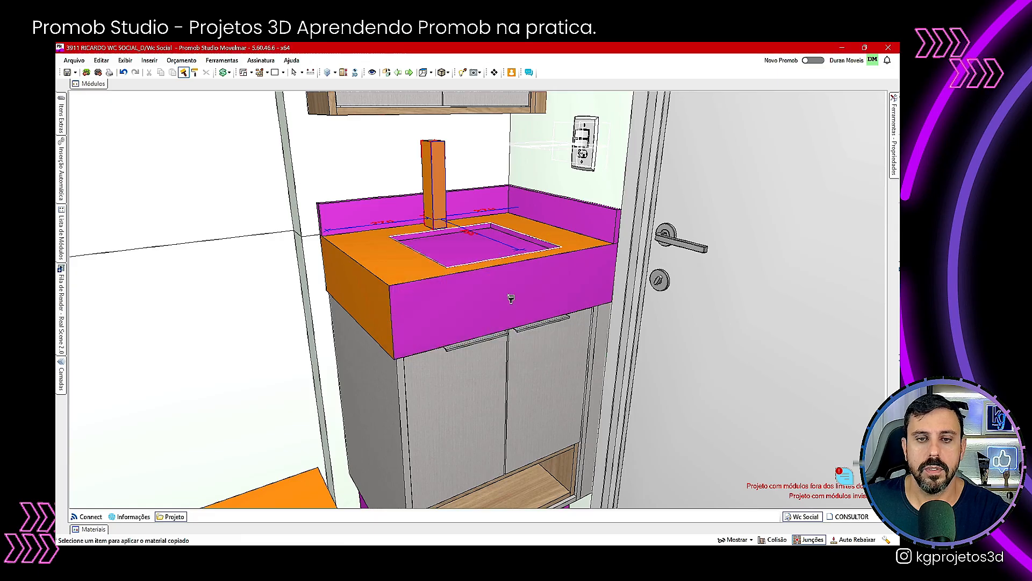
left_click(509, 297)
left_click(528, 296)
left_click(296, 72)
scroll(457, 280, "up", 1)
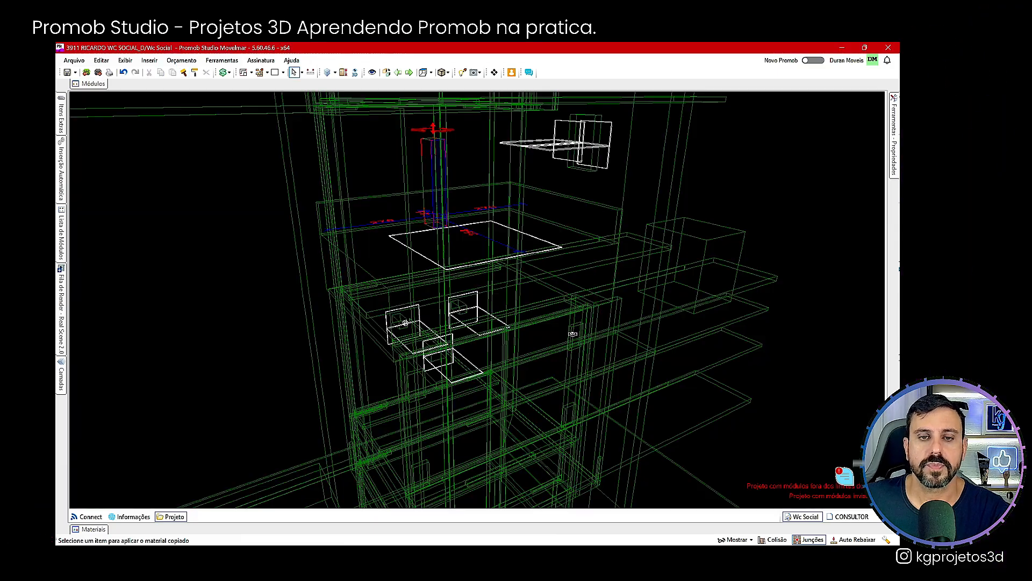
left_click(458, 283)
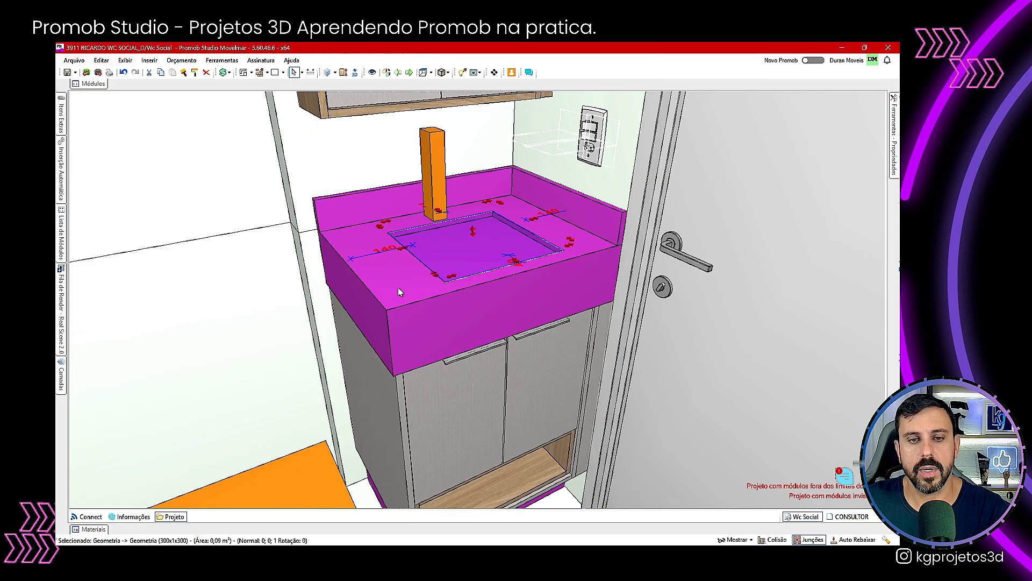
middle_click_drag(455, 414, 484, 331)
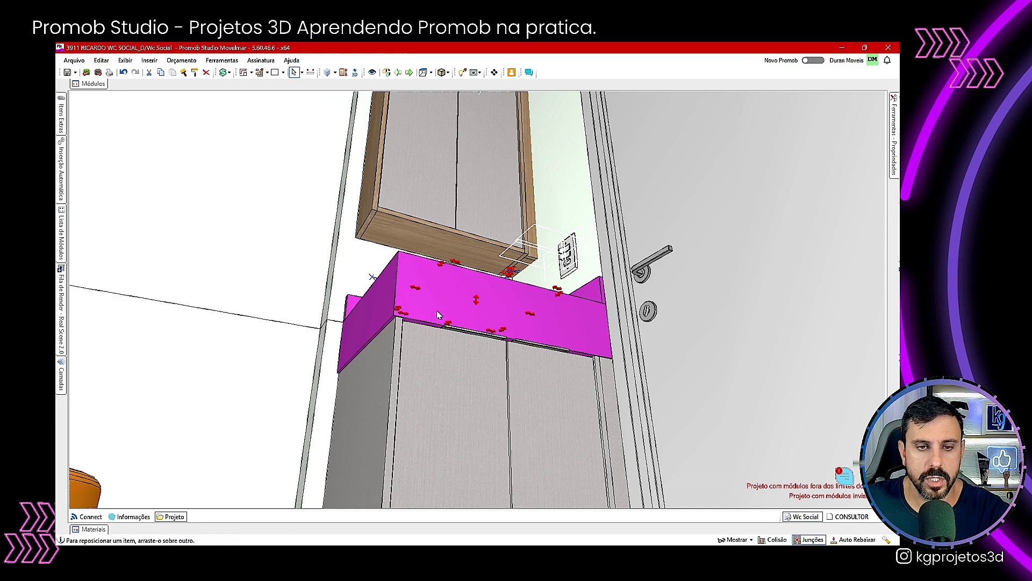
middle_click_drag(543, 330, 404, 449)
scroll(438, 398, "down", 3)
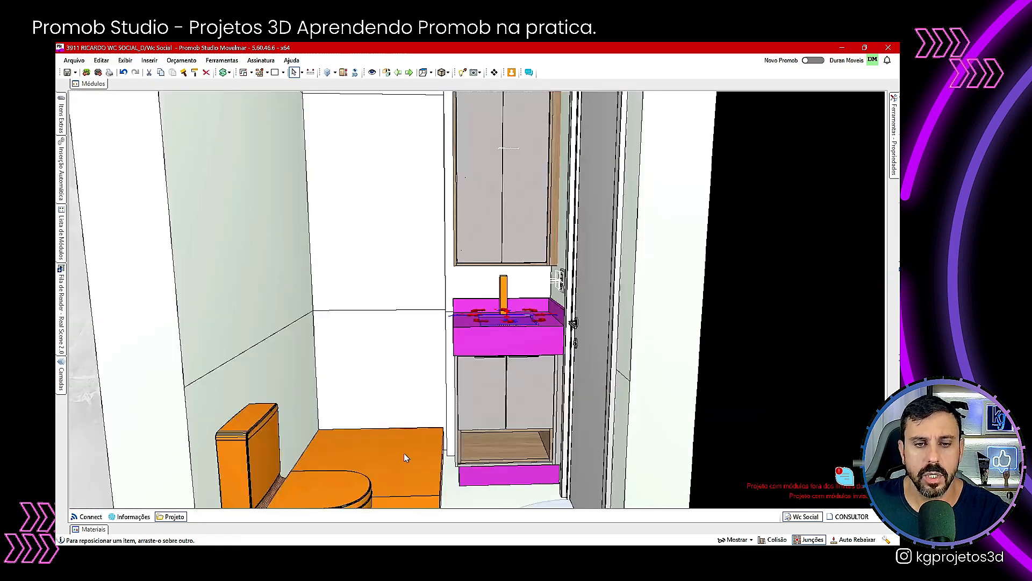
Step: Try stretching the orange floor block beside the vanity up to part of the wall cabinet's height, and undo the change
left_click(412, 462)
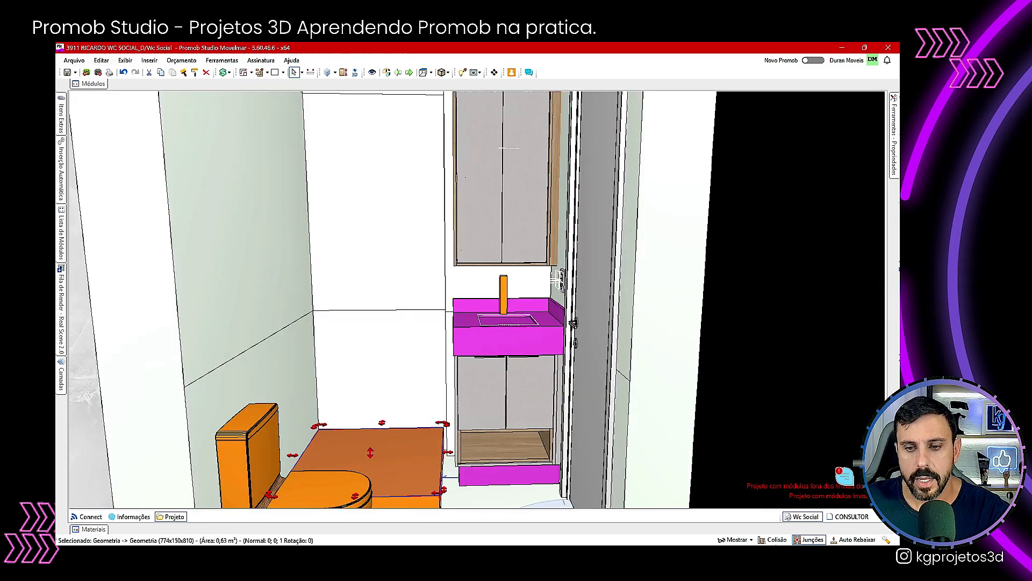
left_click_drag(420, 474, 380, 105)
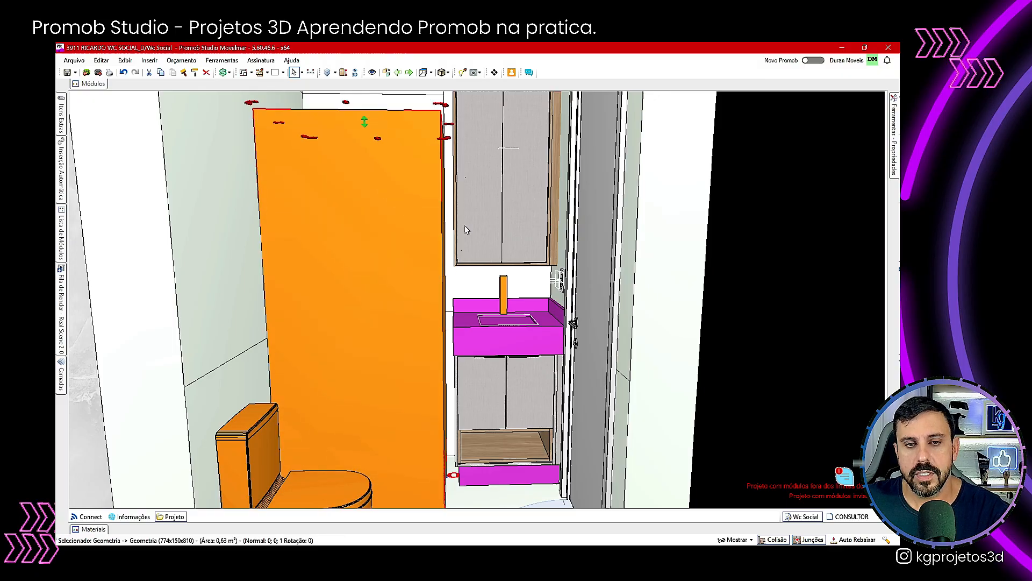
middle_click_drag(464, 226, 450, 264)
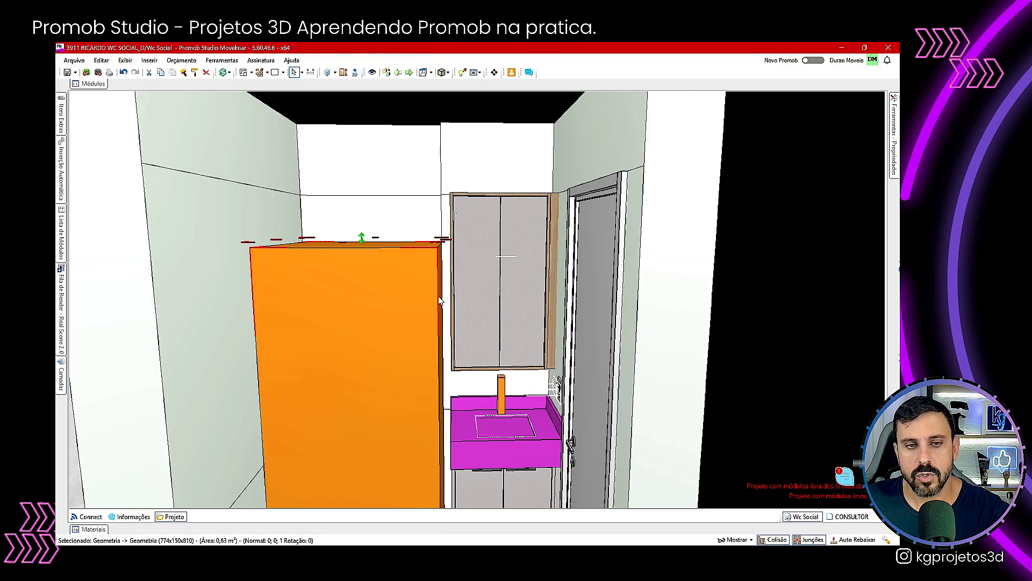
left_click(124, 72)
mouse_move(368, 231)
middle_mouse_down()
mouse_move(385, 274)
mouse_move(428, 317)
middle_mouse_up()
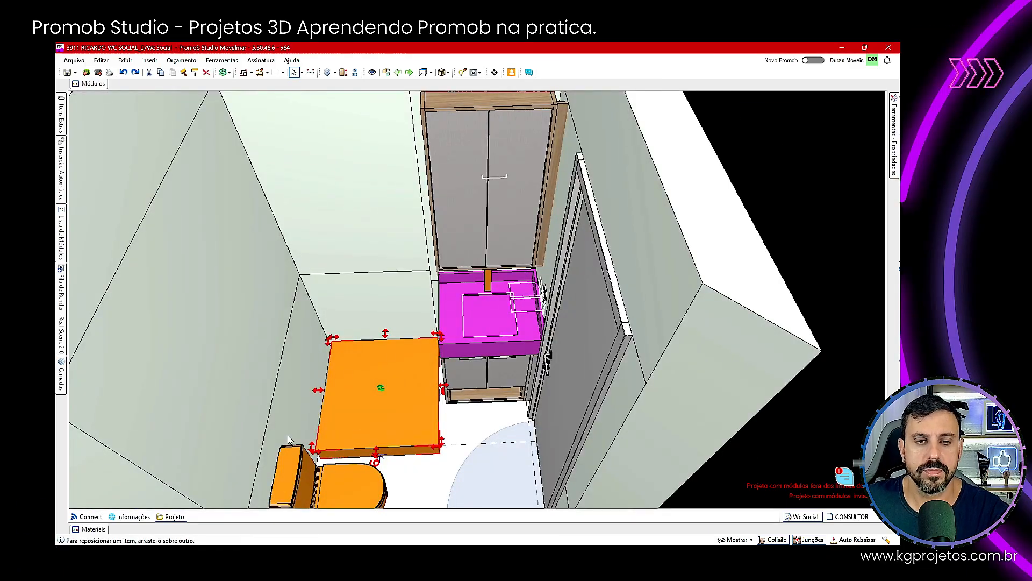
mouse_move(449, 276)
middle_mouse_down()
mouse_move(444, 284)
mouse_move(473, 328)
mouse_move(498, 346)
mouse_move(463, 317)
mouse_move(507, 318)
middle_mouse_up()
scroll(506, 320, "up", 5)
scroll(505, 321, "down", 3)
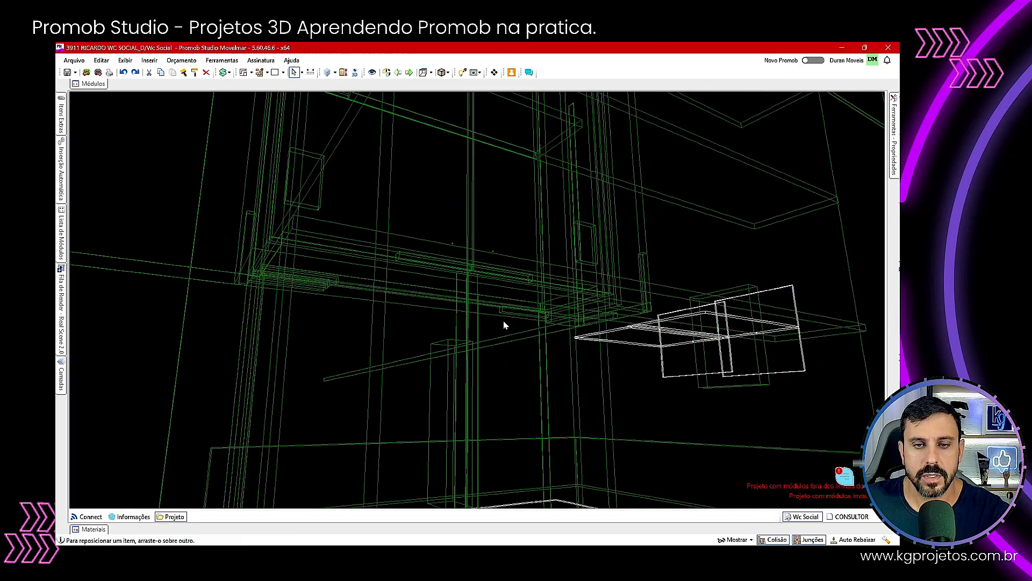
Step: Reduce the depth of the cladding panel beneath the wall cabinet so the doors can overlap its front edge
left_click(478, 293)
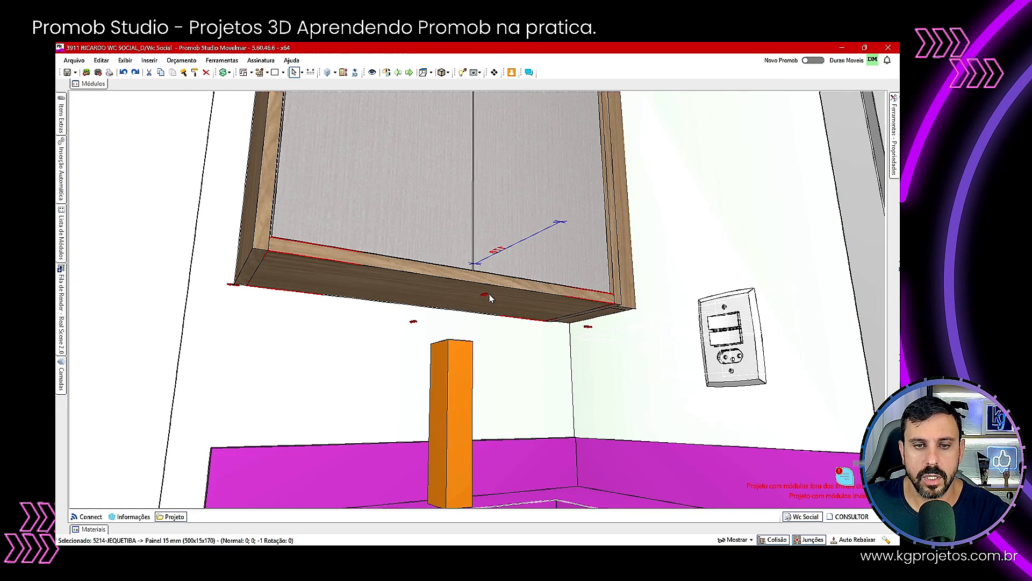
mouse_move(896, 125)
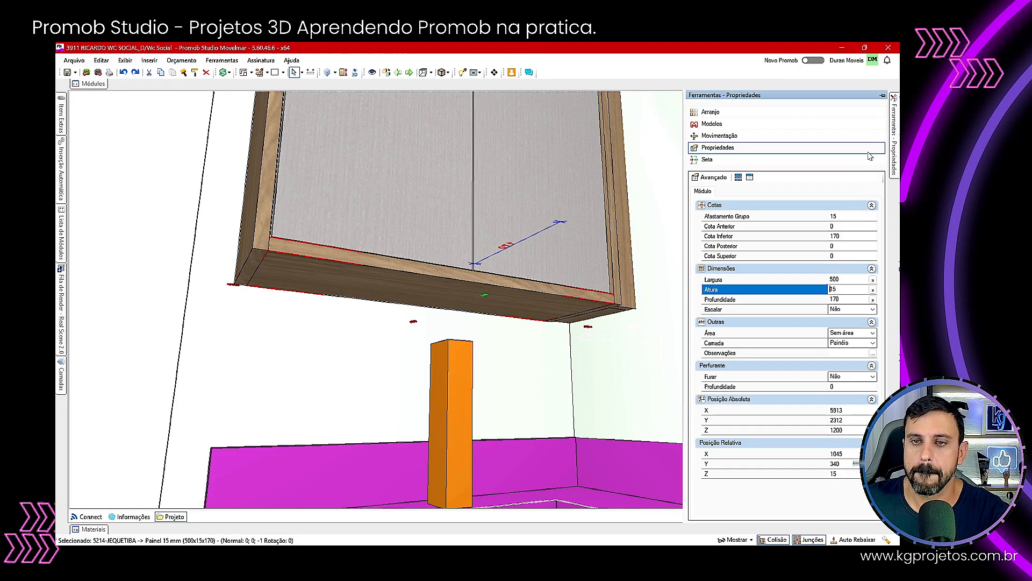
left_click(791, 160)
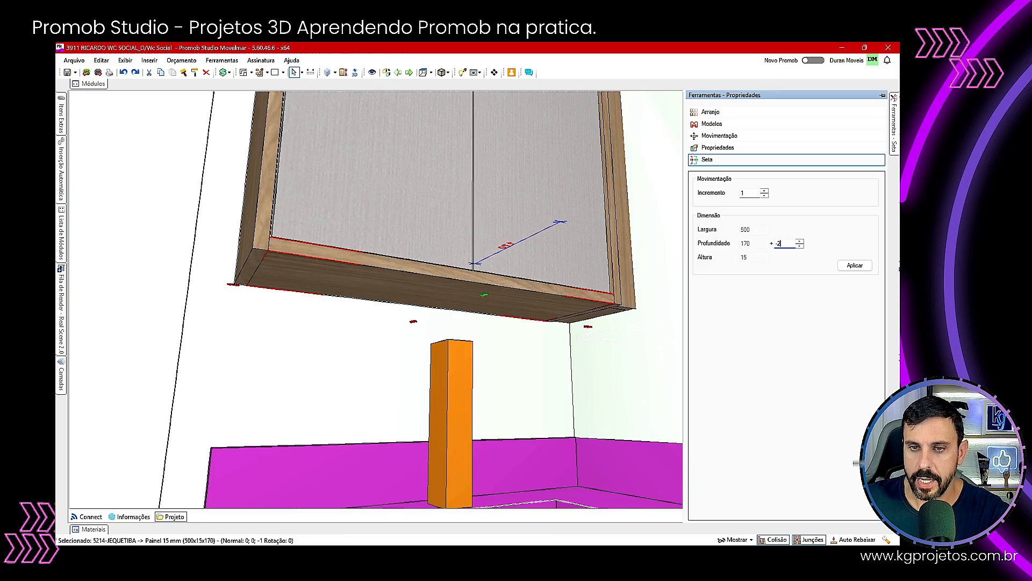
key("Return")
middle_click_drag(326, 310, 446, 377)
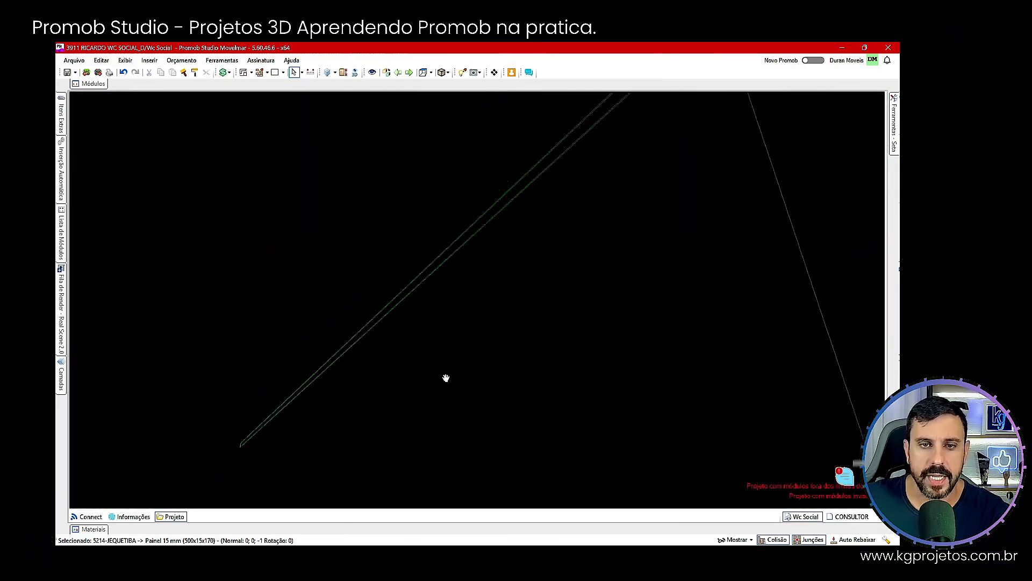
scroll(426, 412, "down", 5)
scroll(425, 412, "up", 5)
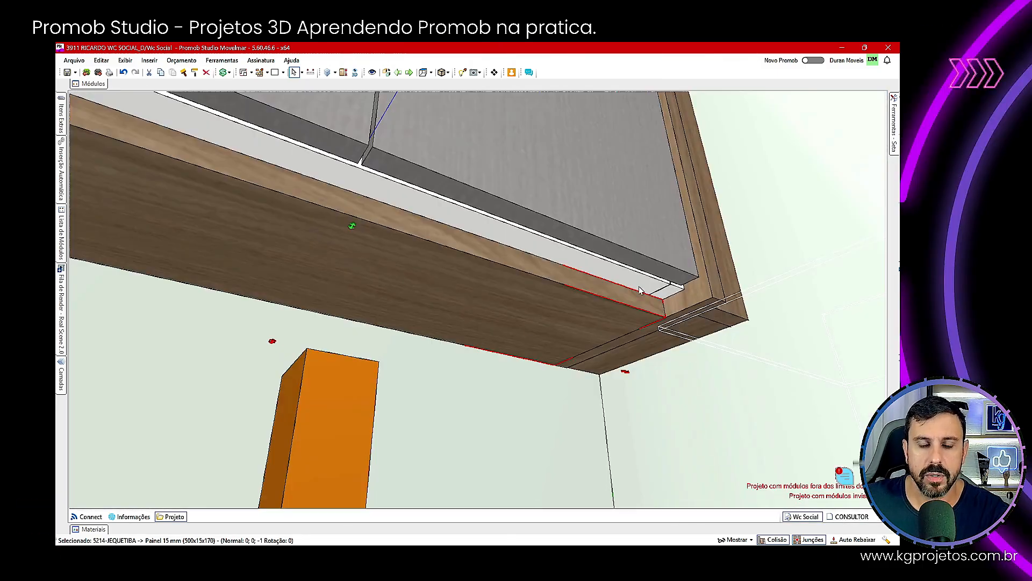
Step: Extend the wall cabinet's right door downward so it covers the front edge of the bottom cladding panel
left_click(590, 230)
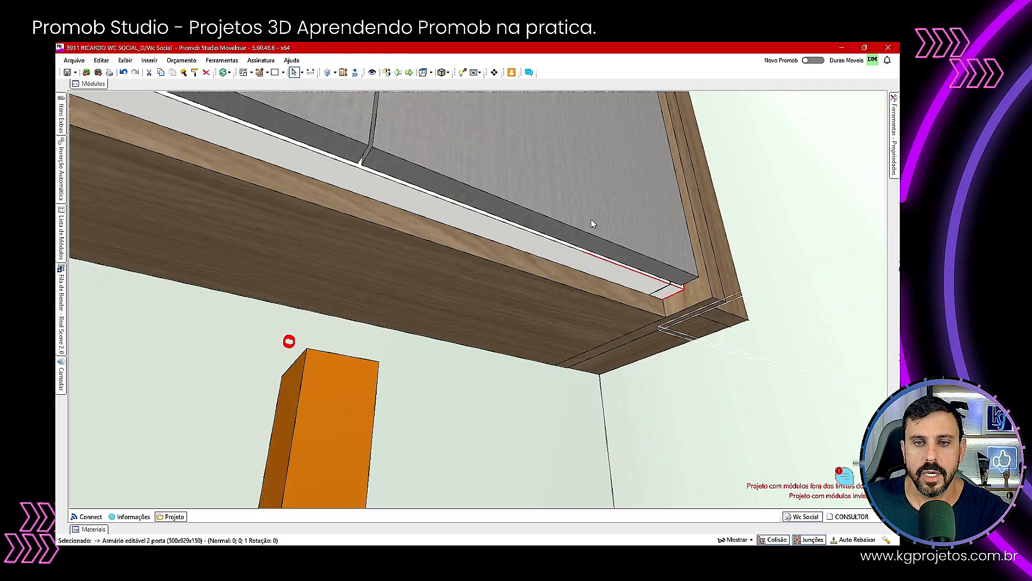
left_click(592, 218)
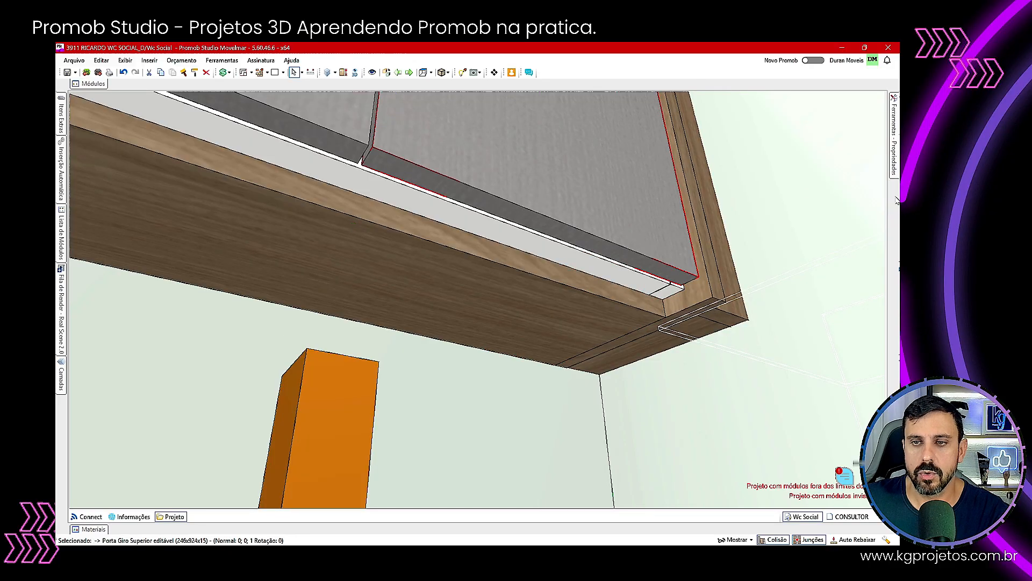
mouse_move(895, 171)
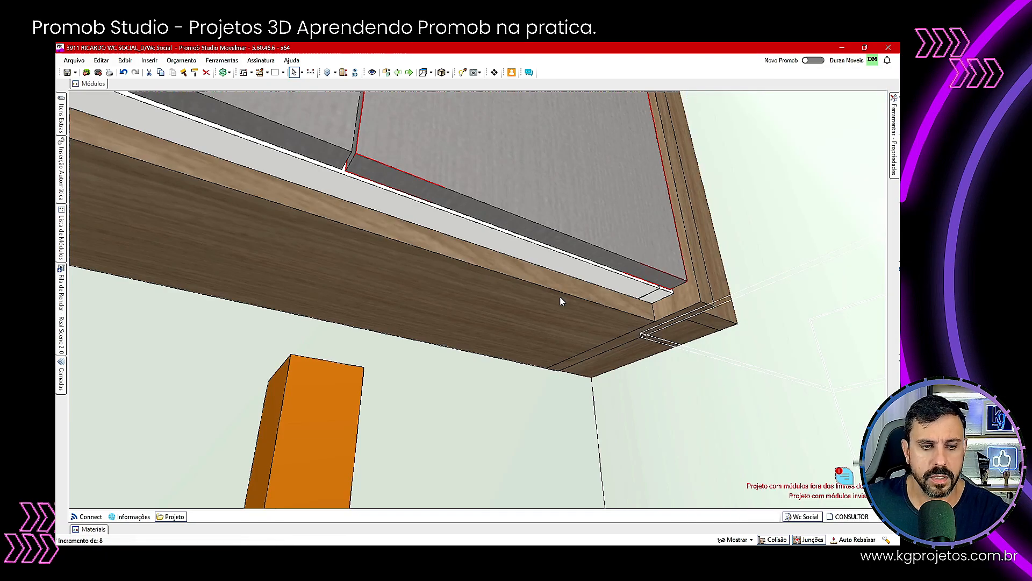
key("Down")
key("Down")
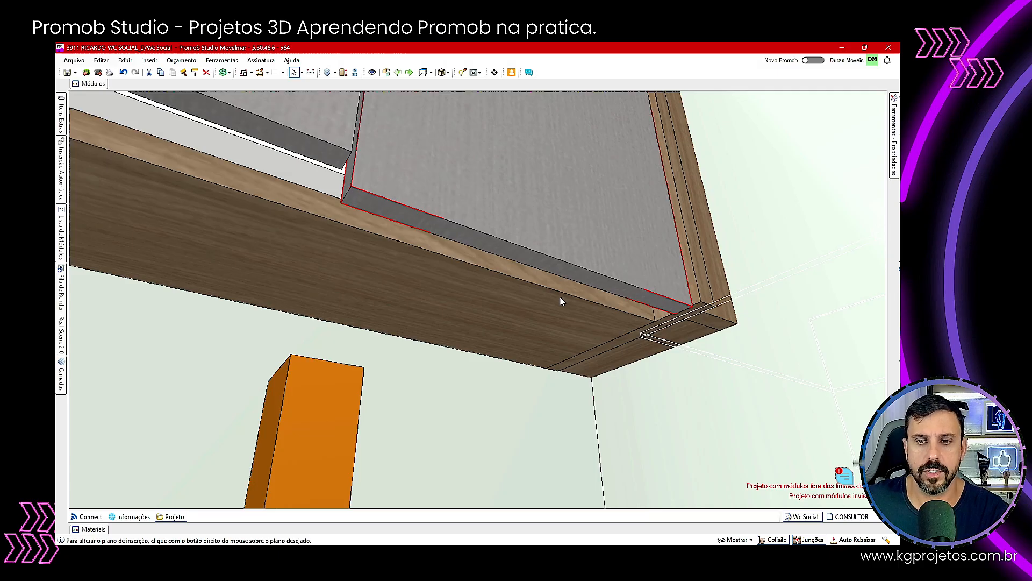
middle_click_drag(575, 325, 537, 253)
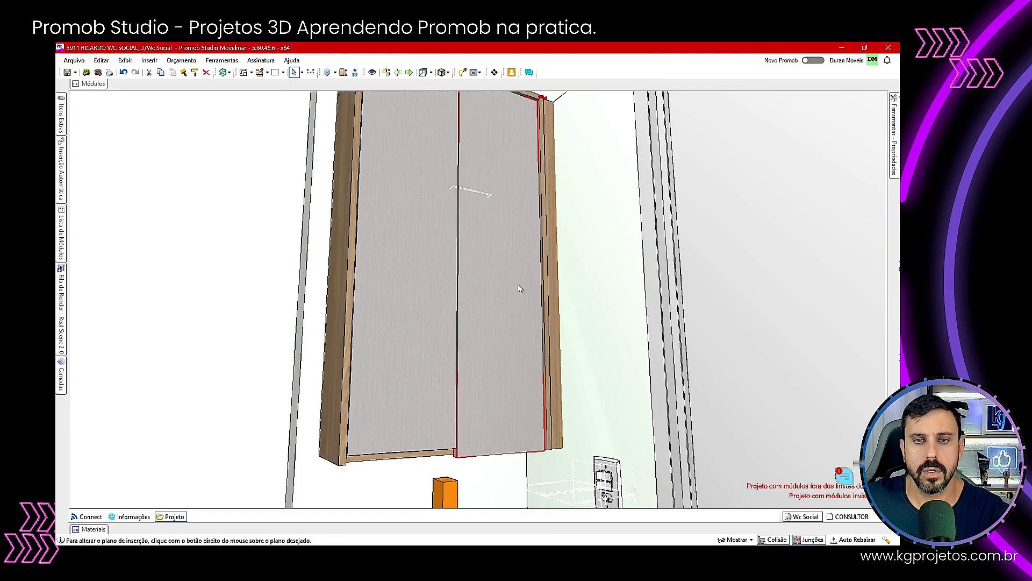
middle_click_drag(515, 385, 493, 439)
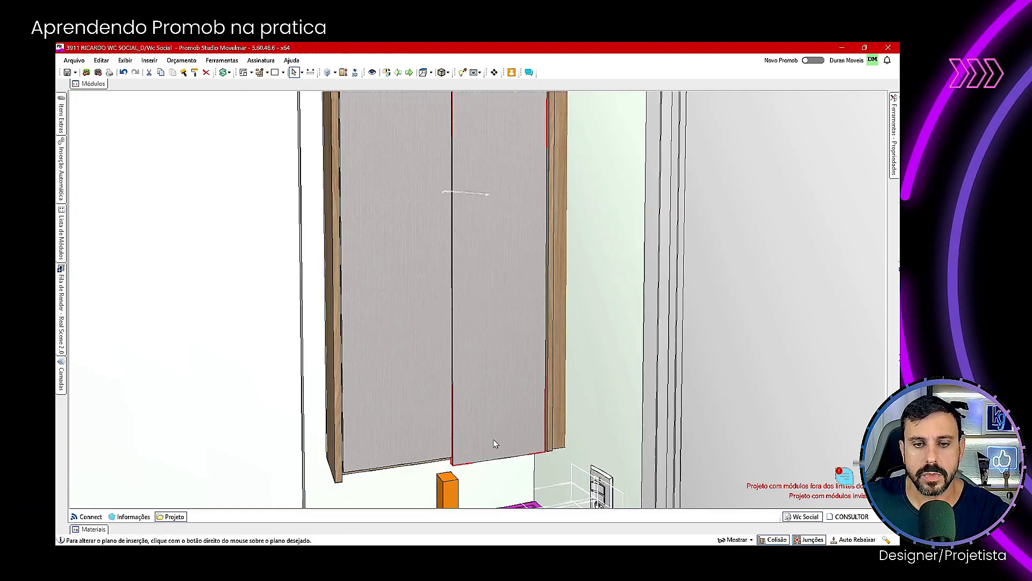
Step: Set the wall cabinet's left door height to 944 mm and align its lower edge with the right door
left_click(393, 437)
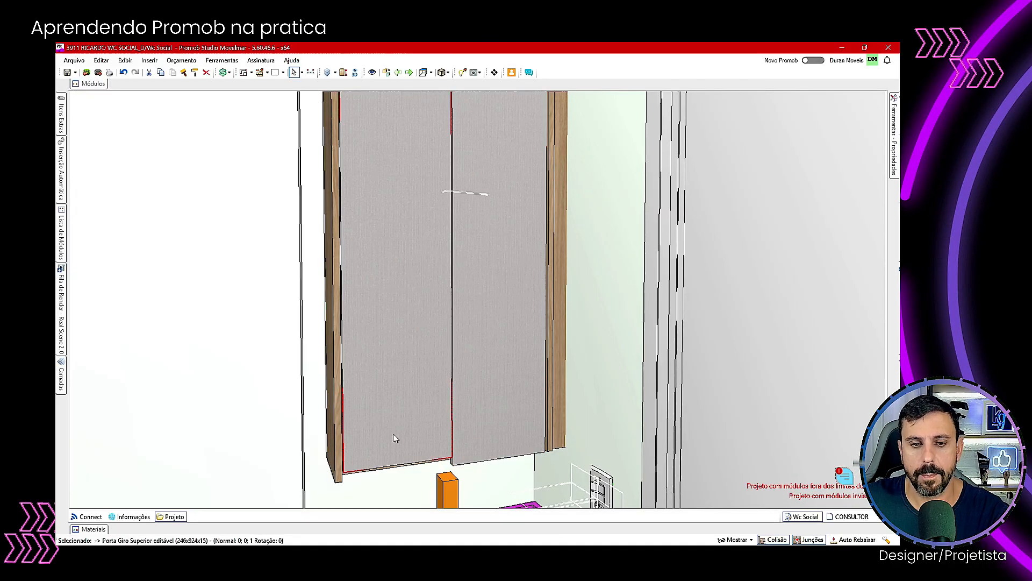
left_click(891, 141)
left_click(851, 302)
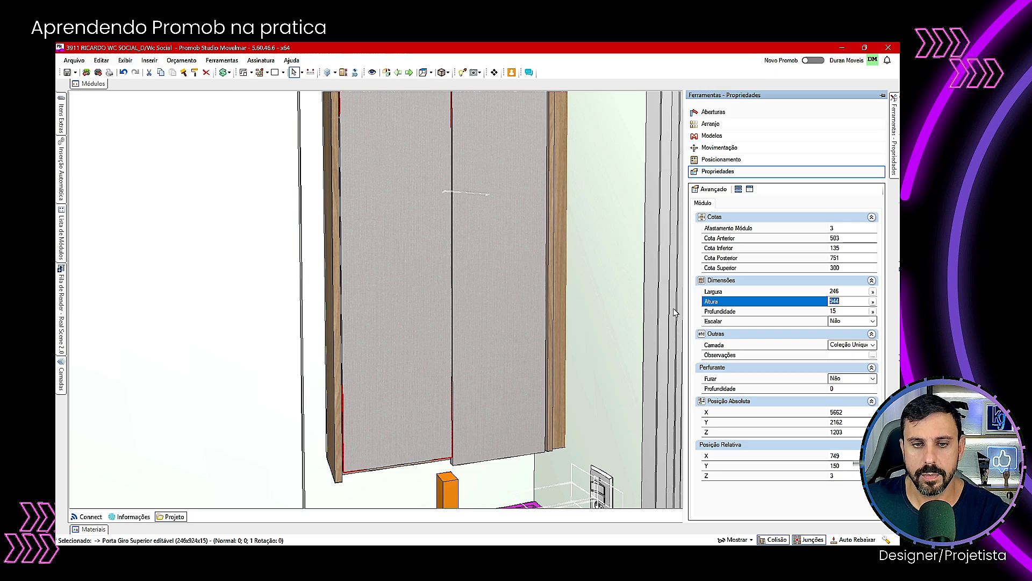
key("Return")
key("Escape")
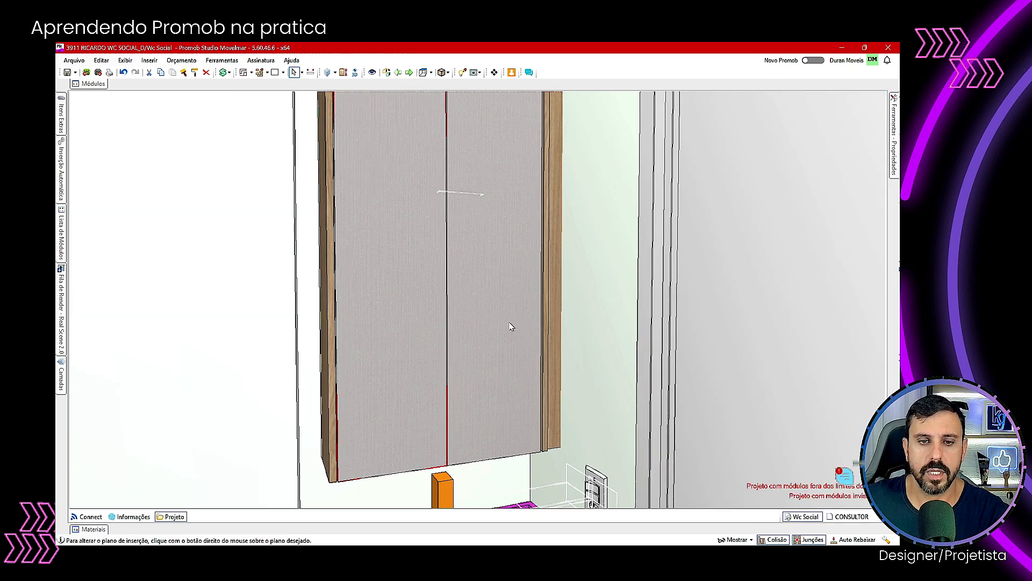
Step: Draw a rectangular geometry covering the full front face of the wall cabinet's left door
middle_click_drag(511, 327, 293, 196)
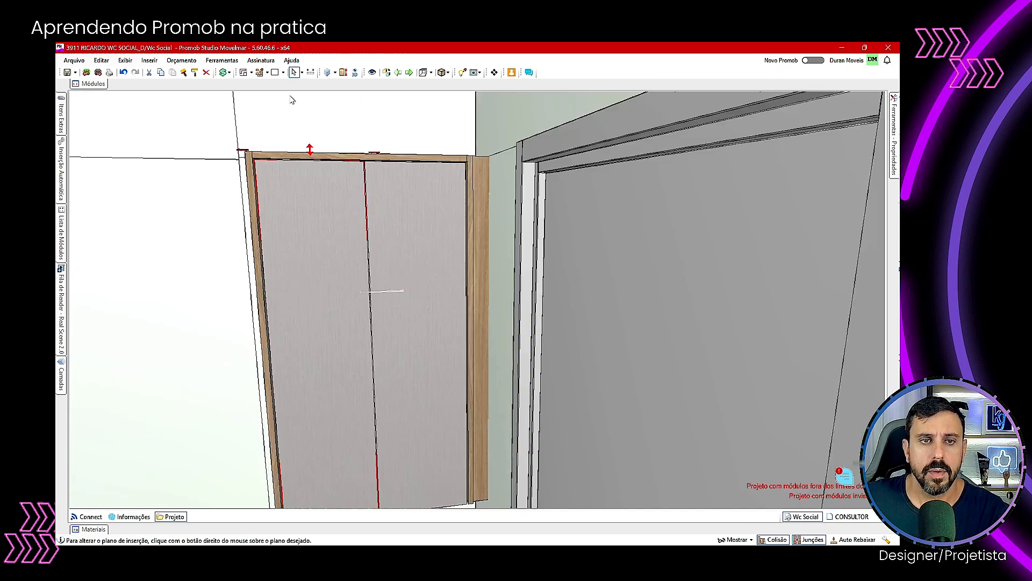
left_click(275, 72)
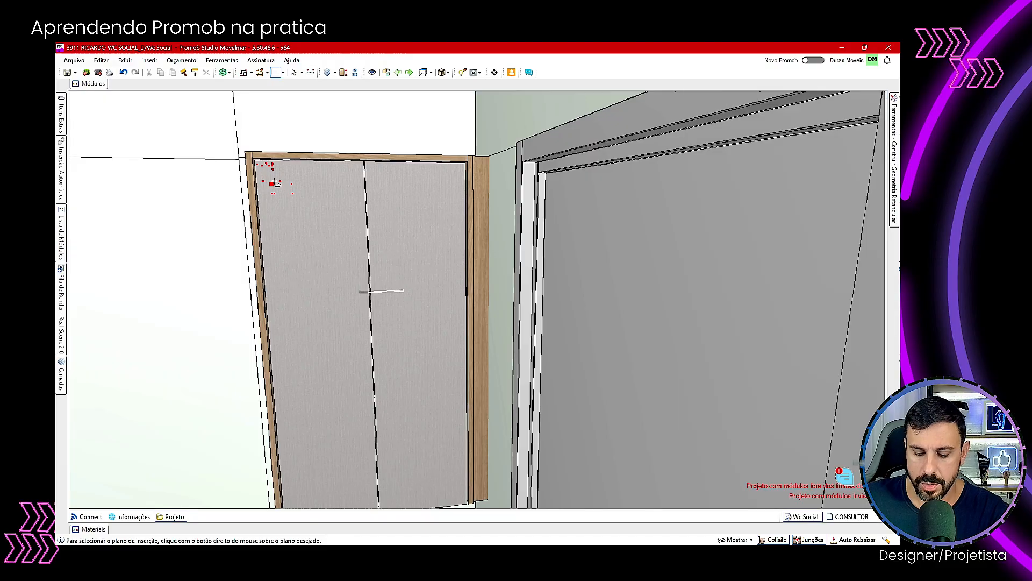
right_click(269, 172)
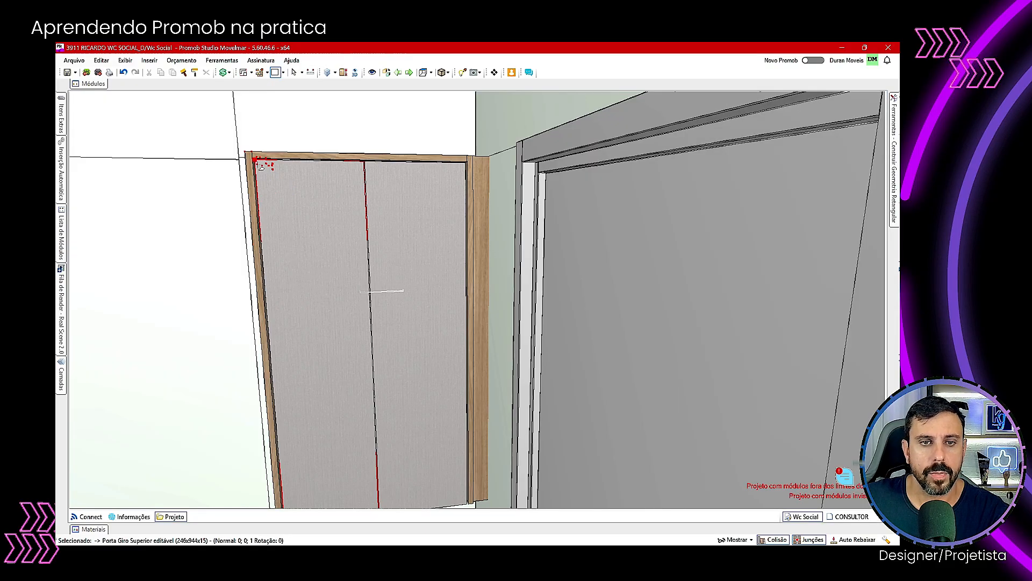
left_click(259, 163)
left_click(373, 375)
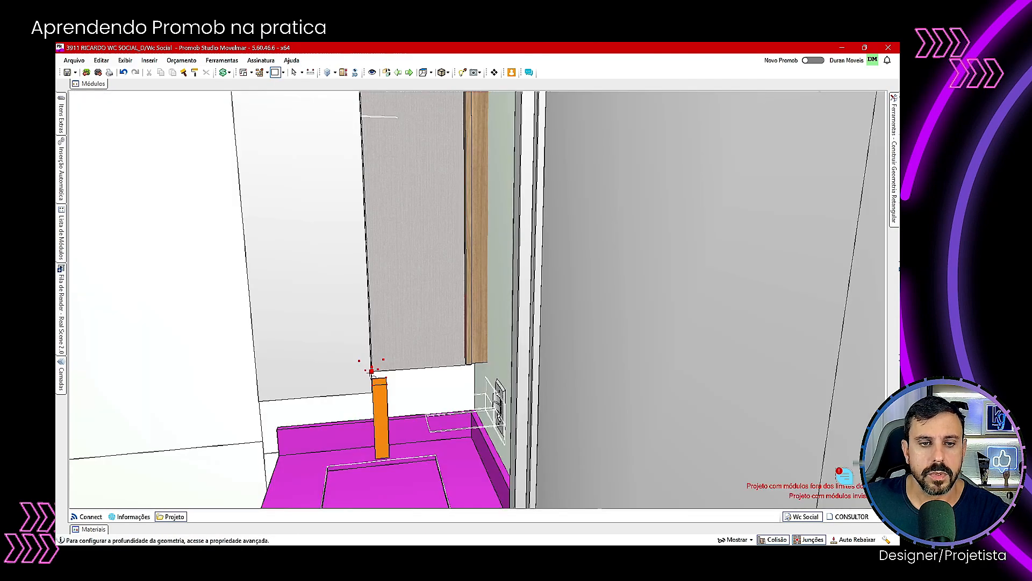
Step: Set the thickness of the new rectangular geometry on the left door to 4 mm using its height value
left_click(295, 72)
left_click(344, 187)
middle_click_drag(346, 188, 369, 477)
left_click(407, 326)
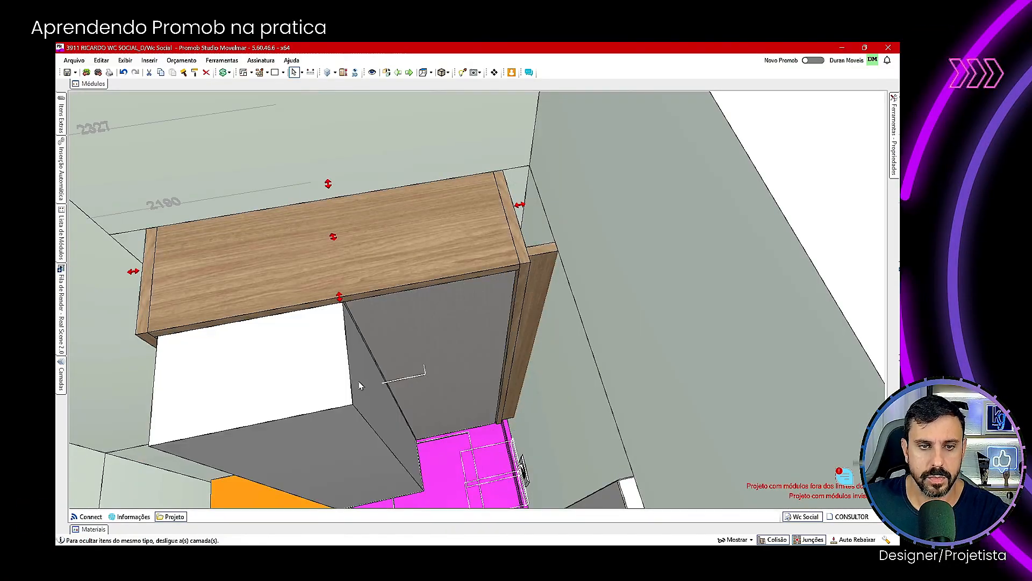
left_click(894, 137)
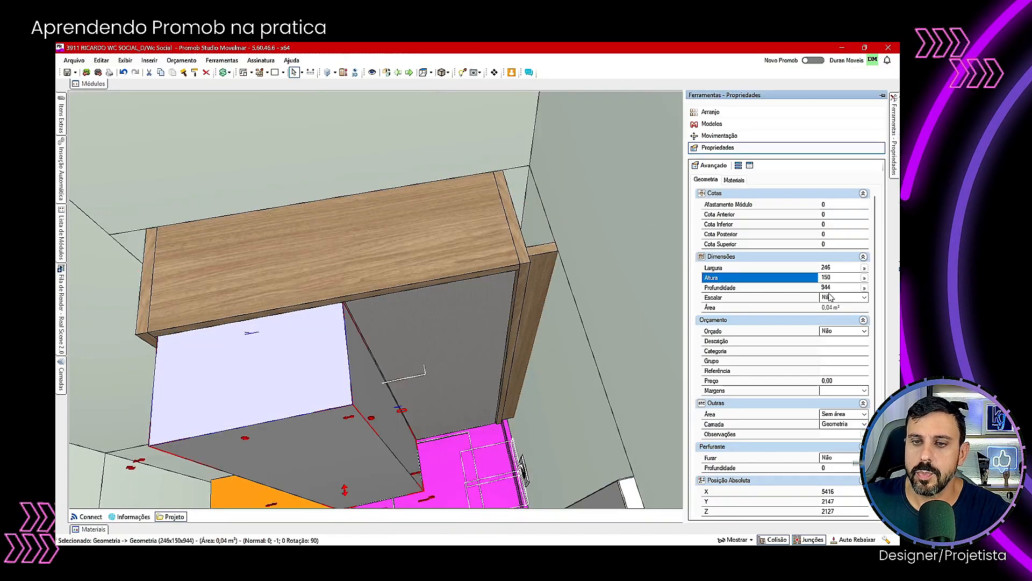
type("4")
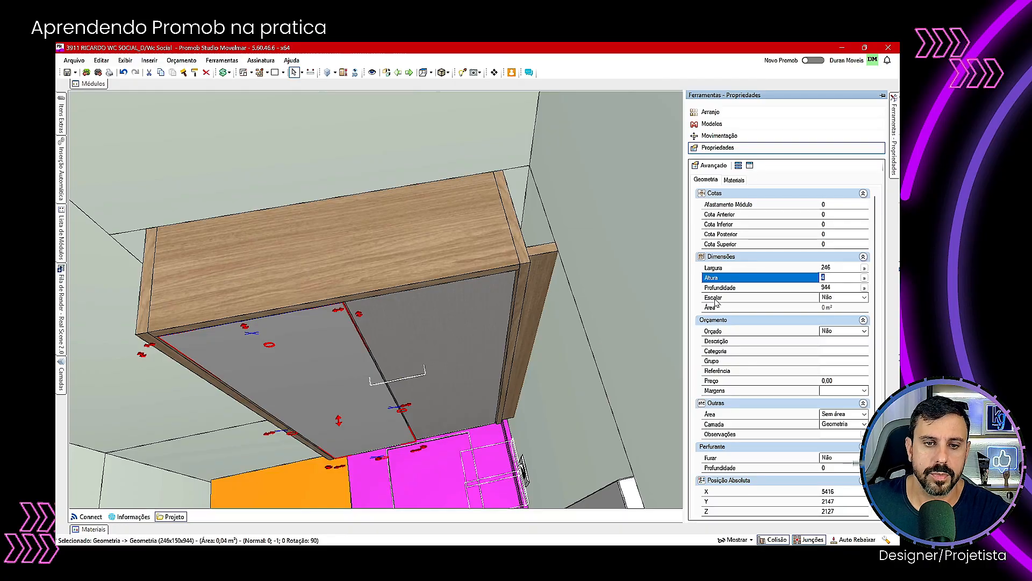
Step: Apply the Cor 007 material from the magenta tones to the whole geometry on the left door
middle_click_drag(285, 377, 302, 299)
left_click(90, 529)
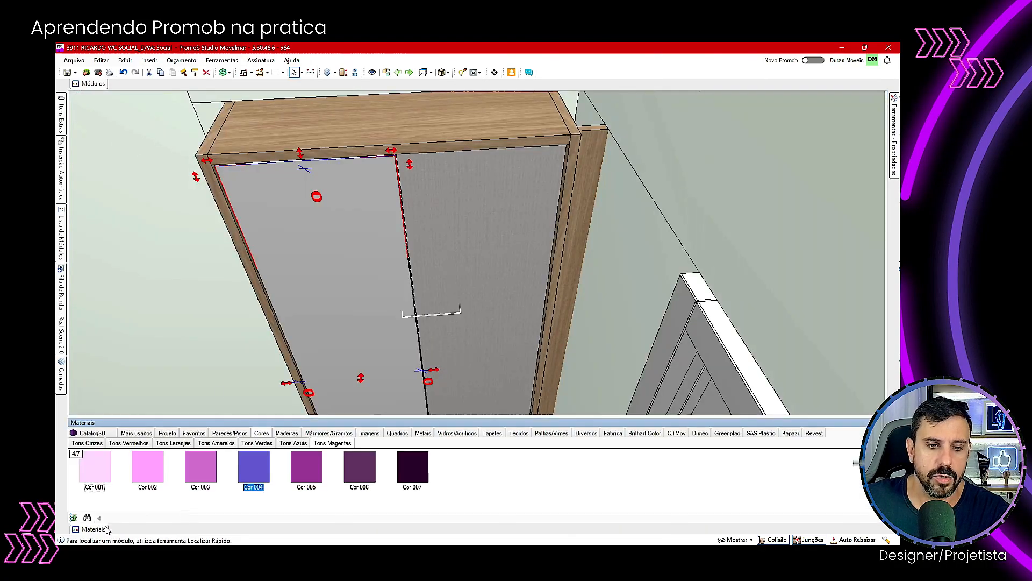
left_click_drag(421, 465, 399, 386)
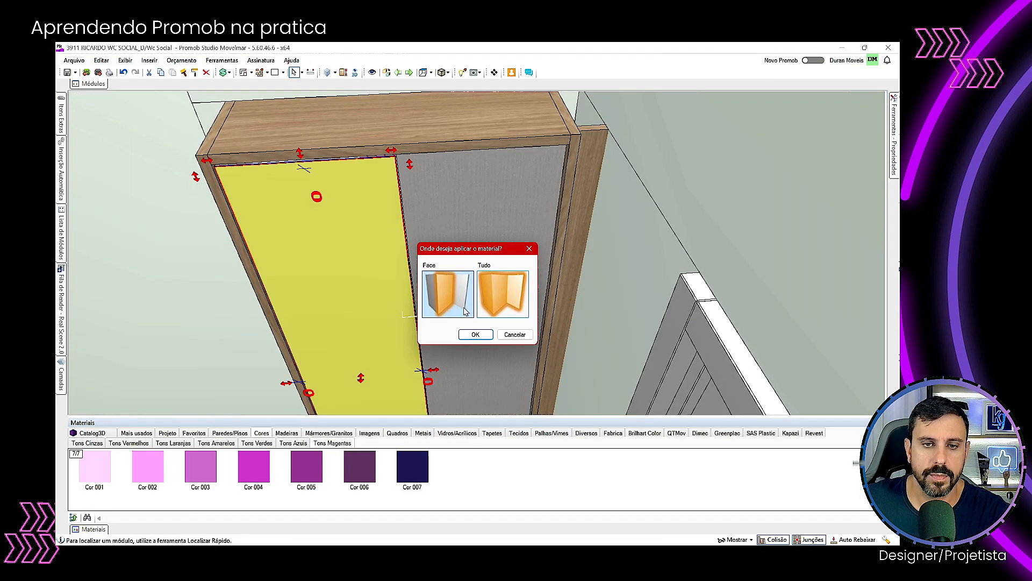
double_click(496, 297)
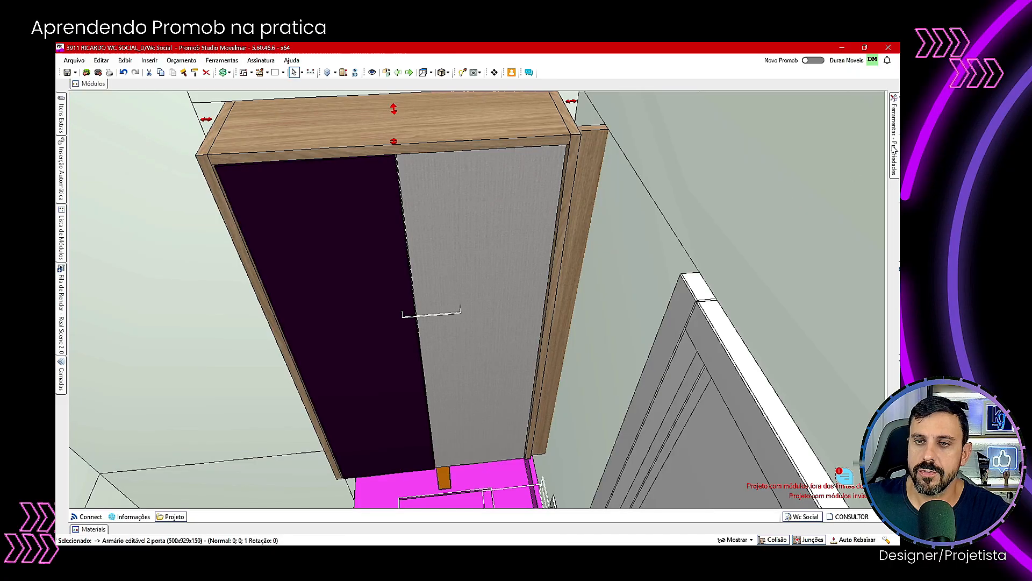
Step: Test the opening of the wall cabinet's doors with the cabinet's opening settings
mouse_move(893, 153)
left_click(784, 113)
left_click_drag(804, 299, 839, 285)
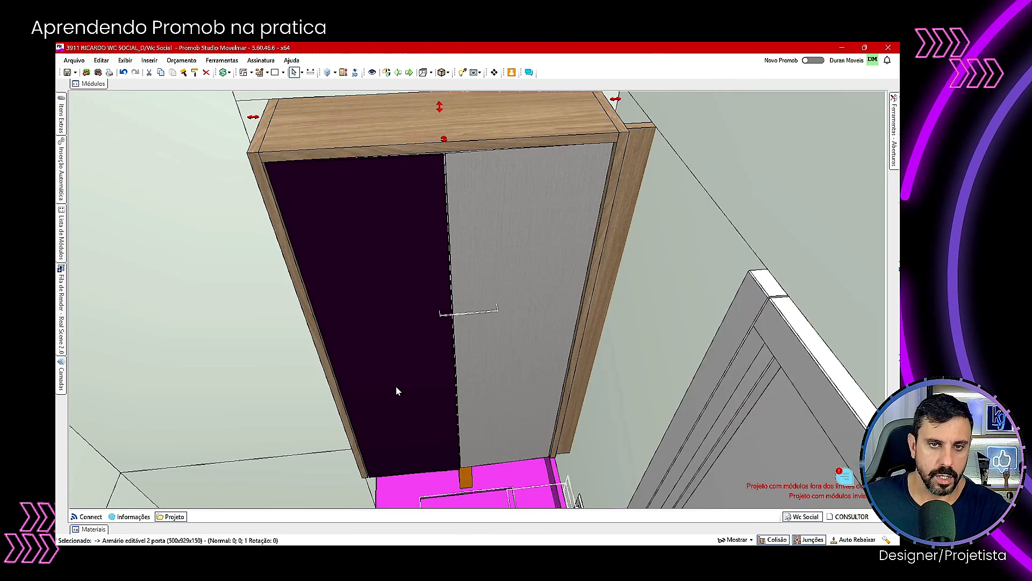
Step: Copy the dark 4 mm geometry from the left door and place it on the wall cabinet's right door
left_click(395, 387)
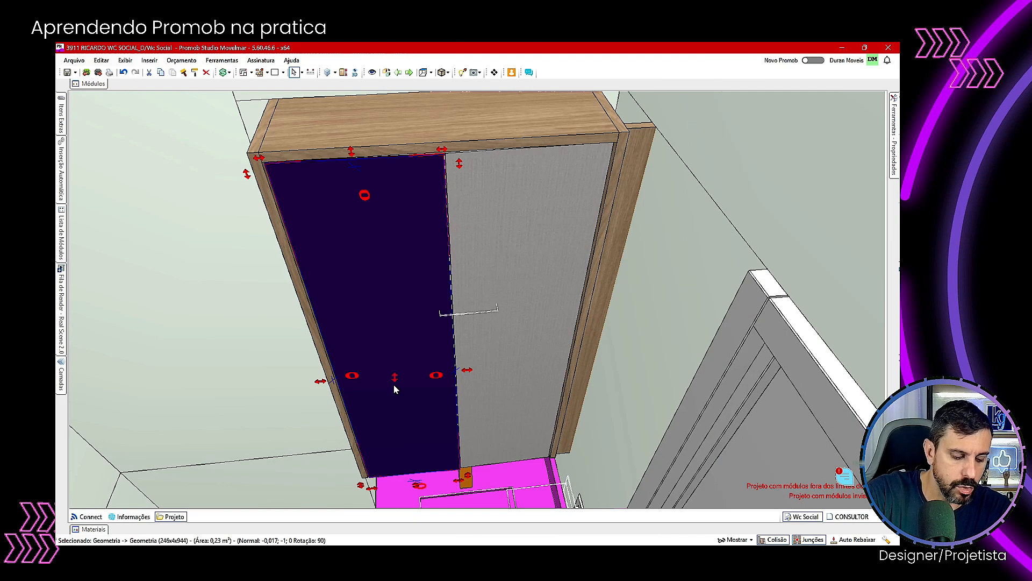
key("ctrl+v")
left_click(263, 413)
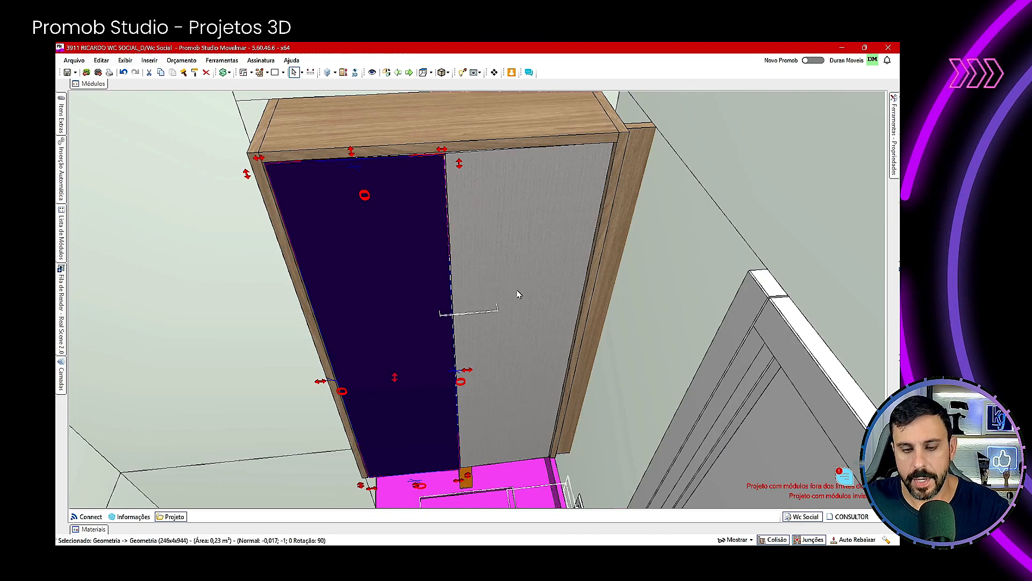
left_click(388, 257)
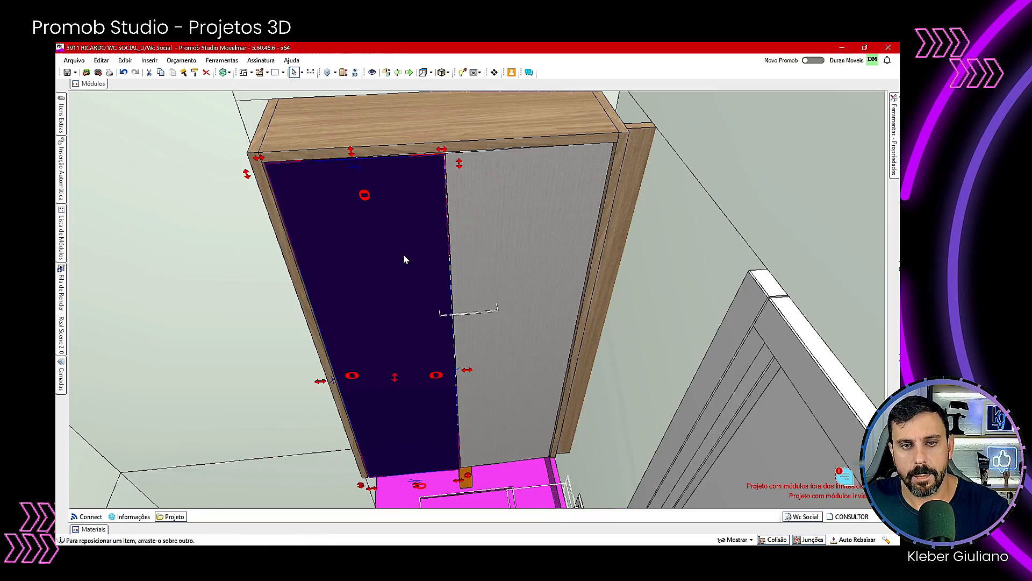
key("ctrl+v")
key("Return")
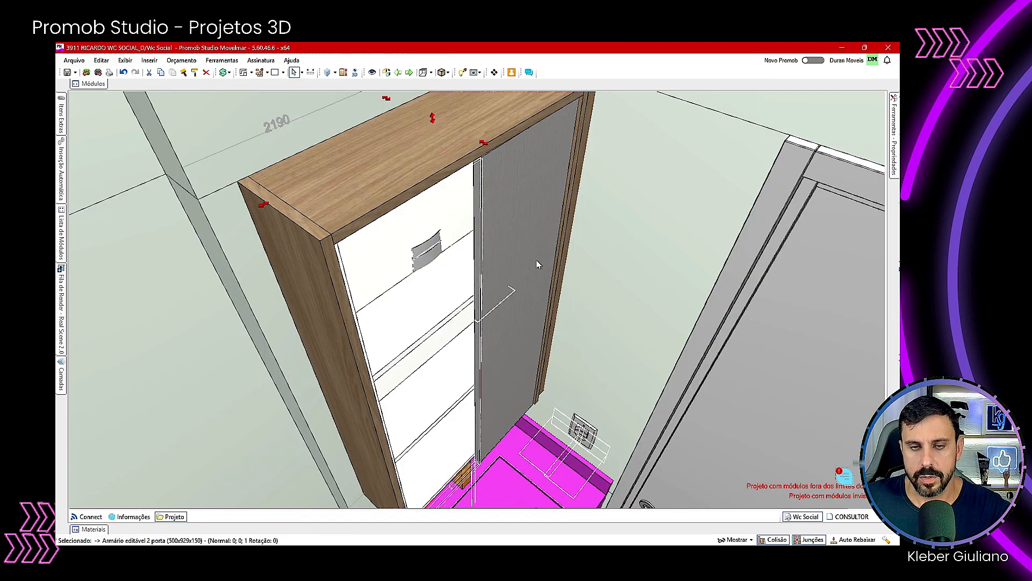
Step: Remove the dark geometry and the right door, and put a copy of the left door in the right door's place
left_click(536, 260)
left_click(537, 264)
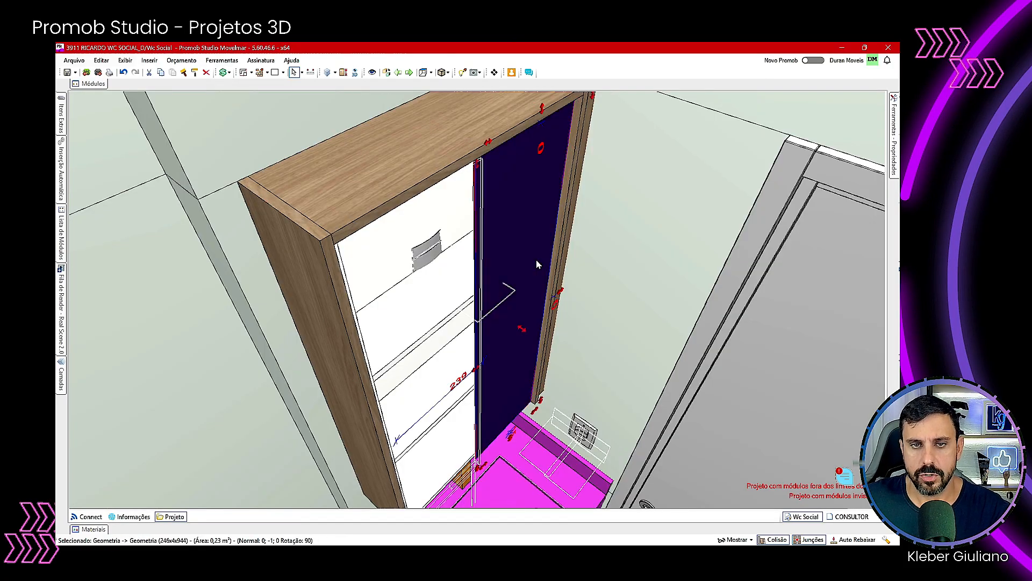
key("Delete")
left_click(538, 218)
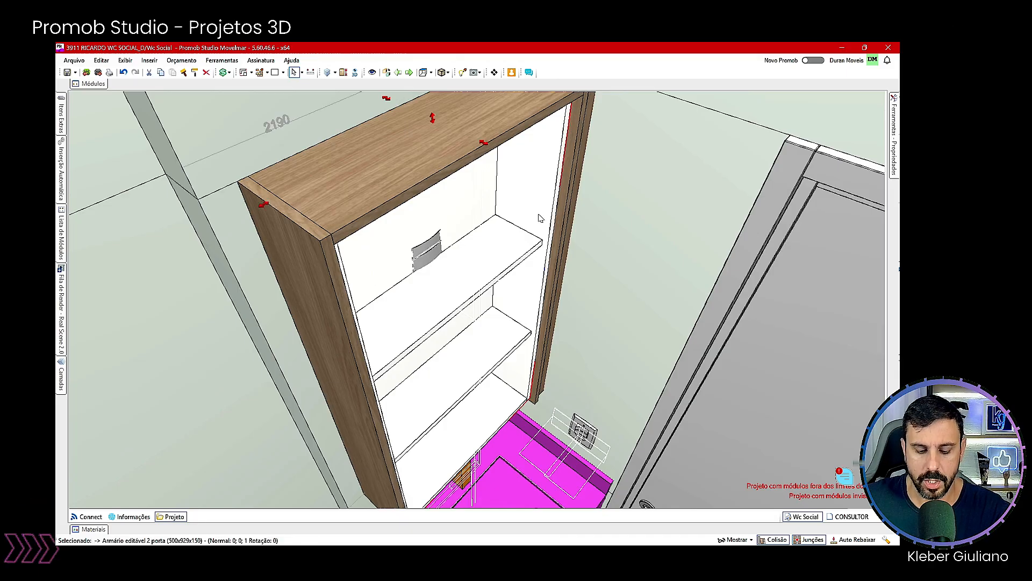
key("ctrl+z")
left_click(467, 248)
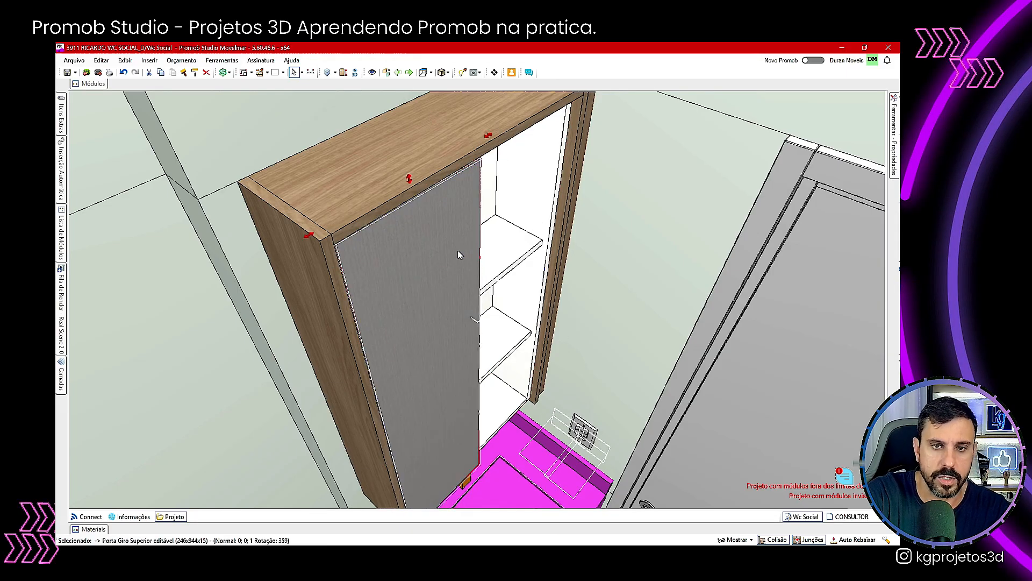
key("ctrl+v")
left_click(265, 414)
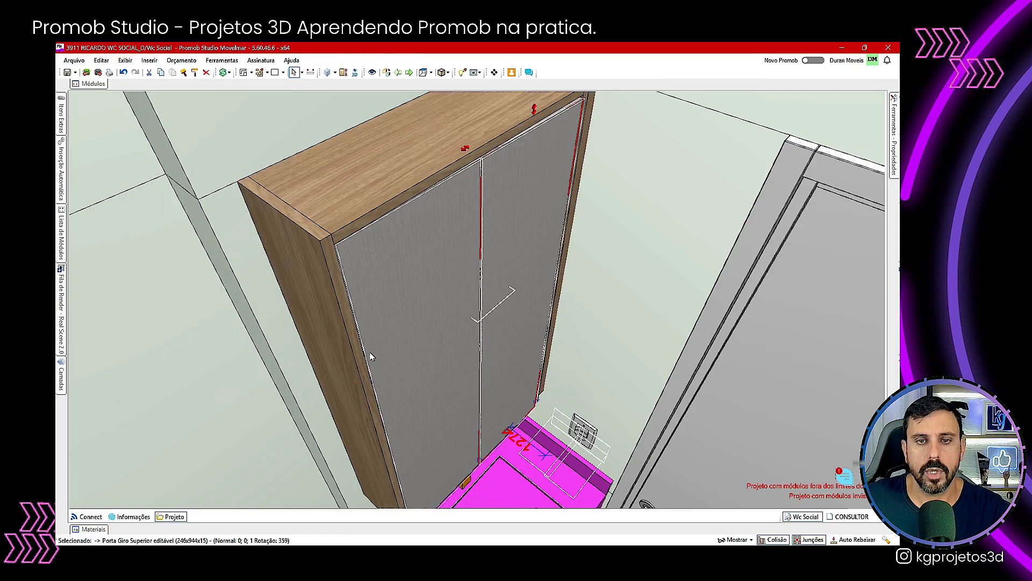
Step: Test the opening of both replaced doors on the wall cabinet and return them to 0°
mouse_move(369, 351)
middle_mouse_down()
mouse_move(301, 272)
mouse_move(617, 246)
mouse_move(617, 274)
mouse_move(528, 208)
mouse_move(541, 255)
middle_mouse_up()
left_click(527, 229)
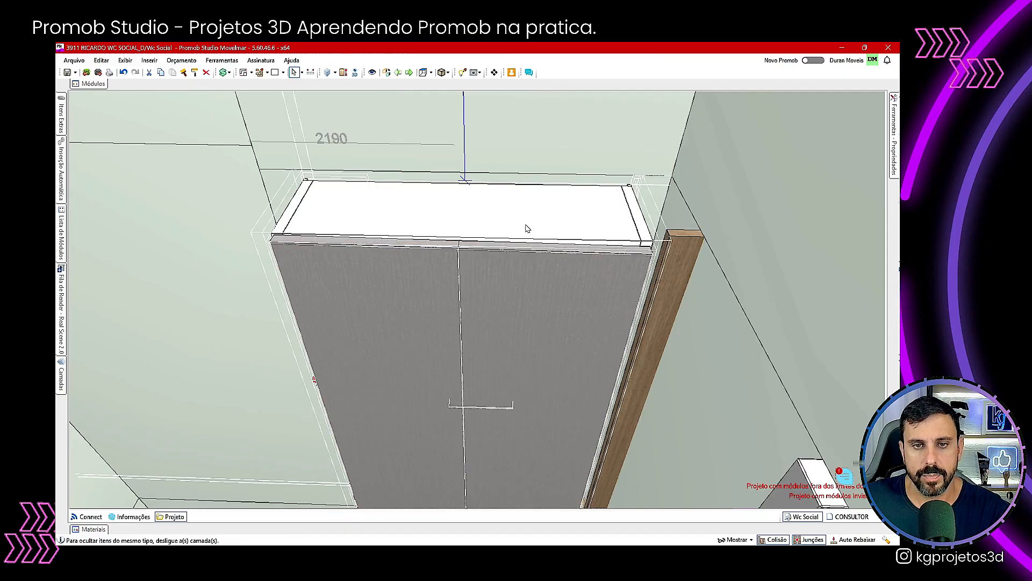
mouse_move(896, 153)
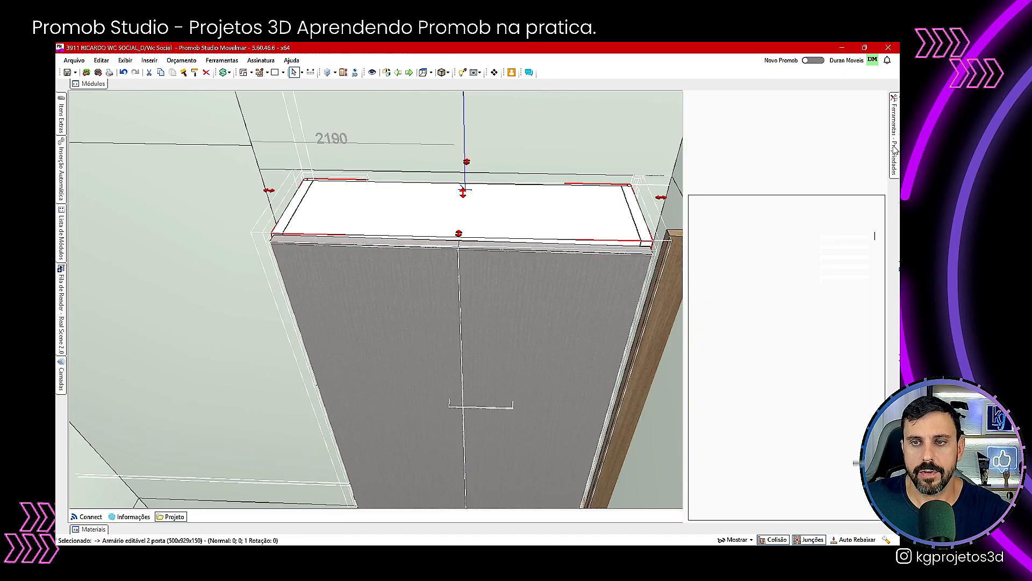
left_click(751, 111)
left_click_drag(759, 297, 883, 249)
middle_click_drag(608, 316, 587, 314)
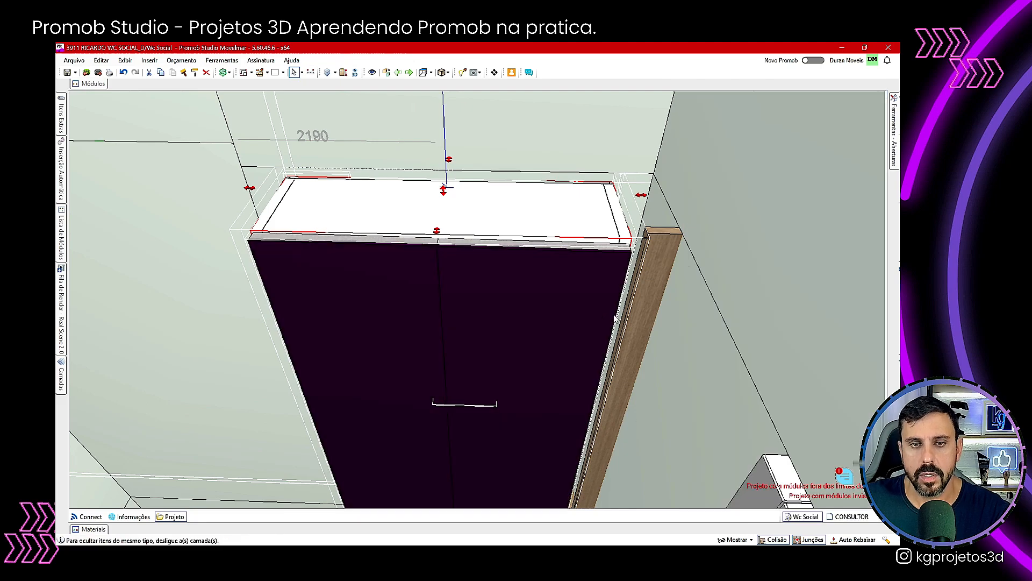
mouse_move(897, 142)
mouse_move(842, 298)
left_mouse_down()
mouse_move(783, 392)
mouse_move(837, 265)
mouse_move(848, 294)
left_mouse_up()
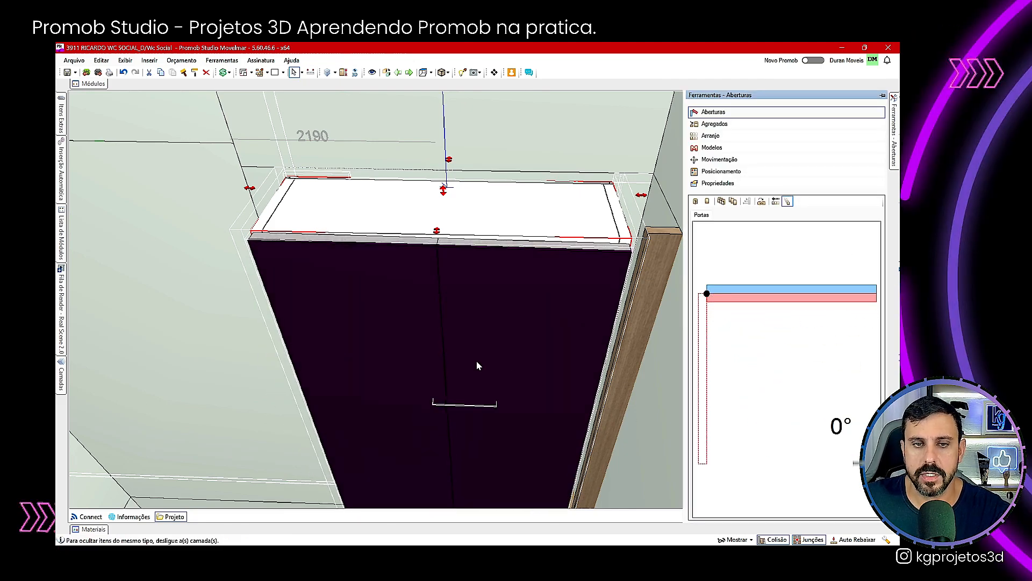
Step: Set the width of the dark 4 mm front geometry on the wall cabinet's right and left doors to 244
left_click(498, 376)
middle_click_drag(500, 378, 497, 319)
left_click(845, 268)
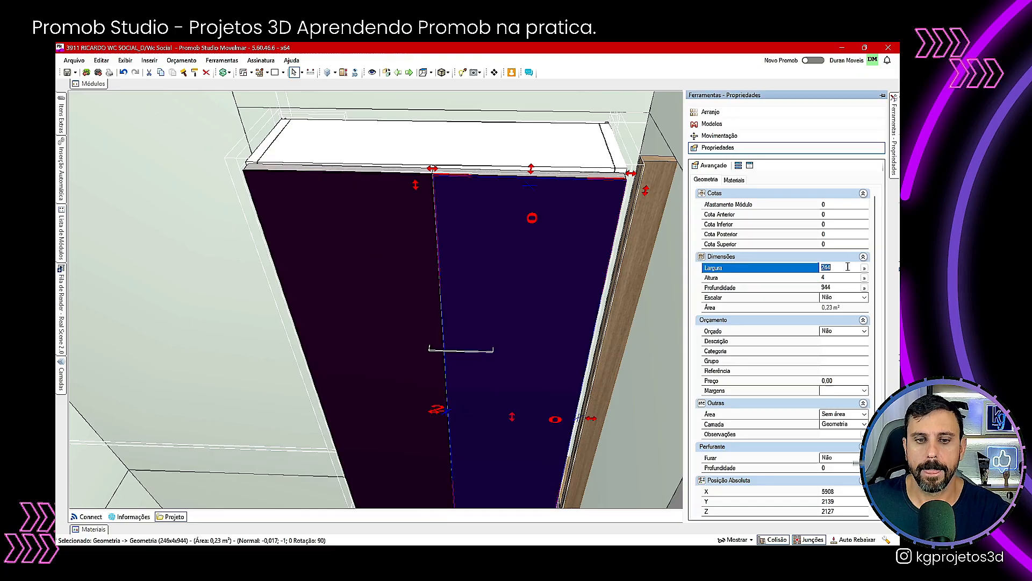
left_click(433, 272)
left_click(838, 268)
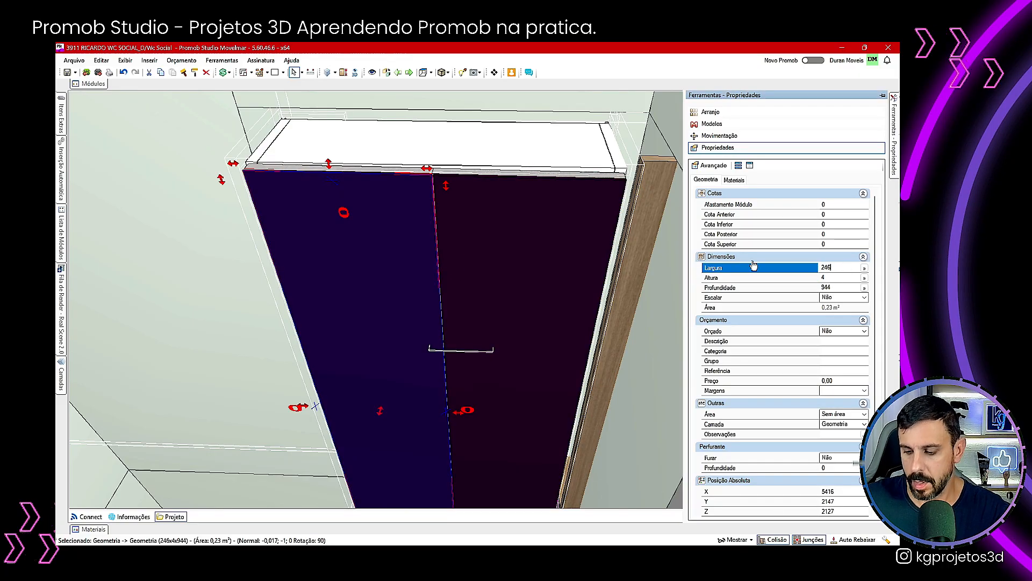
type("-2")
key("Return")
scroll(411, 425, "down", 2)
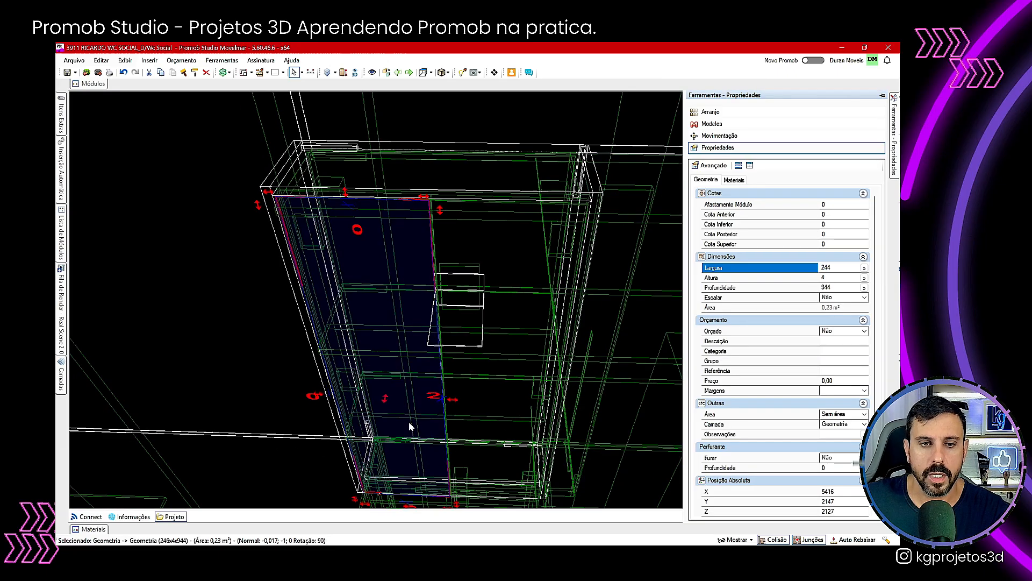
middle_click_drag(418, 361, 417, 353)
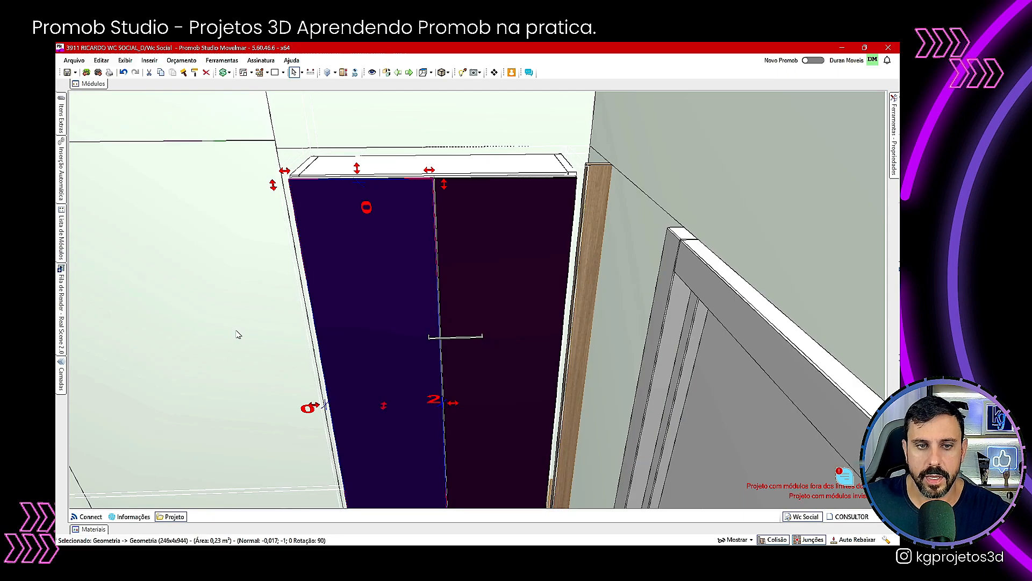
left_click(237, 335)
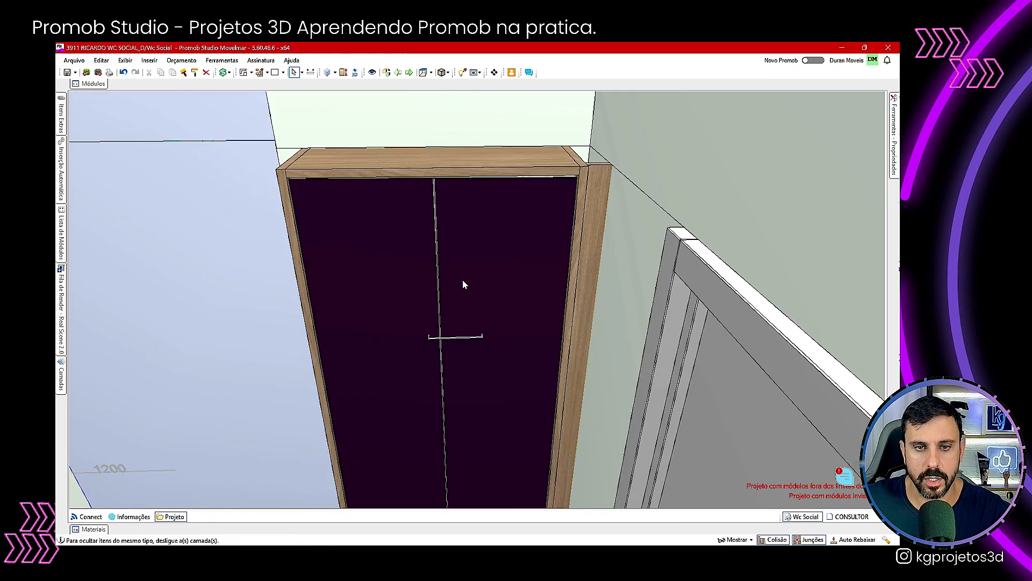
Step: Examine the wall cabinet in the social bathroom alongside the furniture of the neighbouring bathroom
scroll(415, 302, "down", 3)
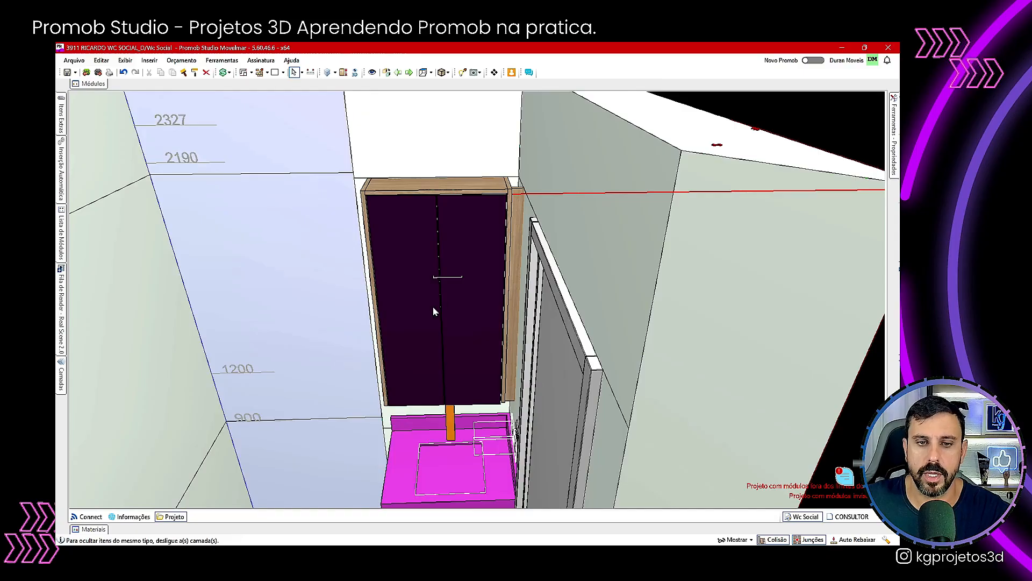
middle_click_drag(433, 307, 454, 281)
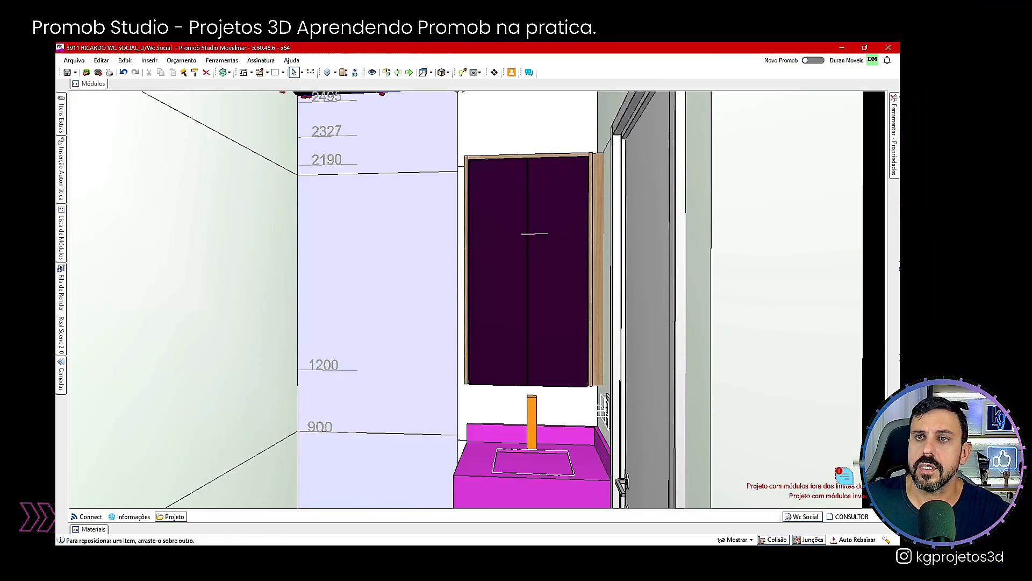
scroll(355, 341, "down", 2)
middle_click_drag(355, 341, 753, 326)
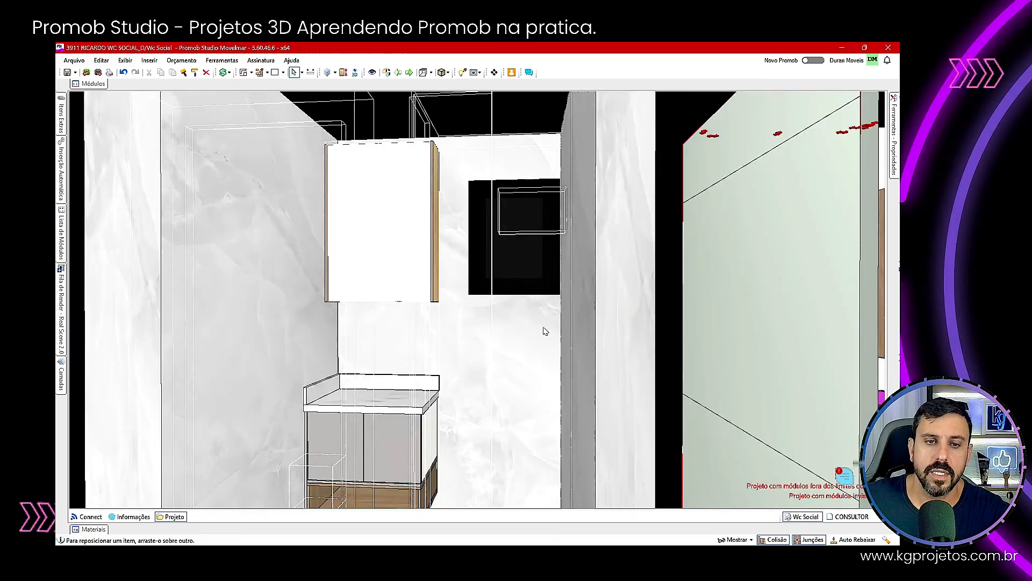
middle_click_drag(439, 350, 462, 398)
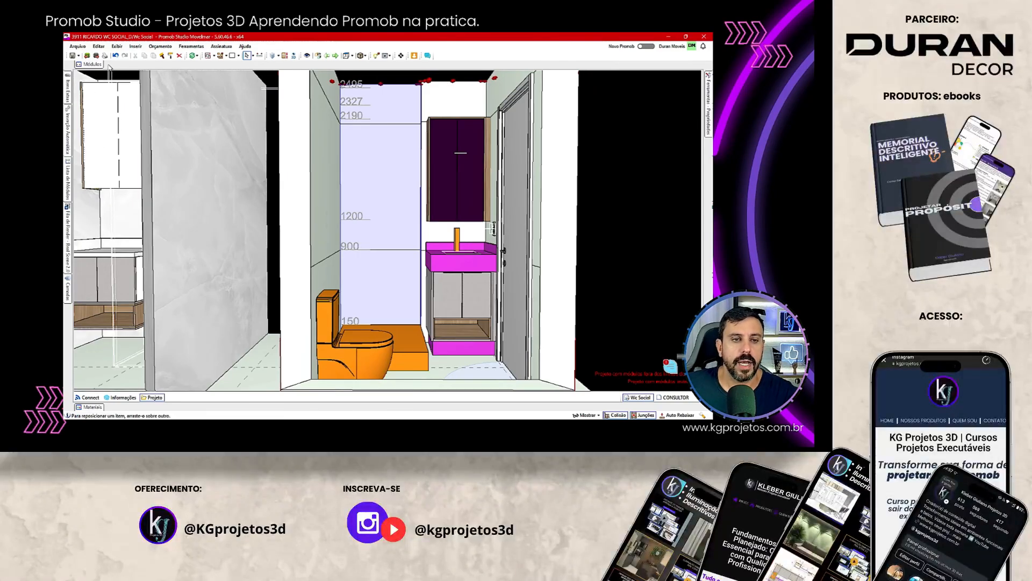
left_click(103, 219)
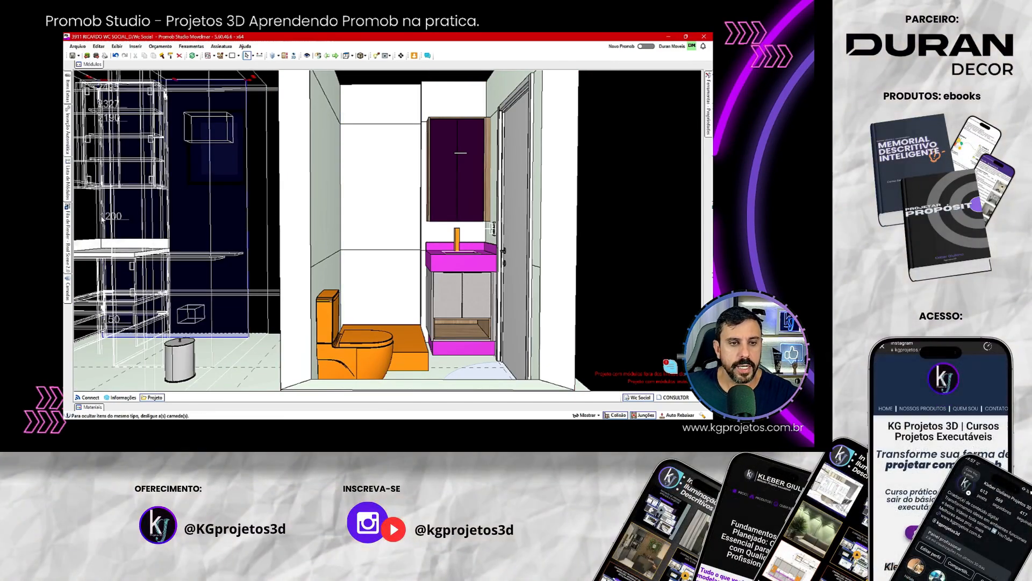
left_click(173, 228)
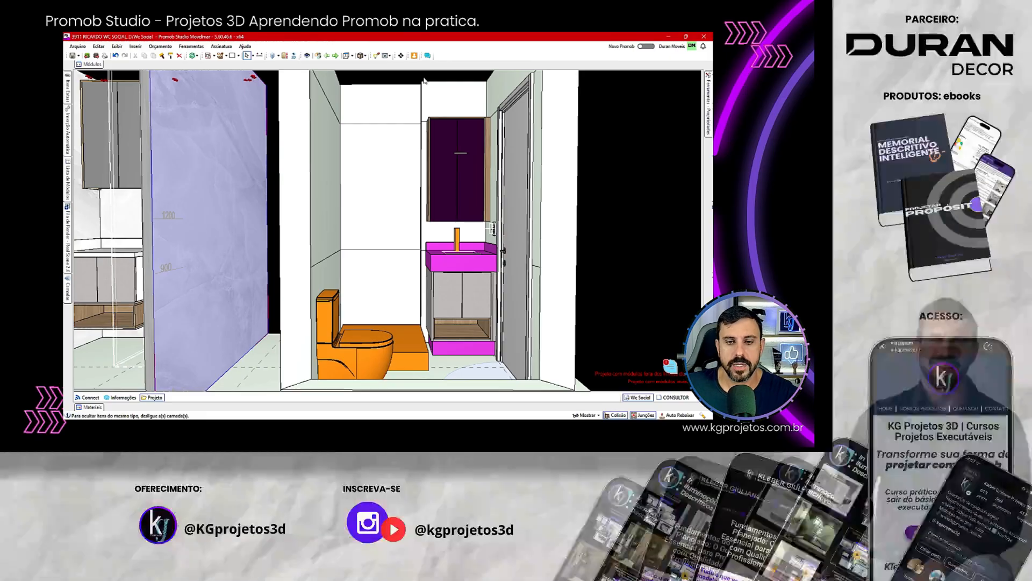
mouse_move(223, 201)
middle_mouse_down()
mouse_move(246, 202)
mouse_move(192, 209)
middle_mouse_up()
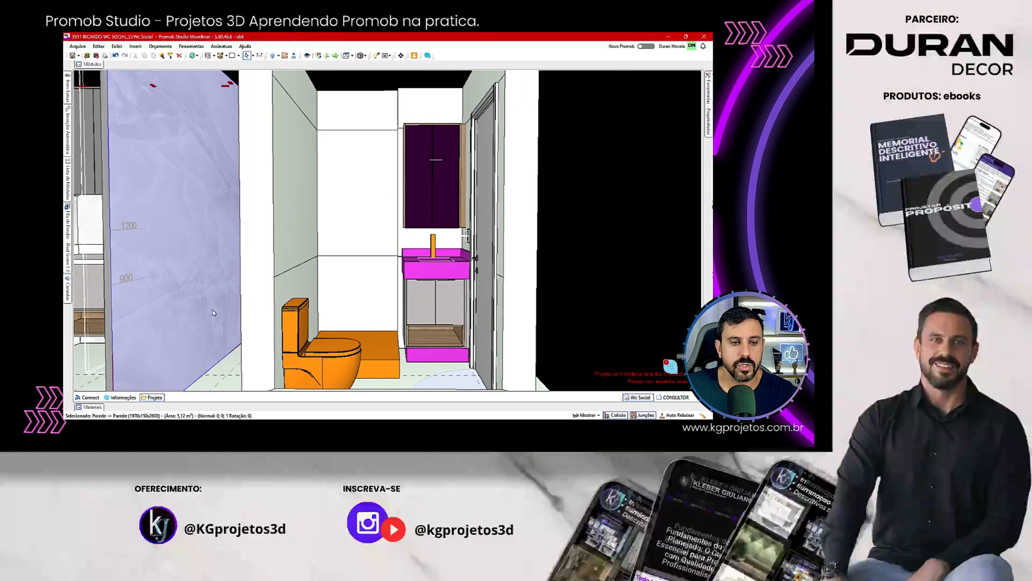
scroll(341, 273, "down", 1)
scroll(404, 259, "down", 3)
scroll(428, 256, "up", 1)
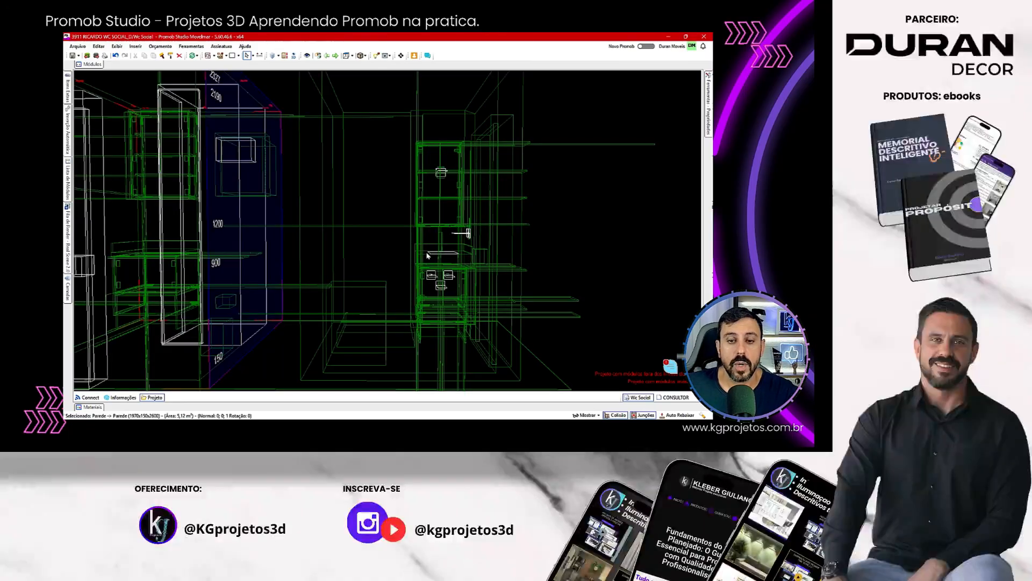
middle_click_drag(310, 219, 341, 211)
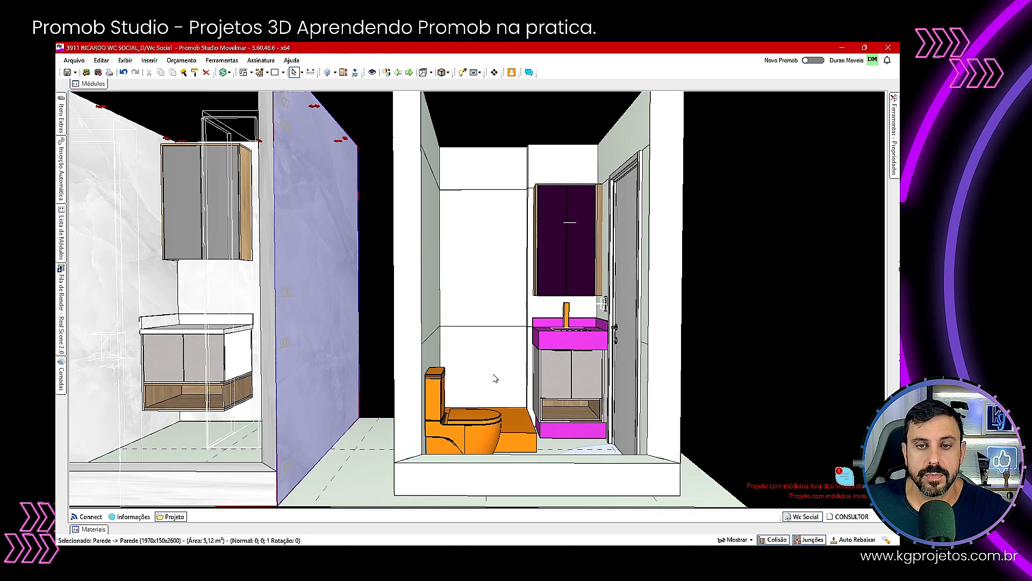
middle_click_drag(427, 340, 482, 341)
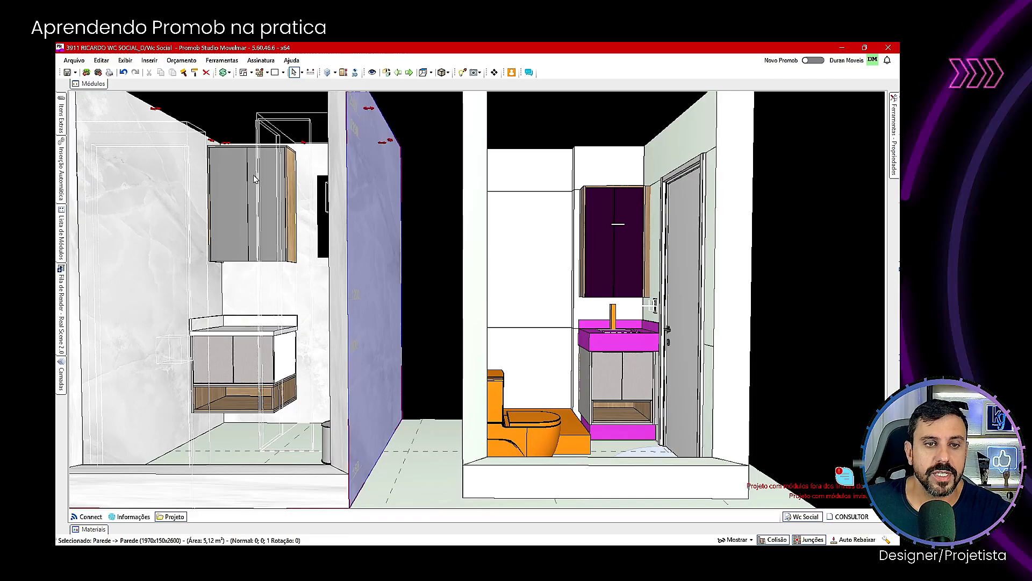
Step: Inspect the social bathroom's vanity, countertop and back wall from the front and from above
left_click(233, 360)
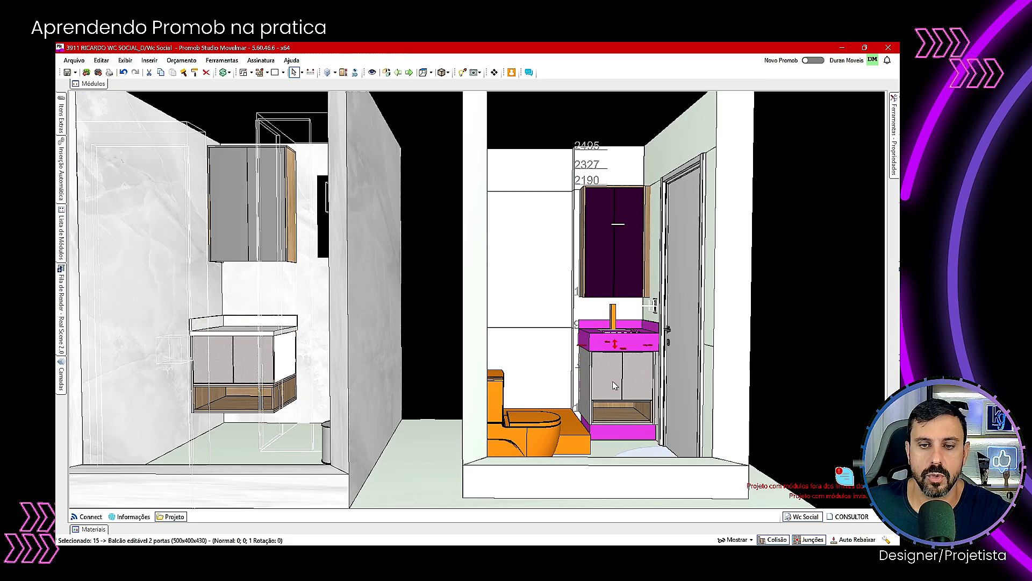
left_click(595, 343)
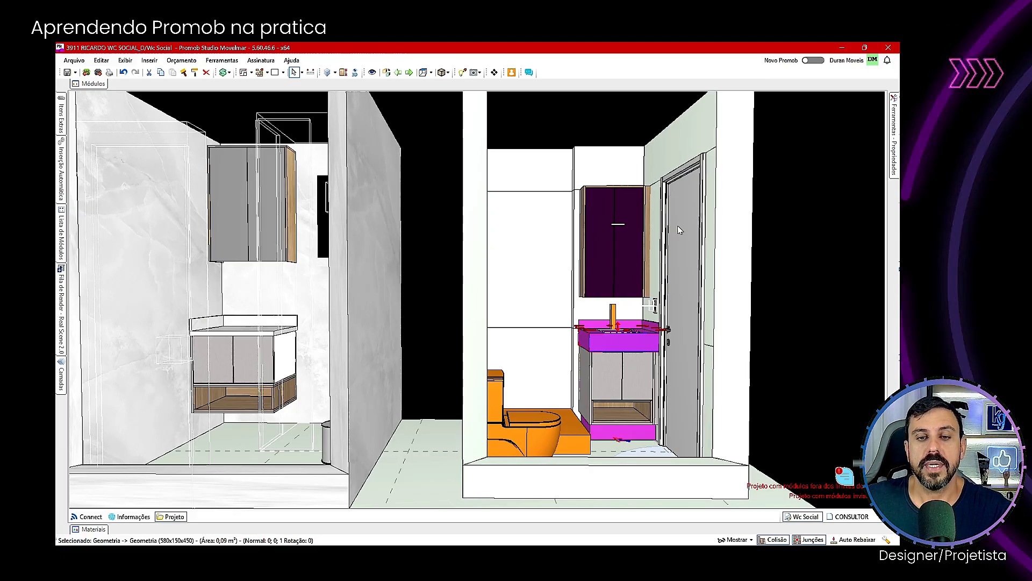
left_click(529, 221)
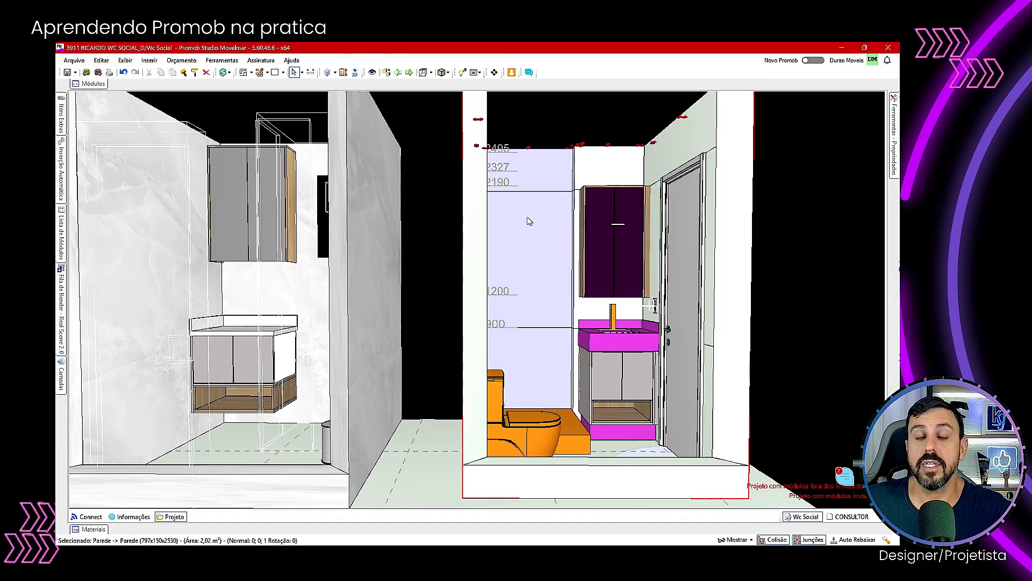
middle_click_drag(529, 218, 584, 303)
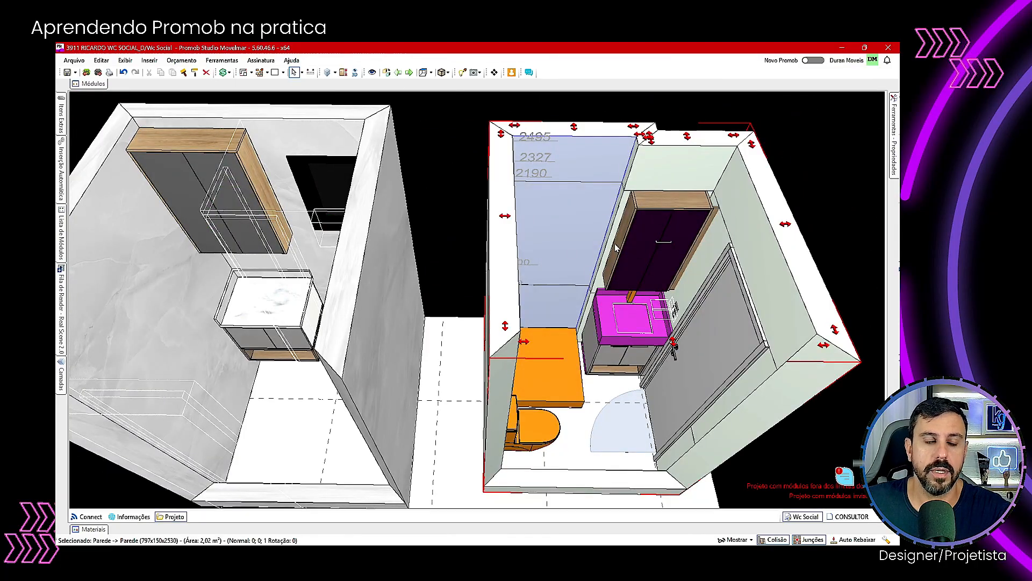
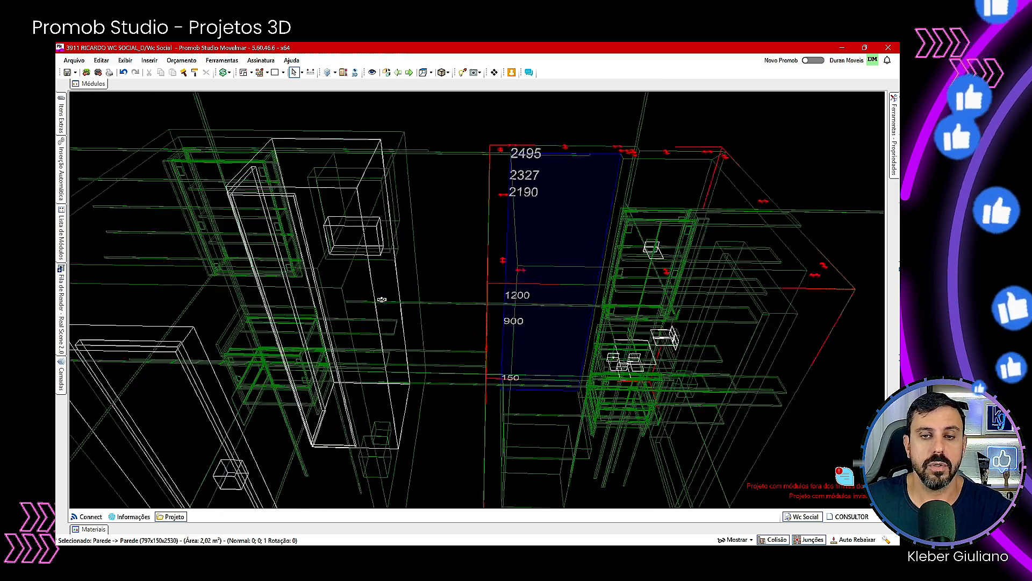
middle_click_drag(381, 300, 463, 283)
scroll(474, 316, "down", 4)
mouse_move(475, 232)
middle_mouse_down()
mouse_move(473, 309)
mouse_move(477, 292)
middle_mouse_up()
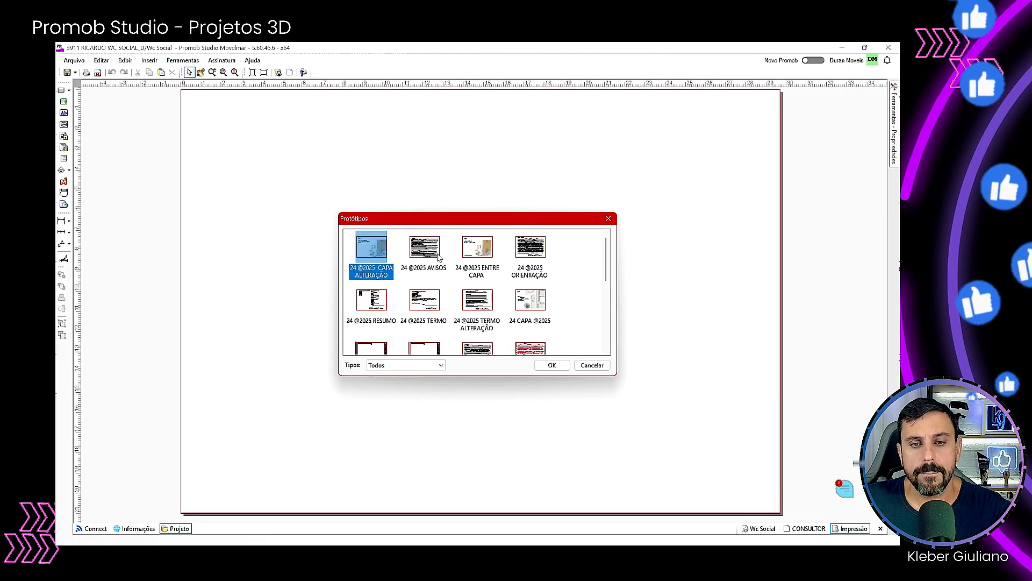
left_click(477, 249)
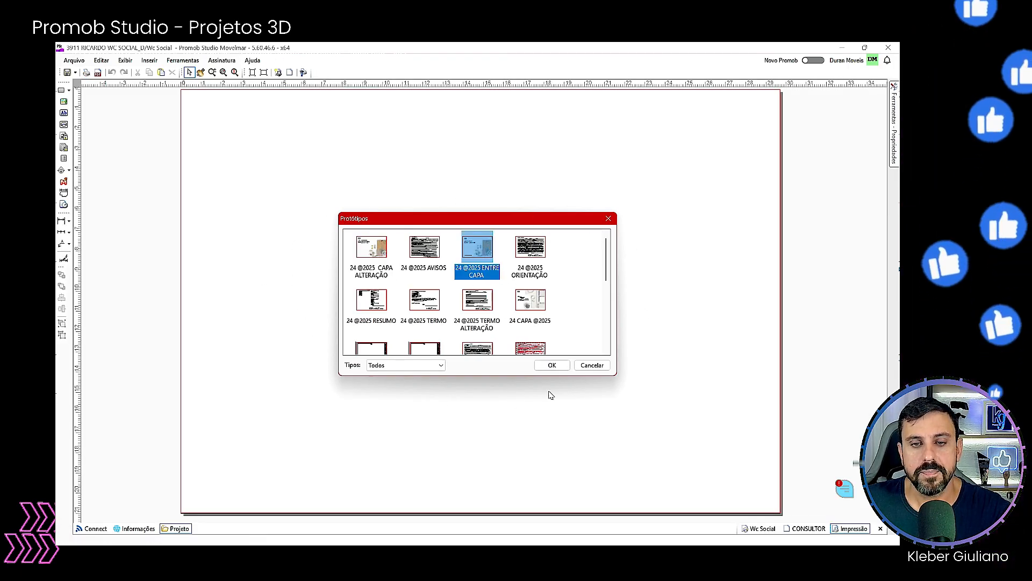
left_click(552, 365)
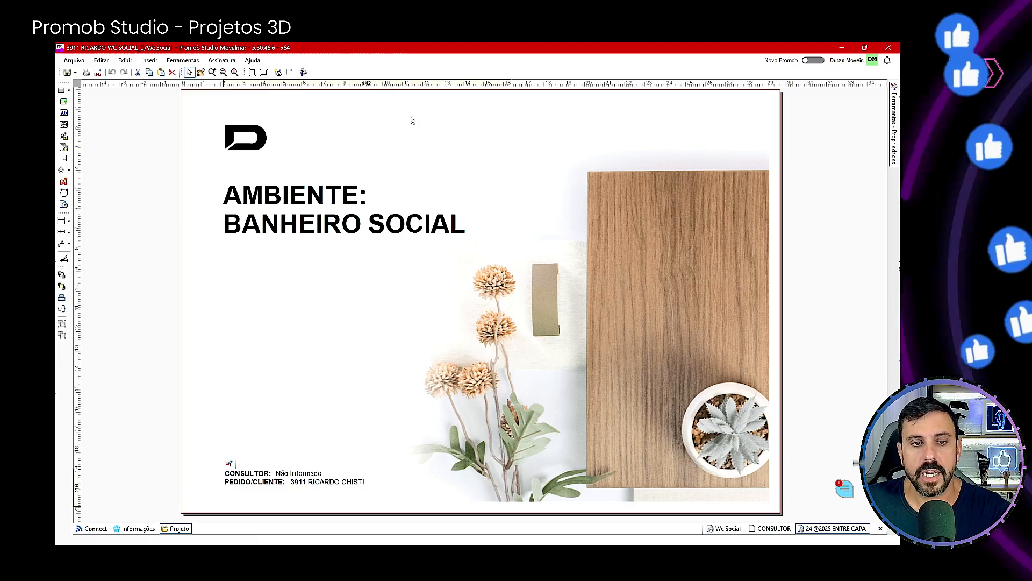
left_click(278, 72)
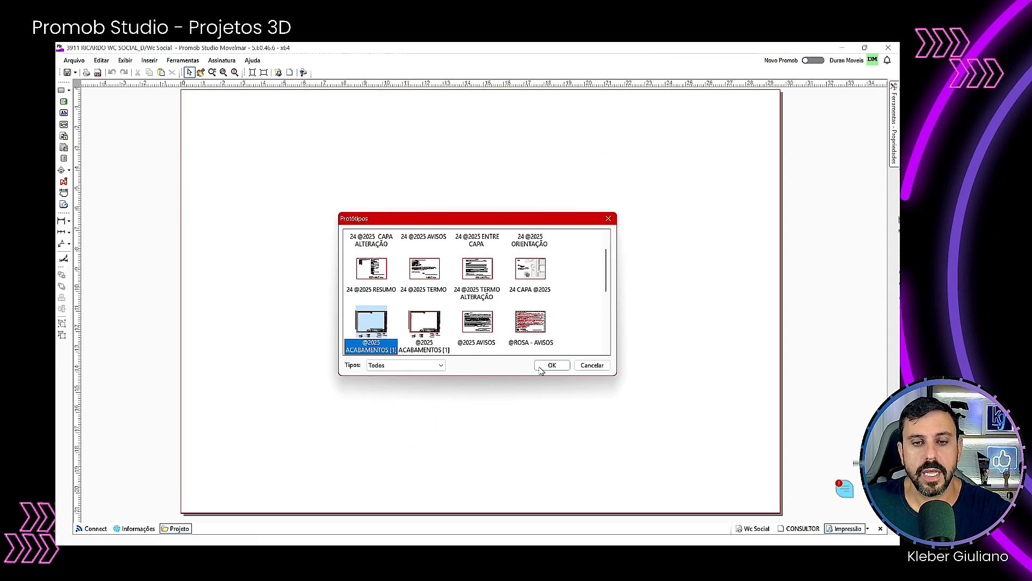
left_click(541, 368)
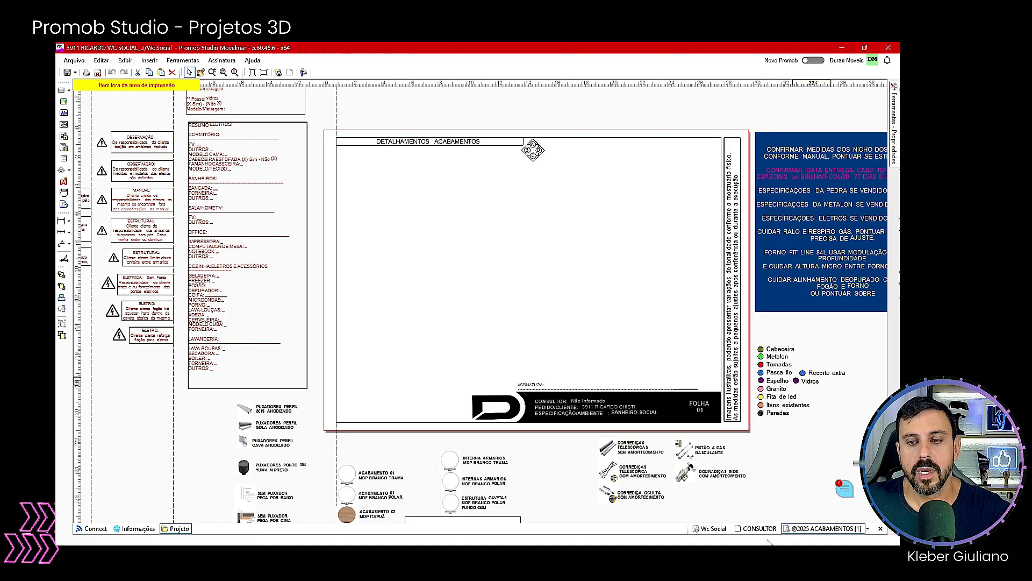
Step: Look over the finishes detail sheet with its surrounding notes and legends, and return to the Wc Social 3D model
middle_click_drag(425, 388, 275, 398)
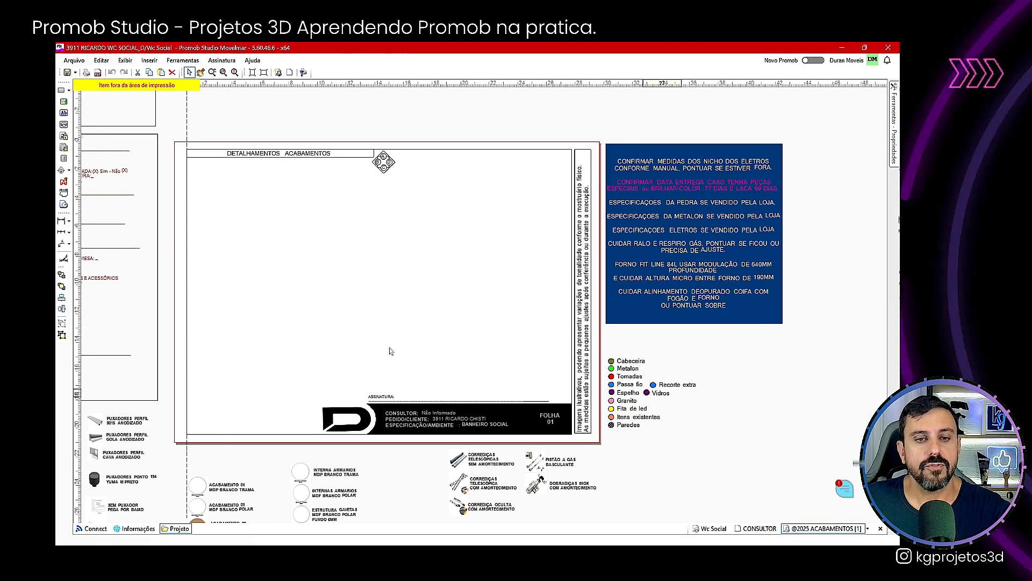
middle_click_drag(405, 363, 433, 369)
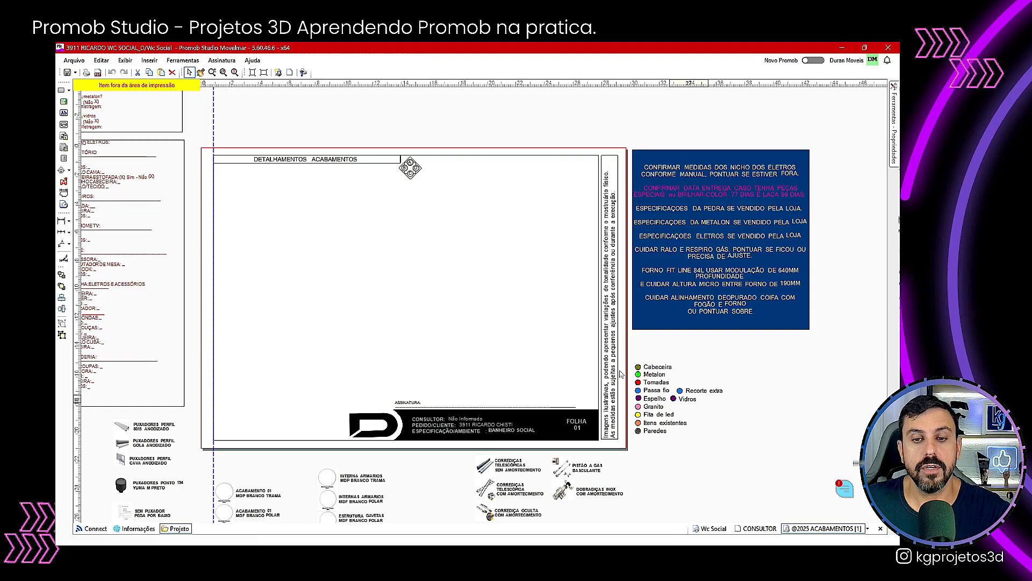
middle_click_drag(359, 314, 395, 312)
middle_click_drag(242, 261, 327, 148)
middle_click_drag(506, 359, 378, 469)
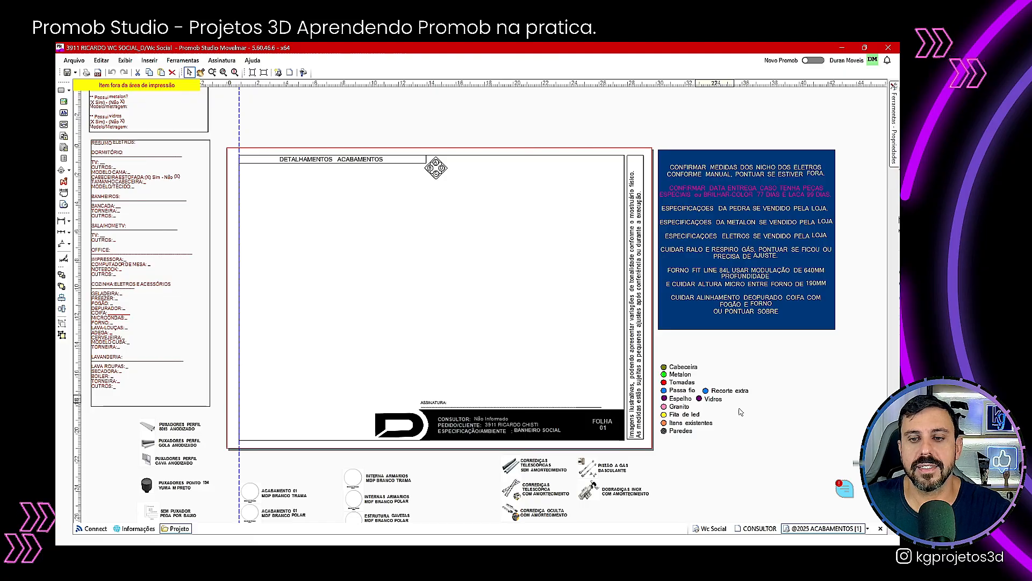
left_click(713, 529)
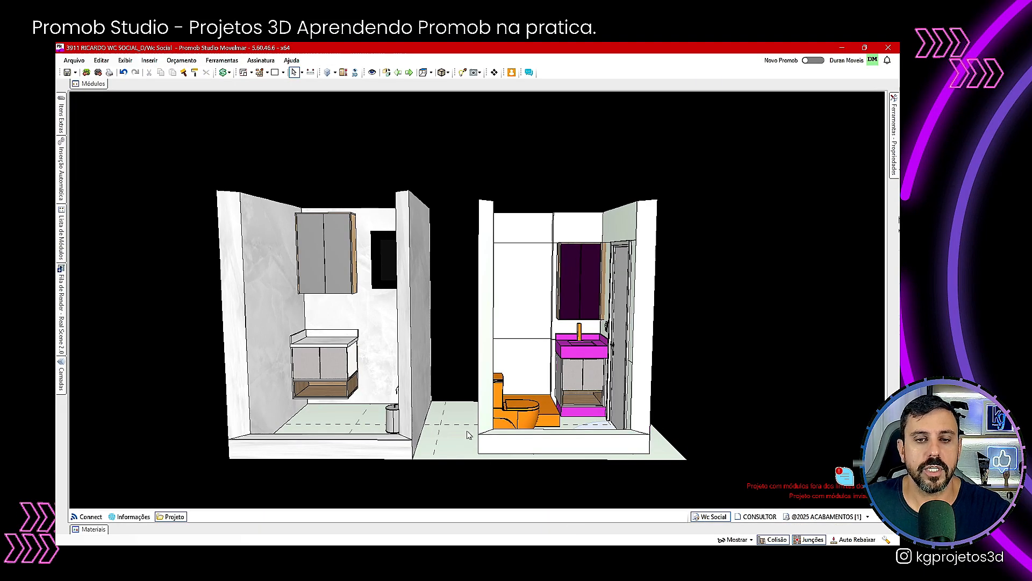
scroll(516, 341, "up", 4)
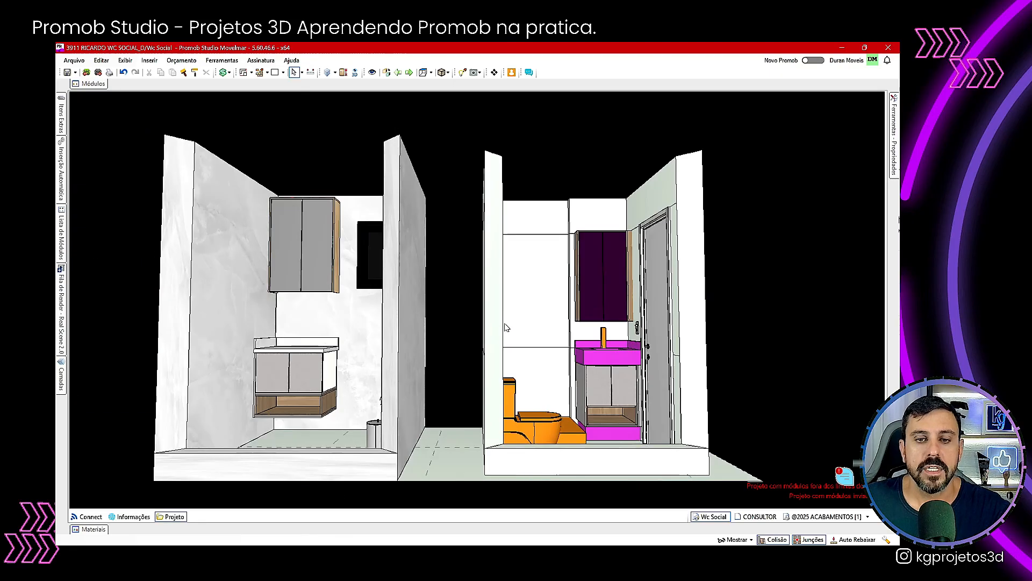